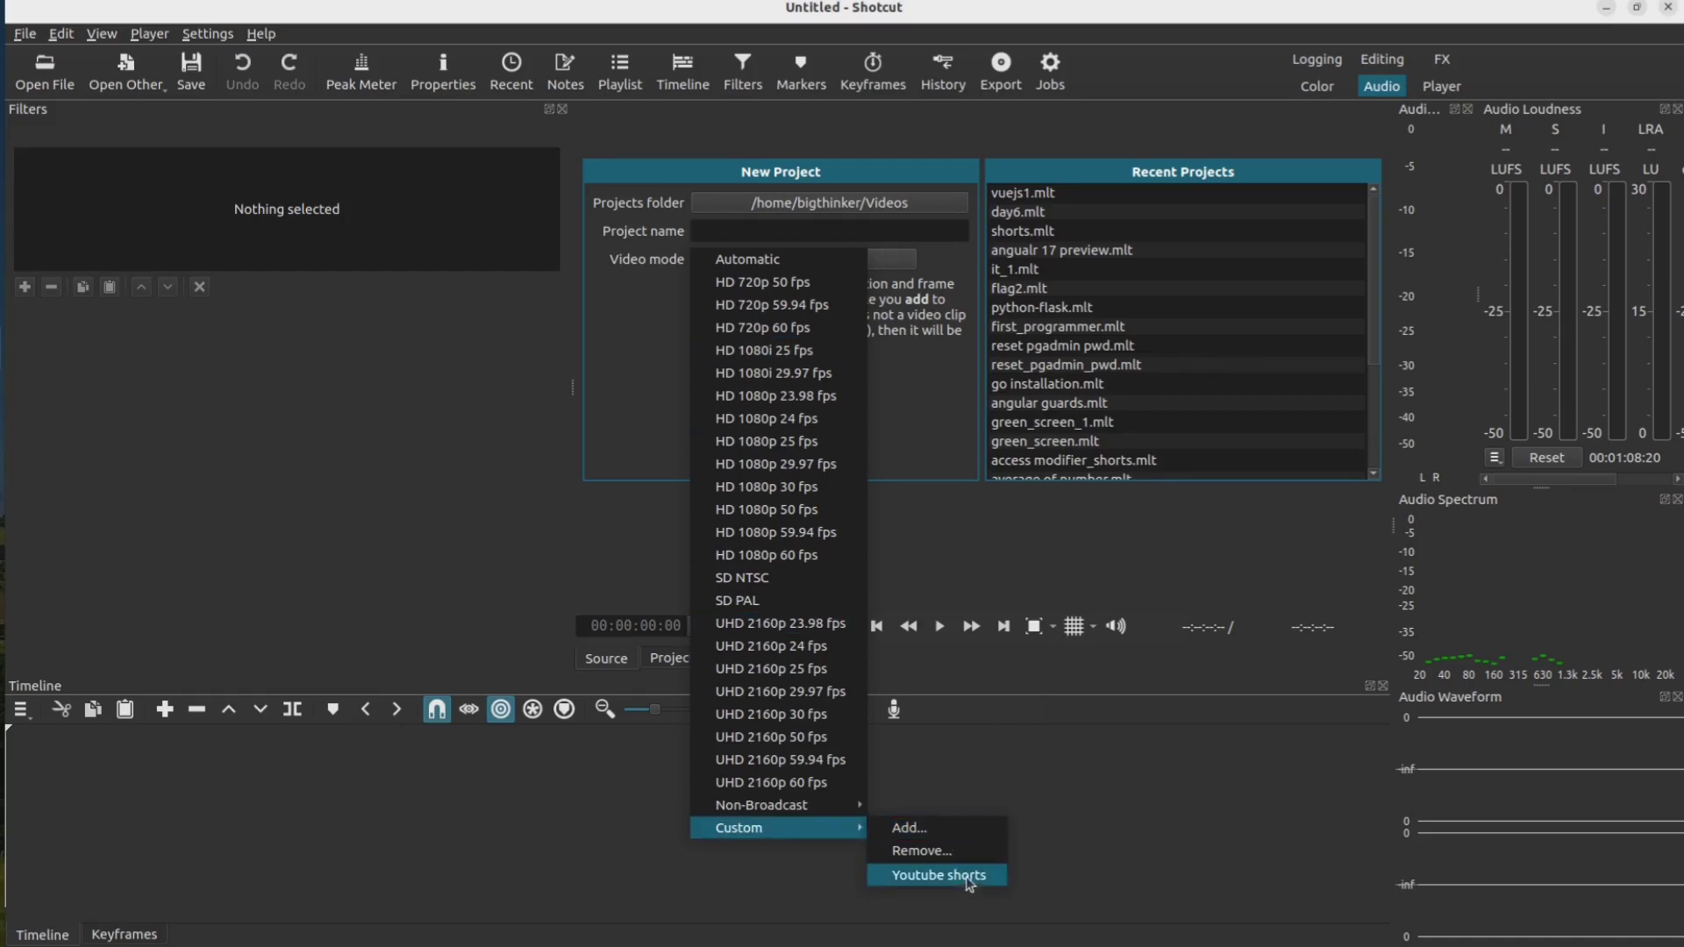
Set the new project's video mode to HD 1080p 30 fps instead of the custom Youtube shorts mode
click(970, 878)
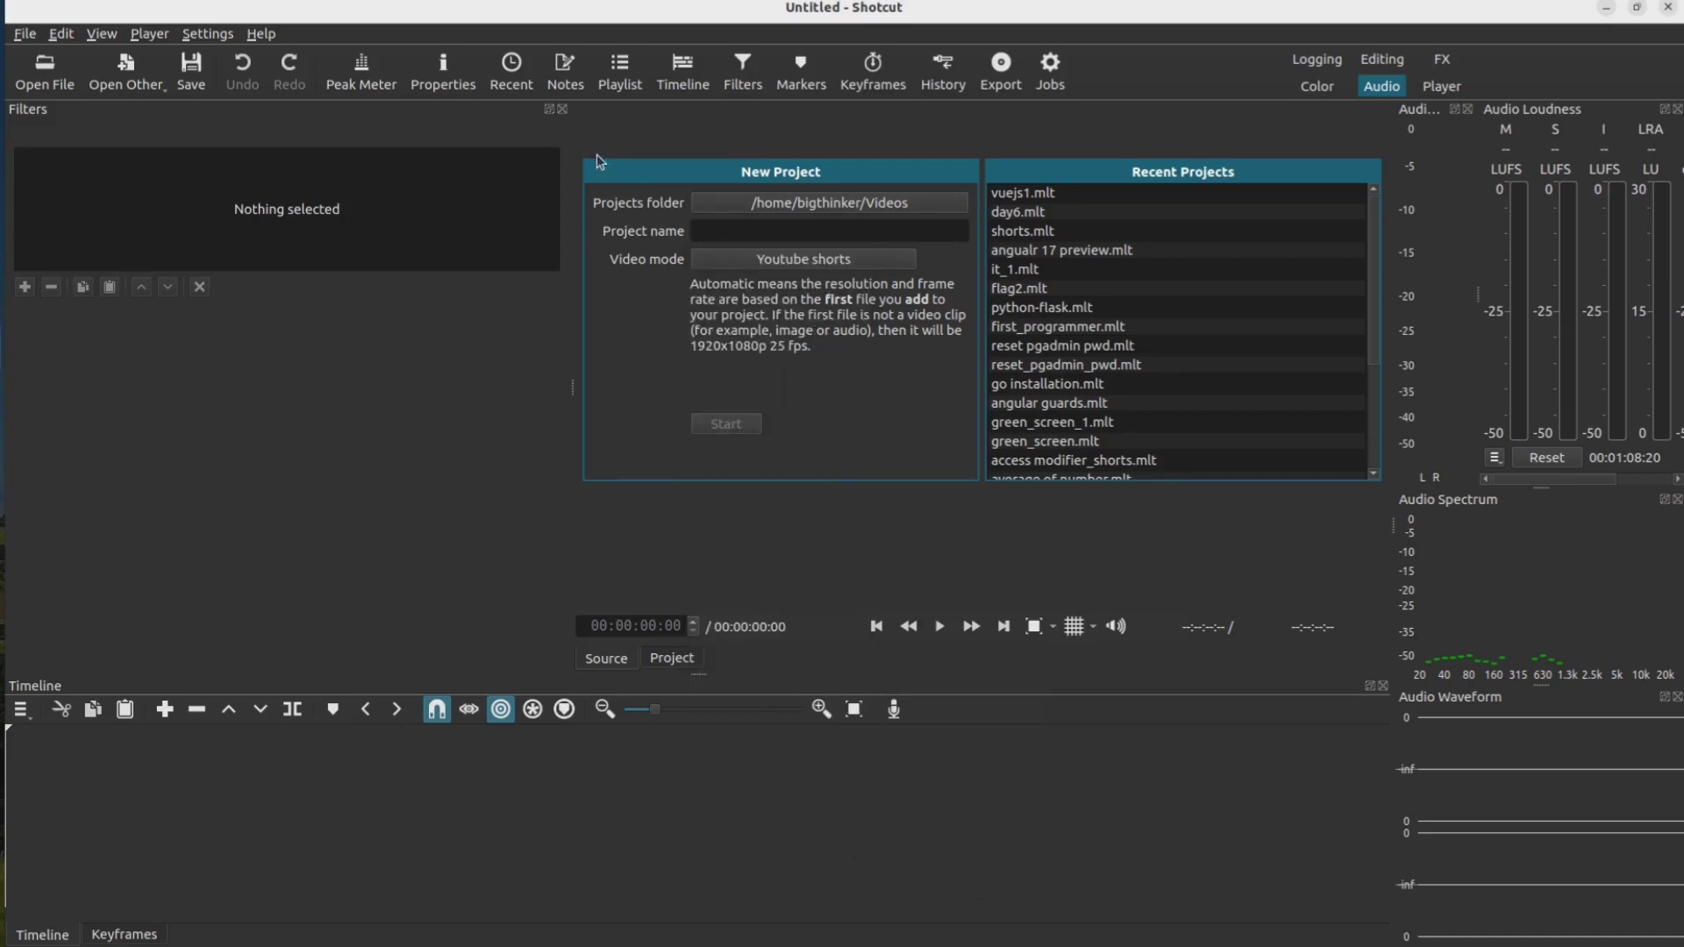
click(812, 272)
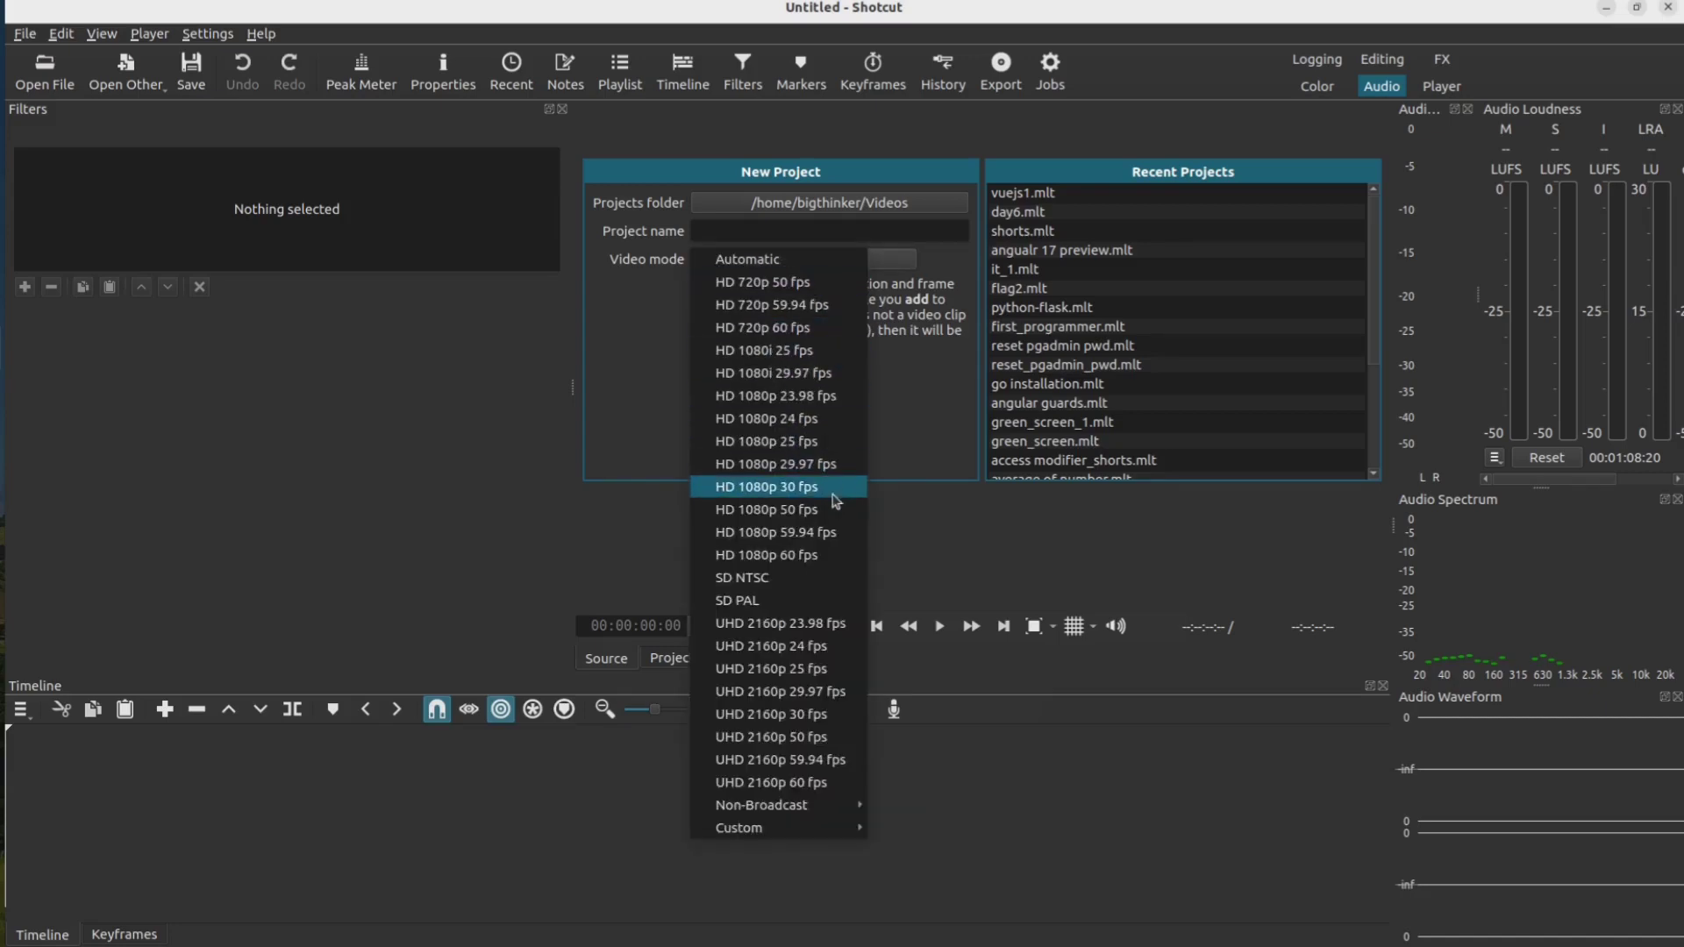
click(837, 488)
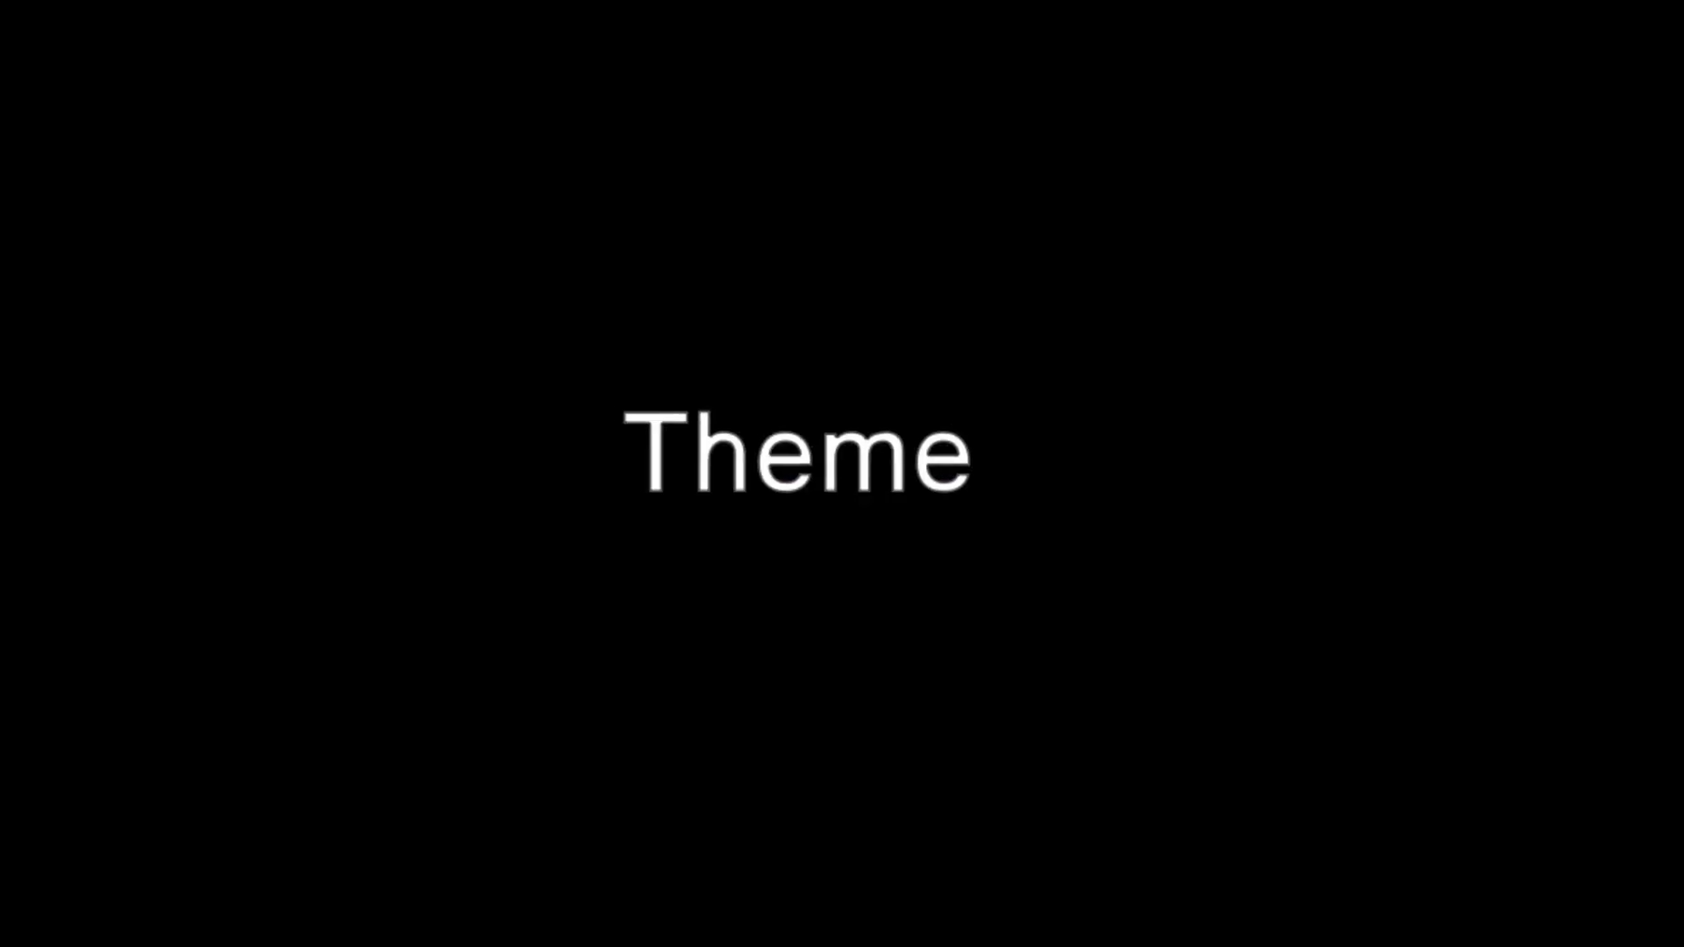
Choose the Fusion Light interface theme and decline restarting the program
click(100, 33)
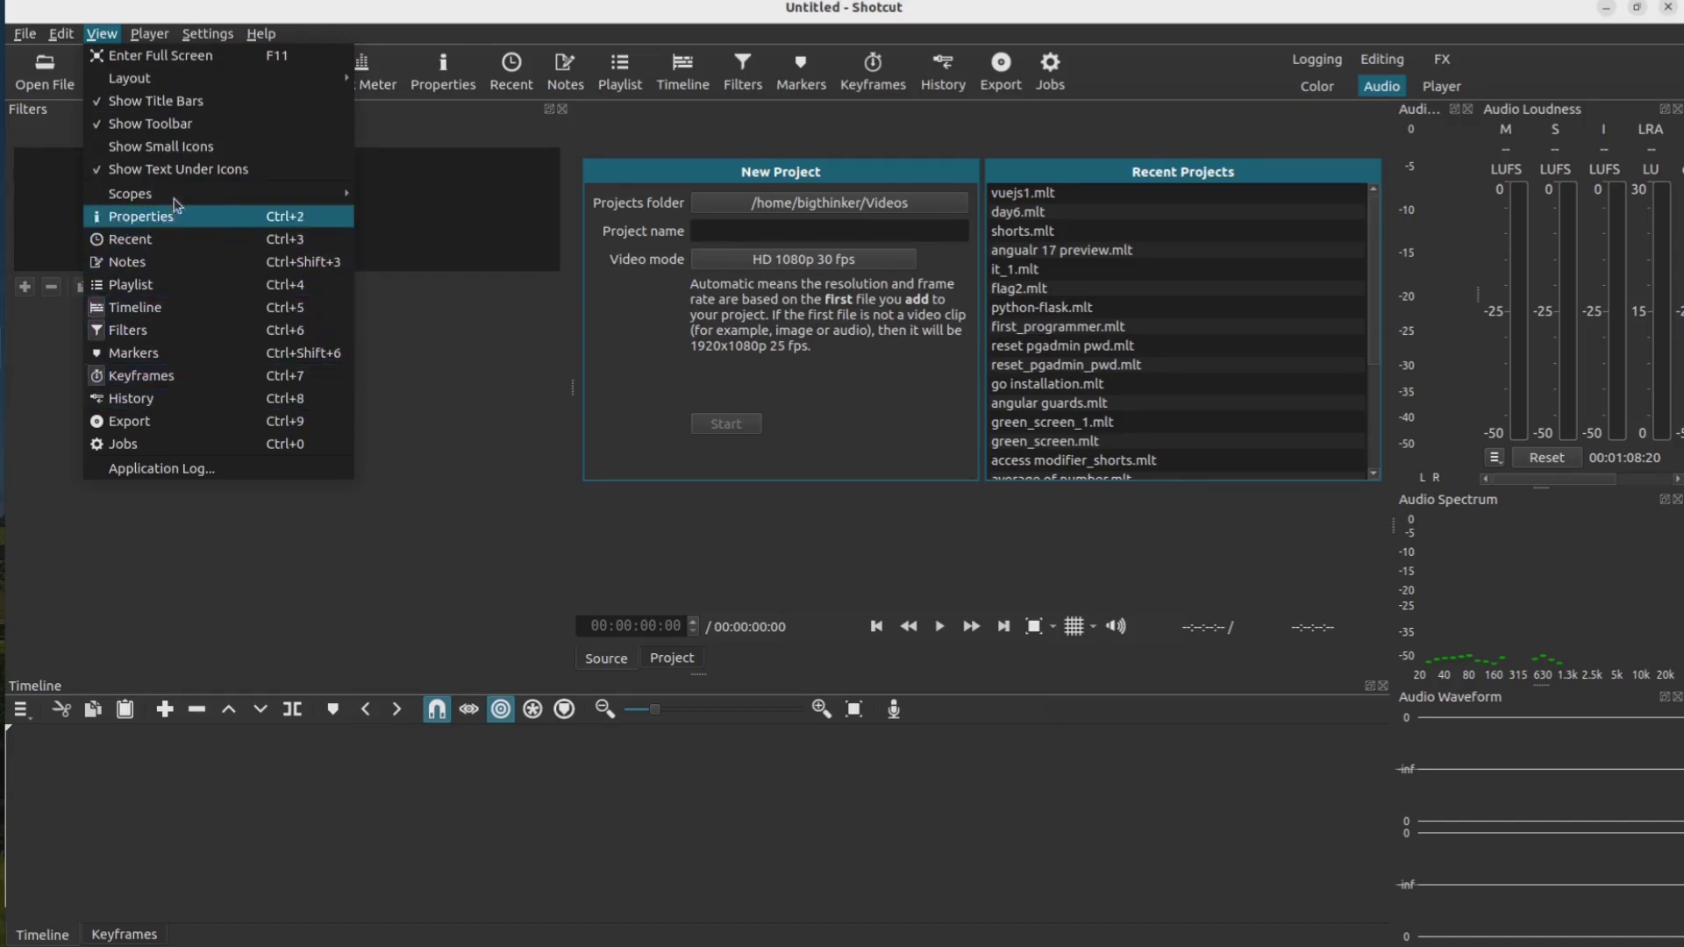
key(Escape)
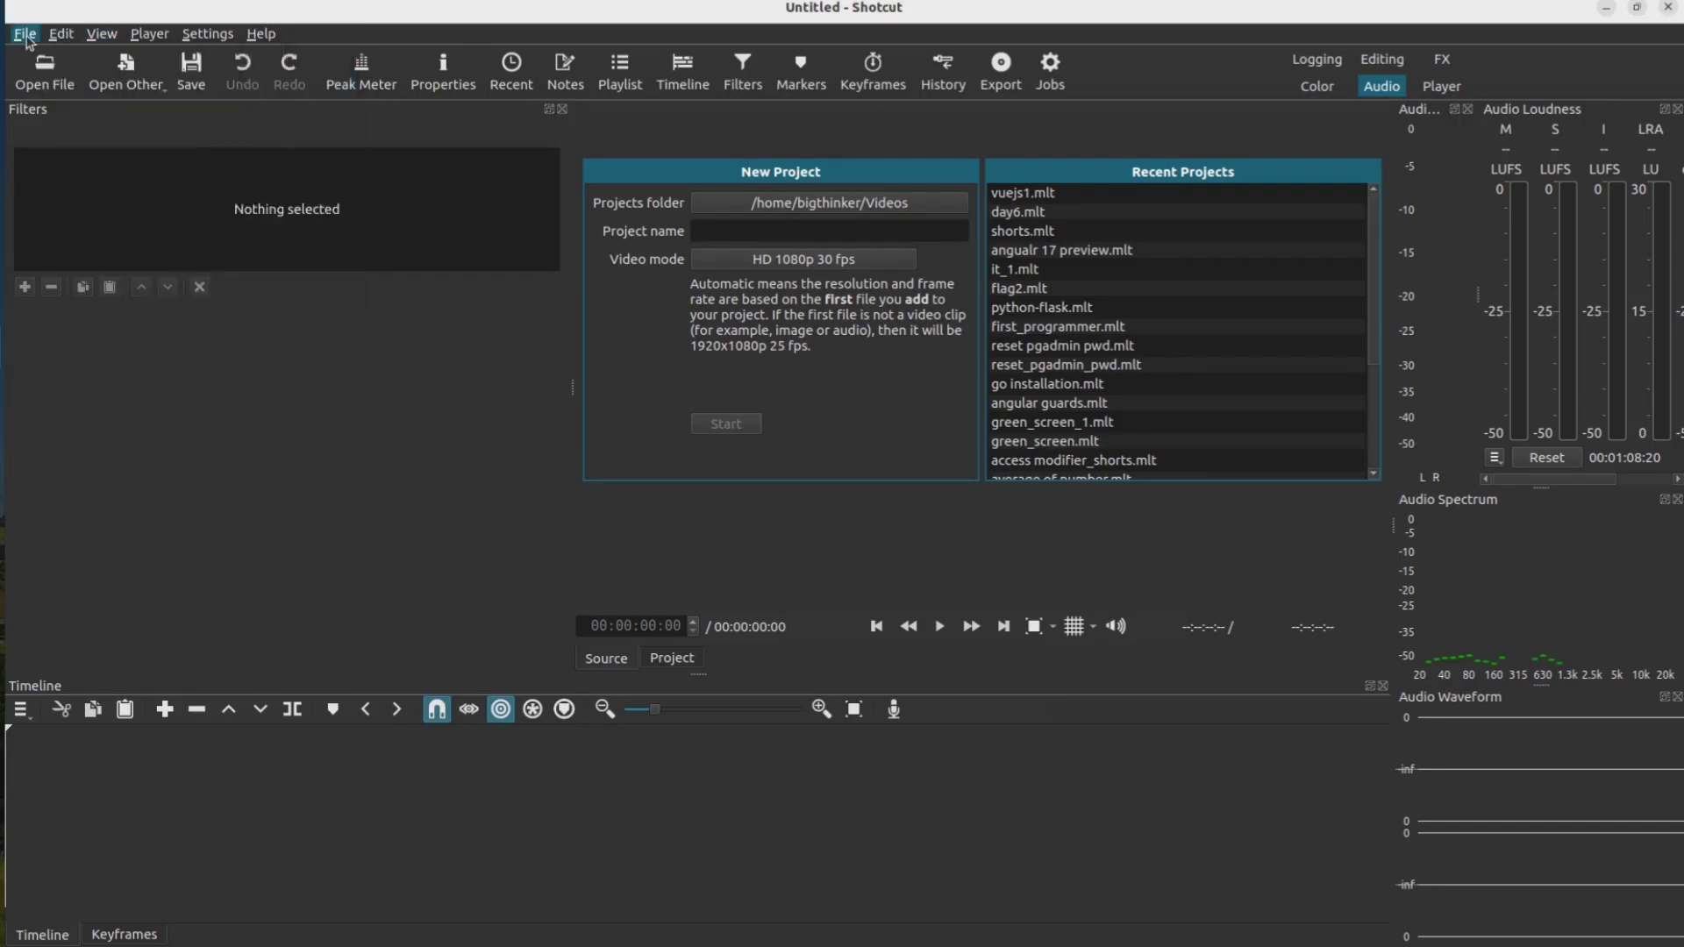
click(25, 34)
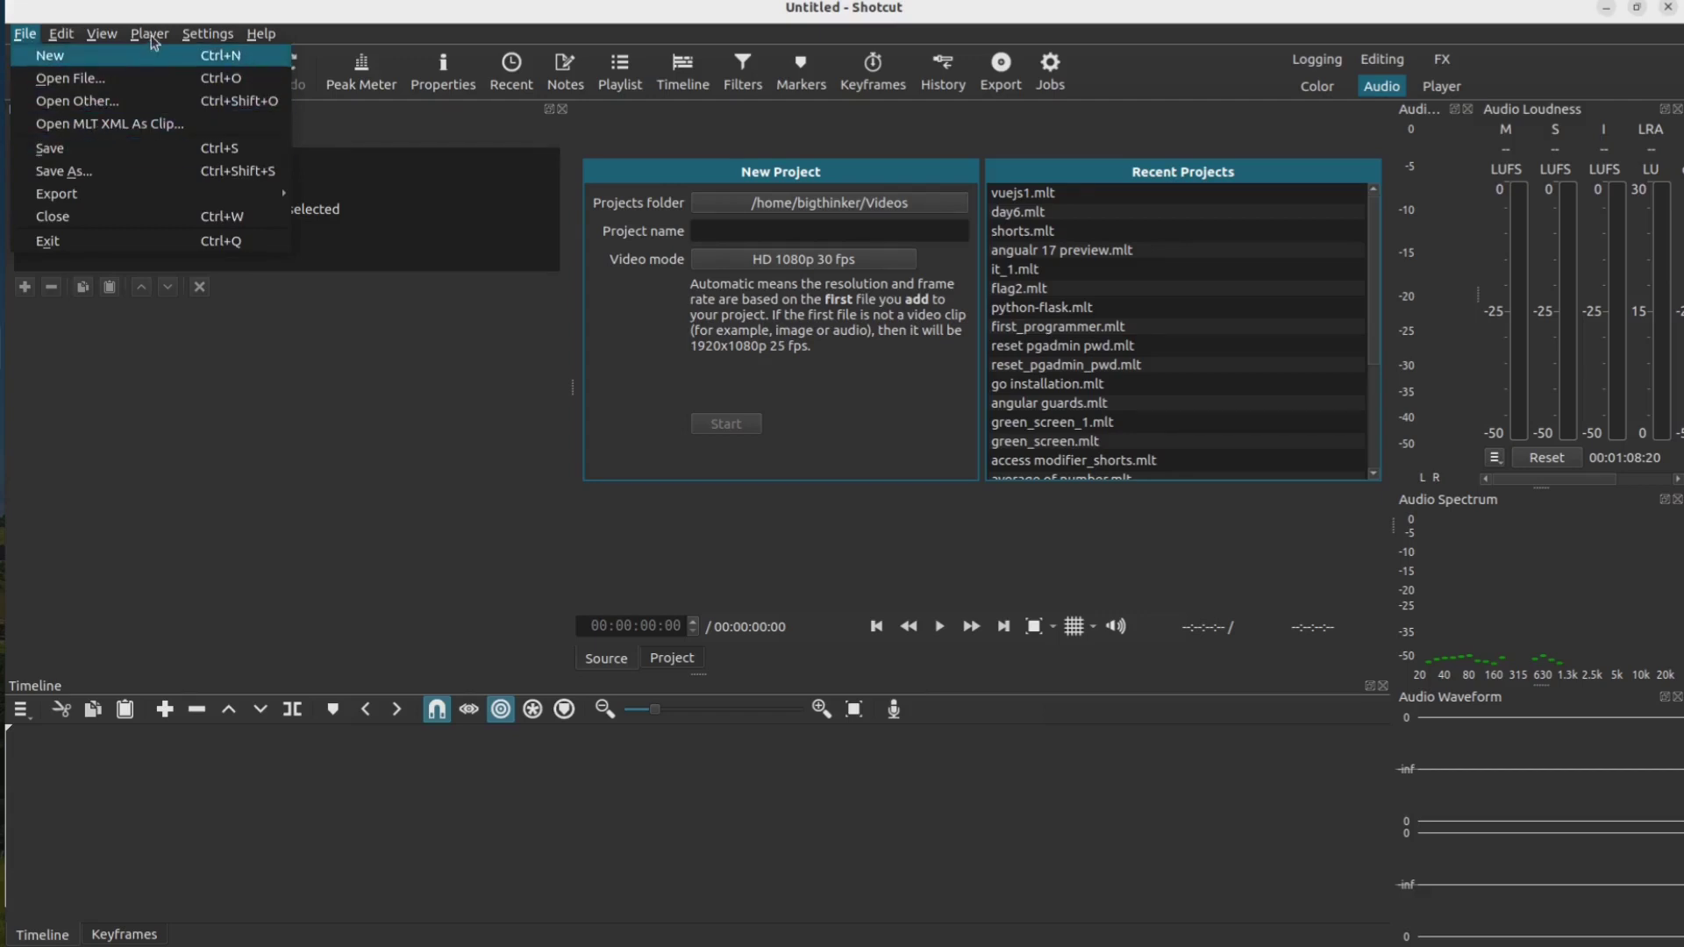
mouse_move(208, 33)
mouse_move(336, 292)
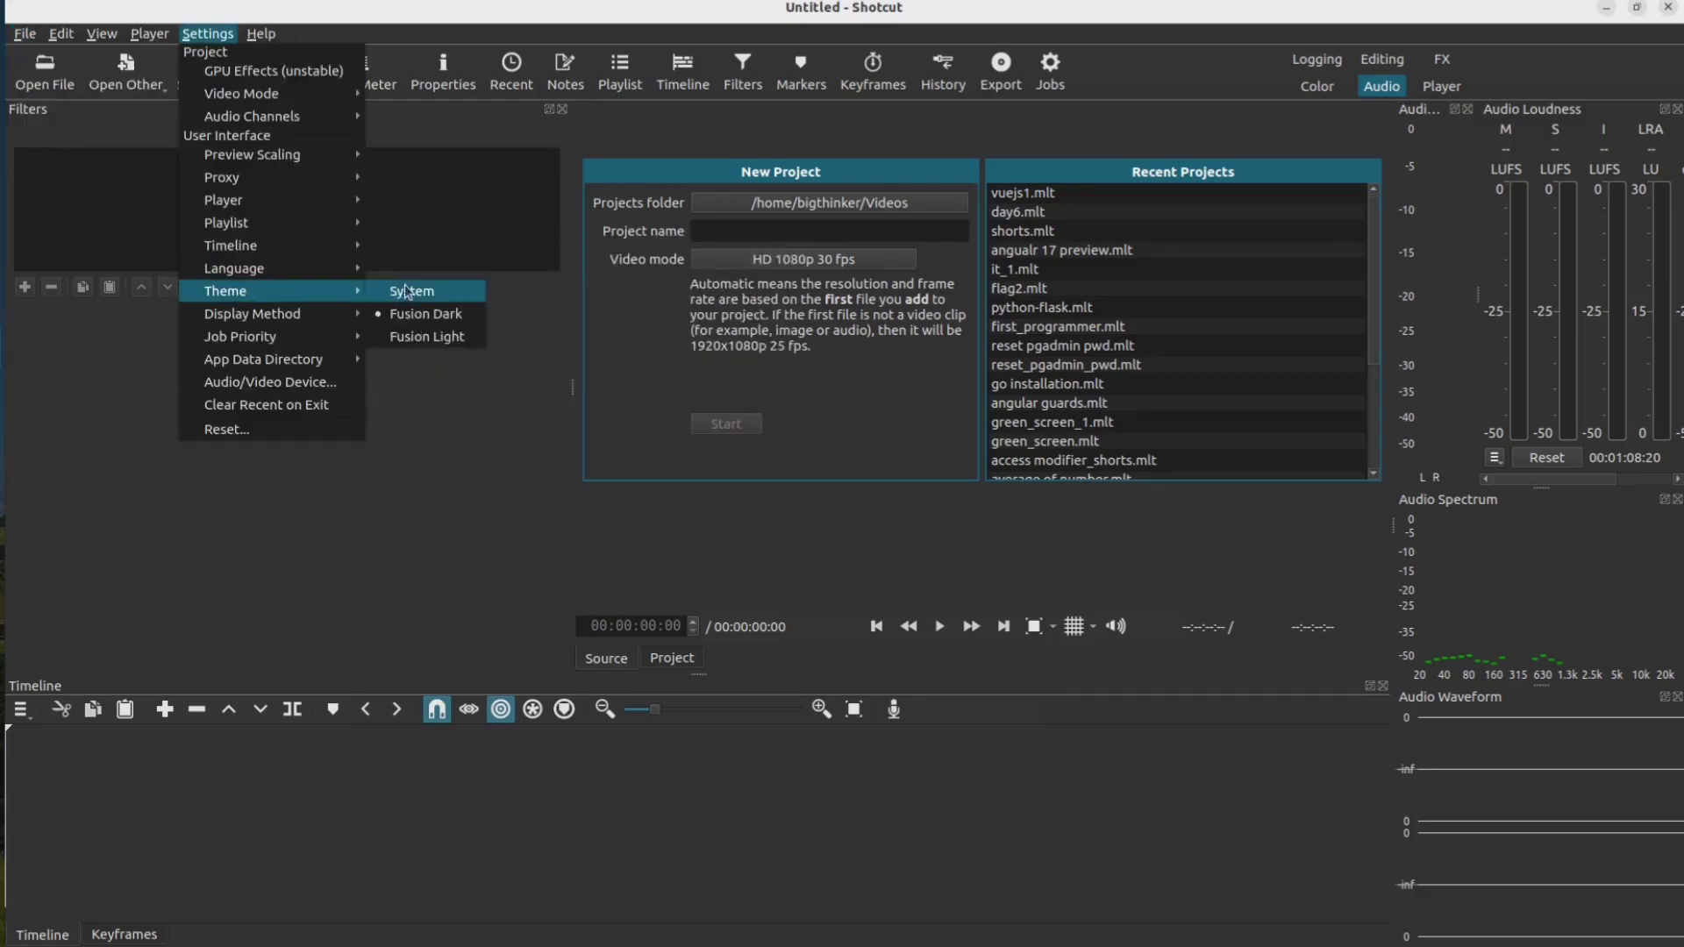
click(448, 341)
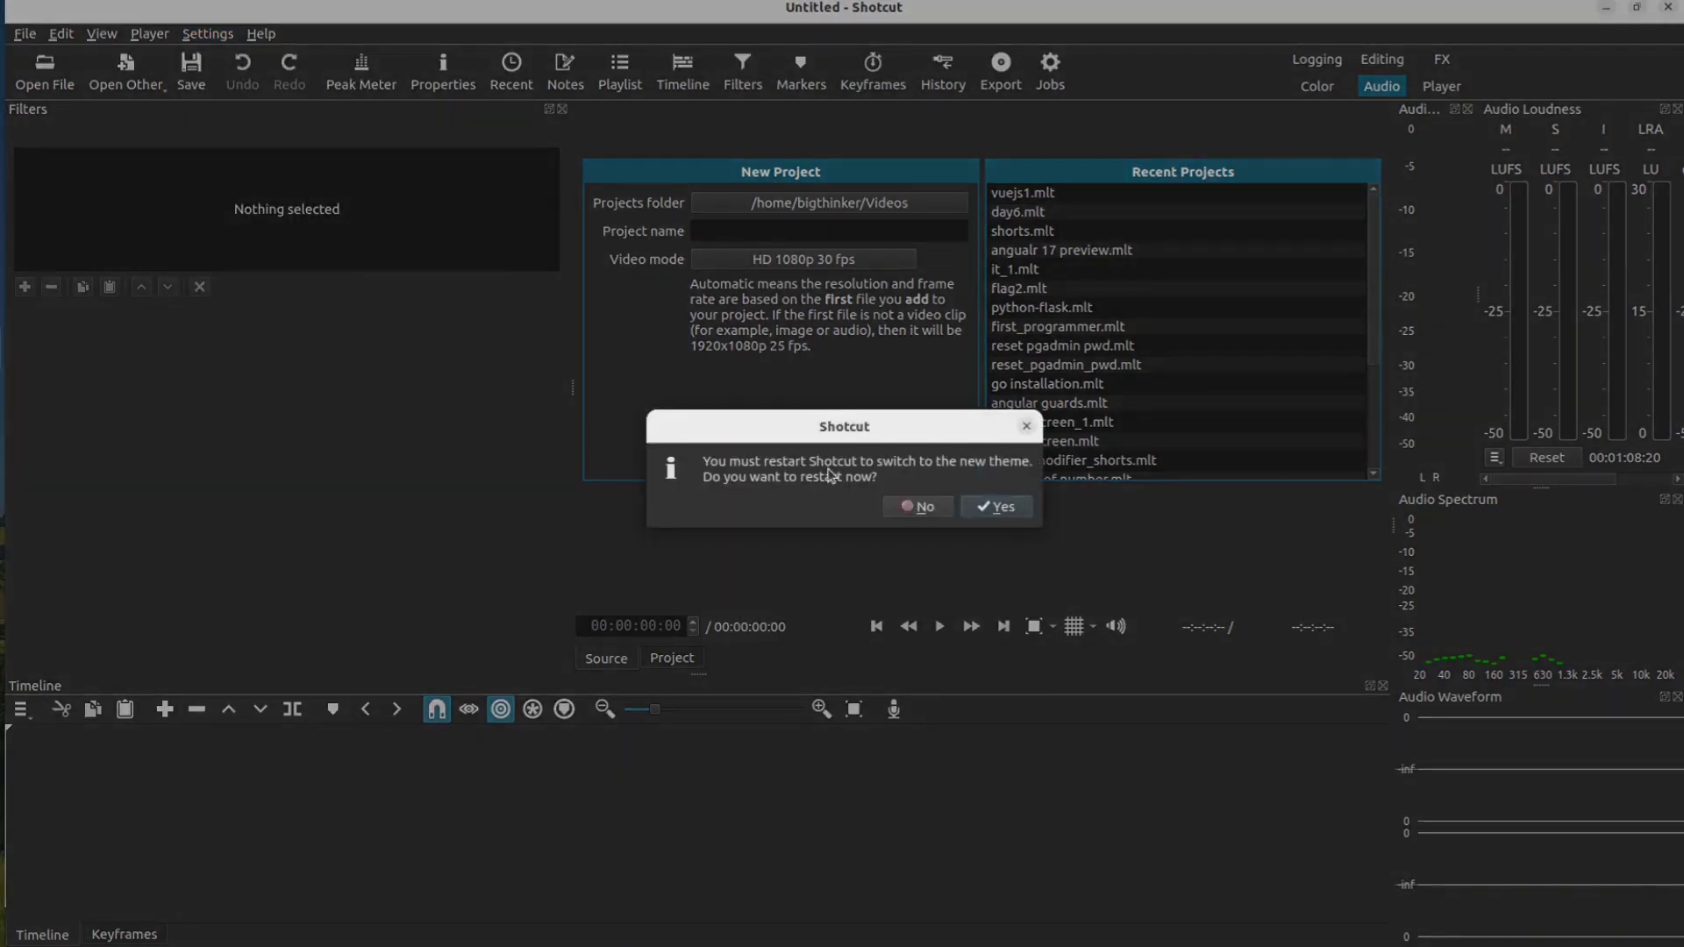
click(936, 514)
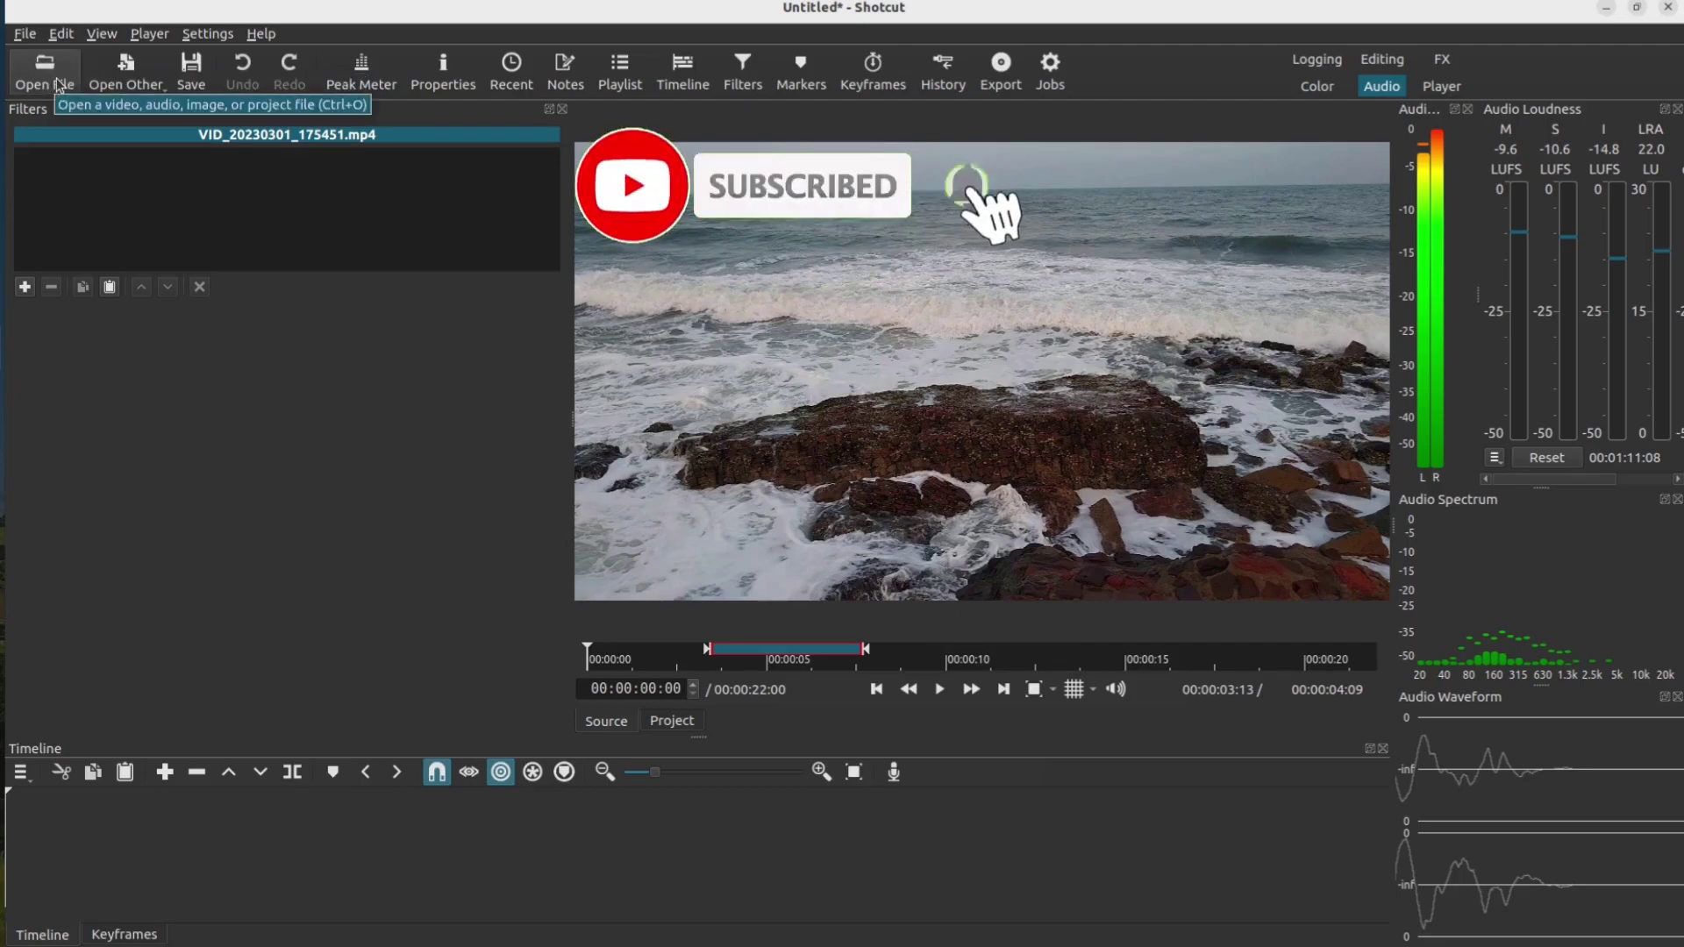
Open VID_20230617_134801.mp4 from the Source footage folder, discarding the current project's changes, and pause its playback
click(53, 85)
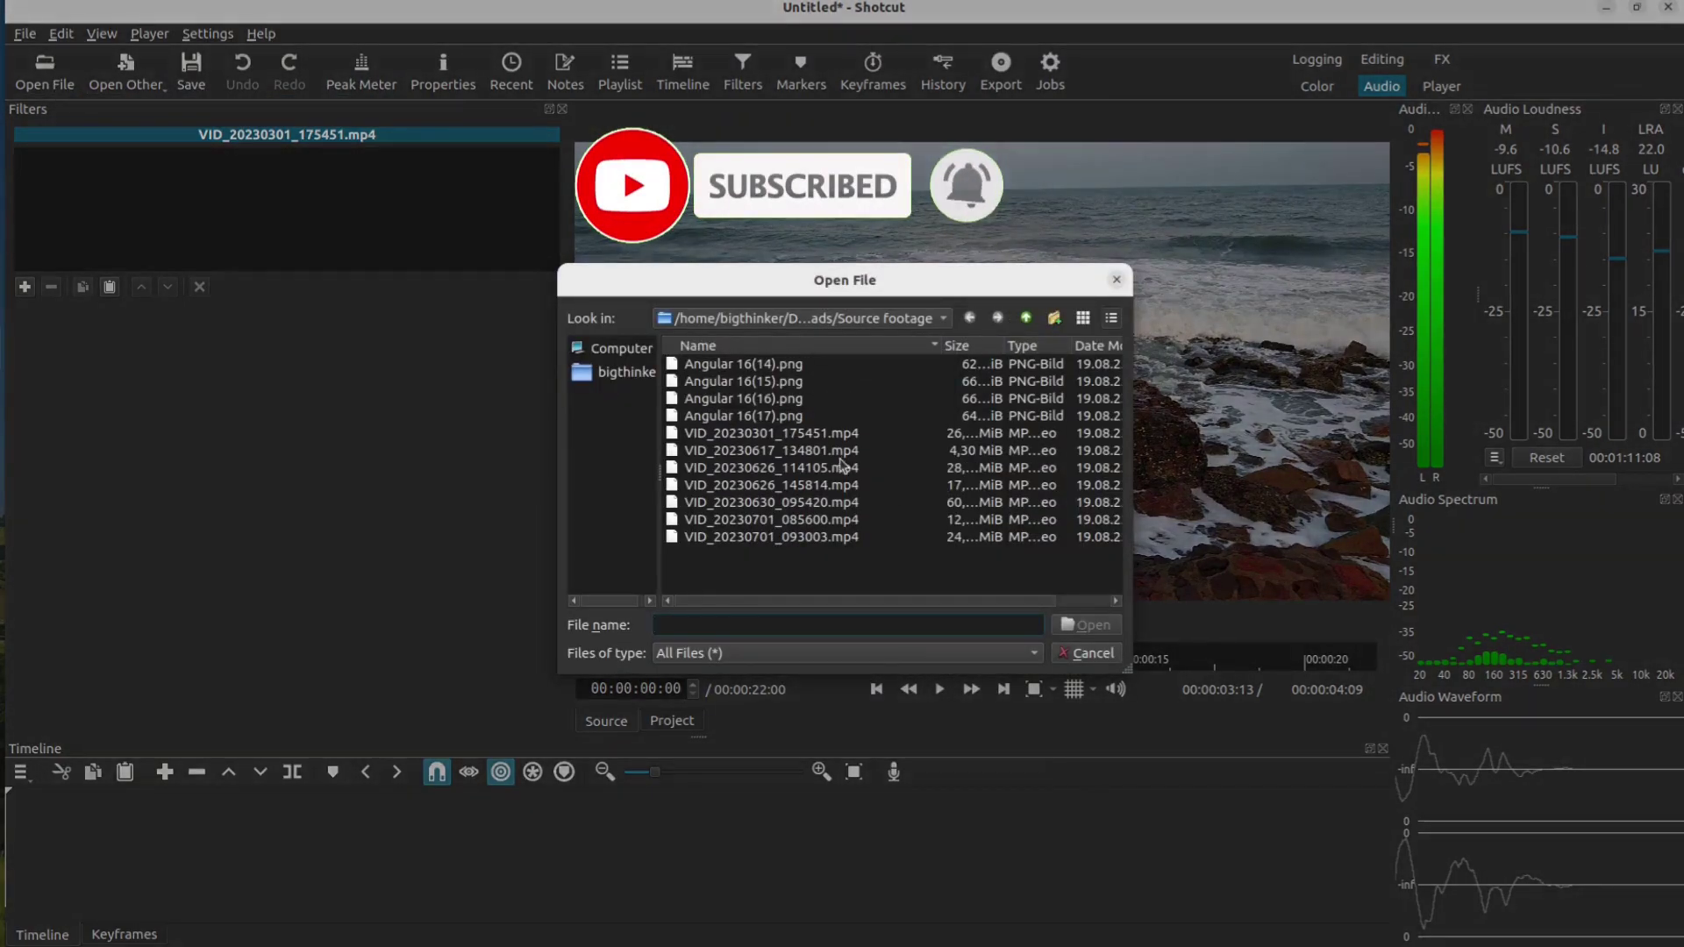
double_click(838, 465)
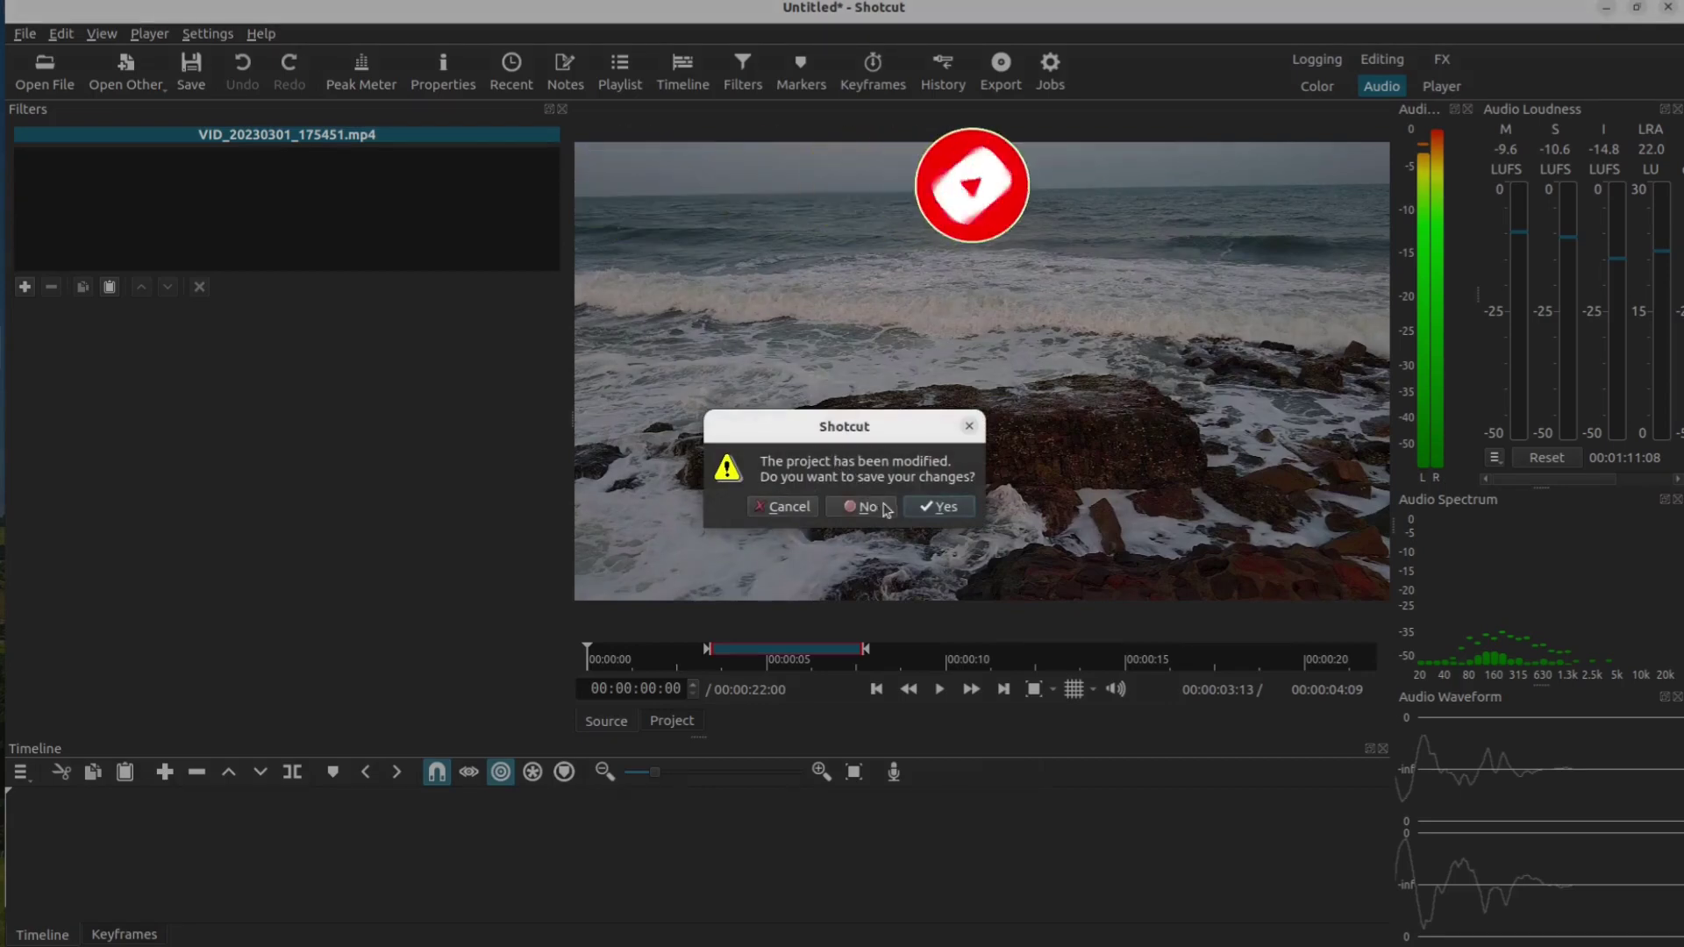
click(867, 506)
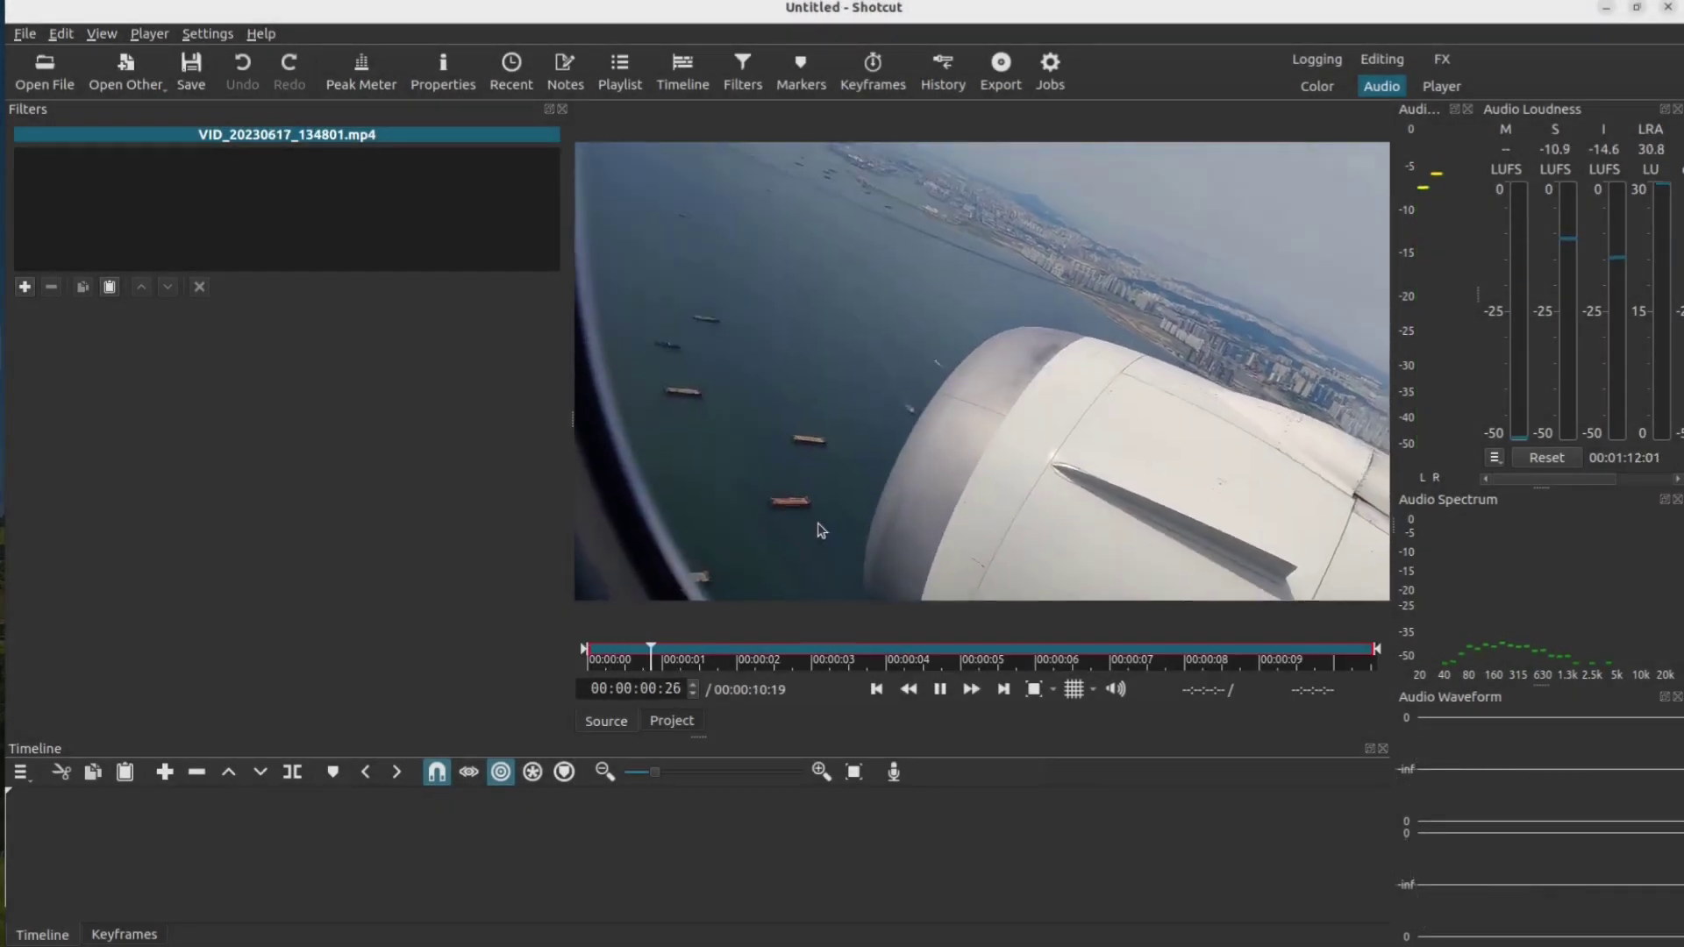
key(space)
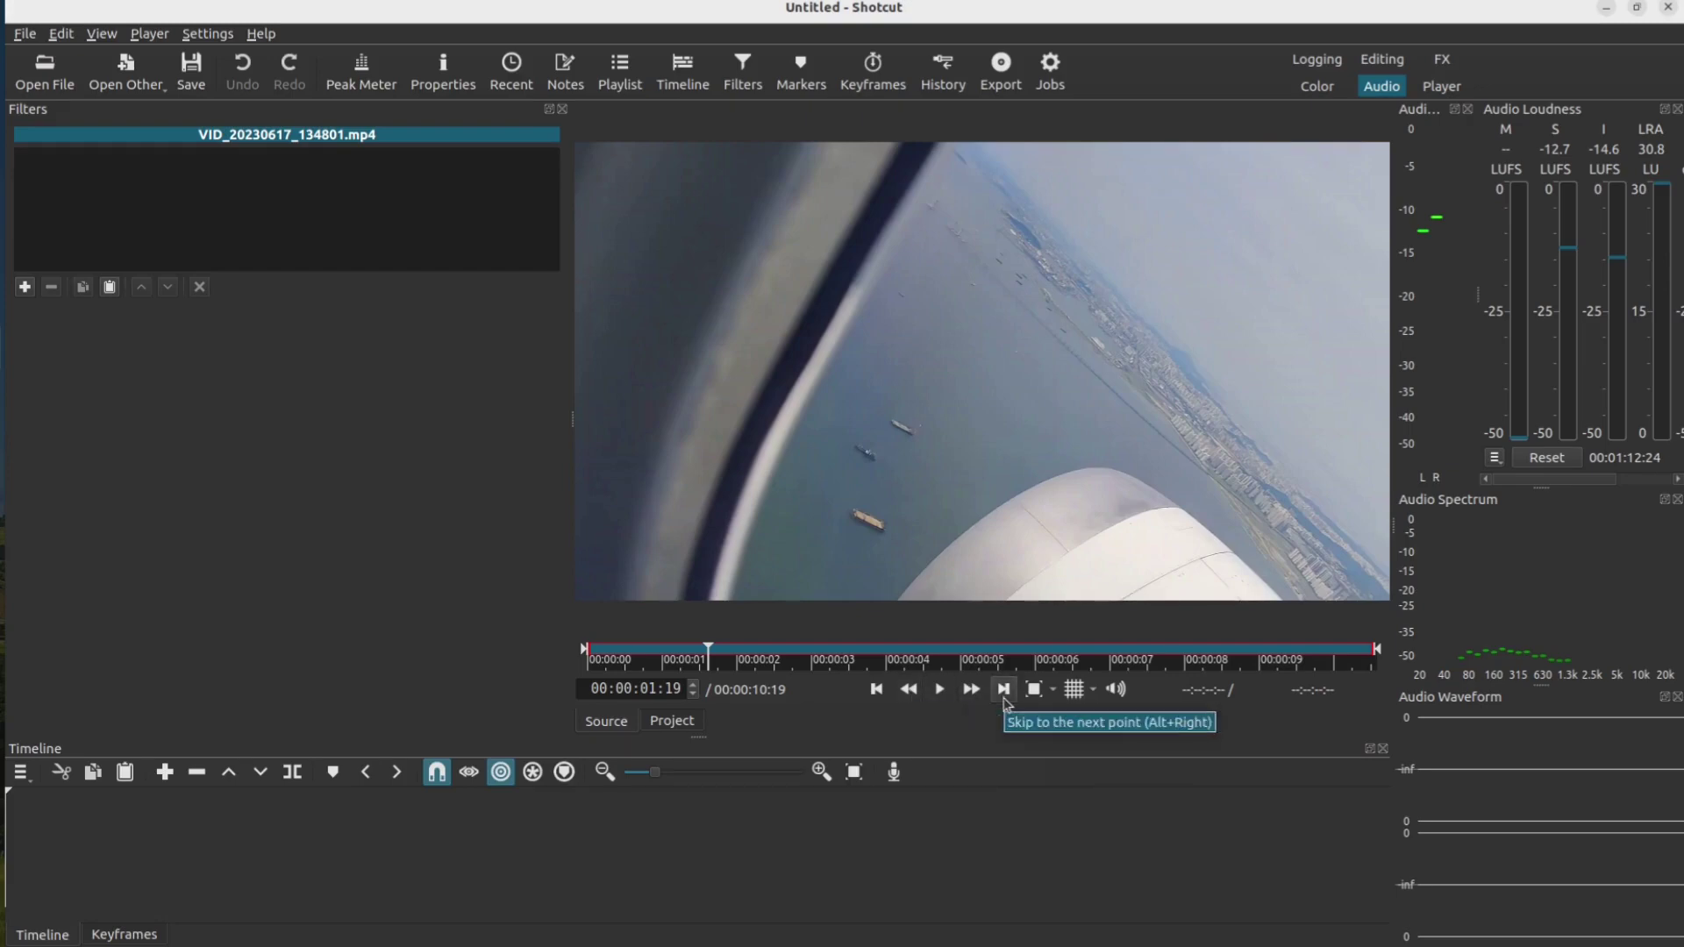
Turn the player's grid overlay on and off again, and keep waiting for the program to respond
click(1075, 689)
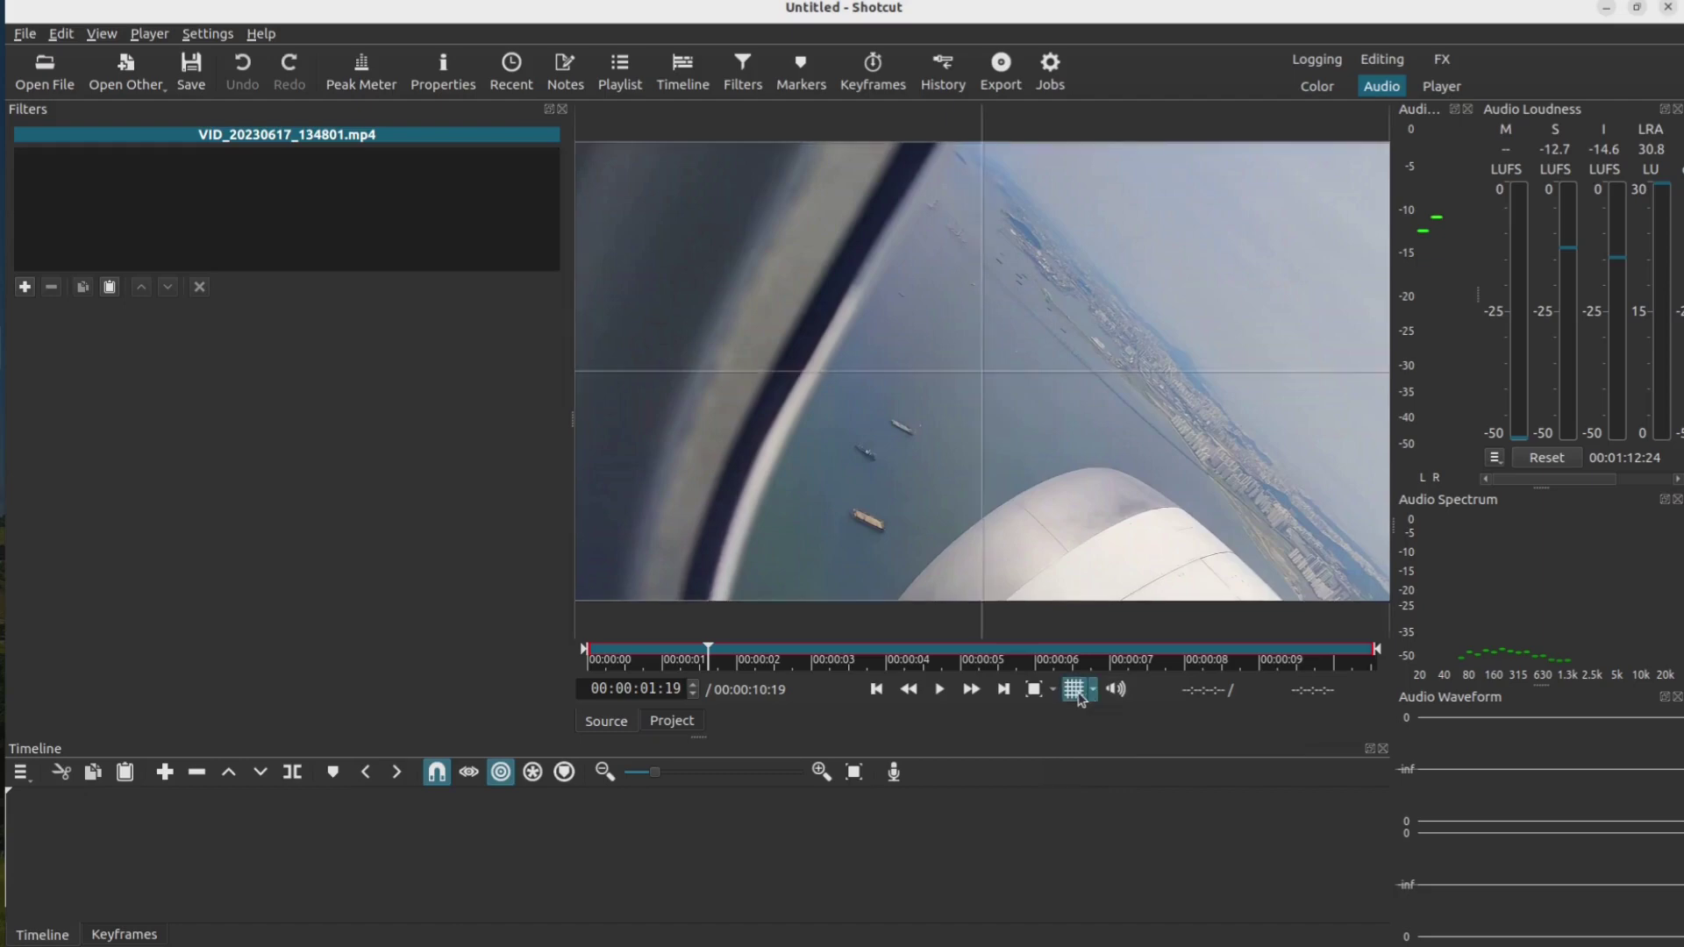
click(1080, 693)
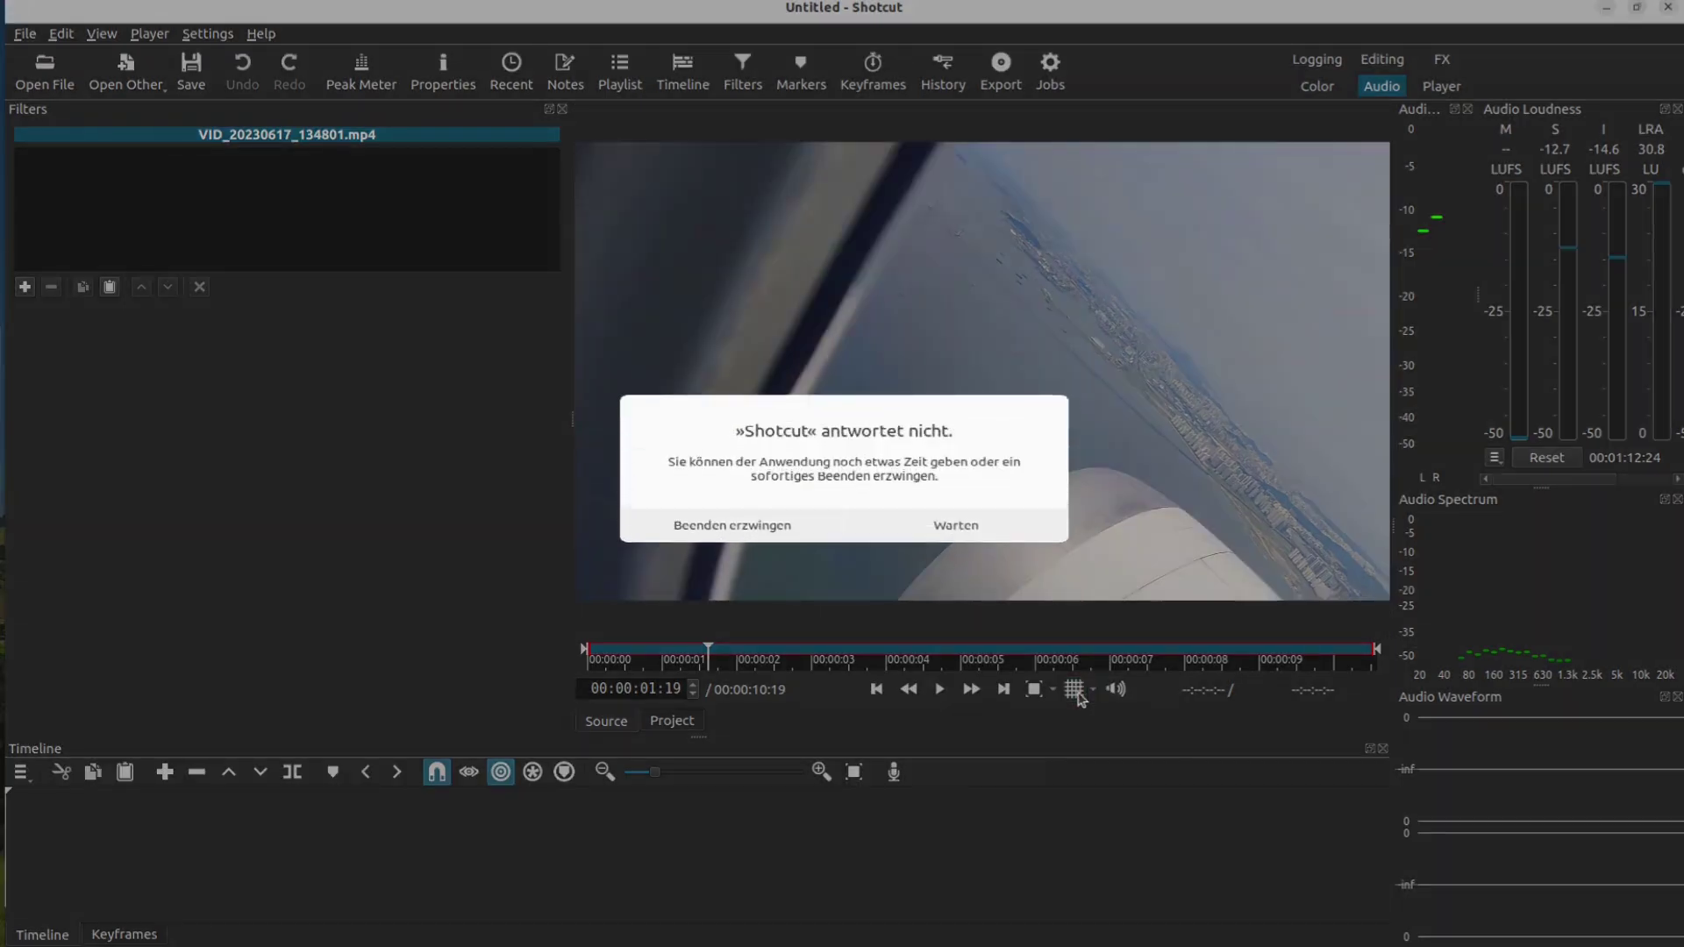
click(961, 545)
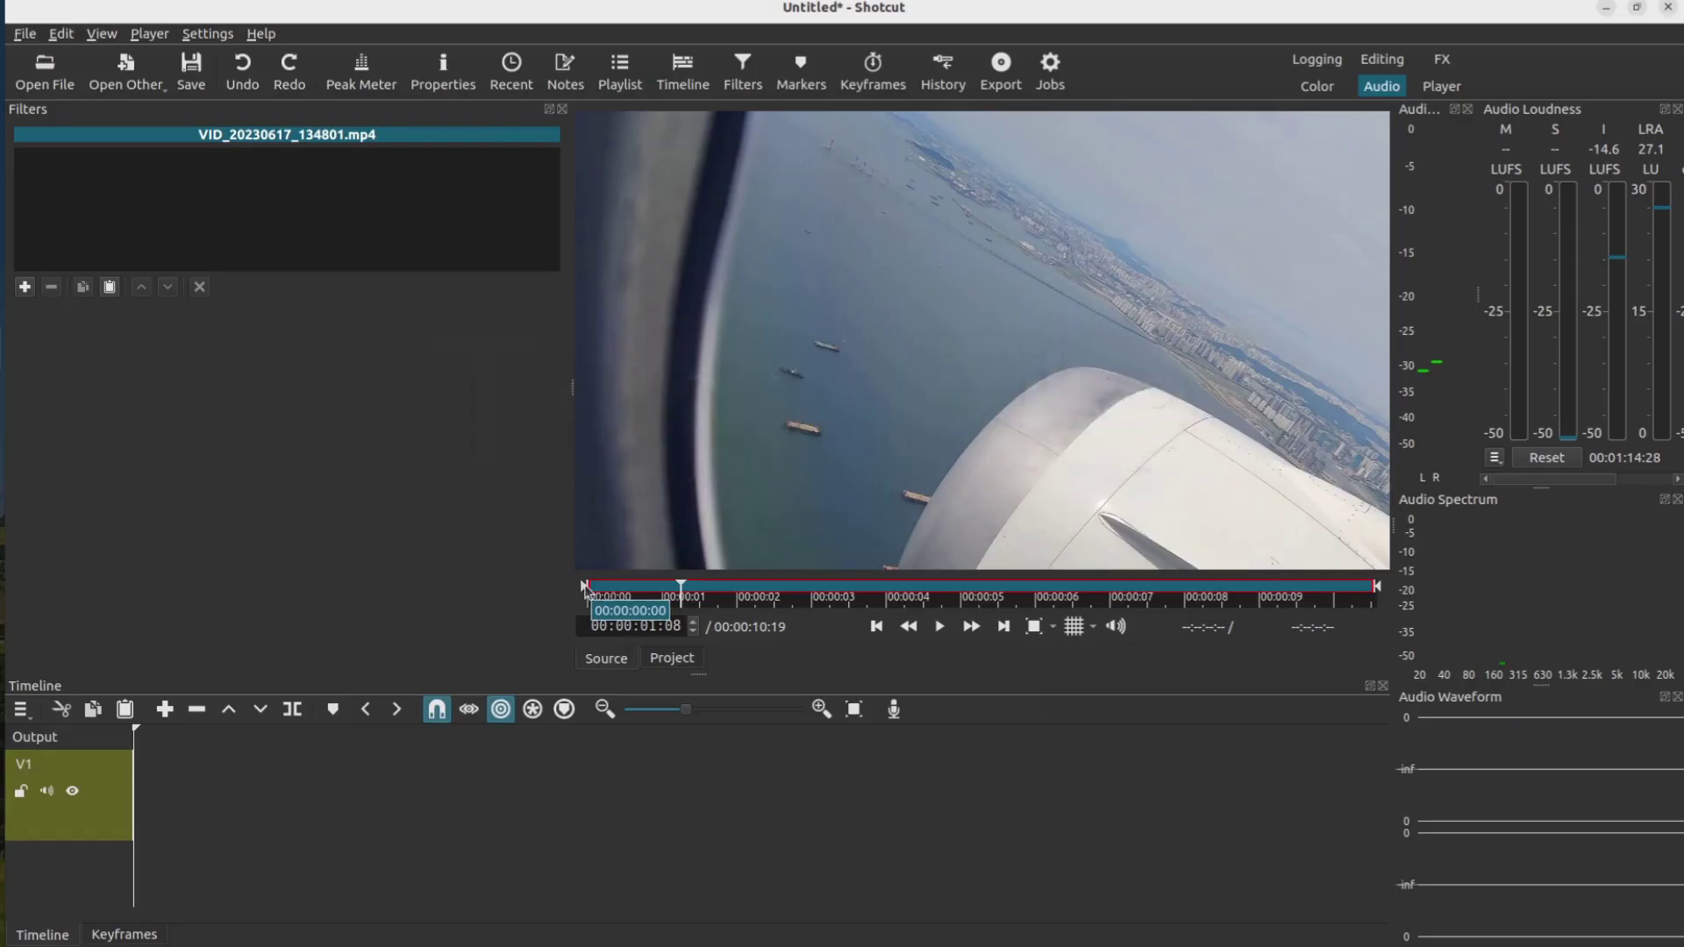
Trim the source clip to run from 00:00:01:20 to 00:00:03:26 and append it to the playlist
drag(586, 590, 710, 595)
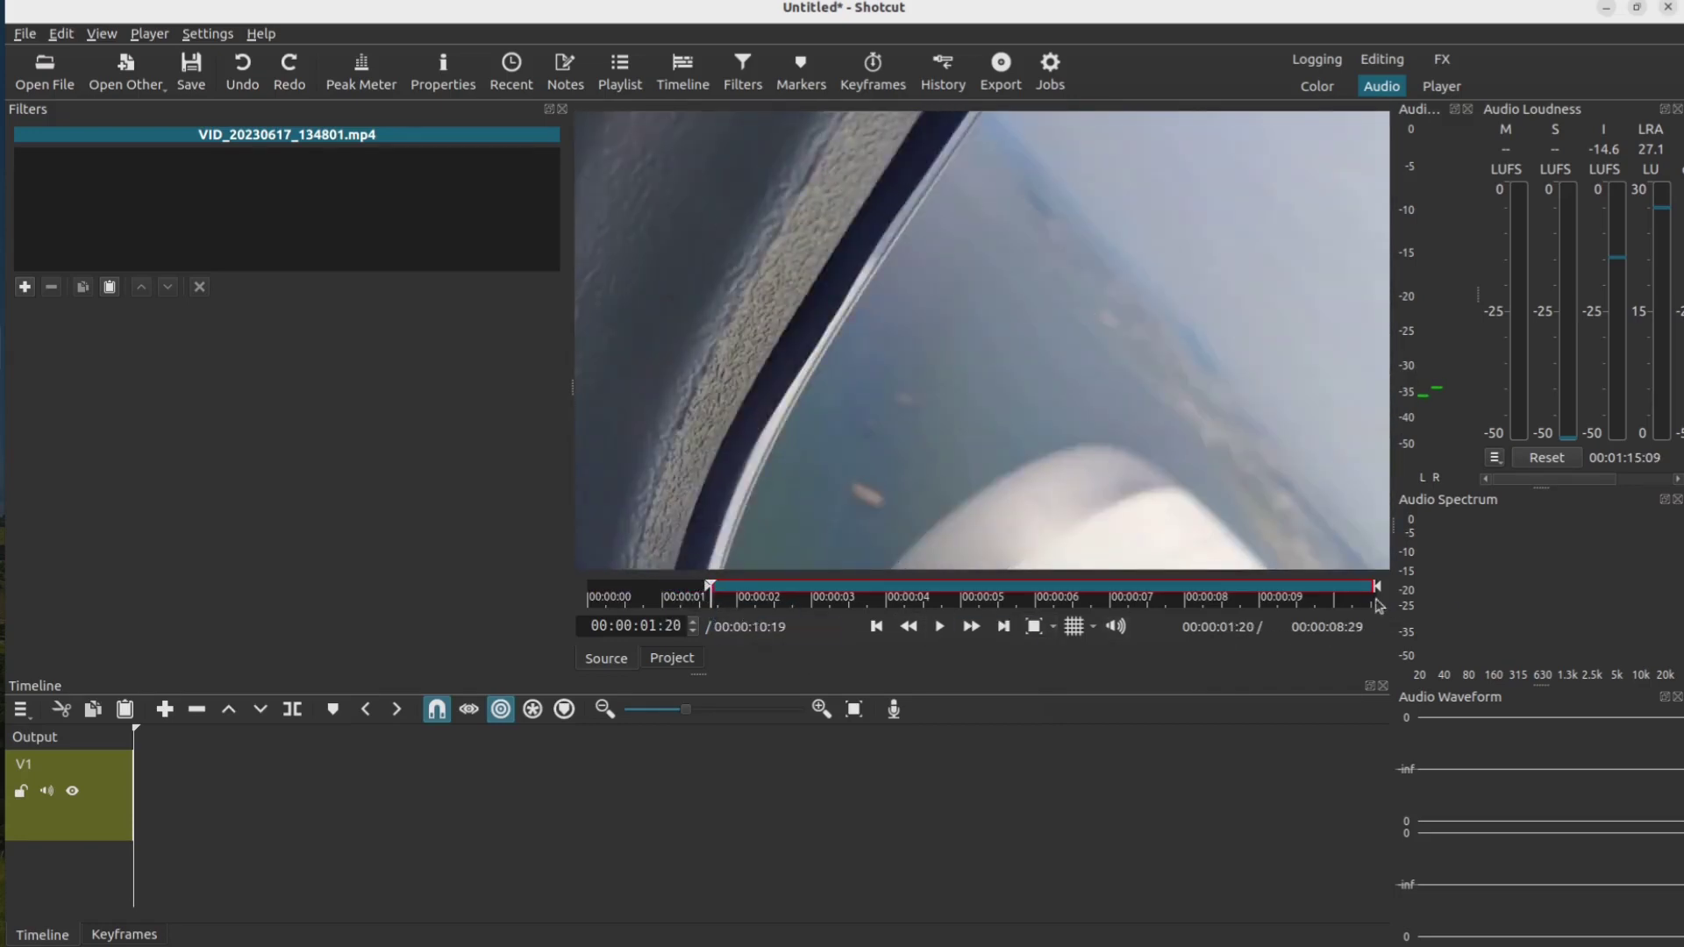
drag(1376, 590, 1354, 592)
drag(1237, 606, 875, 594)
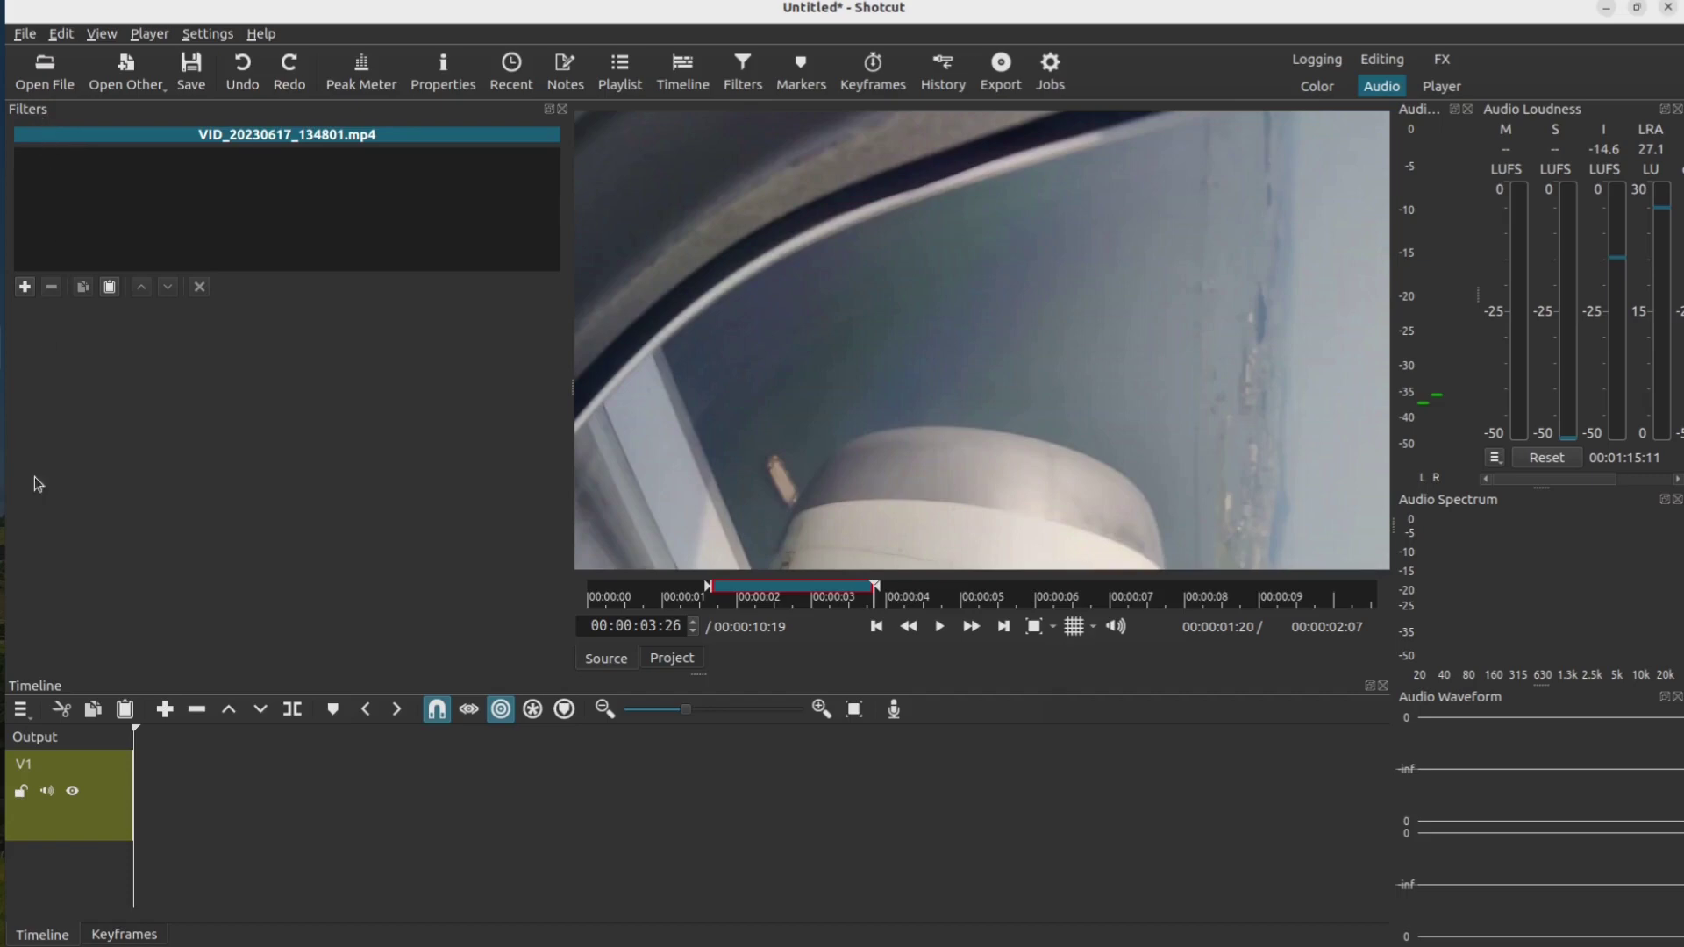
click(620, 72)
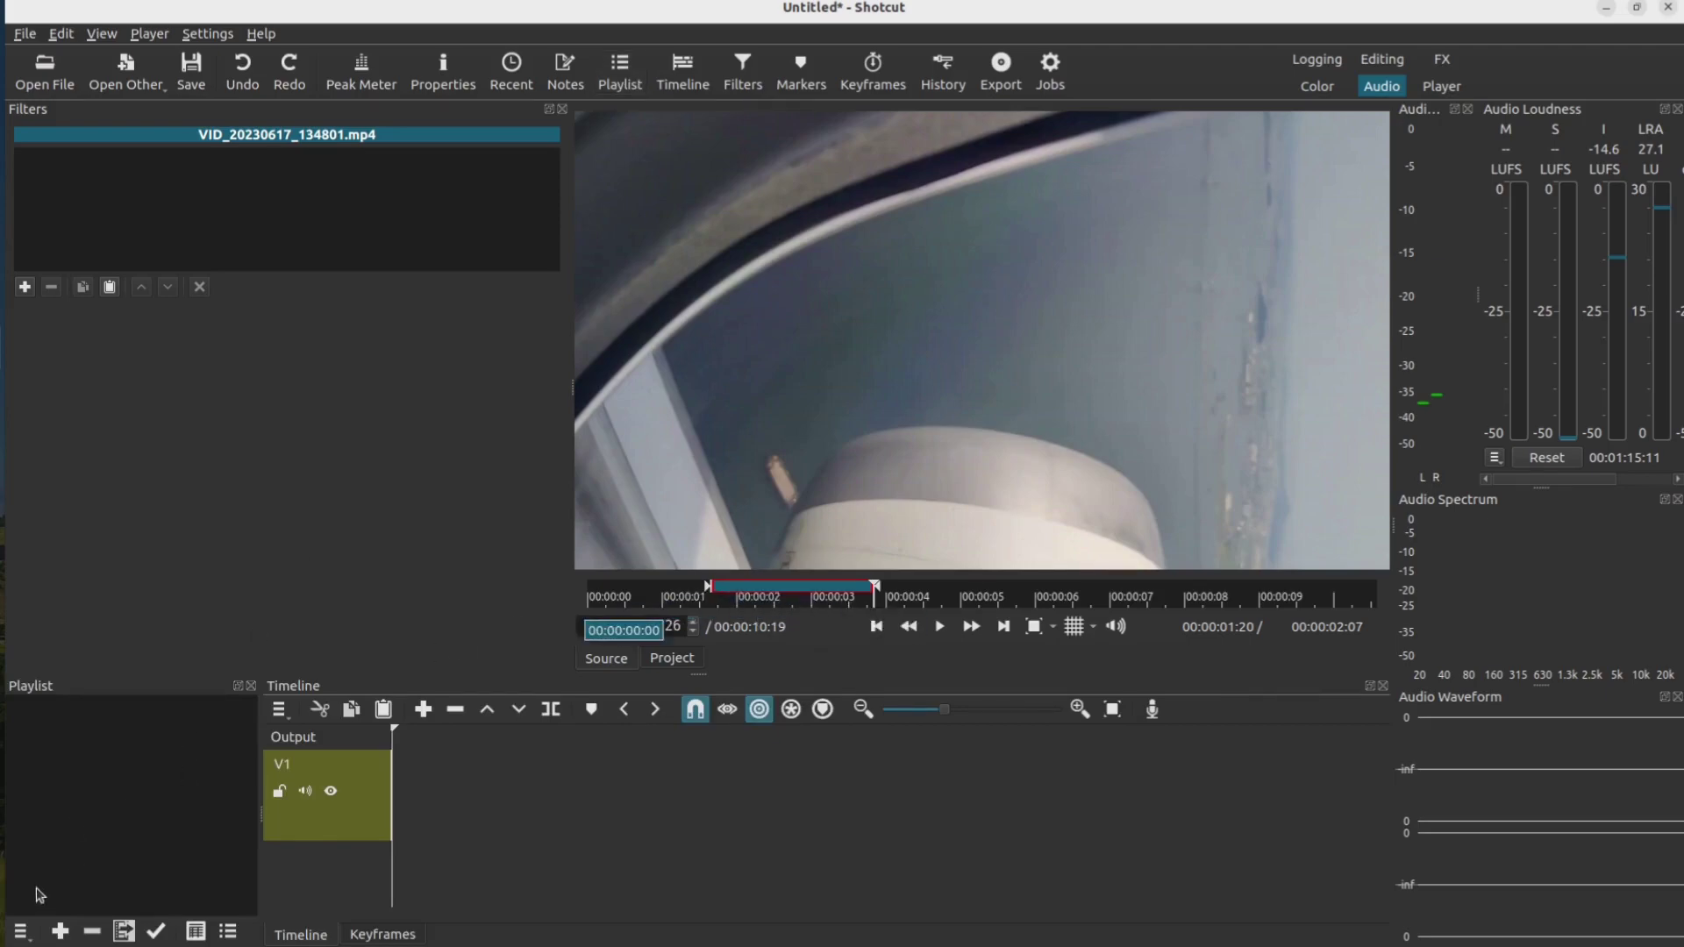
key(a)
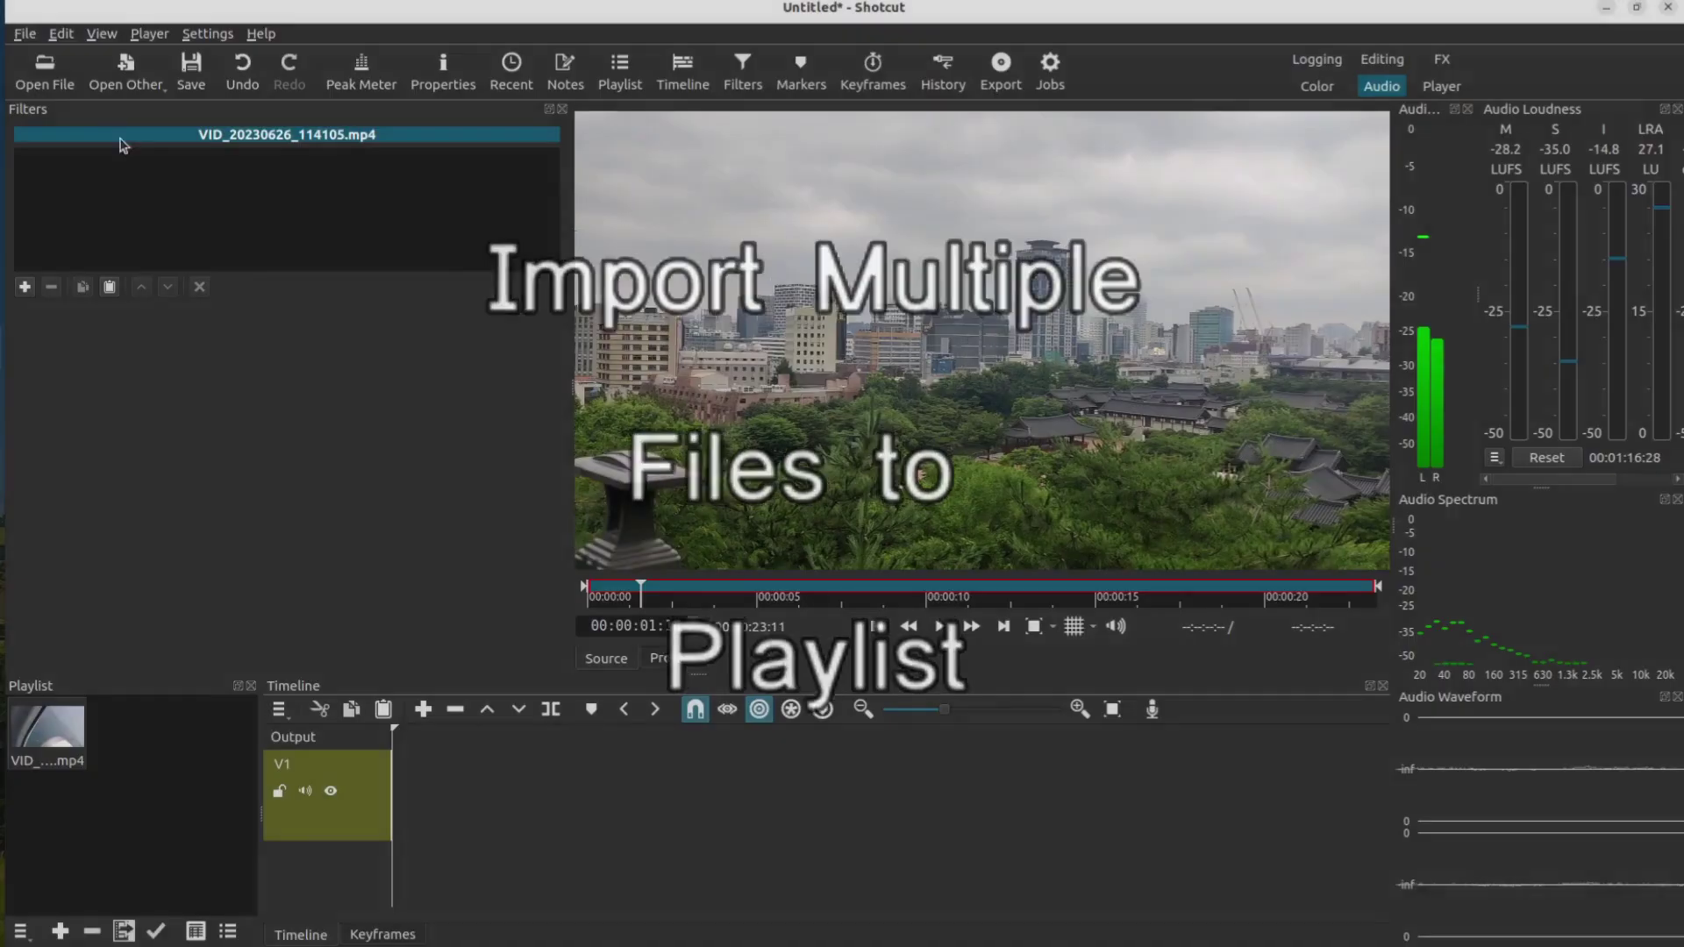
Import VID_20230626_145814.mp4, VID_20230630_095420.mp4 and VID_20230701_085600.mp4 into the playlist, and place the first one at the start of track V1
click(45, 70)
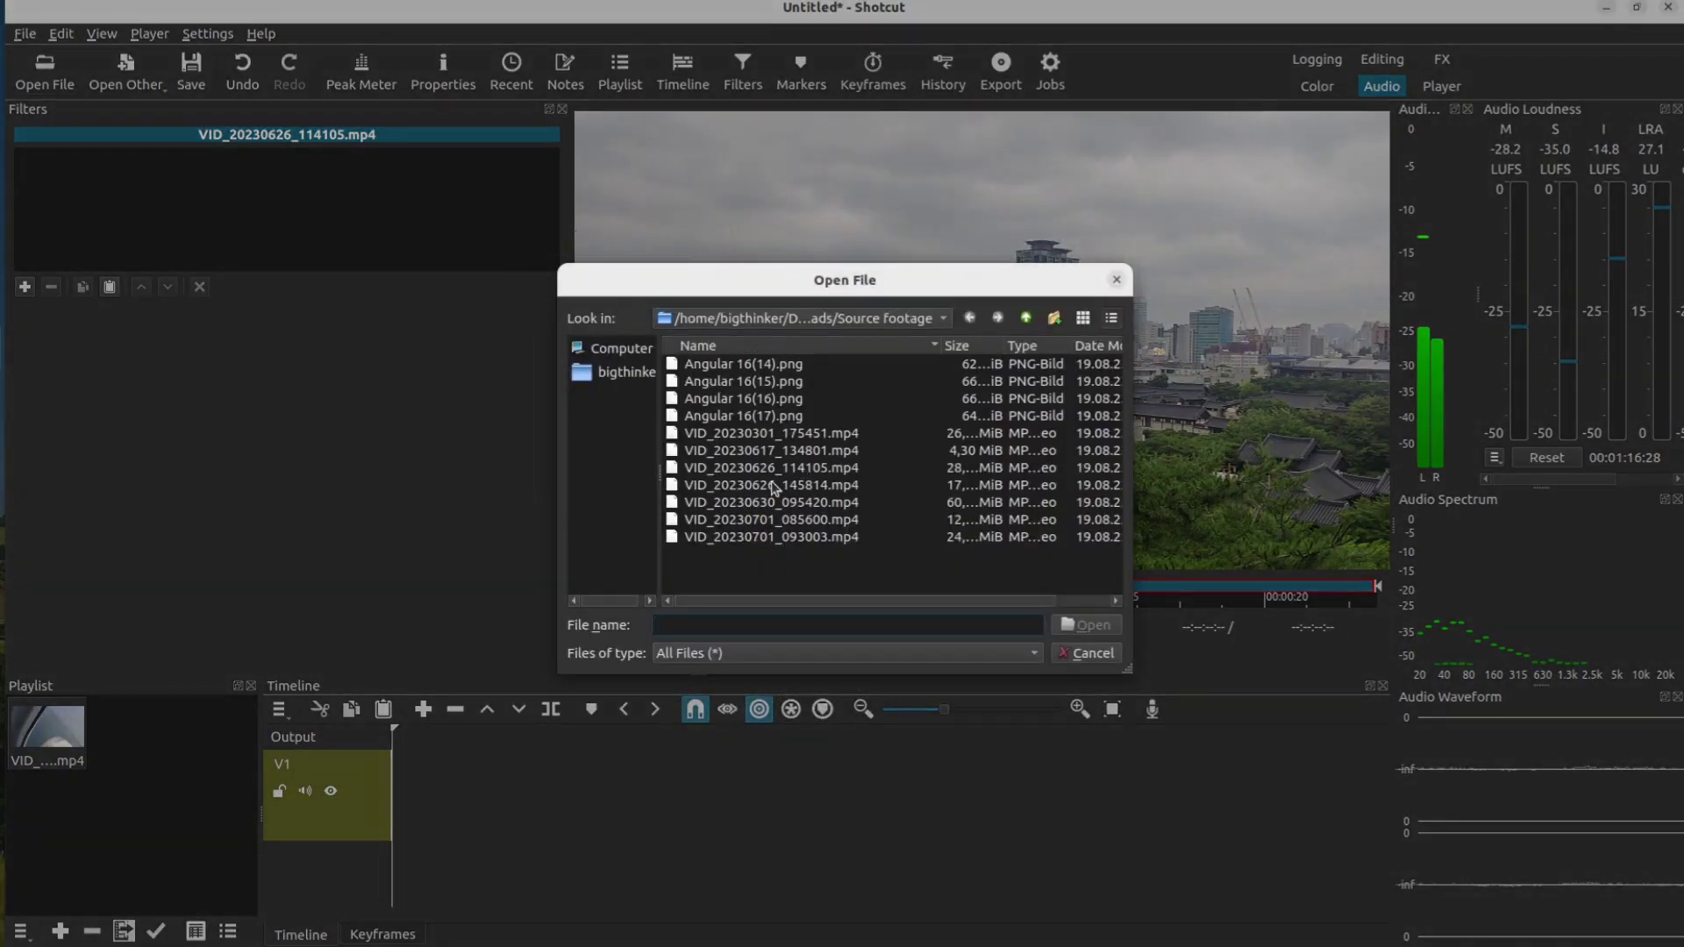
drag(791, 518, 772, 484)
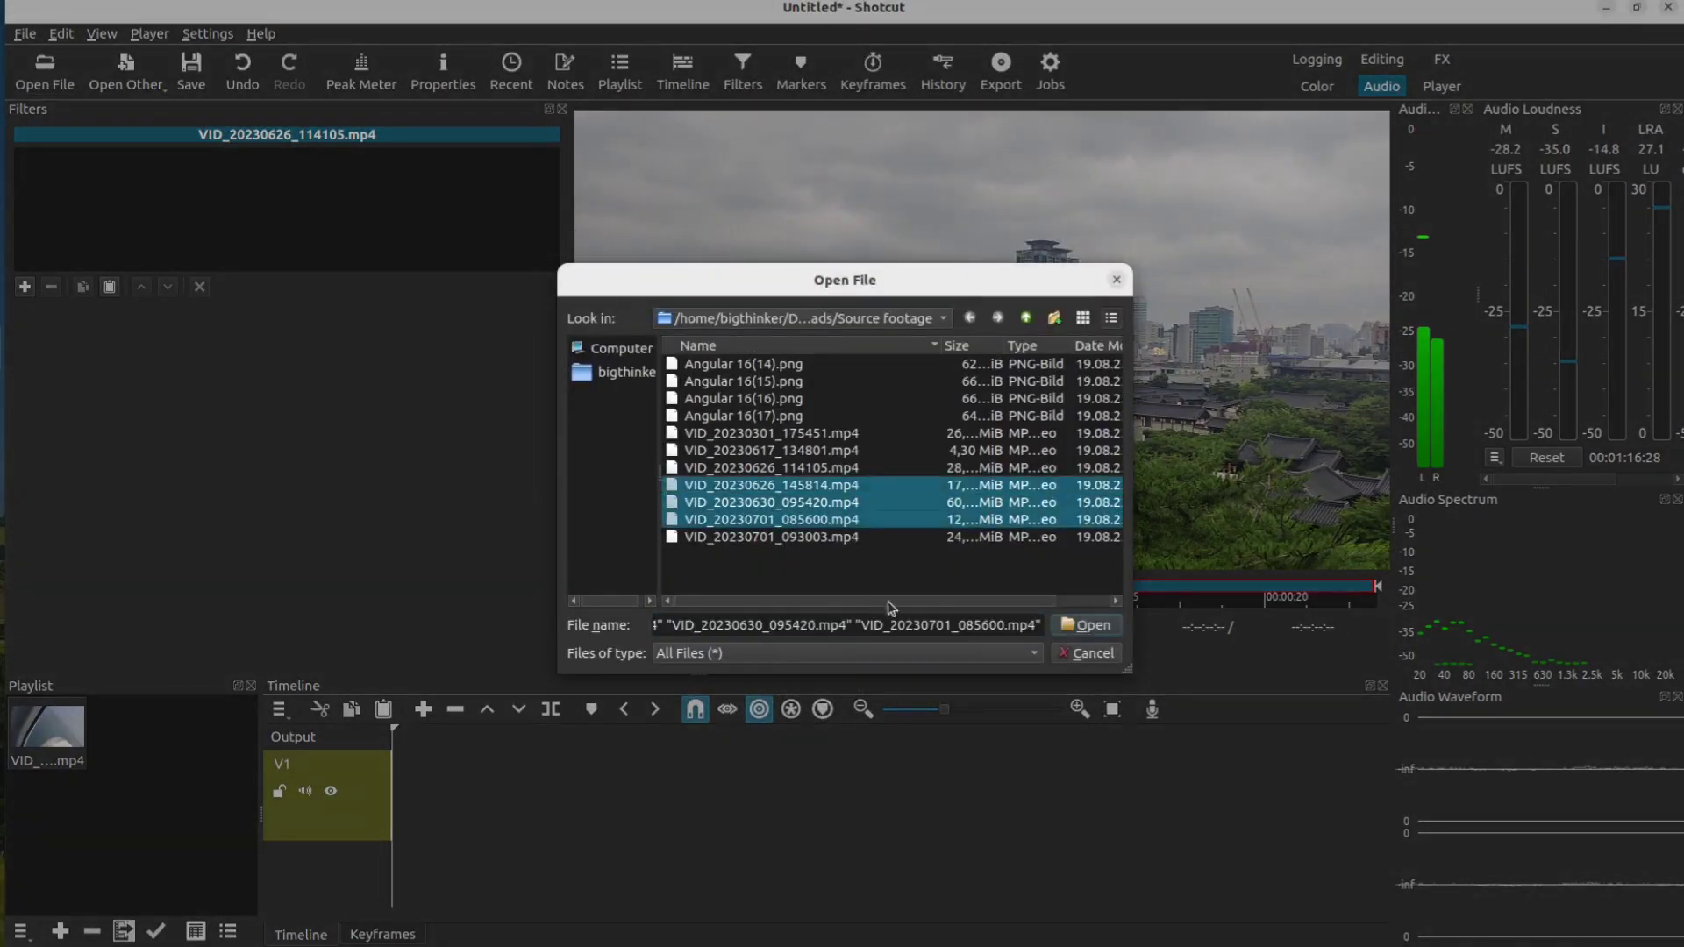
click(1107, 631)
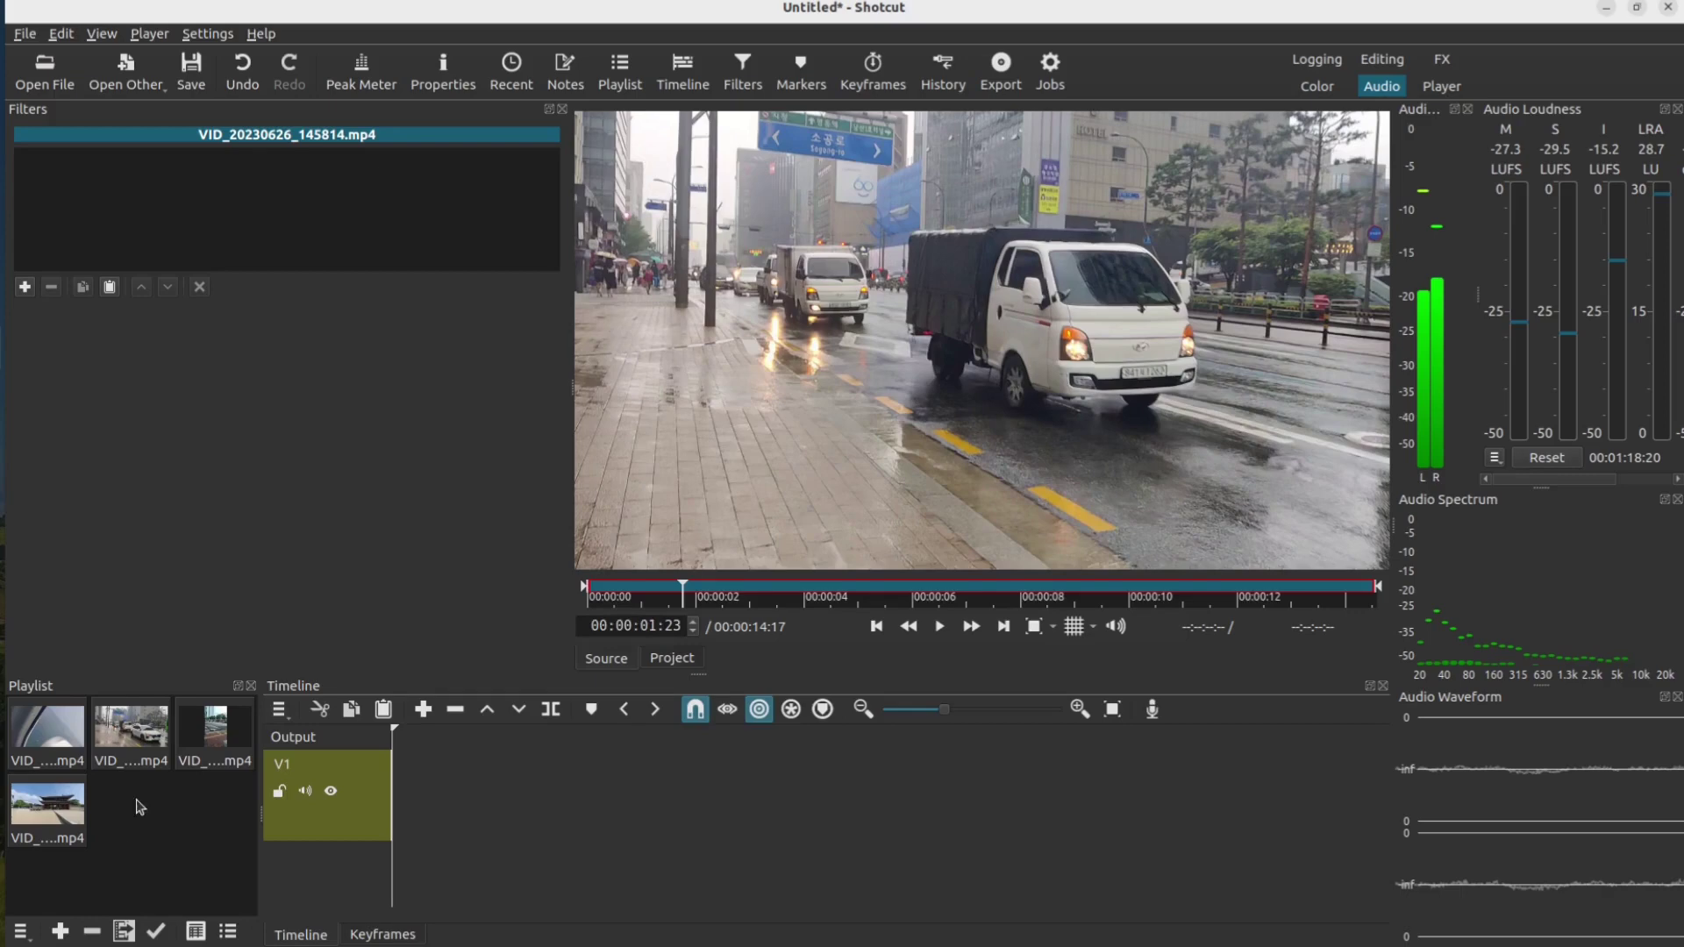
drag(159, 741, 421, 795)
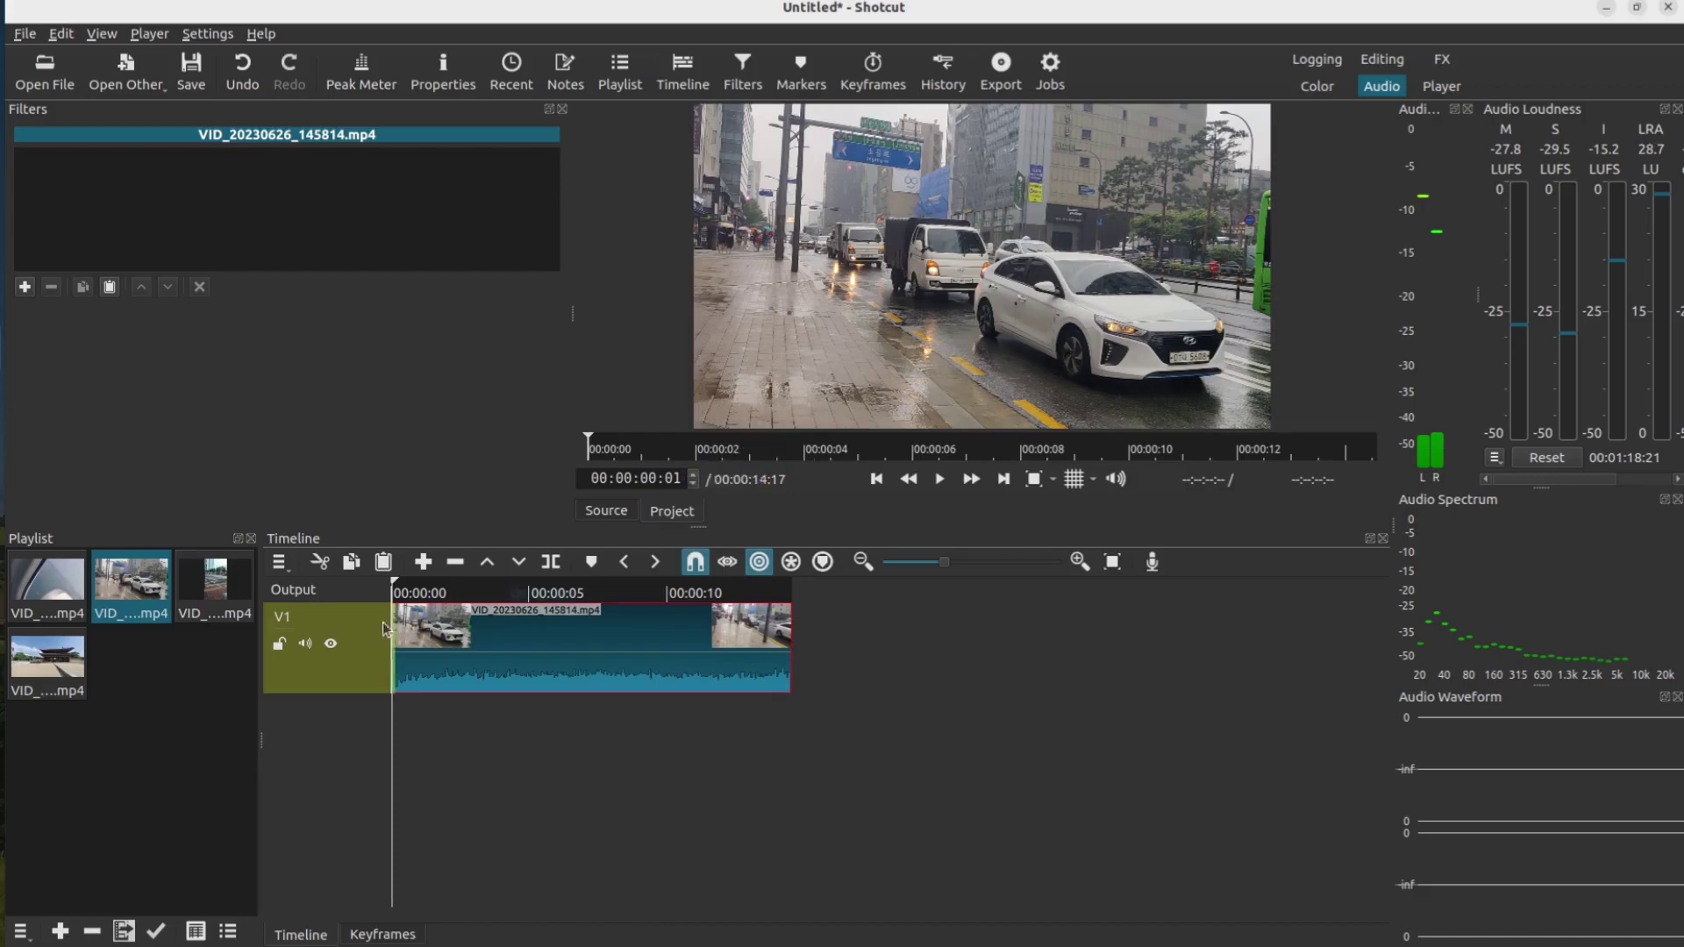
Examine the track operations and selection commands available for track V1, and the editing commands for its clip
right_click(334, 760)
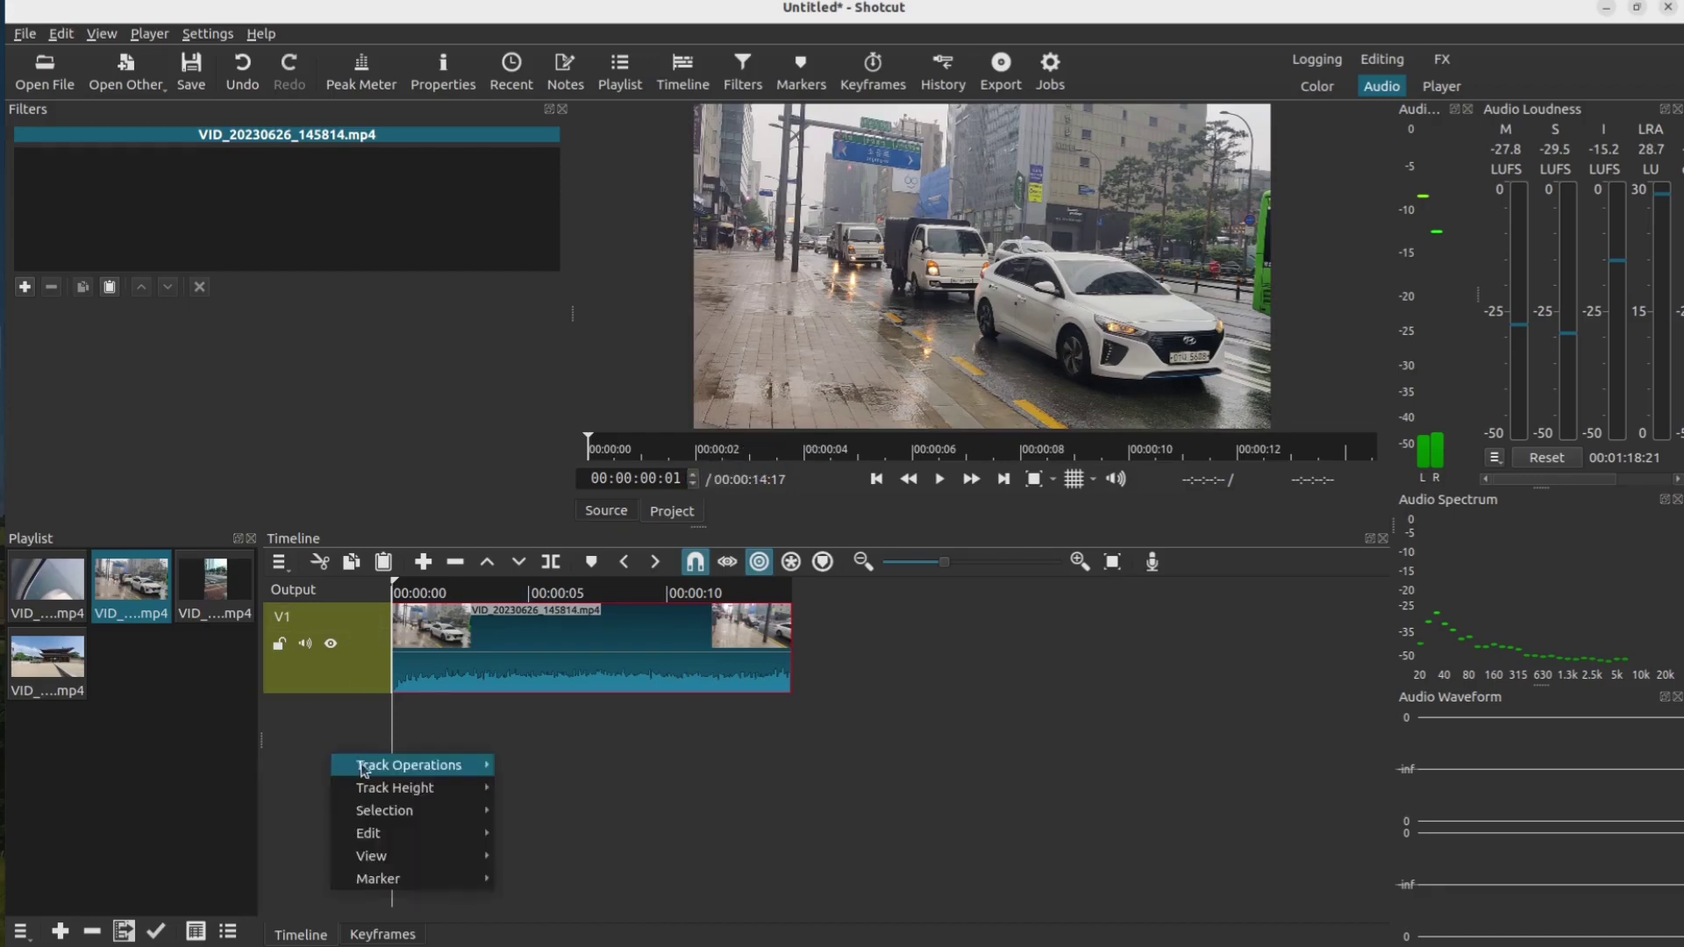
mouse_move(368, 770)
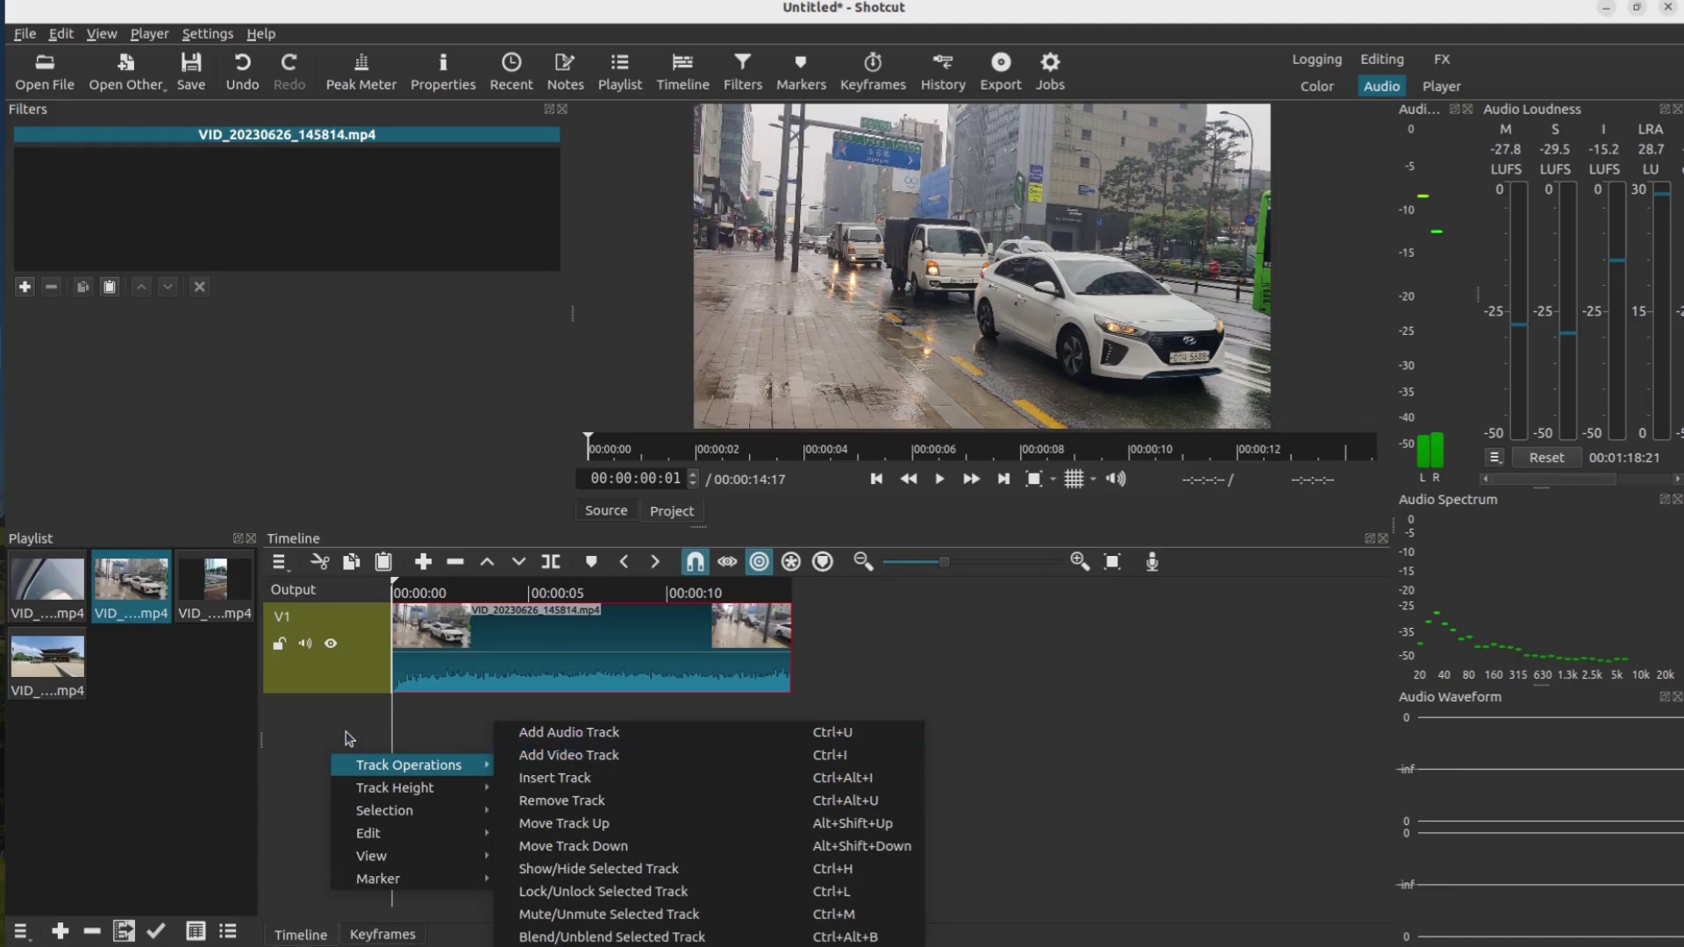
click(219, 671)
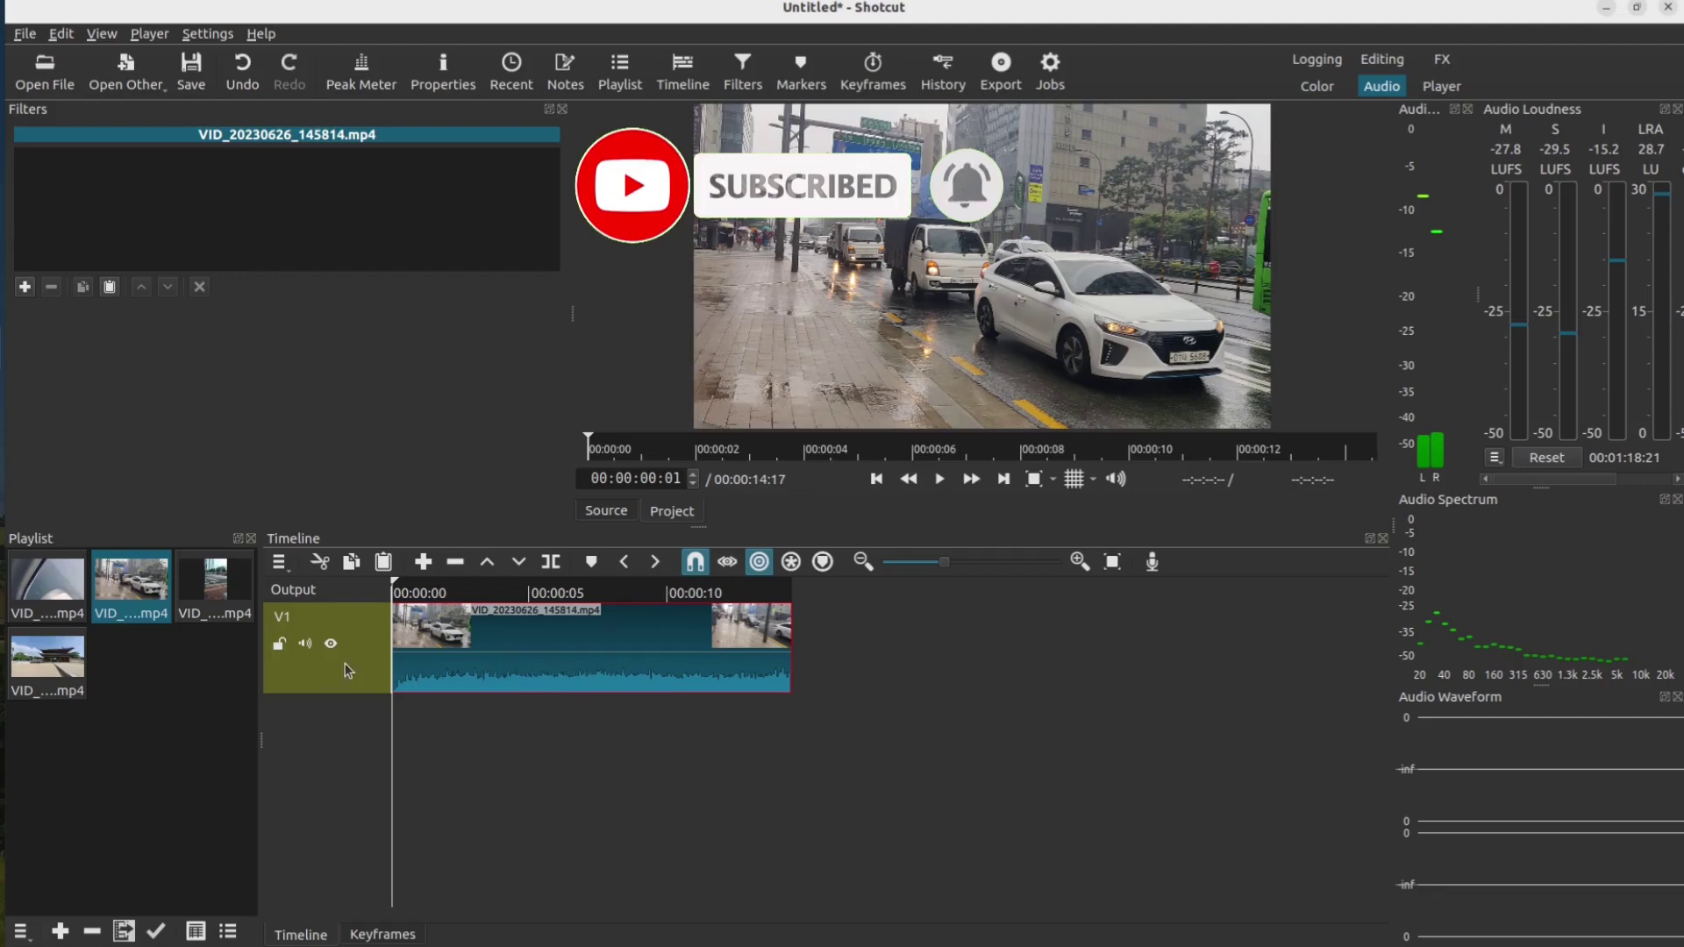
right_click(371, 668)
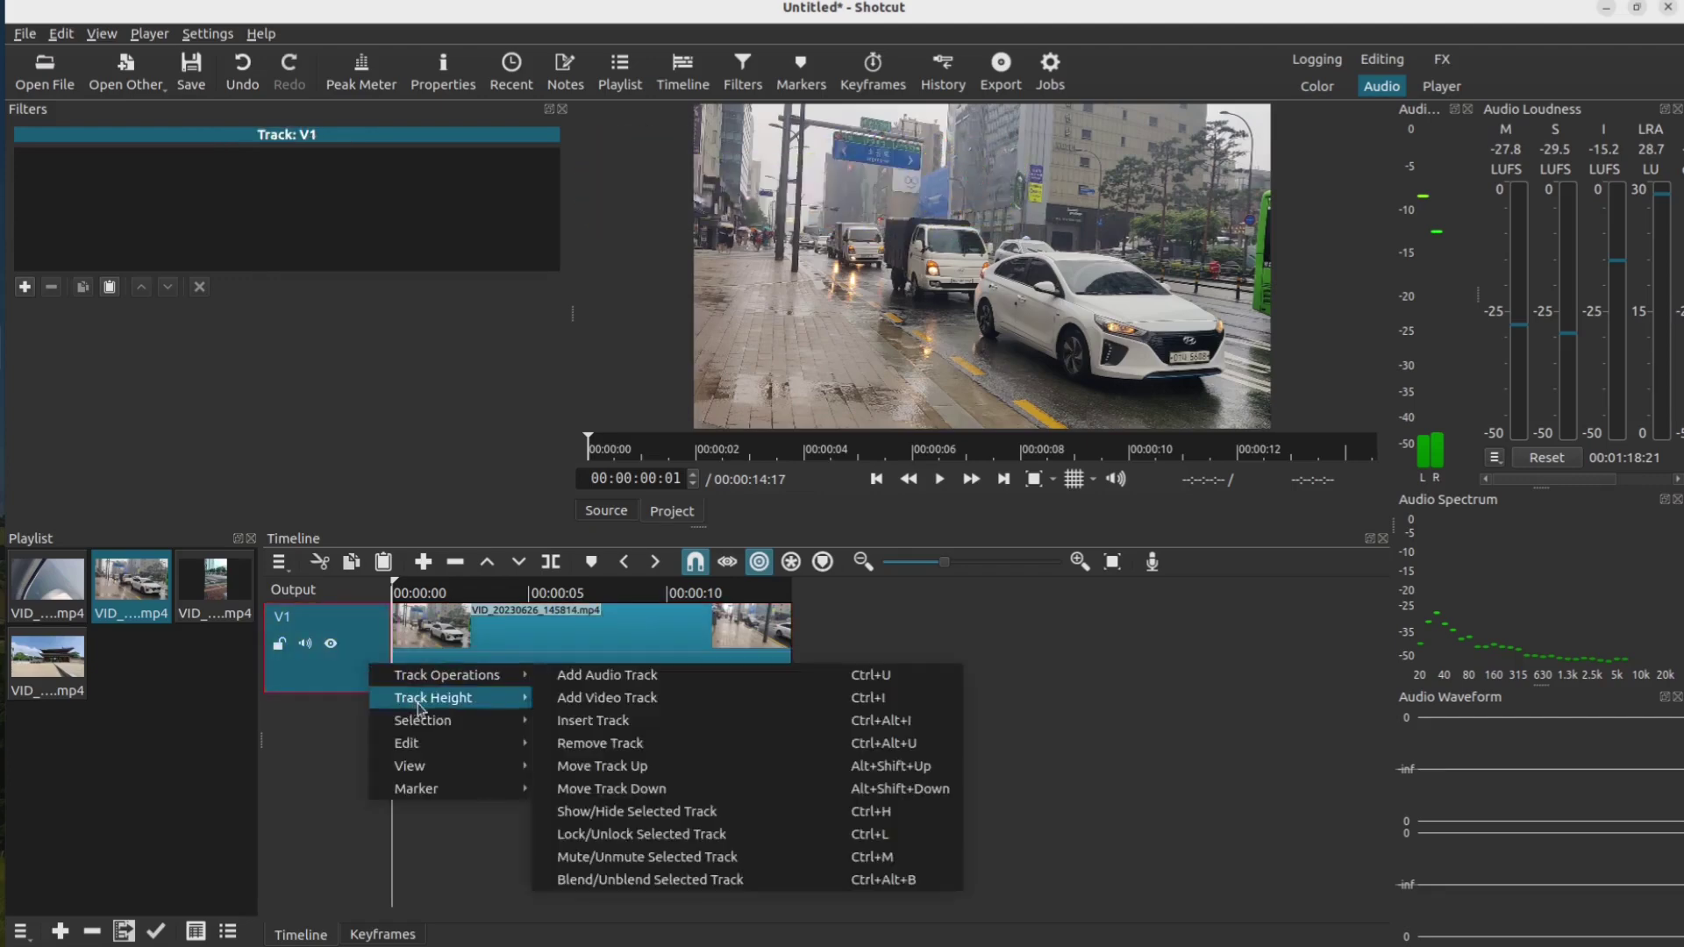
mouse_move(487, 789)
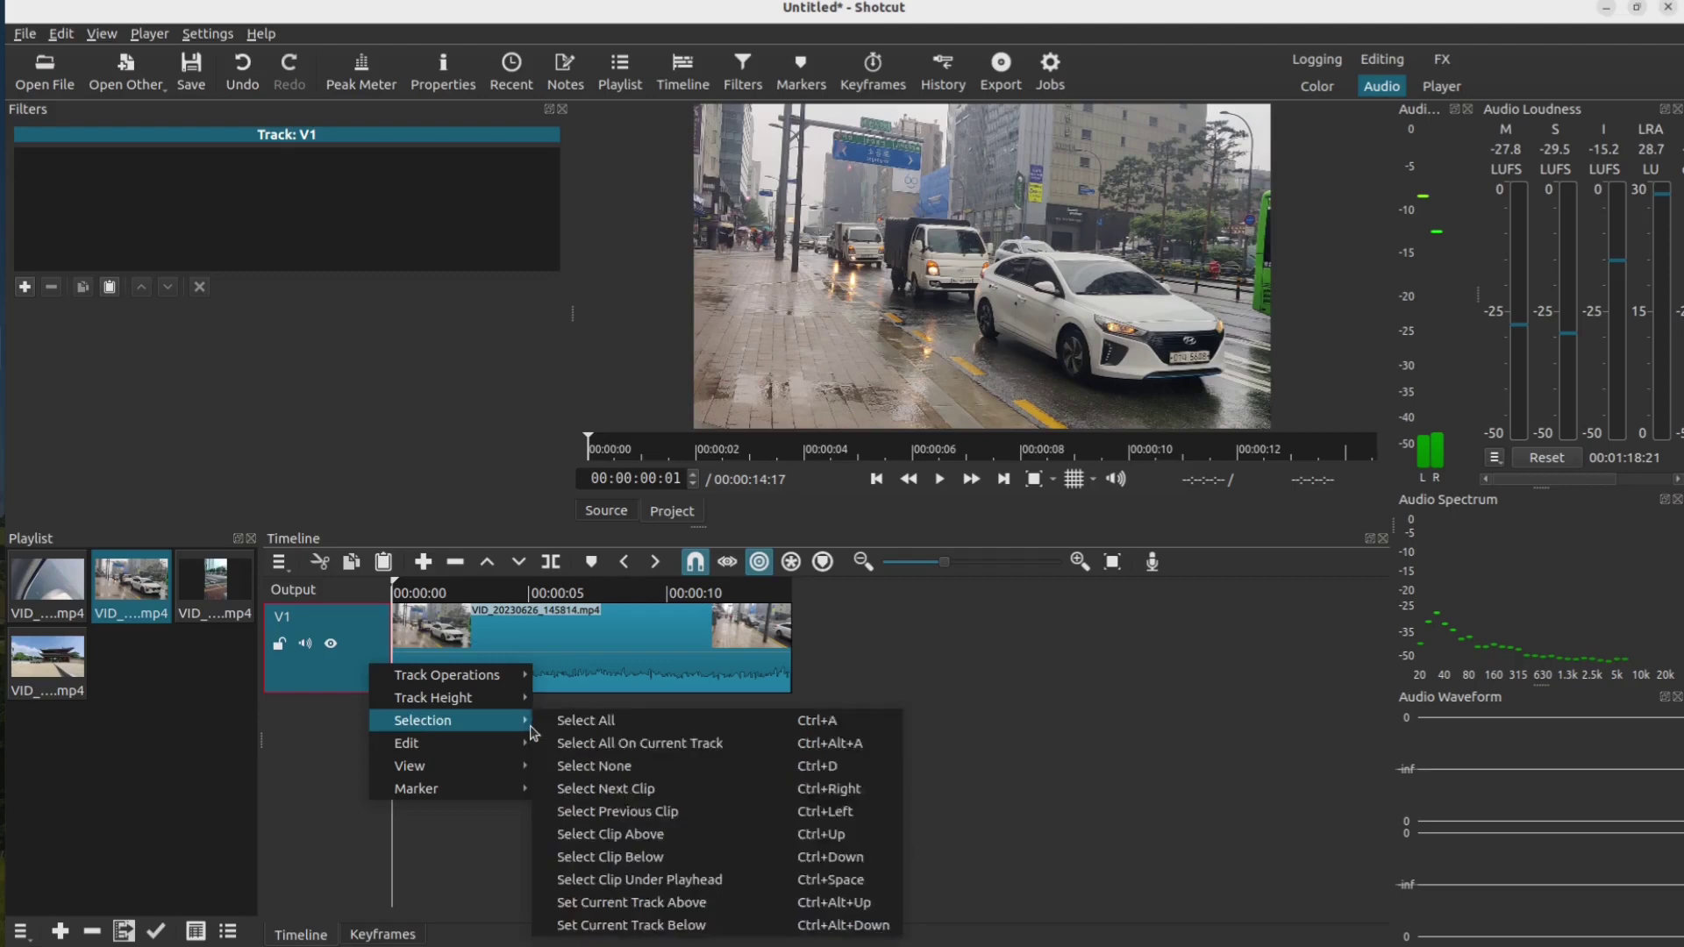
mouse_move(524, 675)
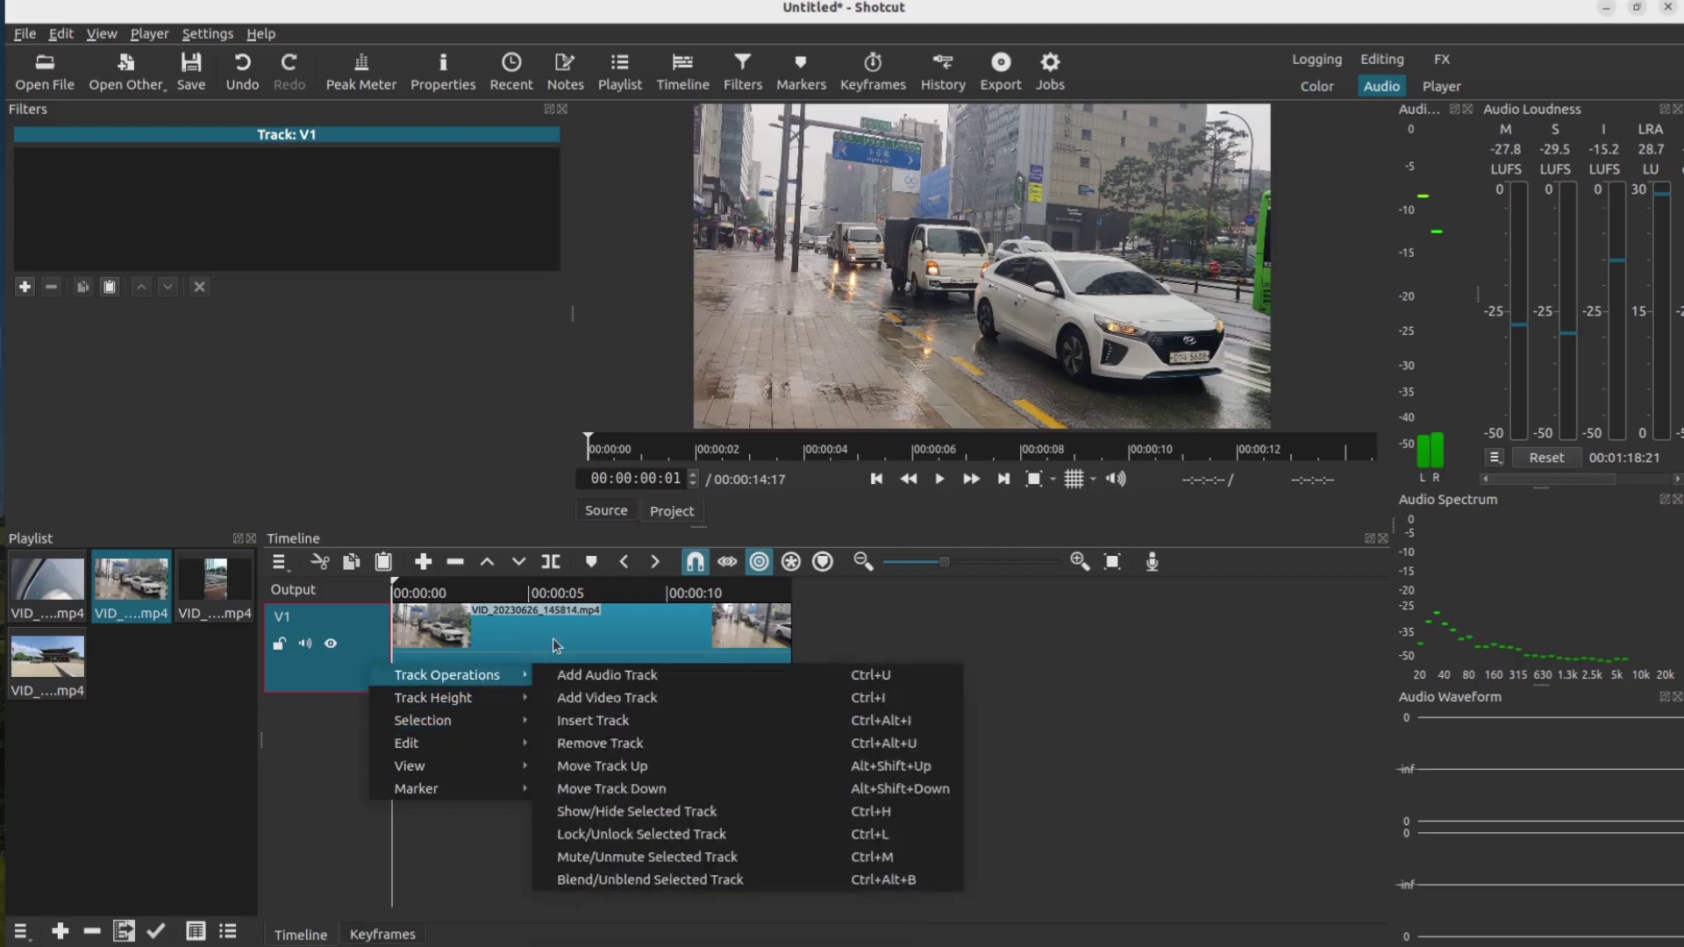
click(555, 647)
right_click(553, 641)
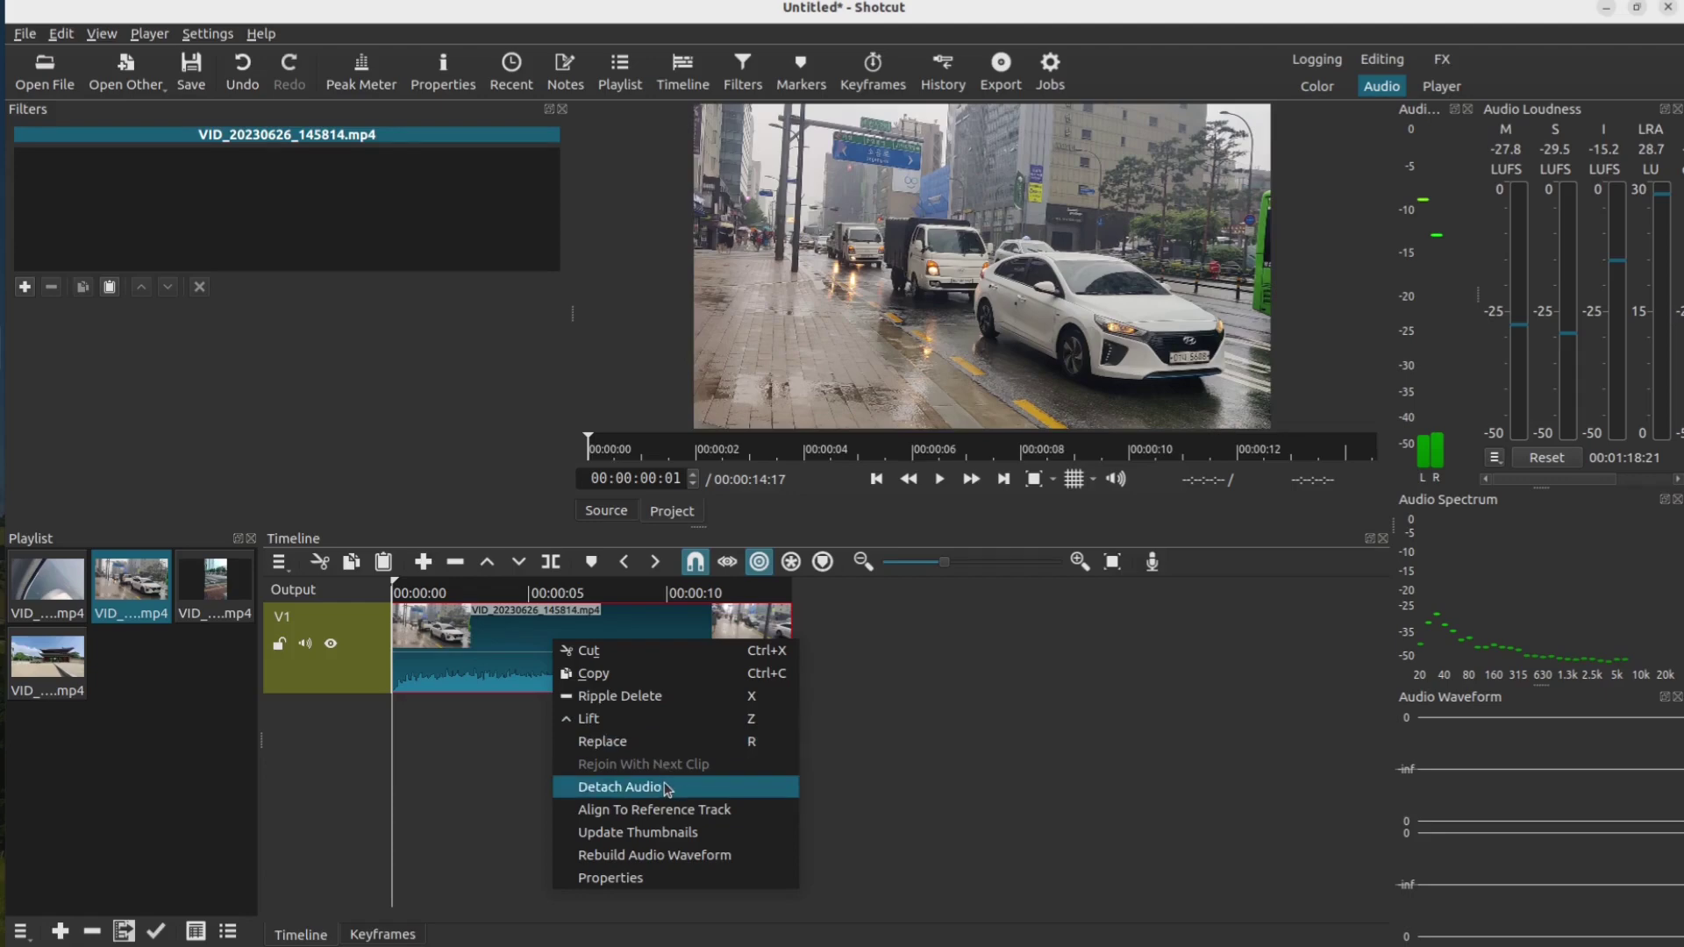
click(632, 673)
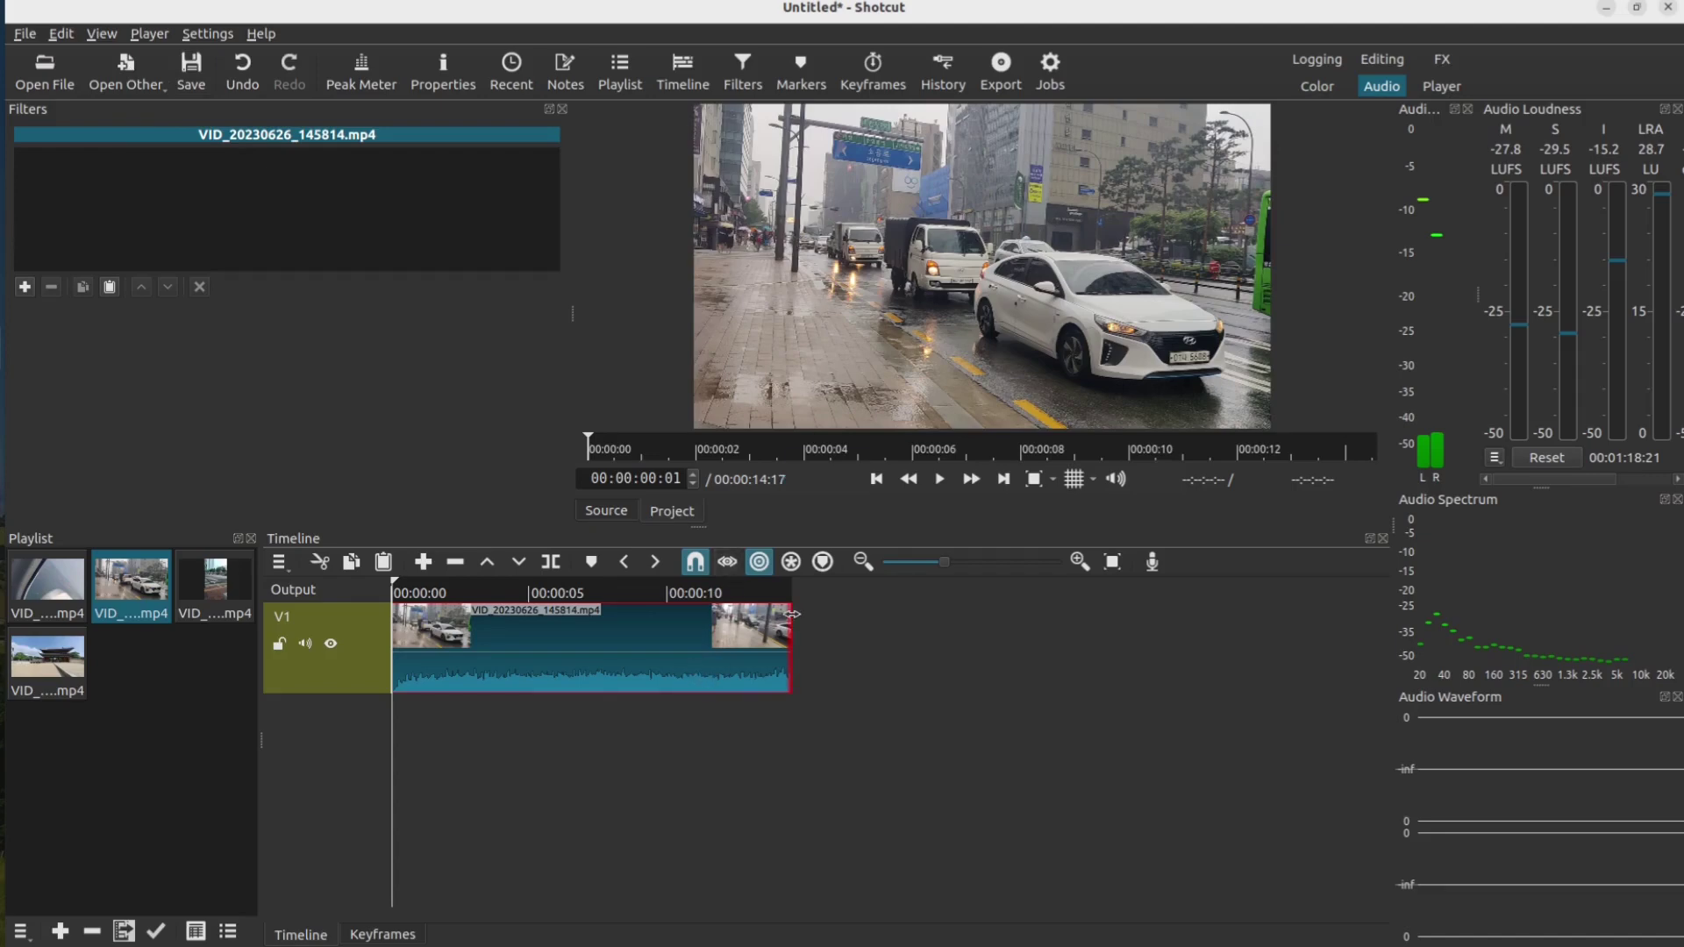
Shorten the V1 clip from its end to about 00:00:05:09, and undo the trim
drag(793, 614, 597, 613)
drag(527, 602, 530, 603)
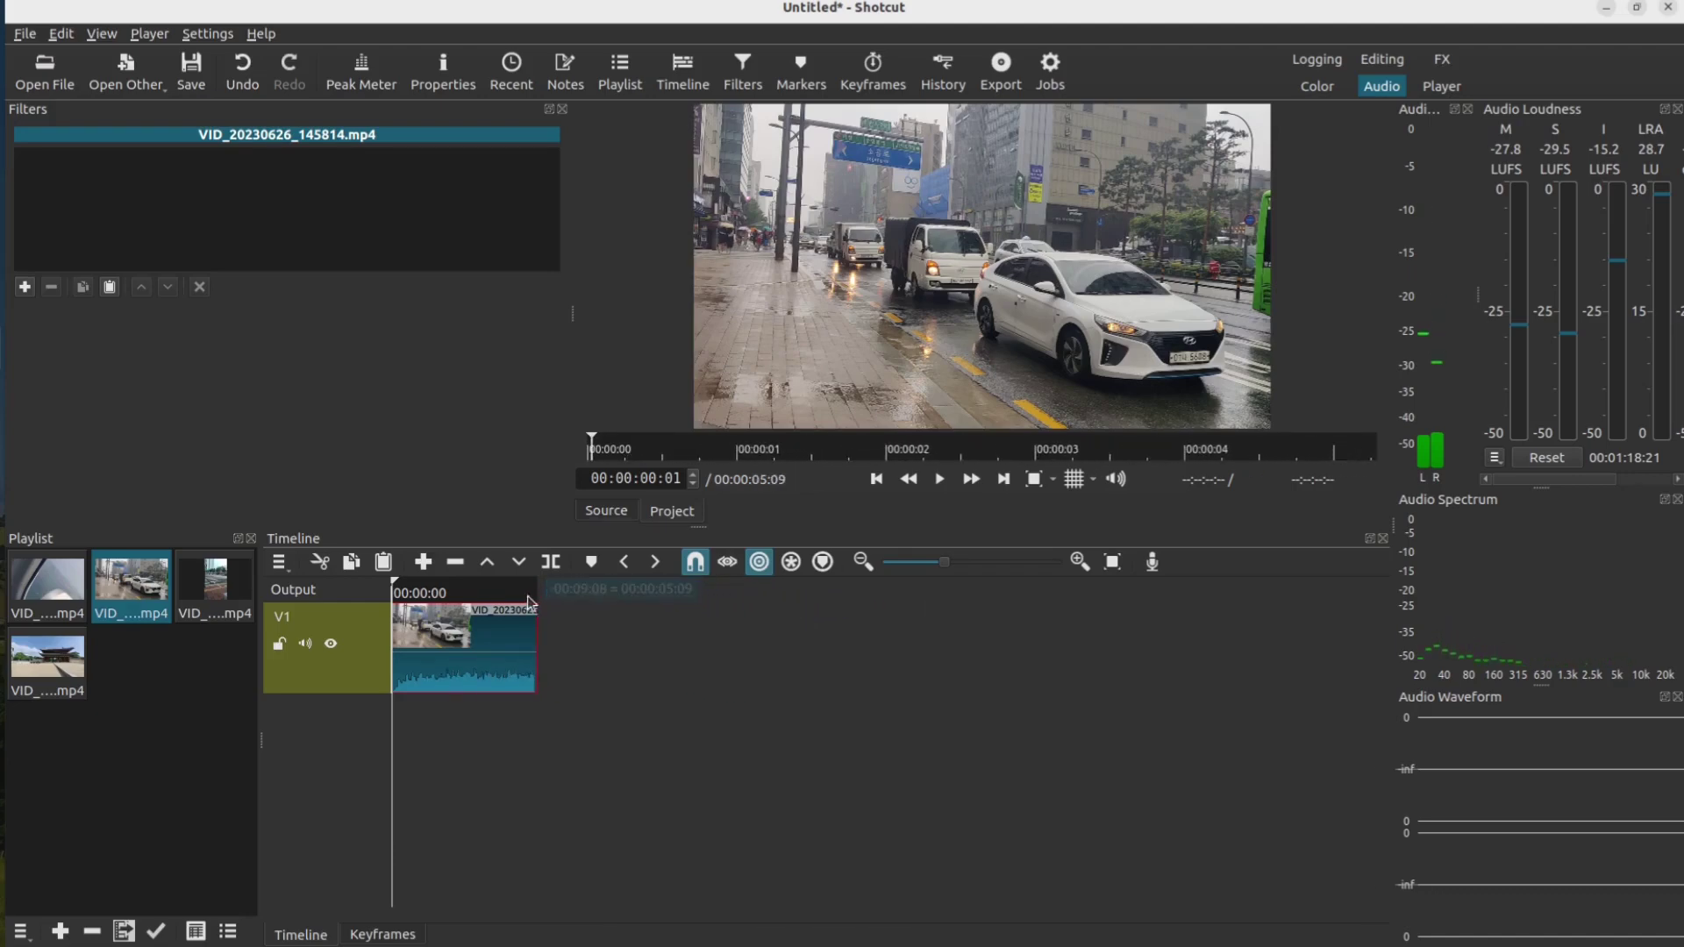
key(ctrl+z)
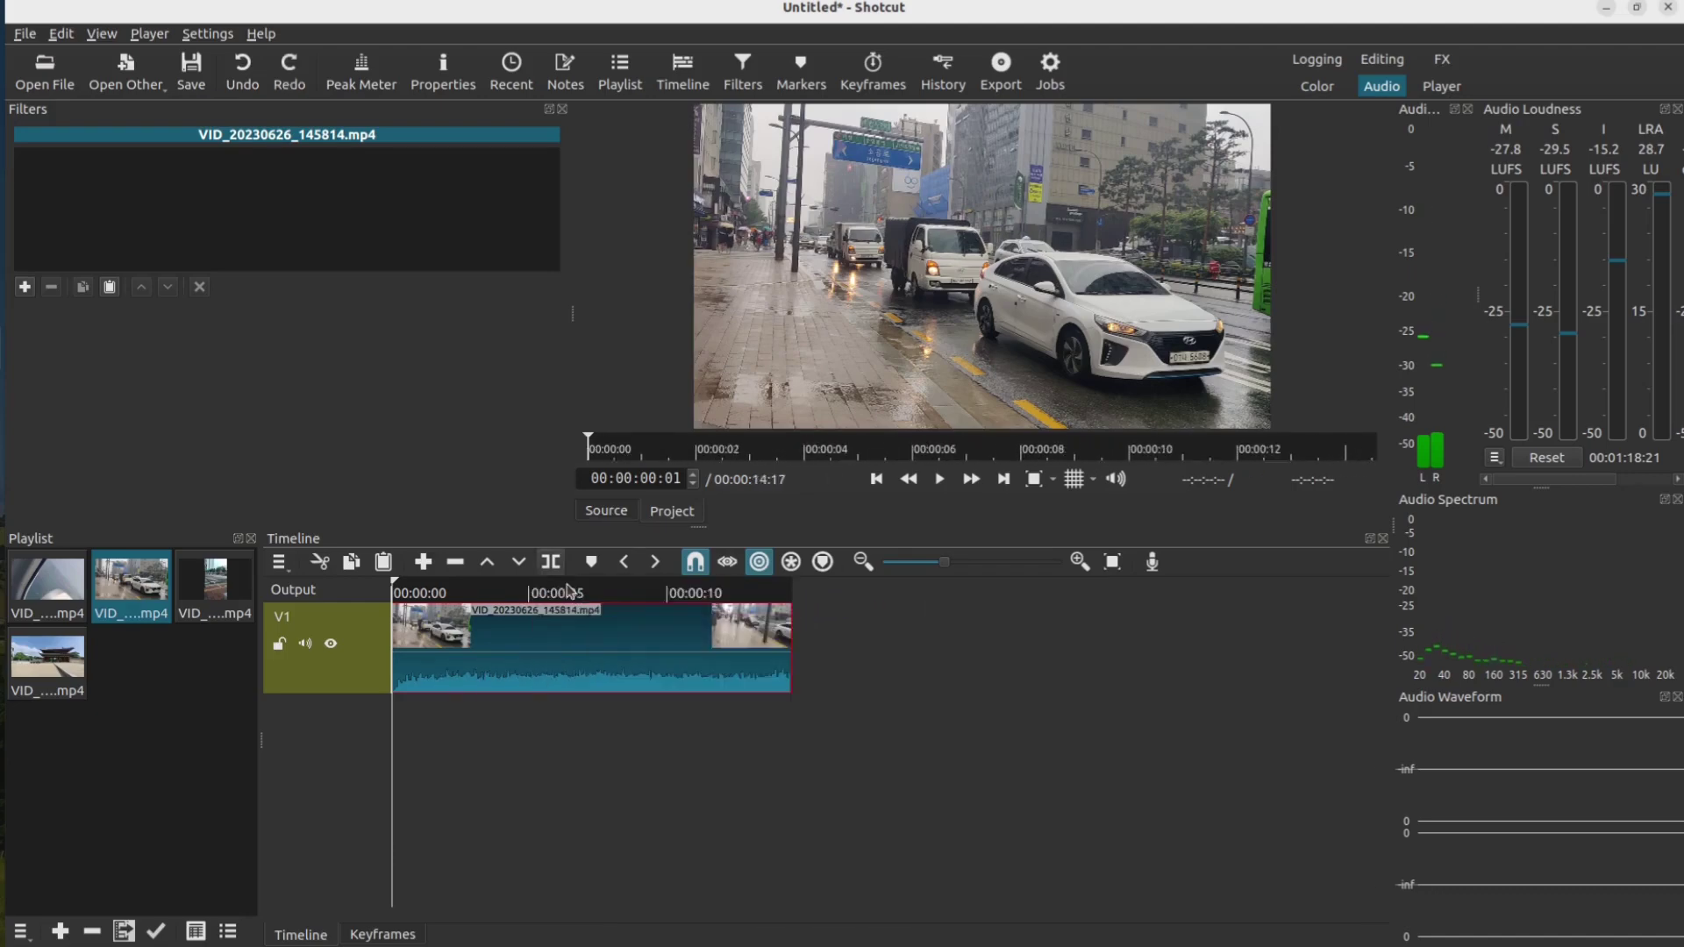
Split the VID_20230626_145814.mp4 clip on track V1 at 00:00:08:26 and select the second segment
click(652, 599)
click(540, 600)
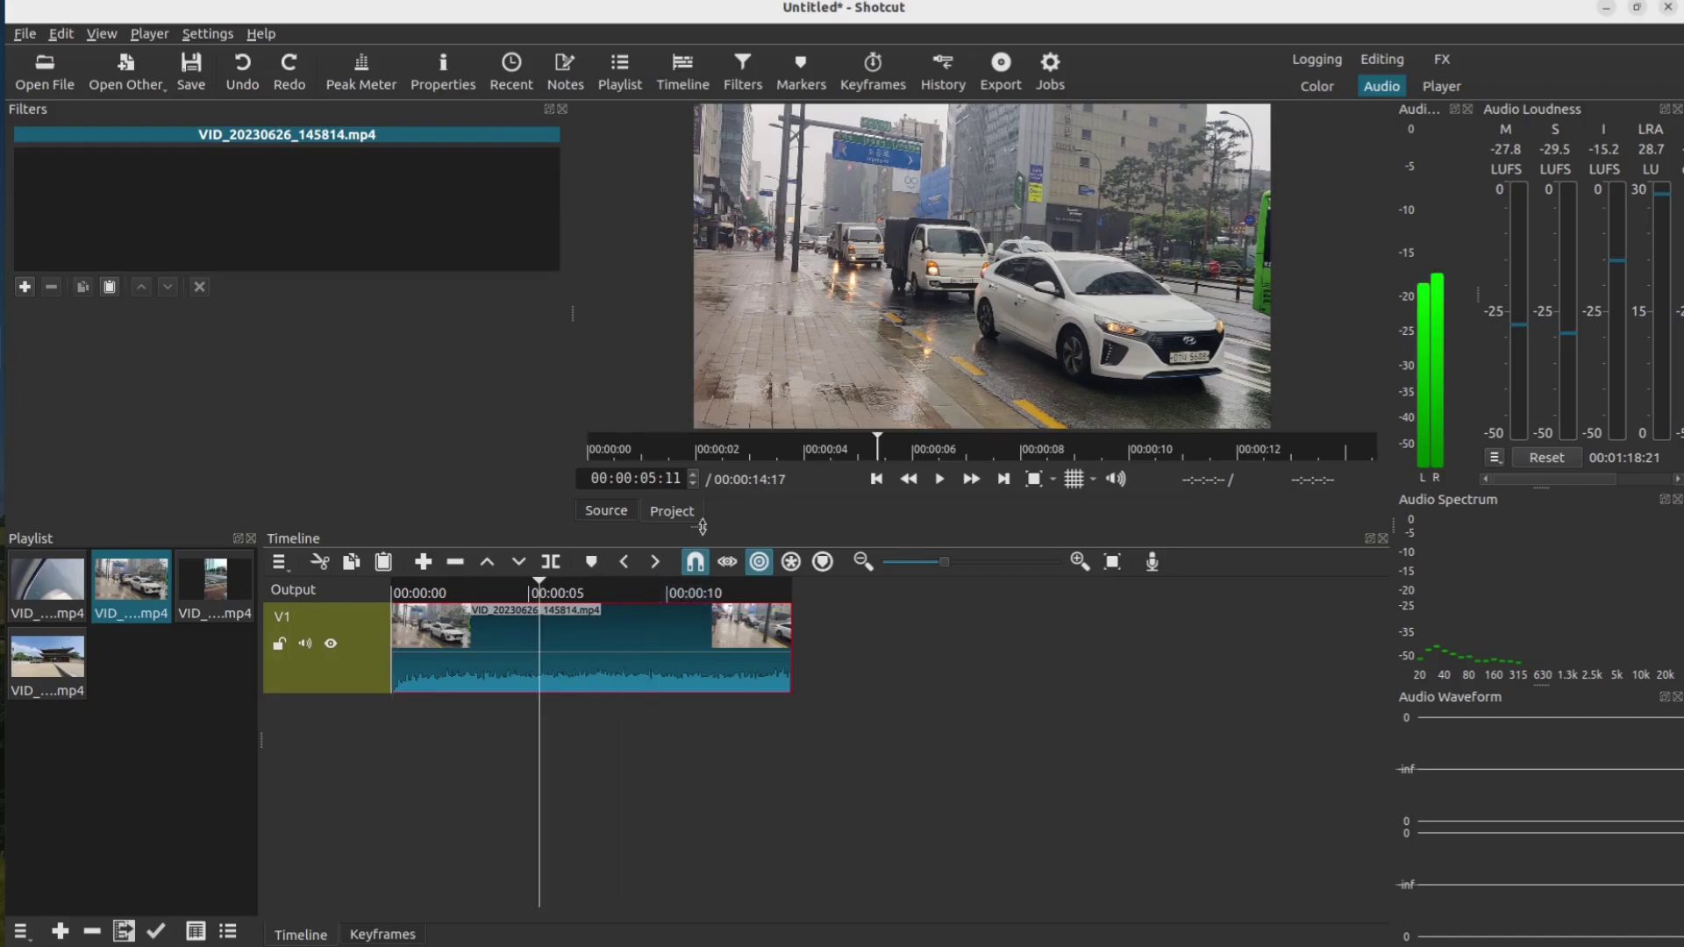
click(636, 767)
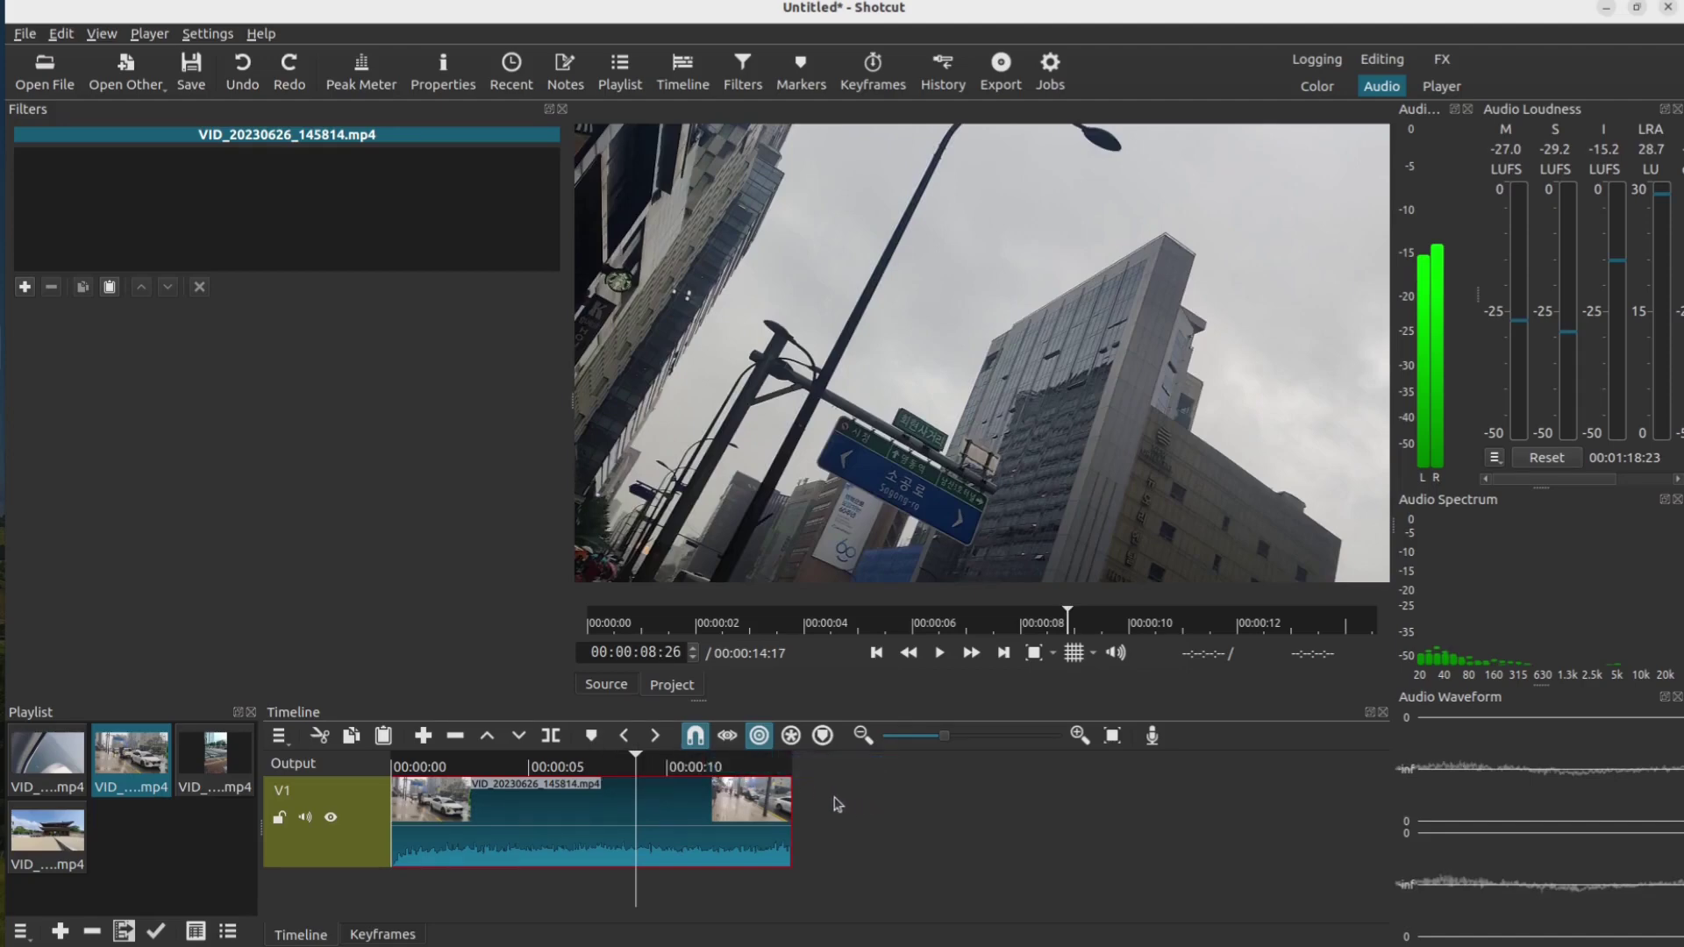
click(552, 739)
click(697, 807)
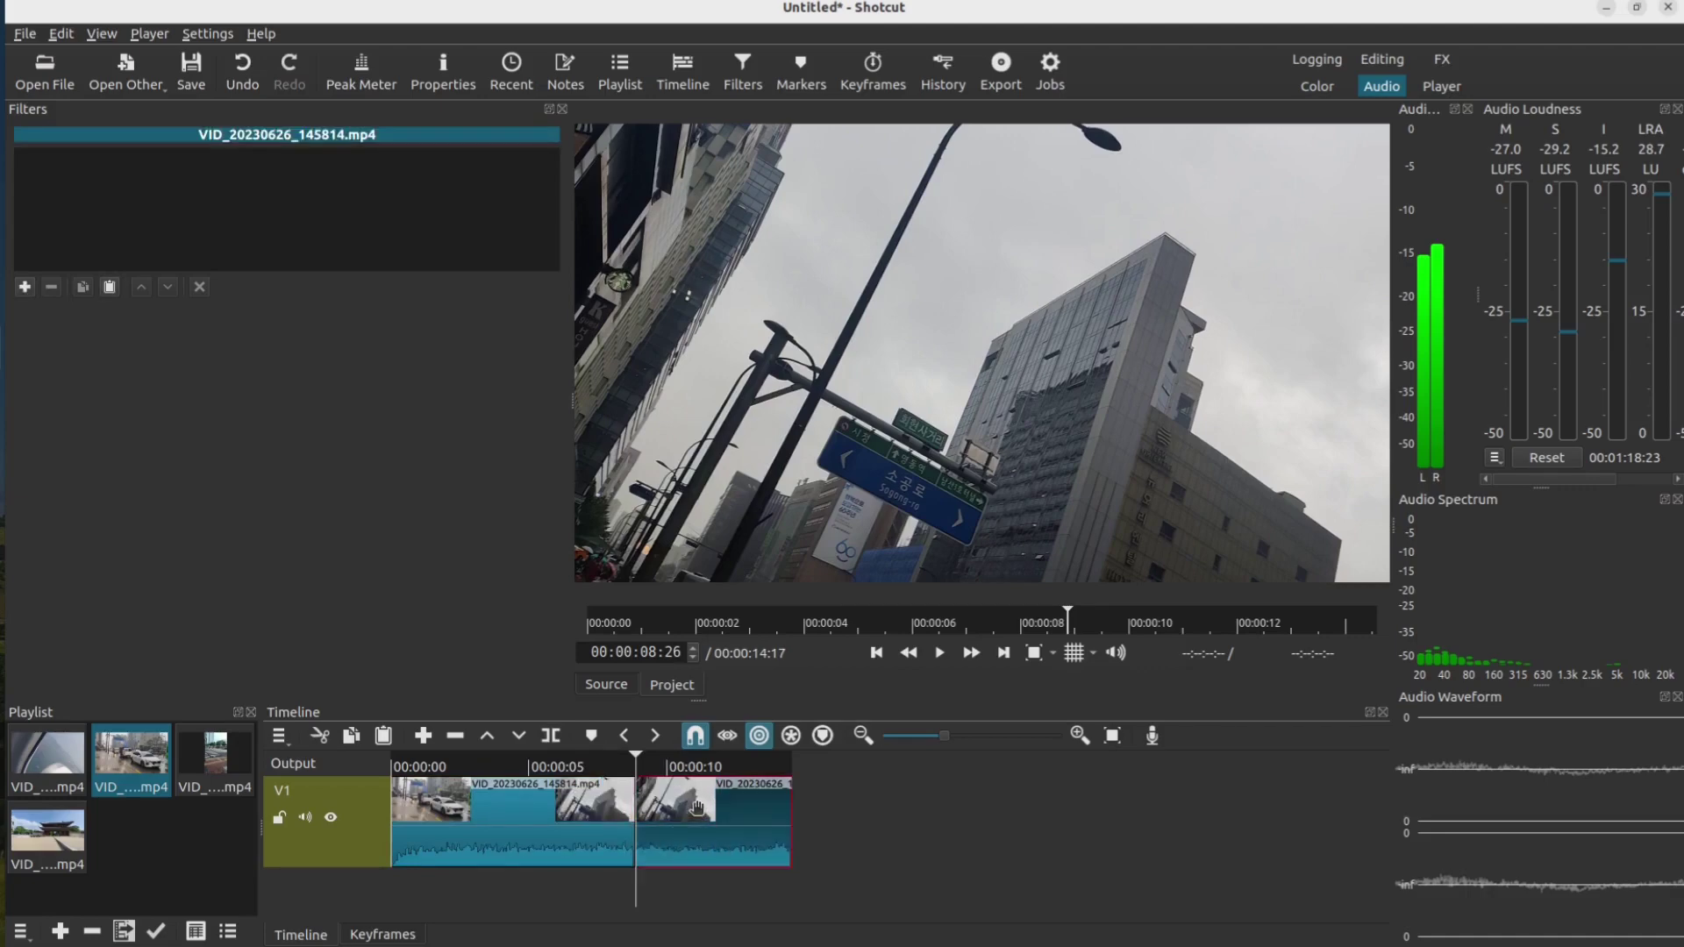
Lift the segment before the split off track V1 without closing the gap, and undo the removal
click(545, 814)
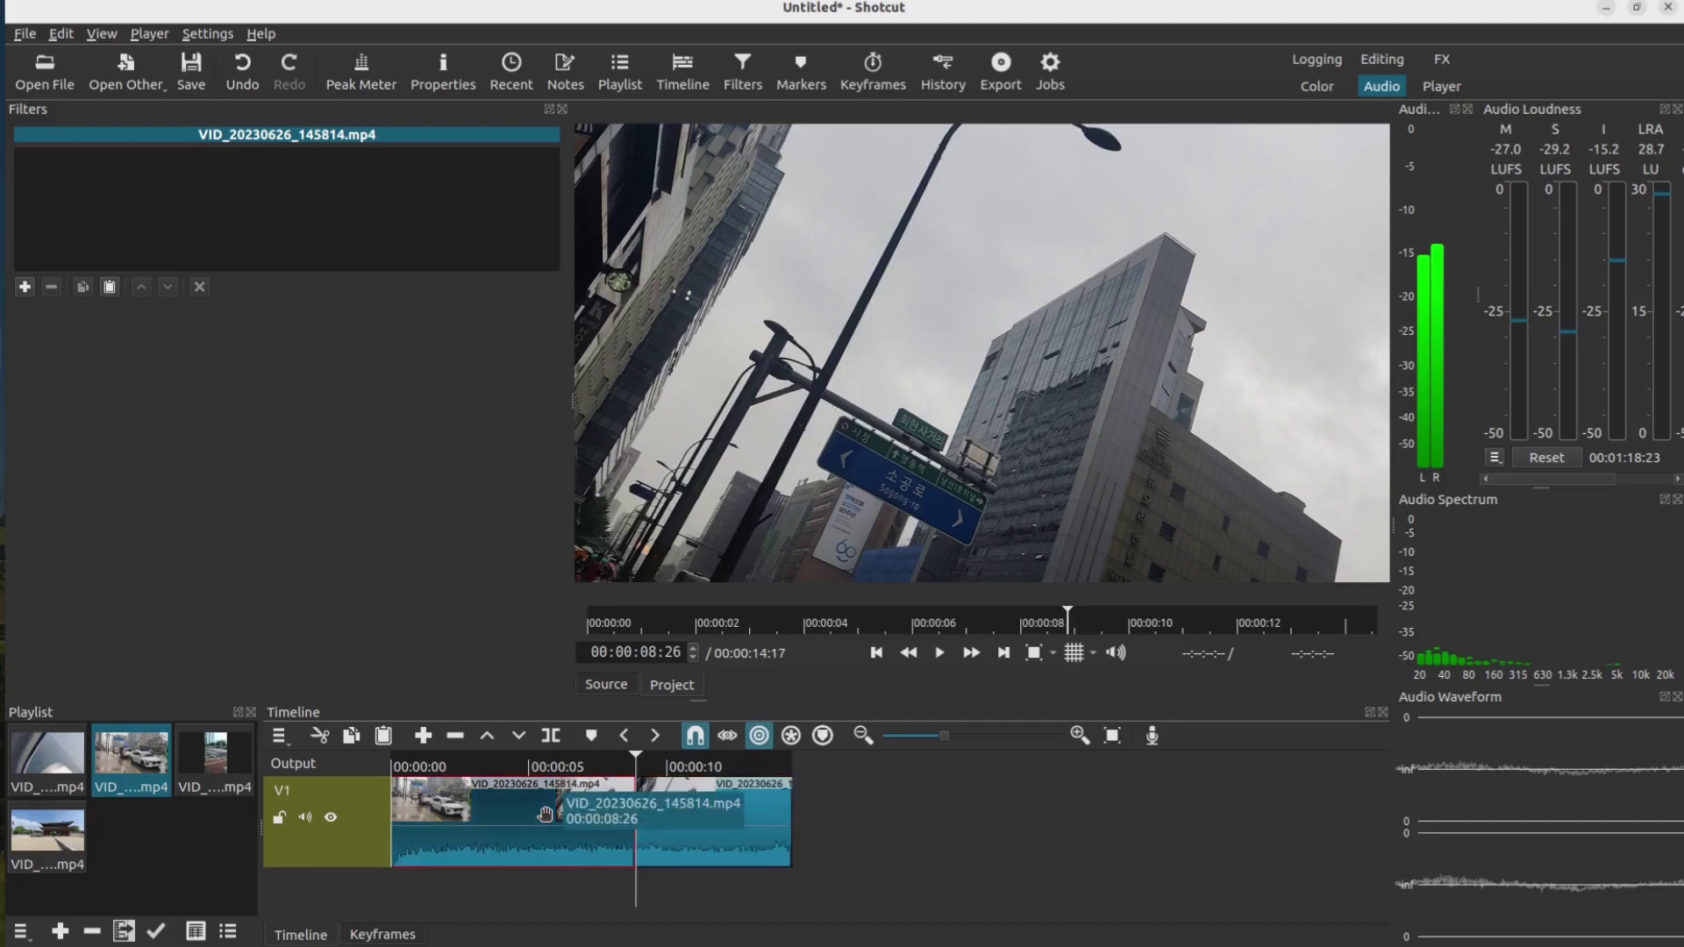
key(Delete)
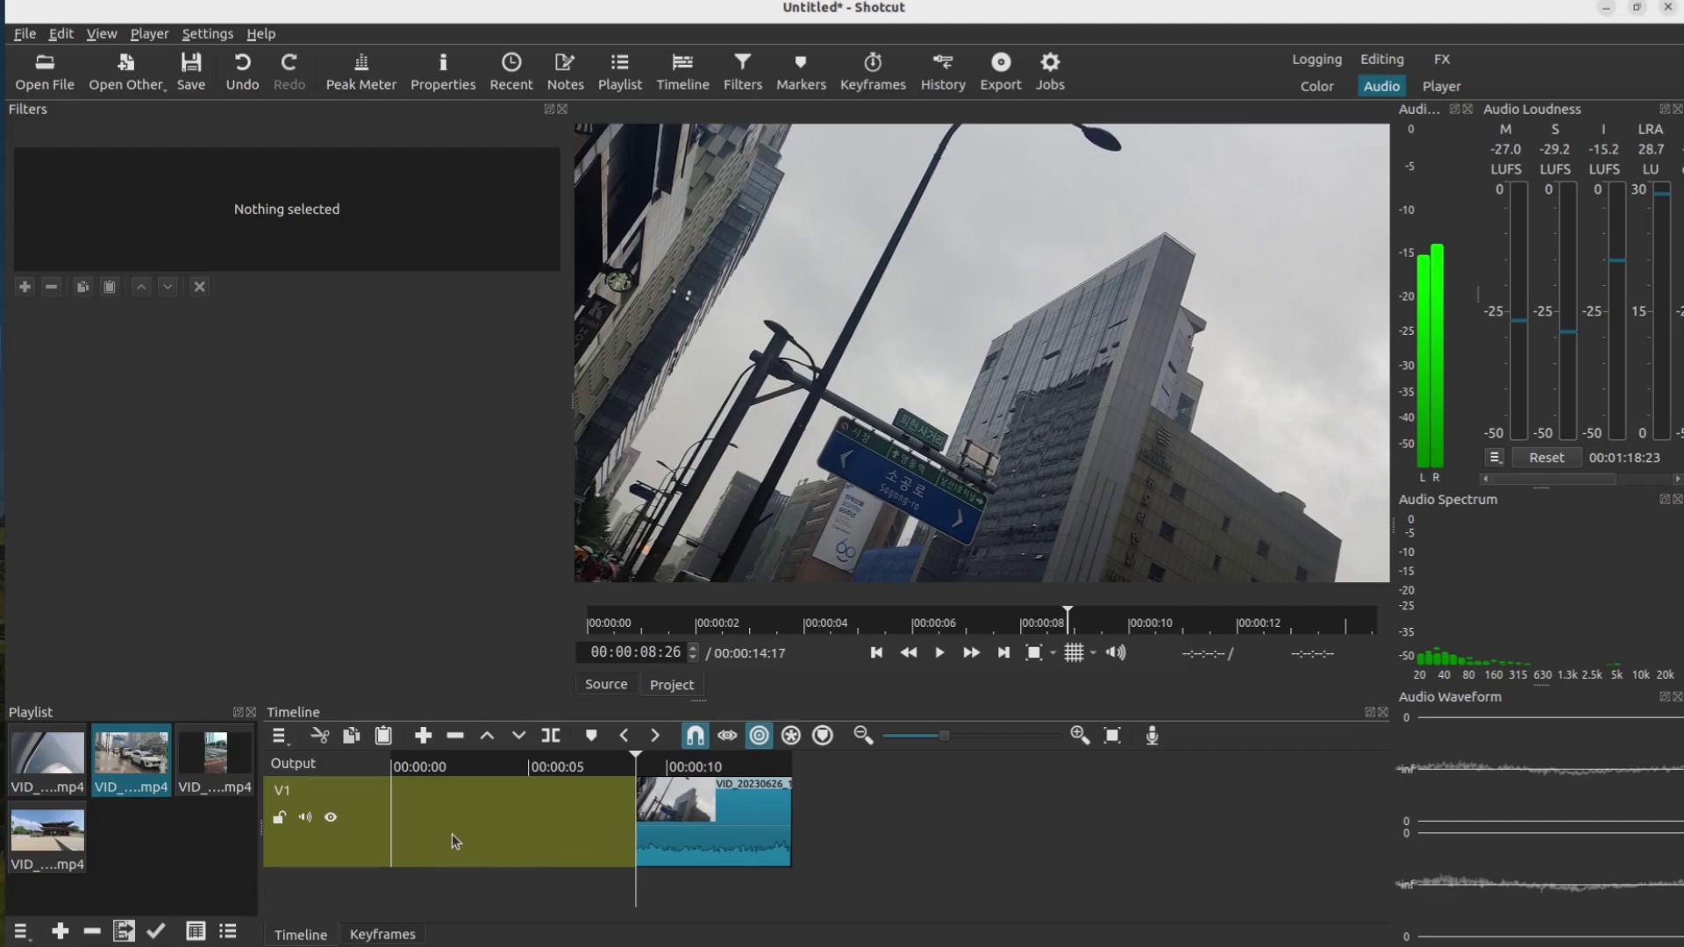
click(448, 813)
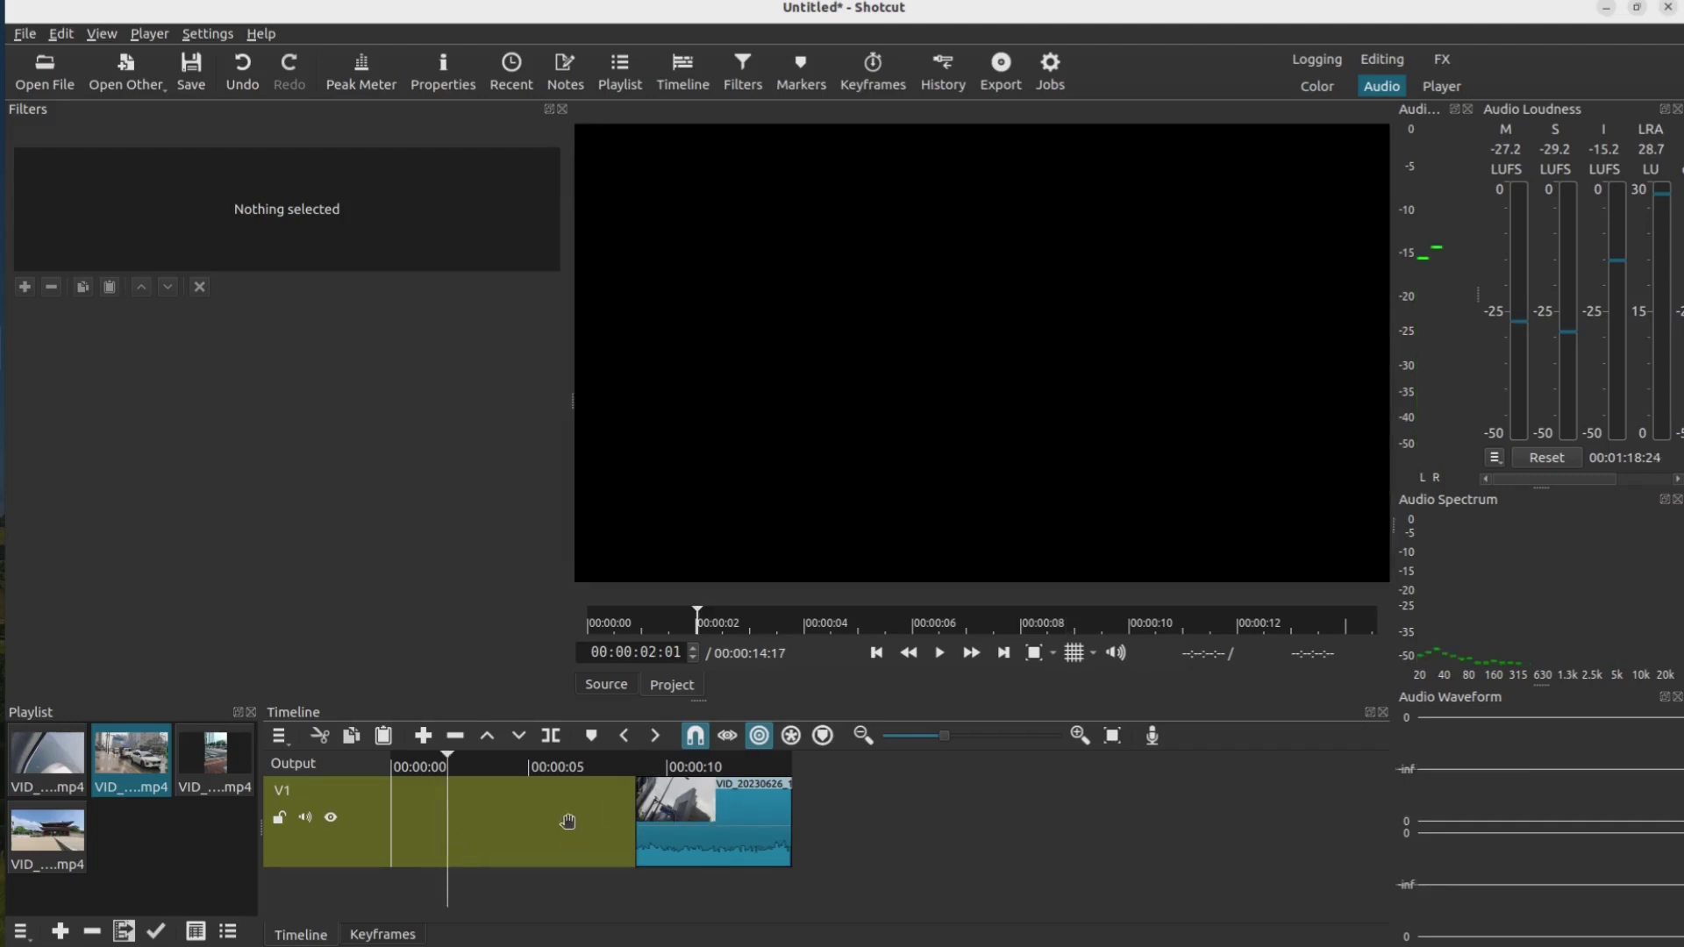
drag(667, 821, 712, 815)
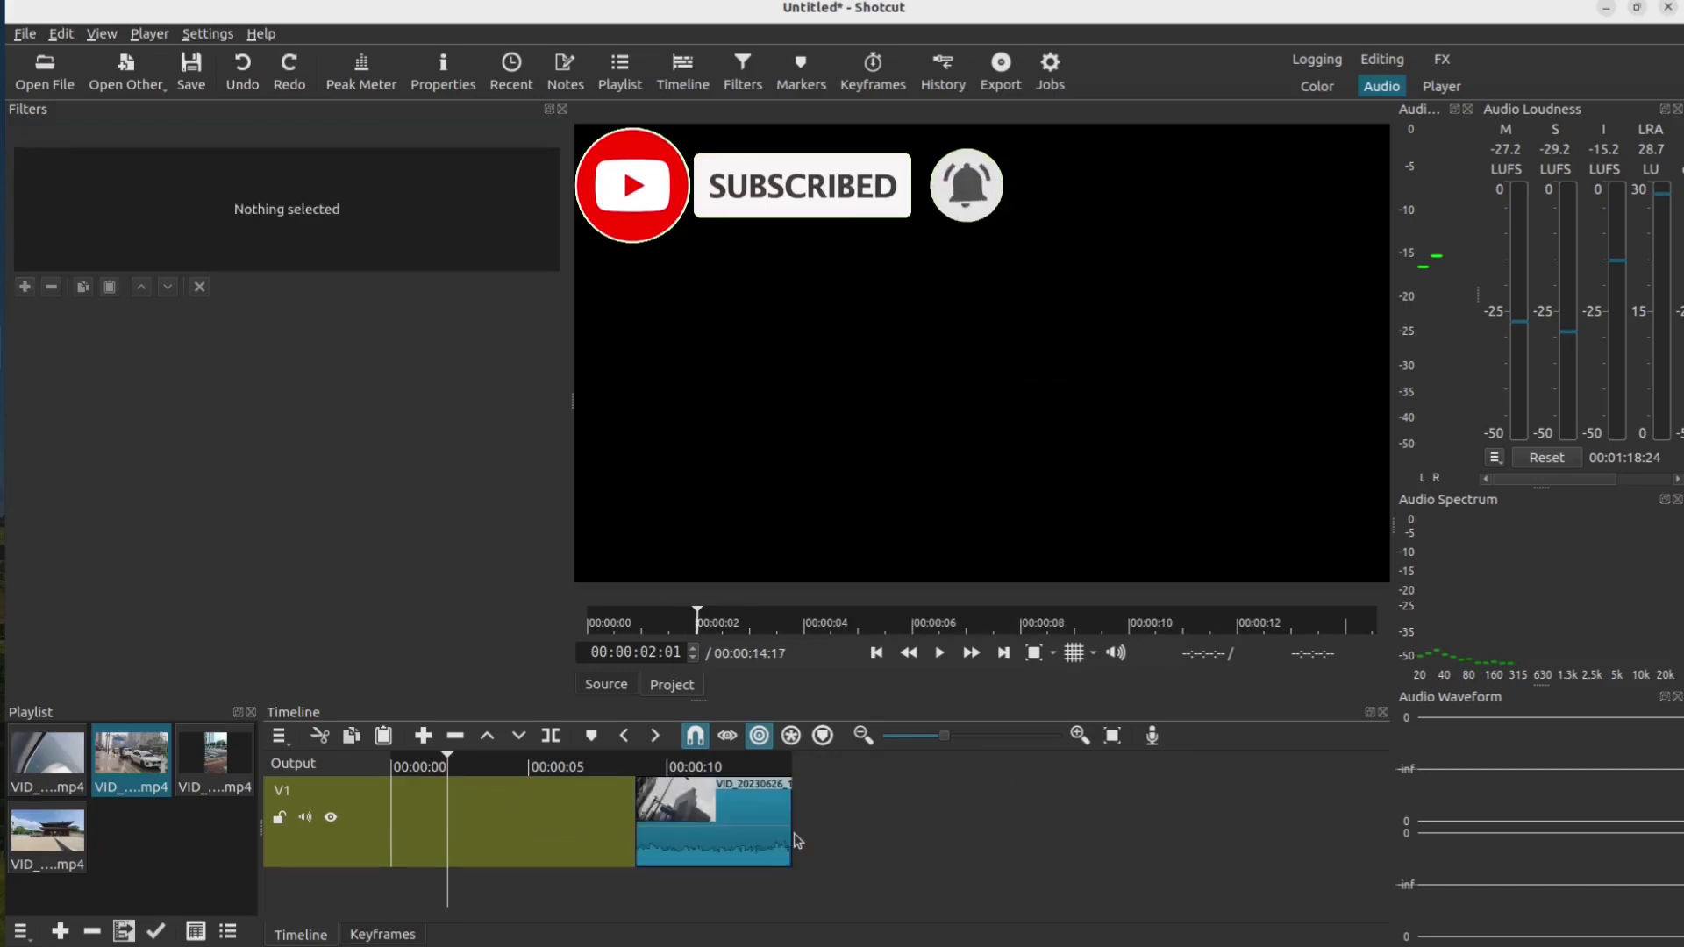
click(539, 807)
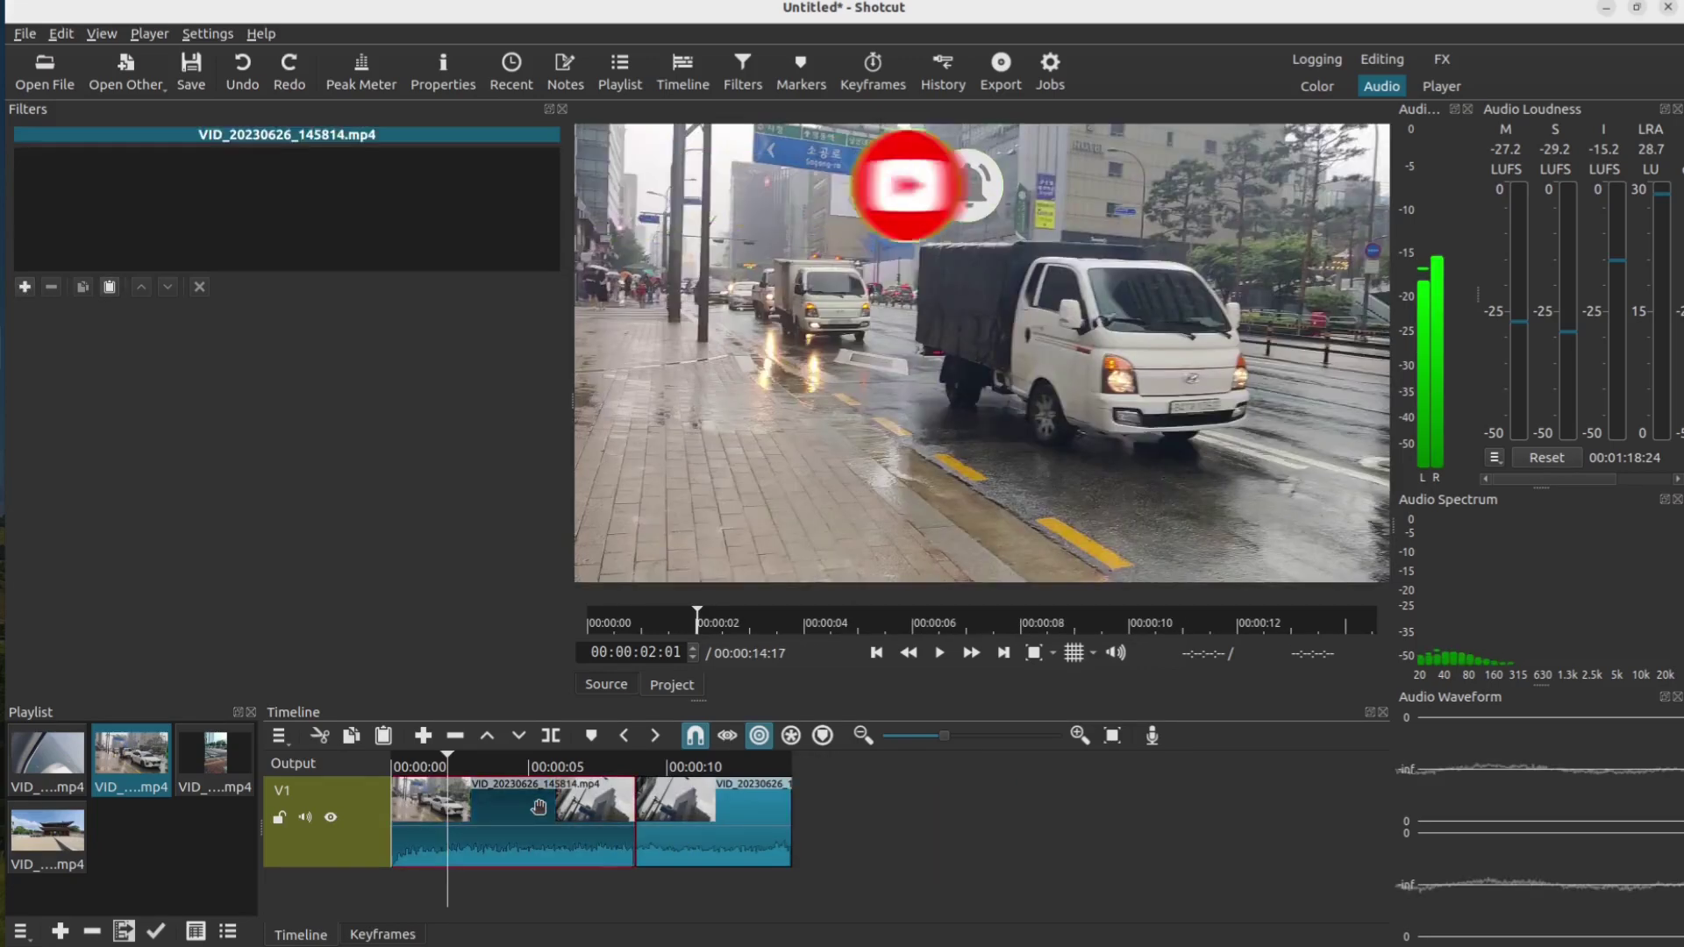
Ripple delete the first segment on track V1 after checking its clip commands, and undo the deletion
right_click(539, 805)
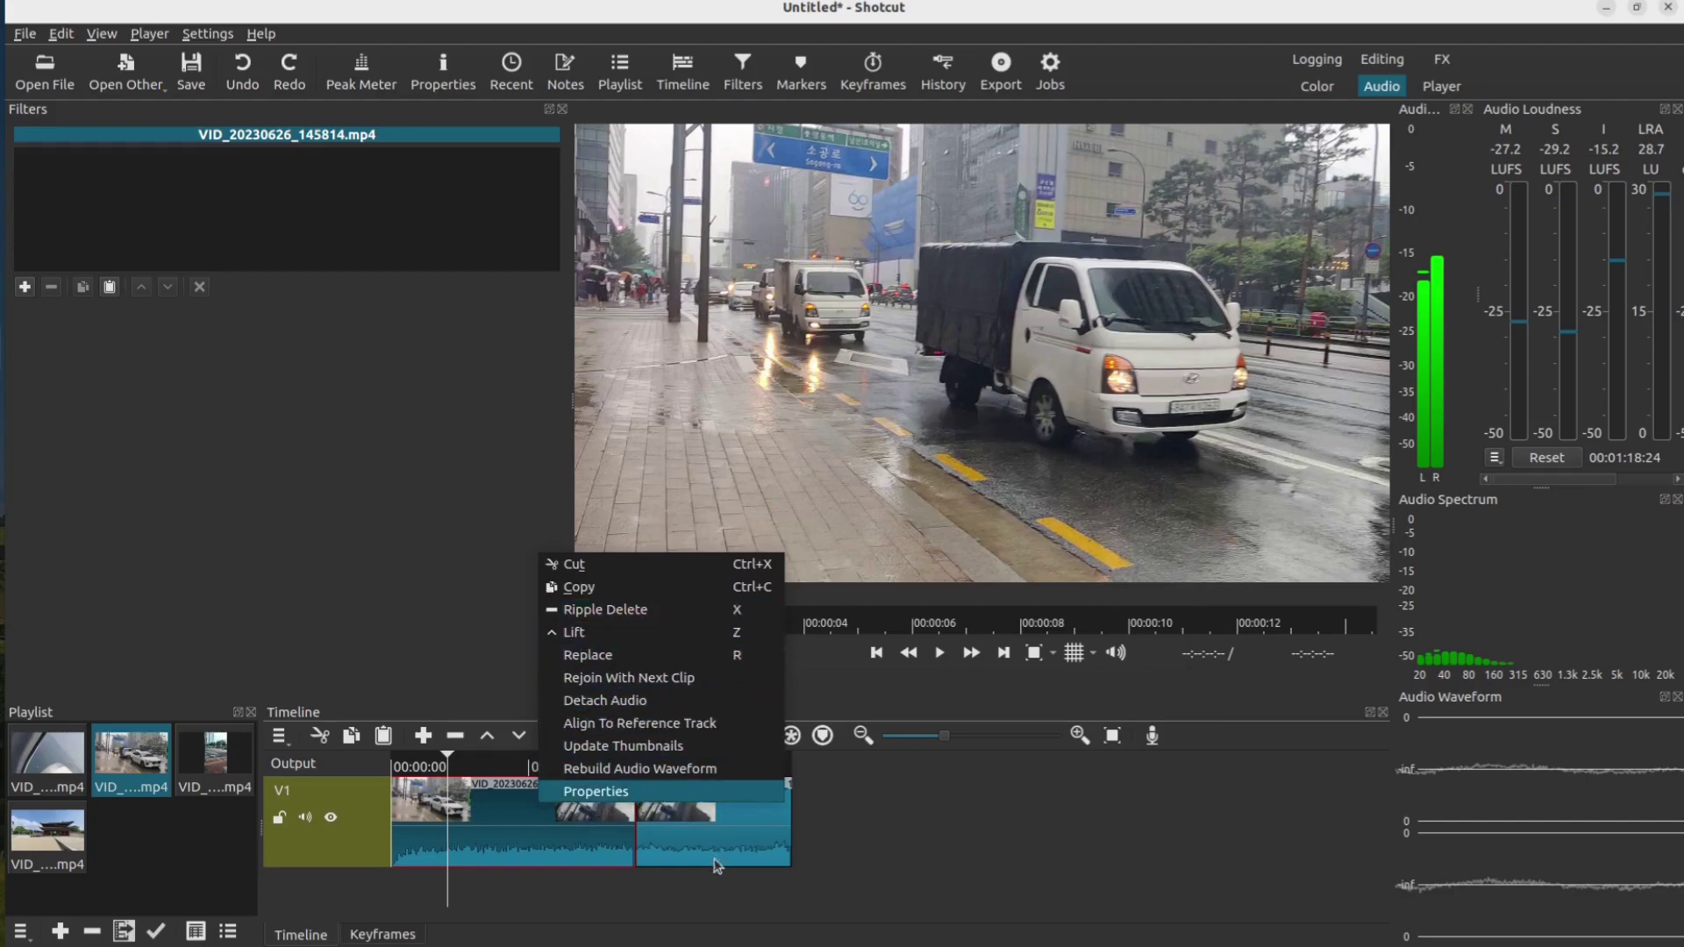
click(513, 819)
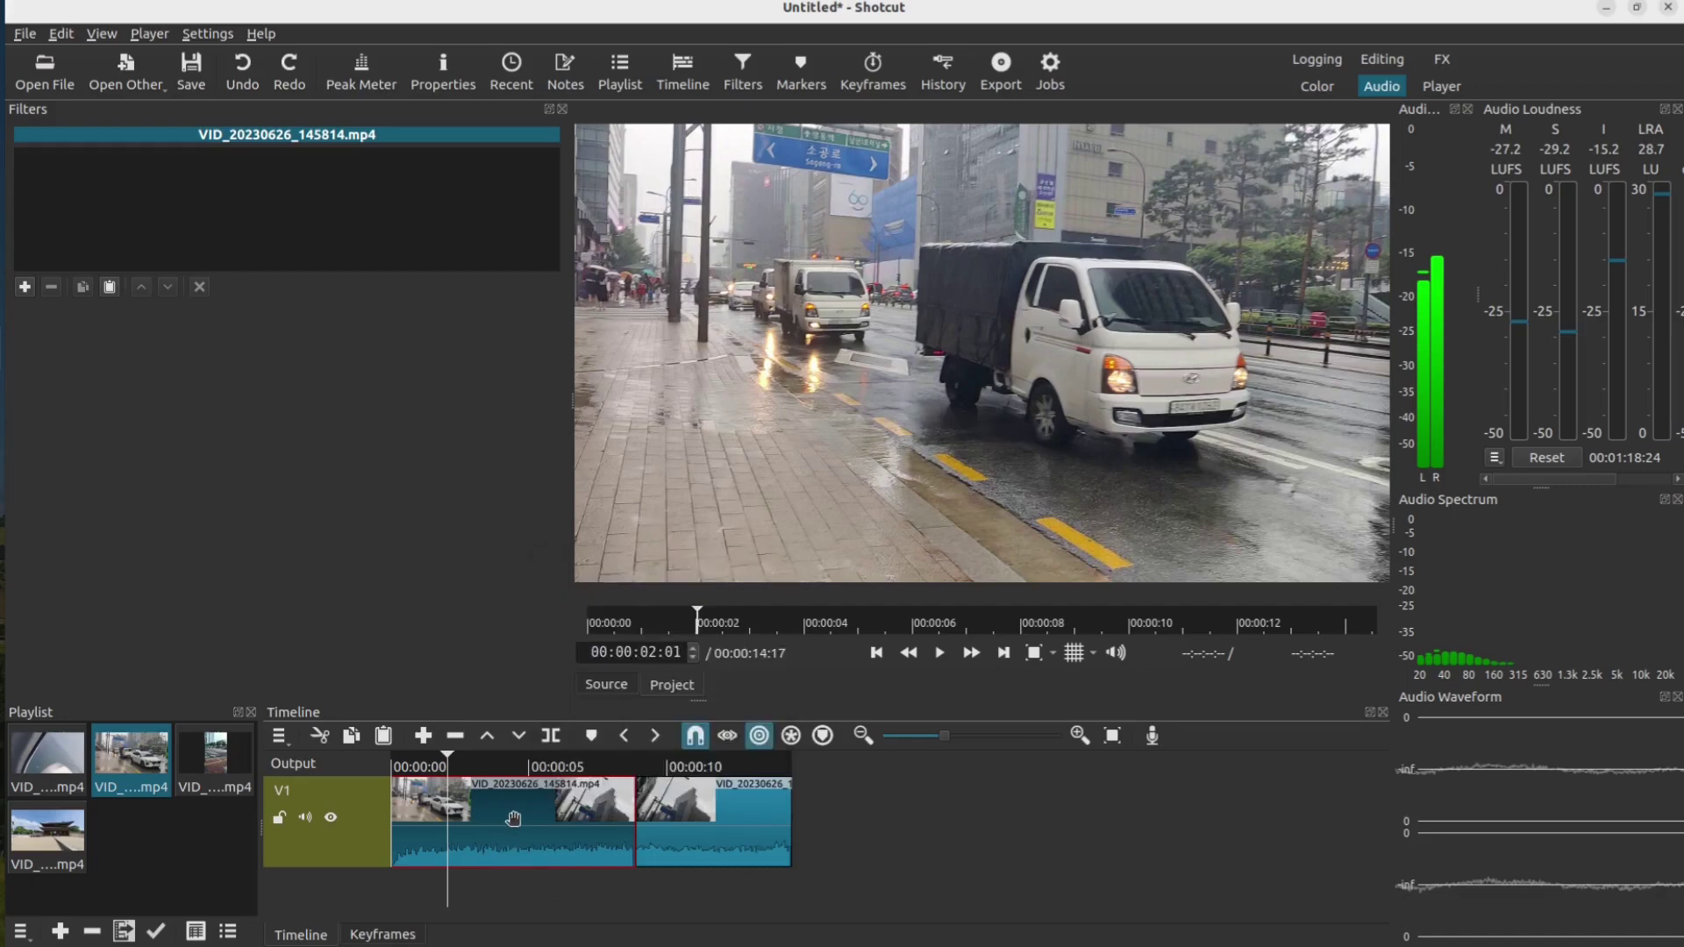
key(Delete)
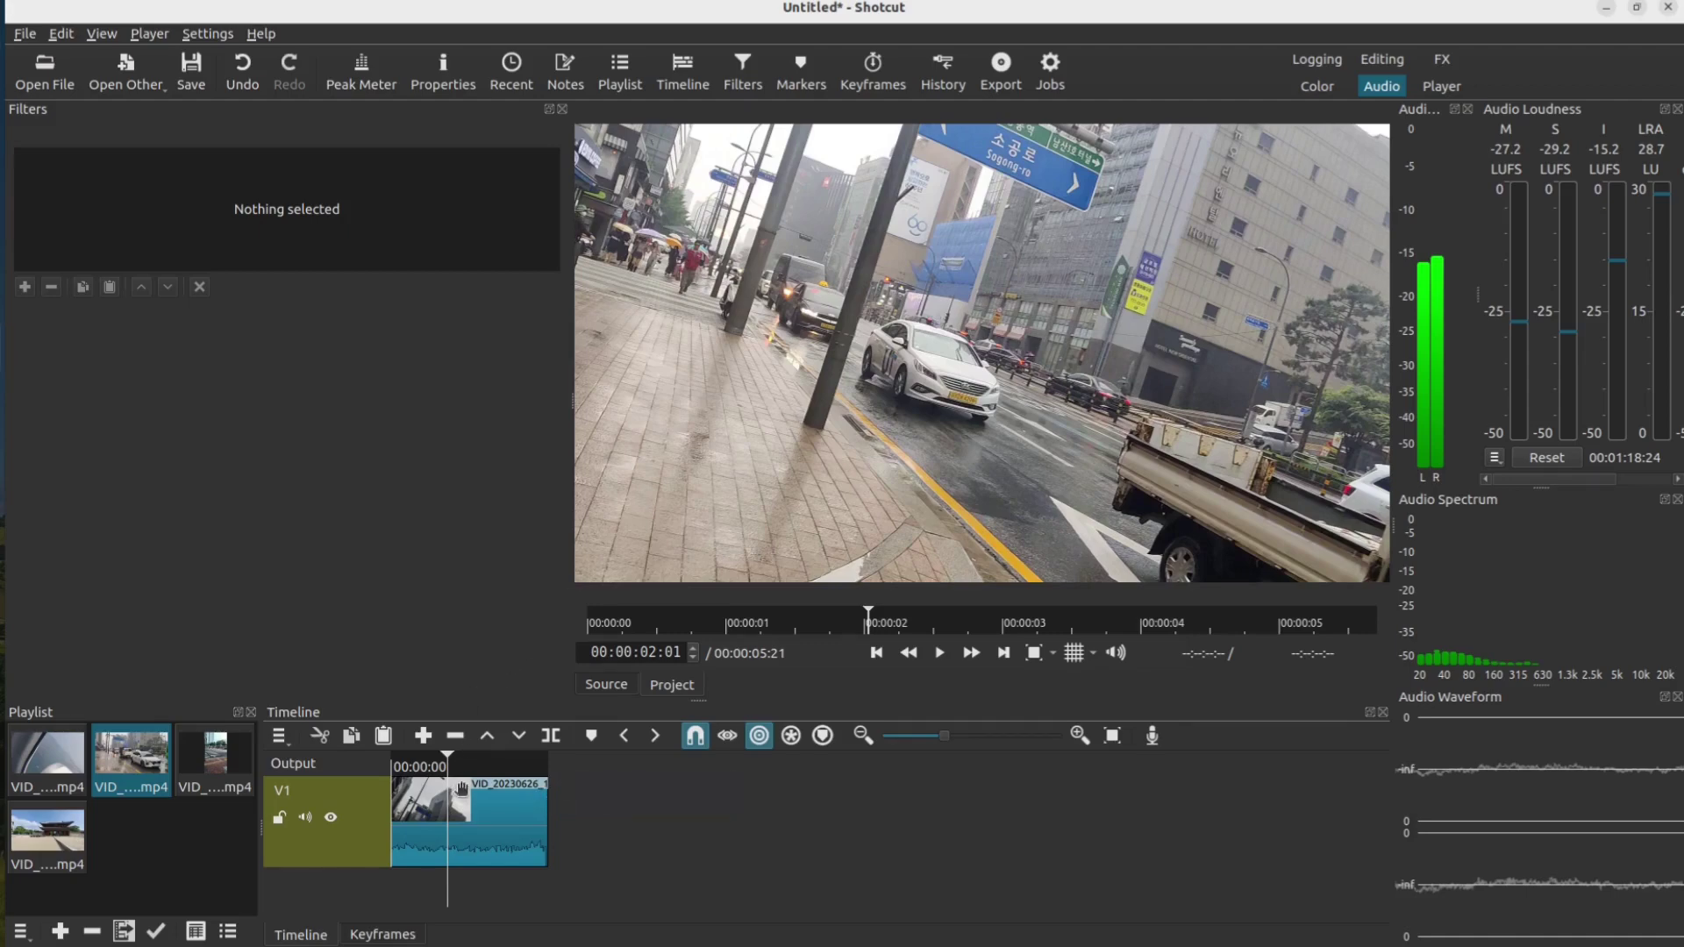
key(ctrl+z)
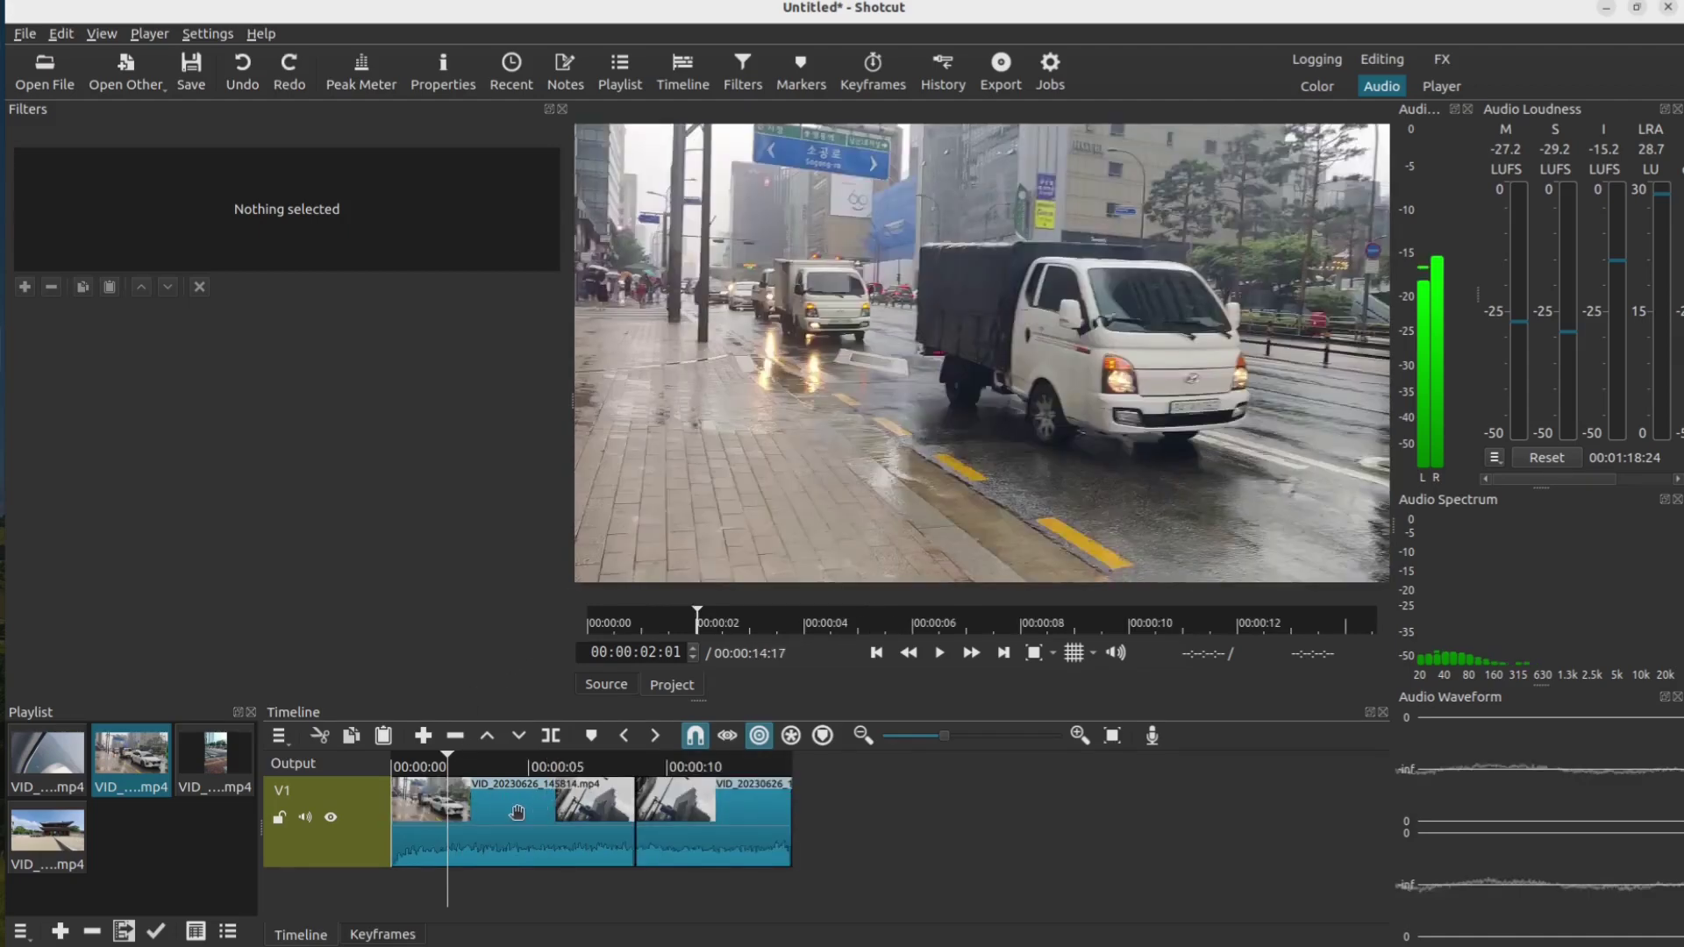
Ripple delete the first segment on track V1, and place VID_20230701_085600.mp4 directly behind the remaining segment
click(518, 812)
key(Delete)
drag(215, 755, 693, 753)
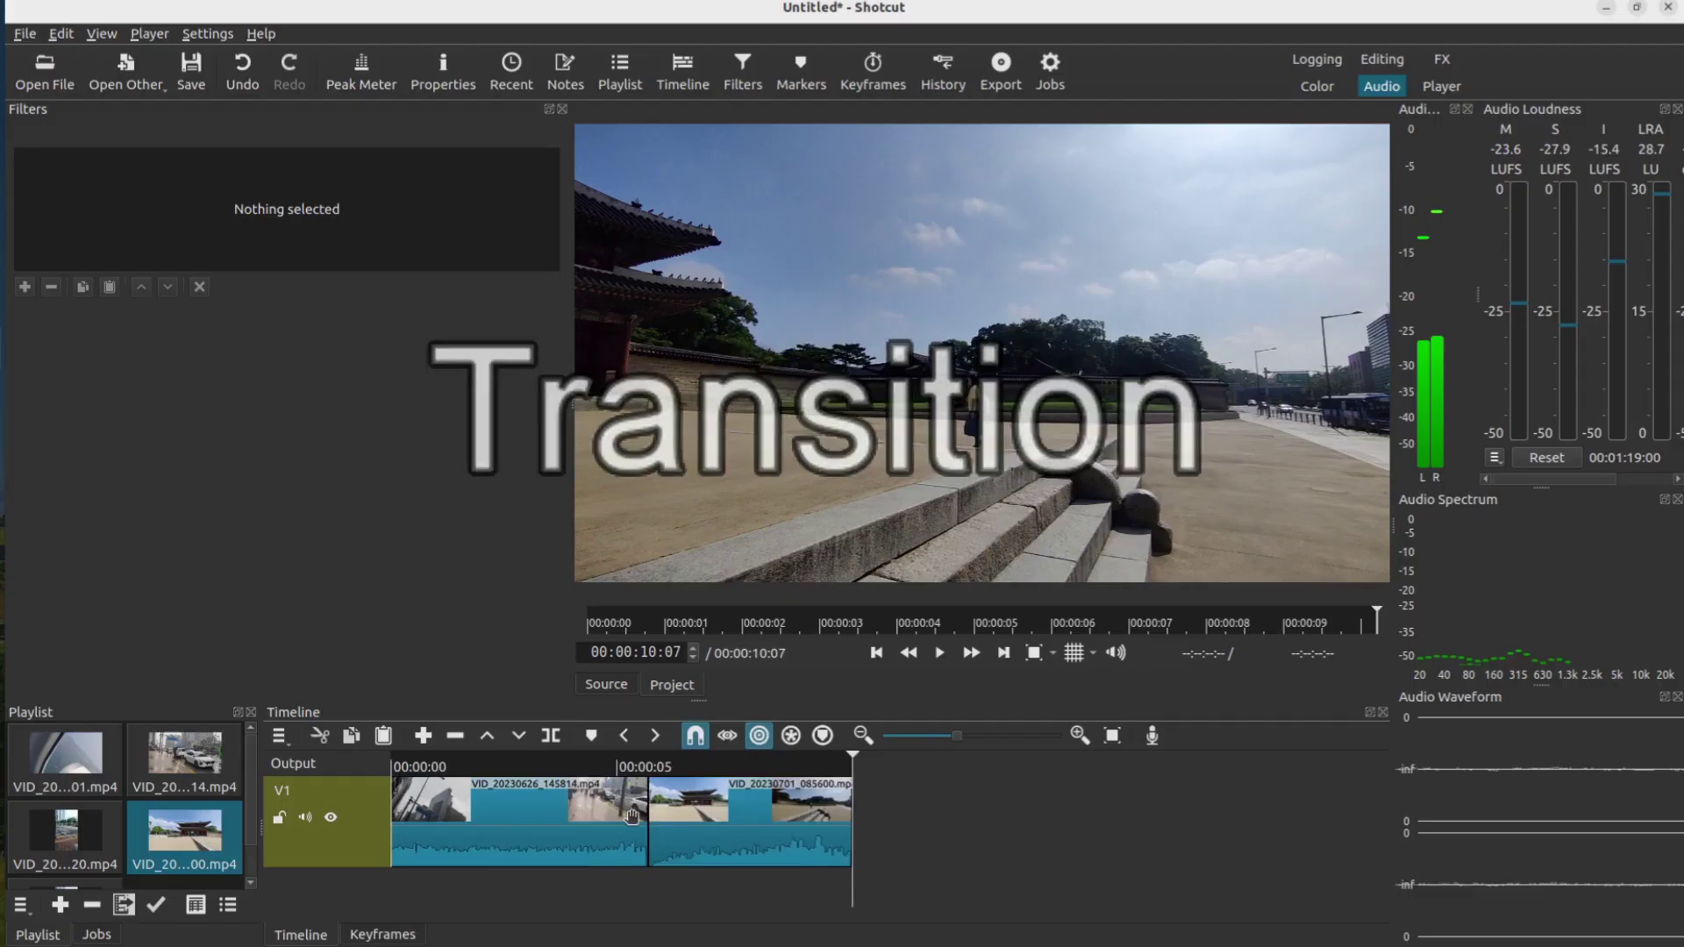
Overlap VID_20230701_085600.mp4 with the end of the preceding V1 clip to create a transition of about 00:00:00:27
drag(632, 817, 742, 752)
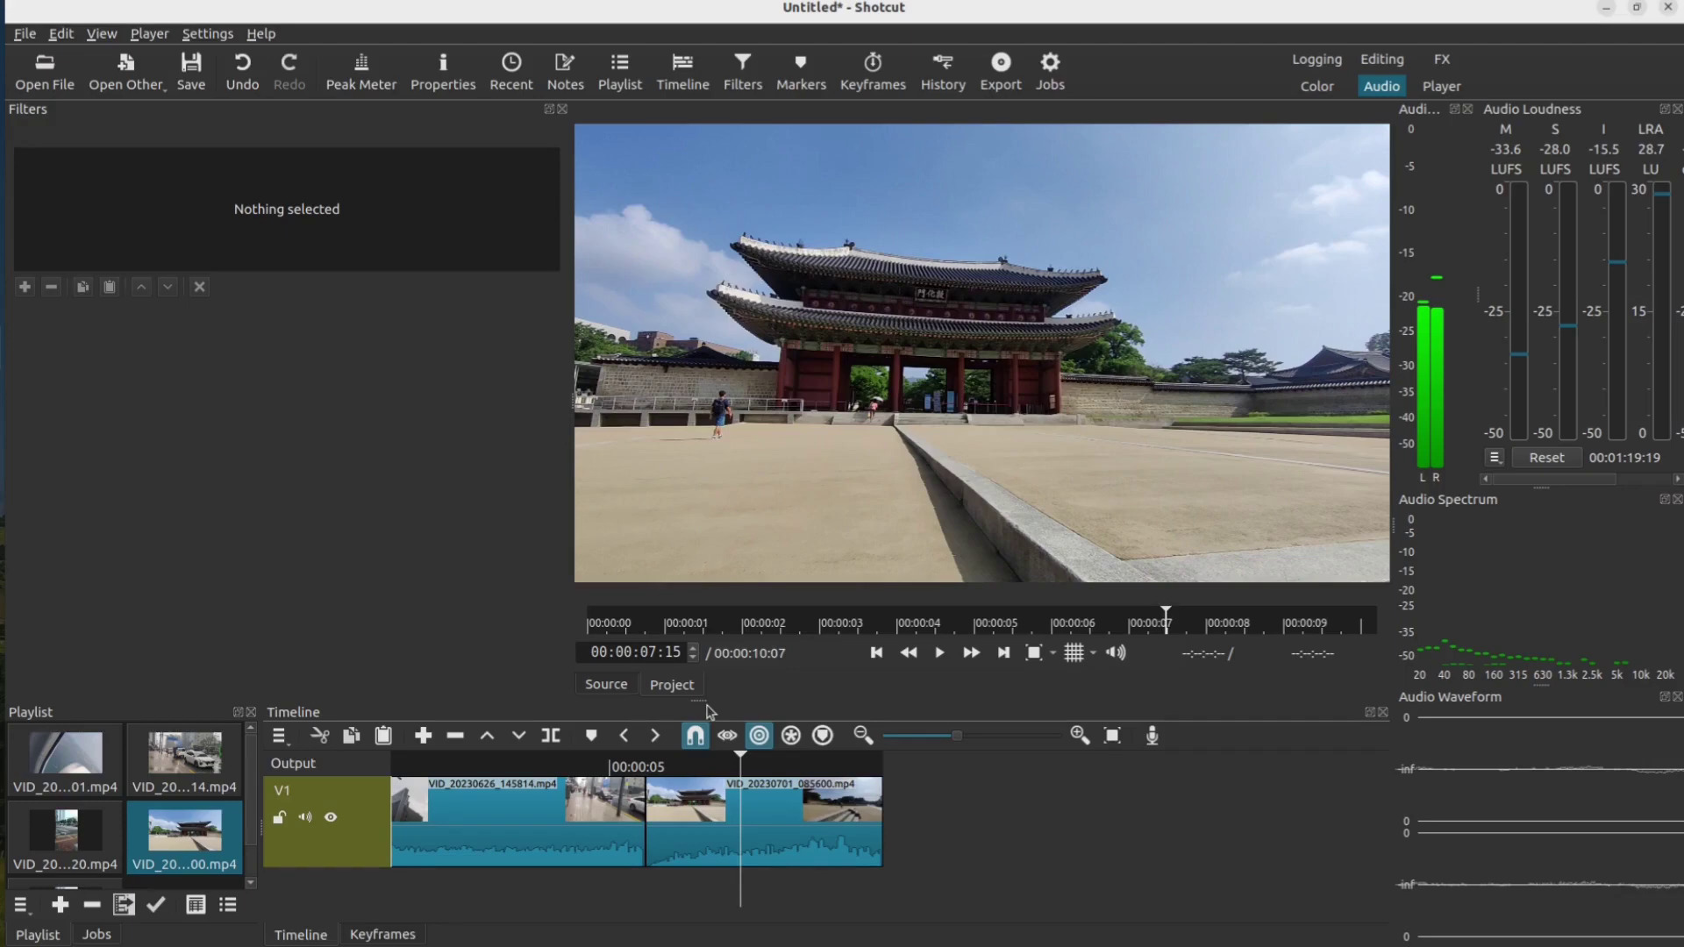
drag(704, 702, 753, 714)
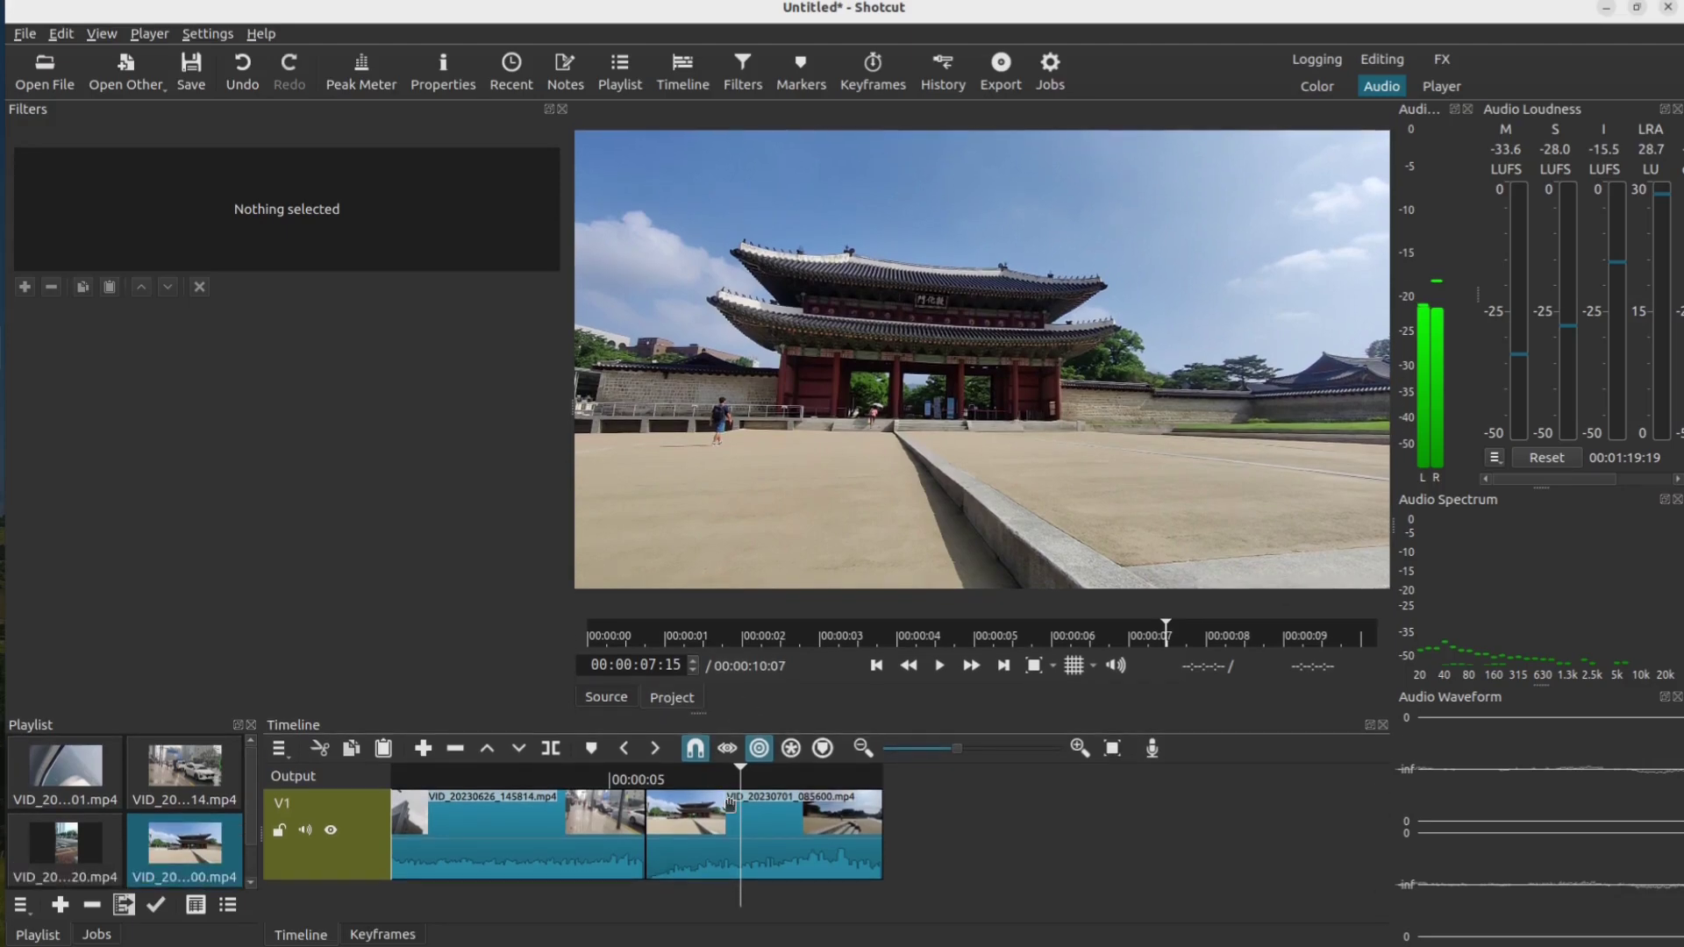
scroll(691, 815, up, 2)
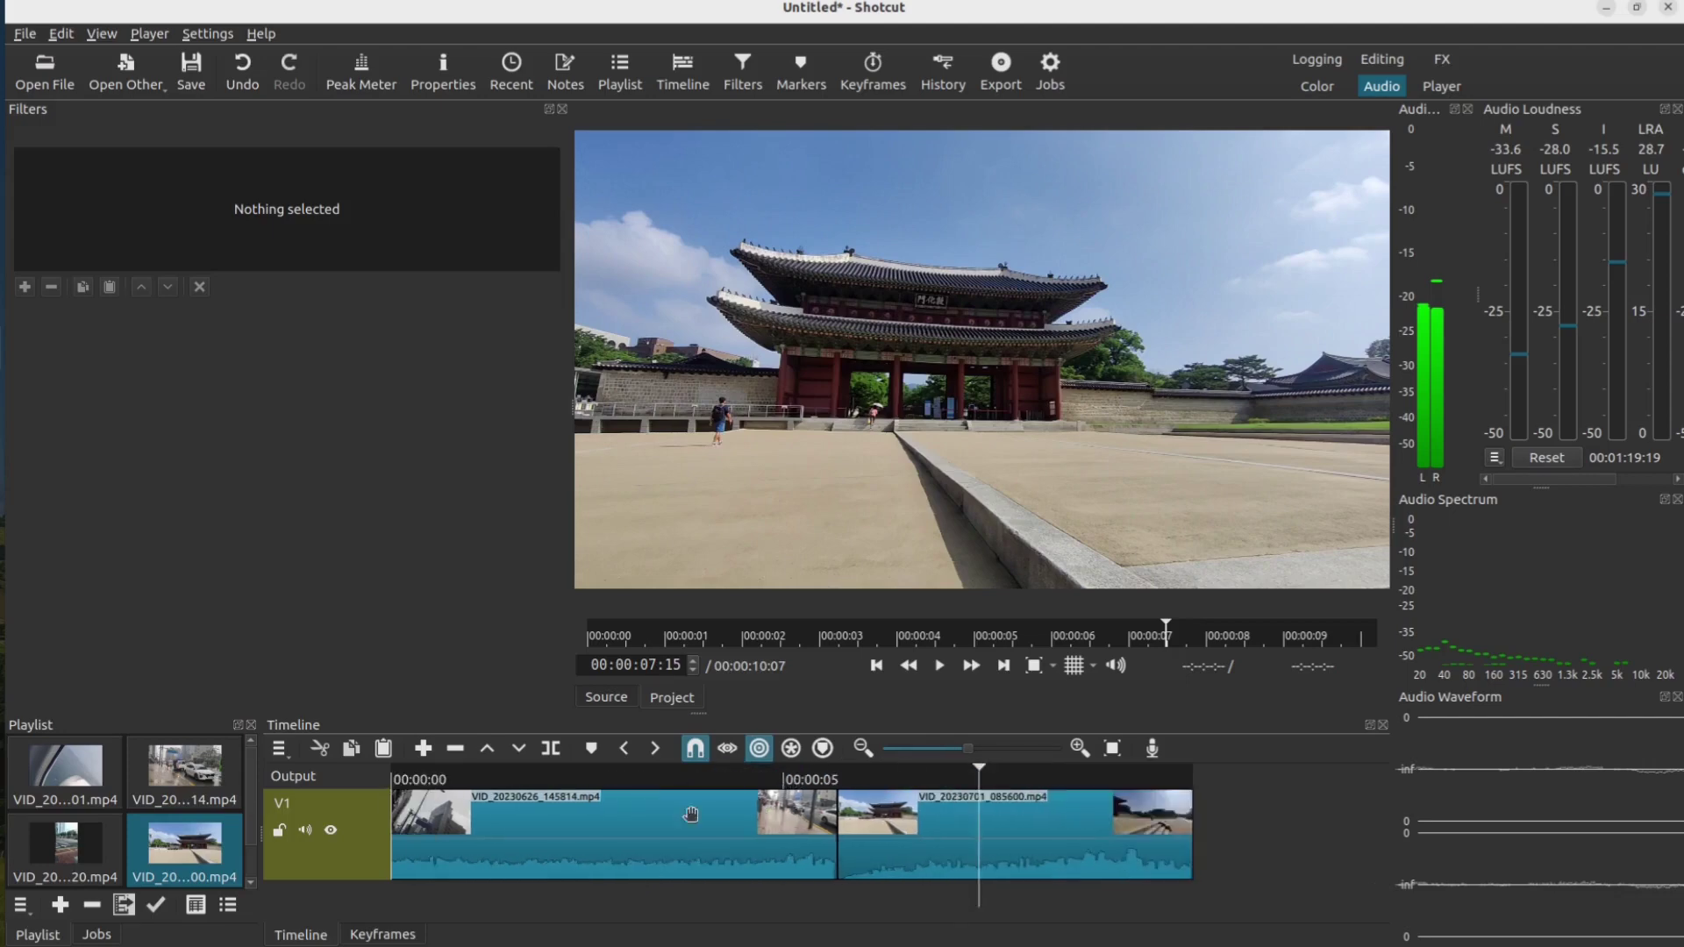
drag(806, 842, 710, 842)
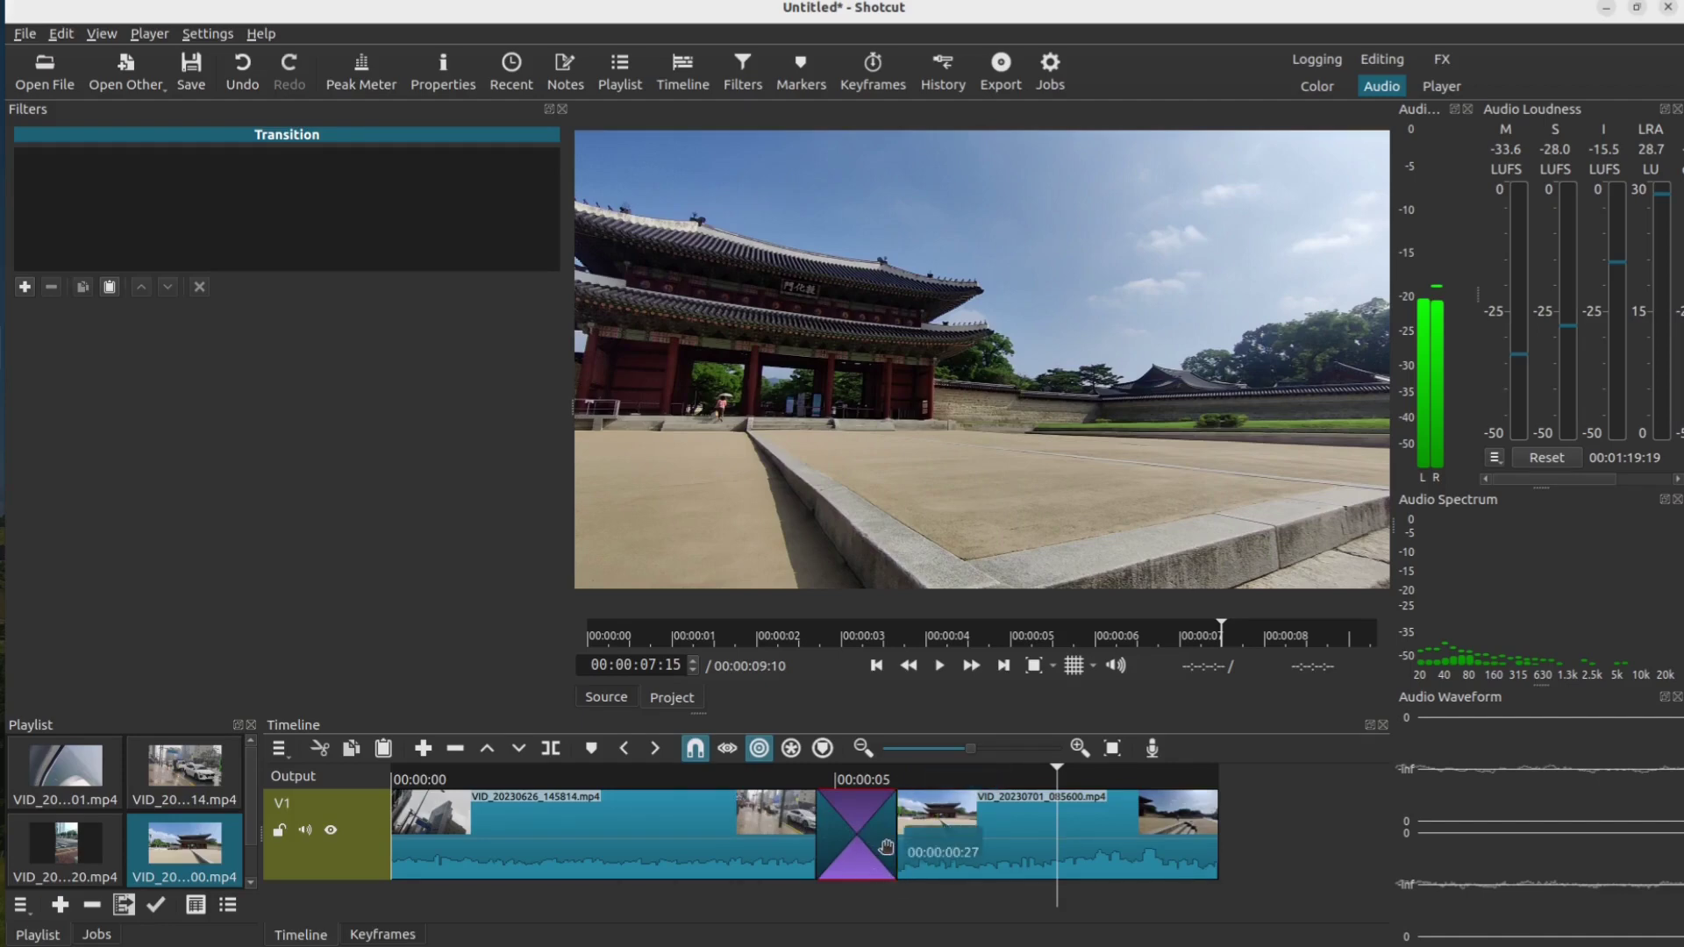
Play the timeline through the transition from just before it into the second clip
click(794, 783)
key(space)
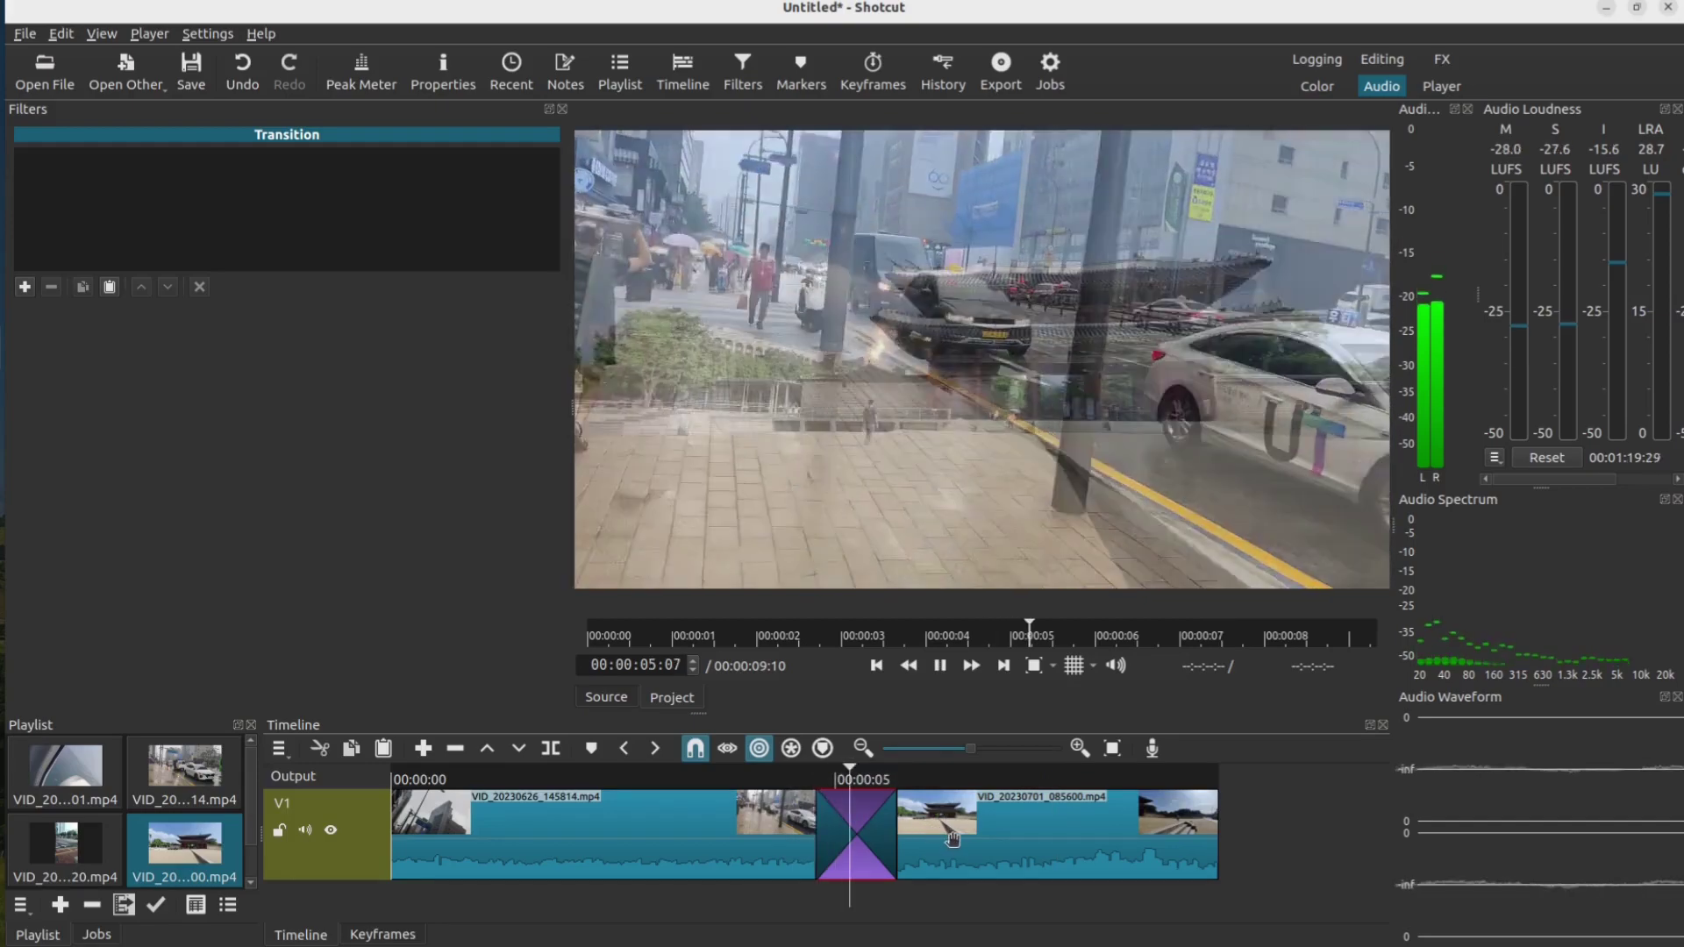
key(space)
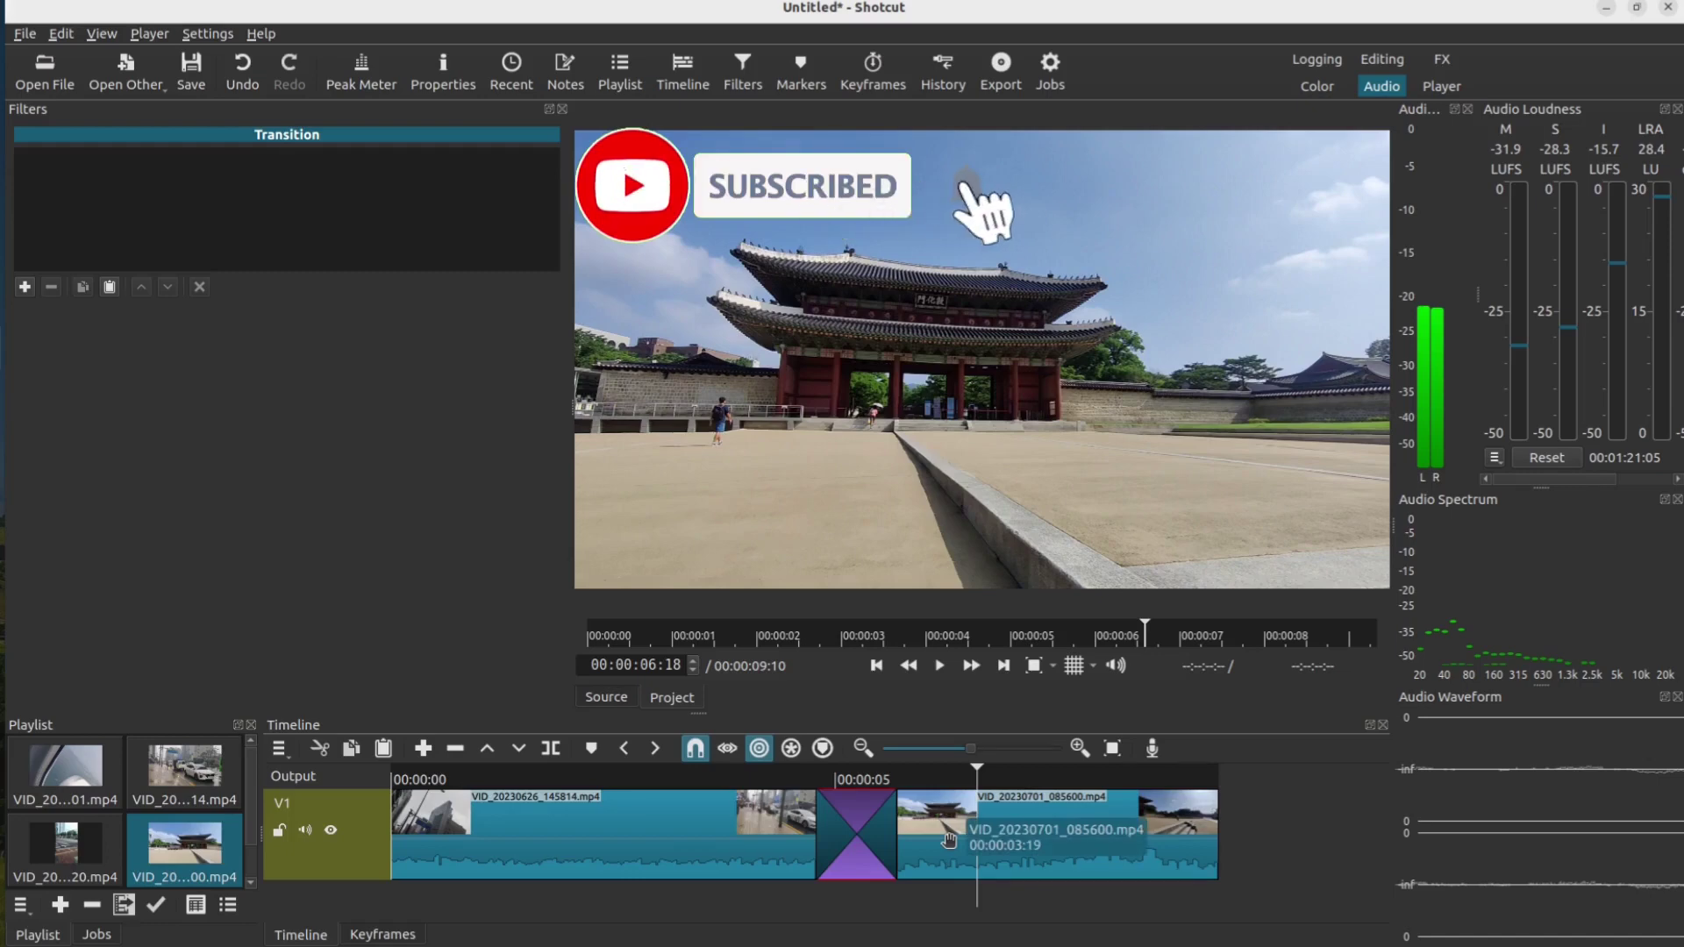
Try muting track V1 and moving VID_20230701_085600.mp4 further over the preceding clip, and revert both
click(935, 858)
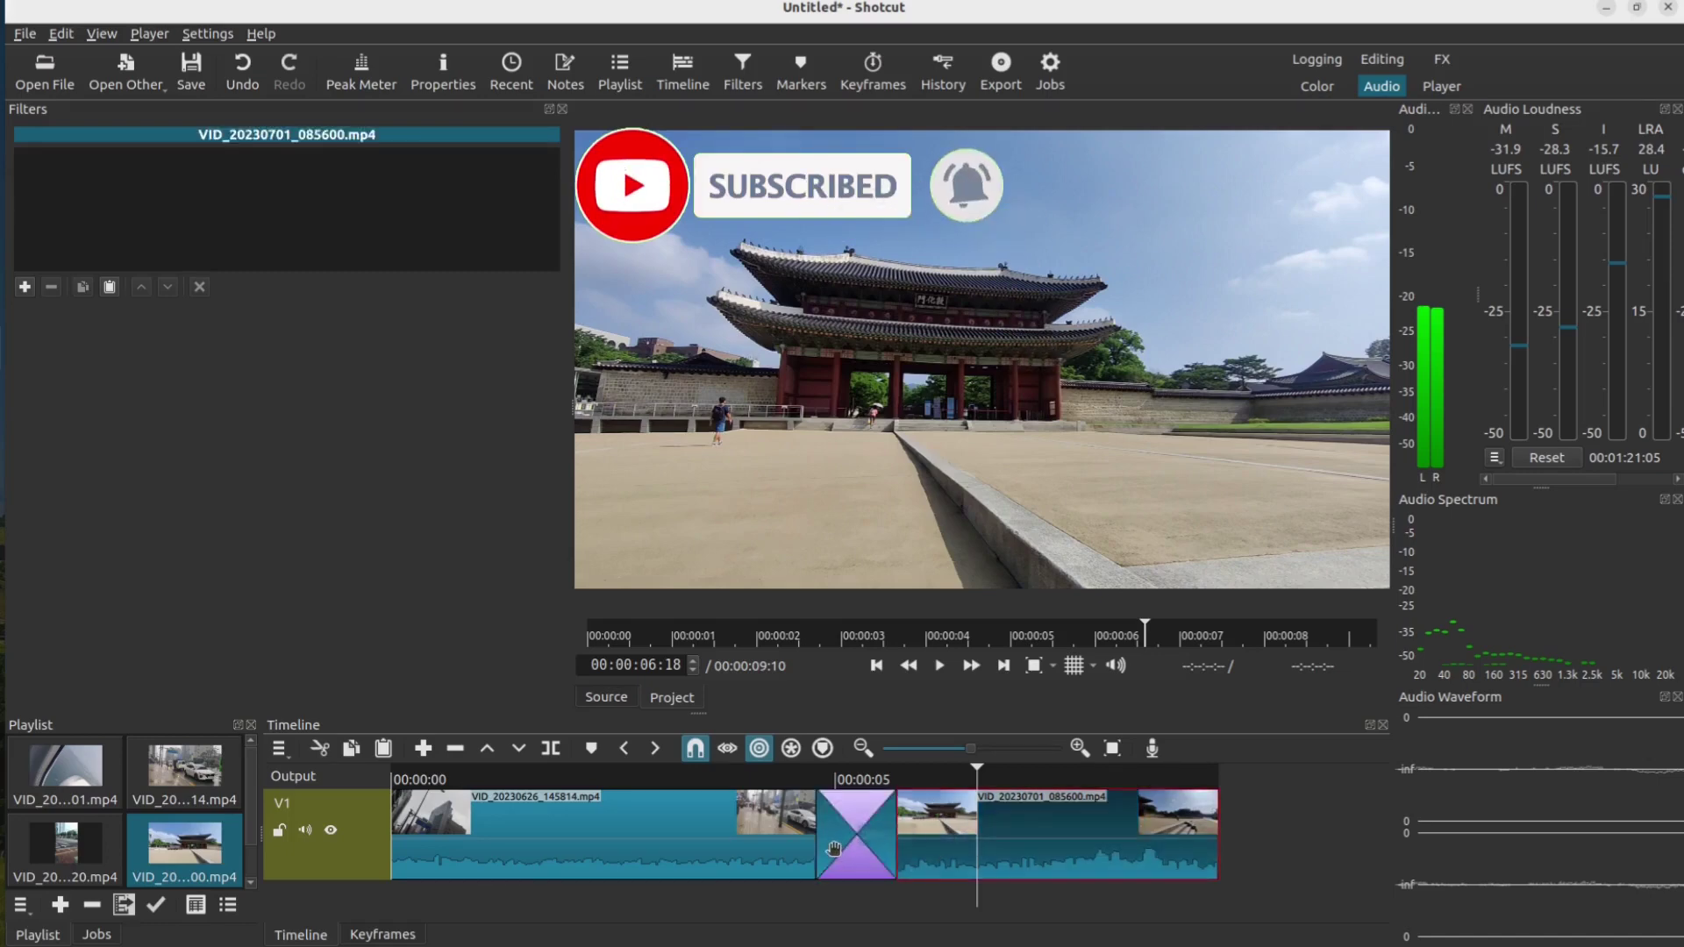
click(307, 830)
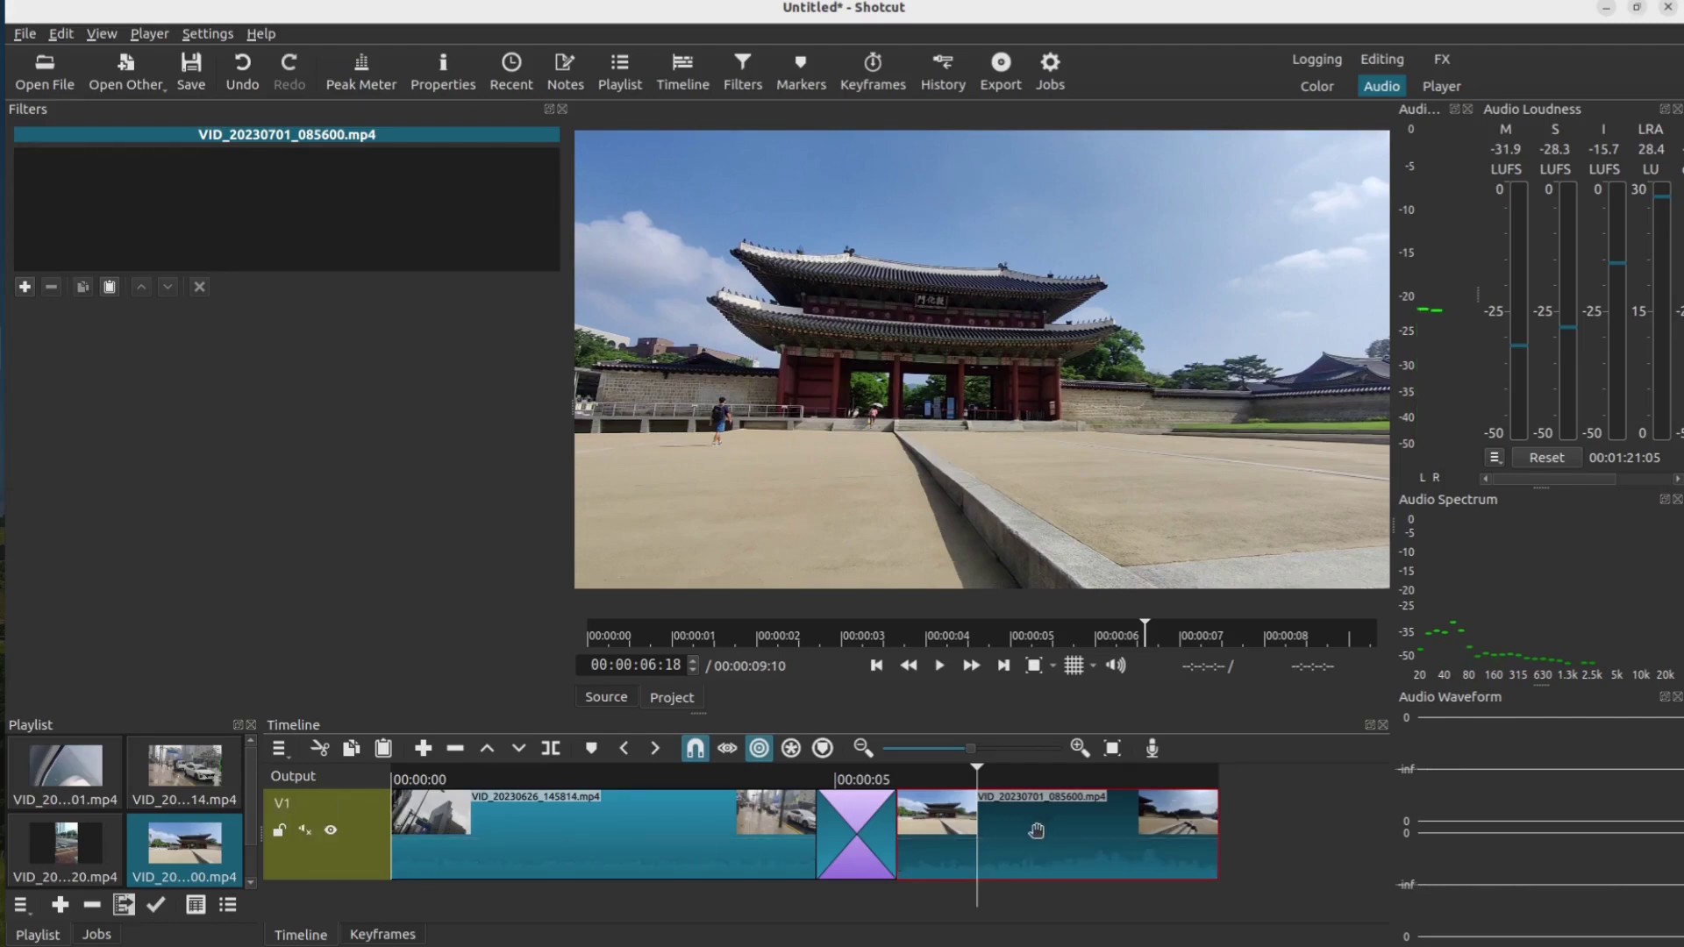
drag(1037, 830, 770, 844)
key(ctrl+z)
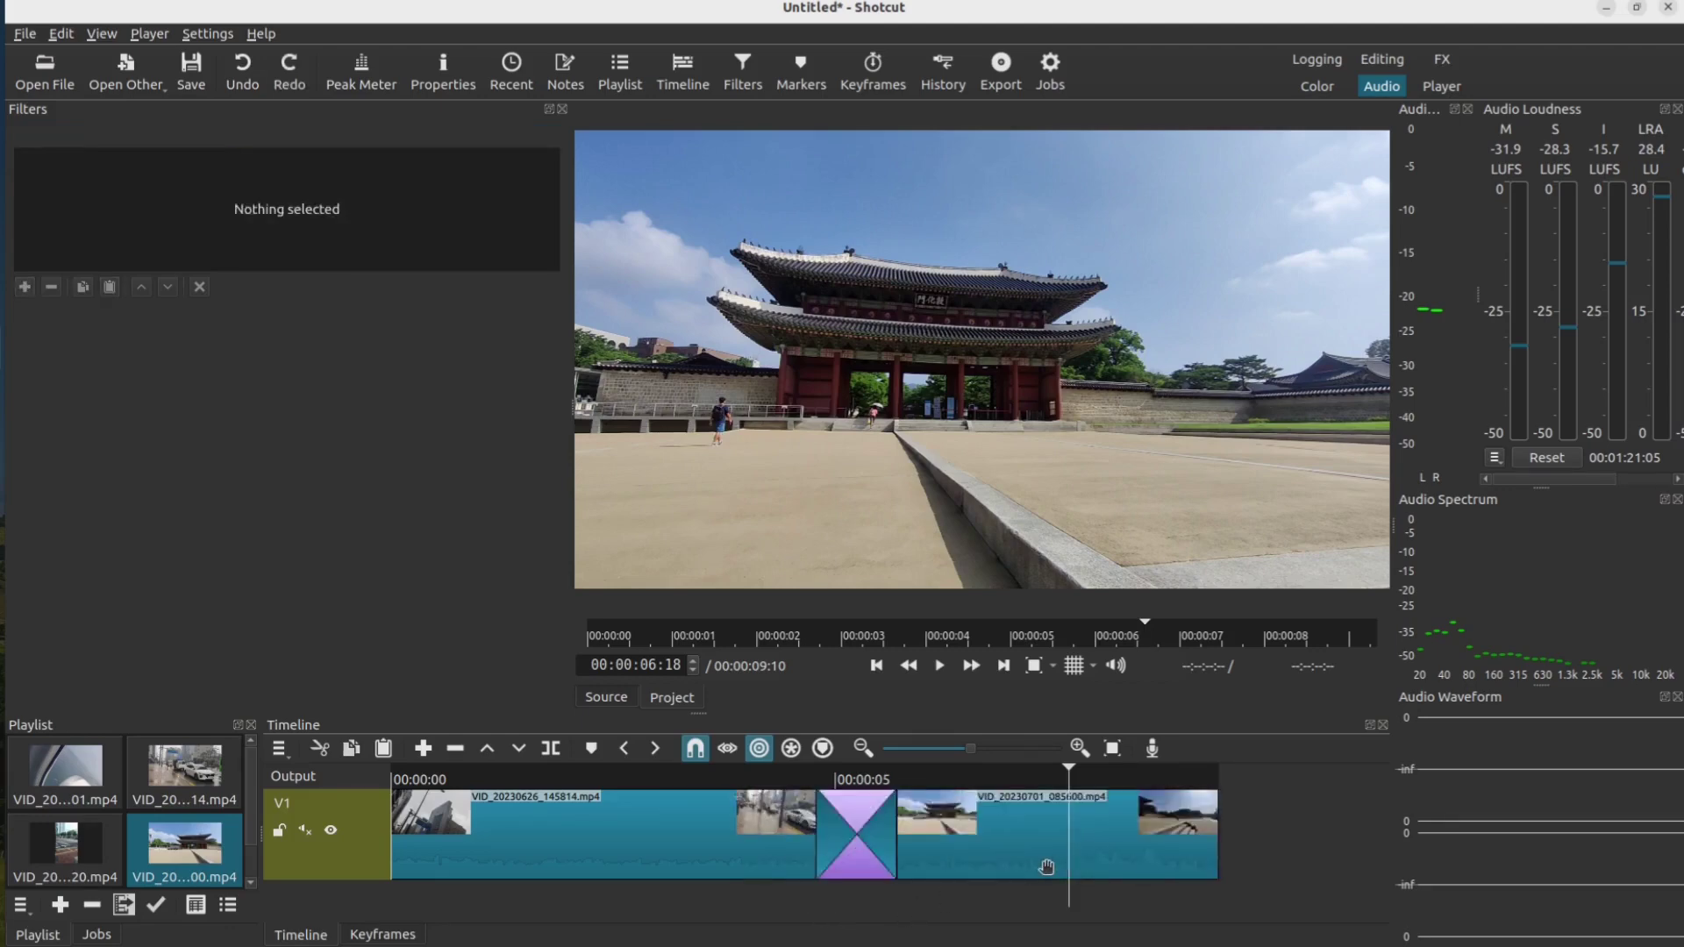
key(space)
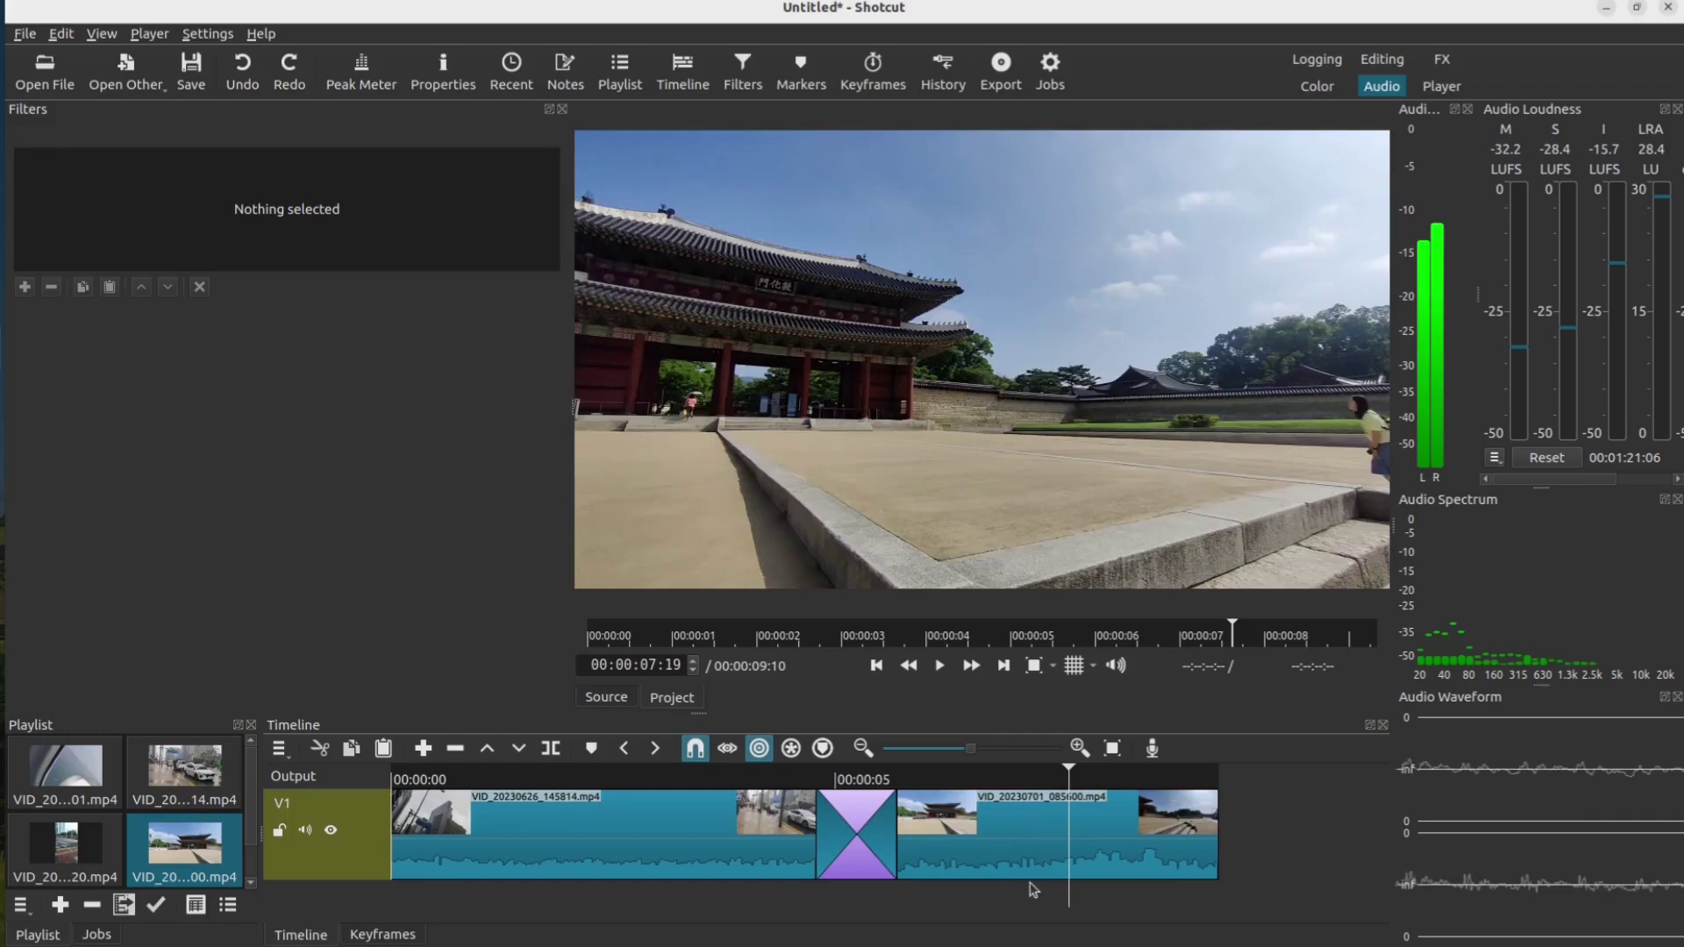
Lengthen the transition by overlapping the clips further until the timeline ends at 00:00:08:00, and mute track V1
drag(945, 830, 799, 872)
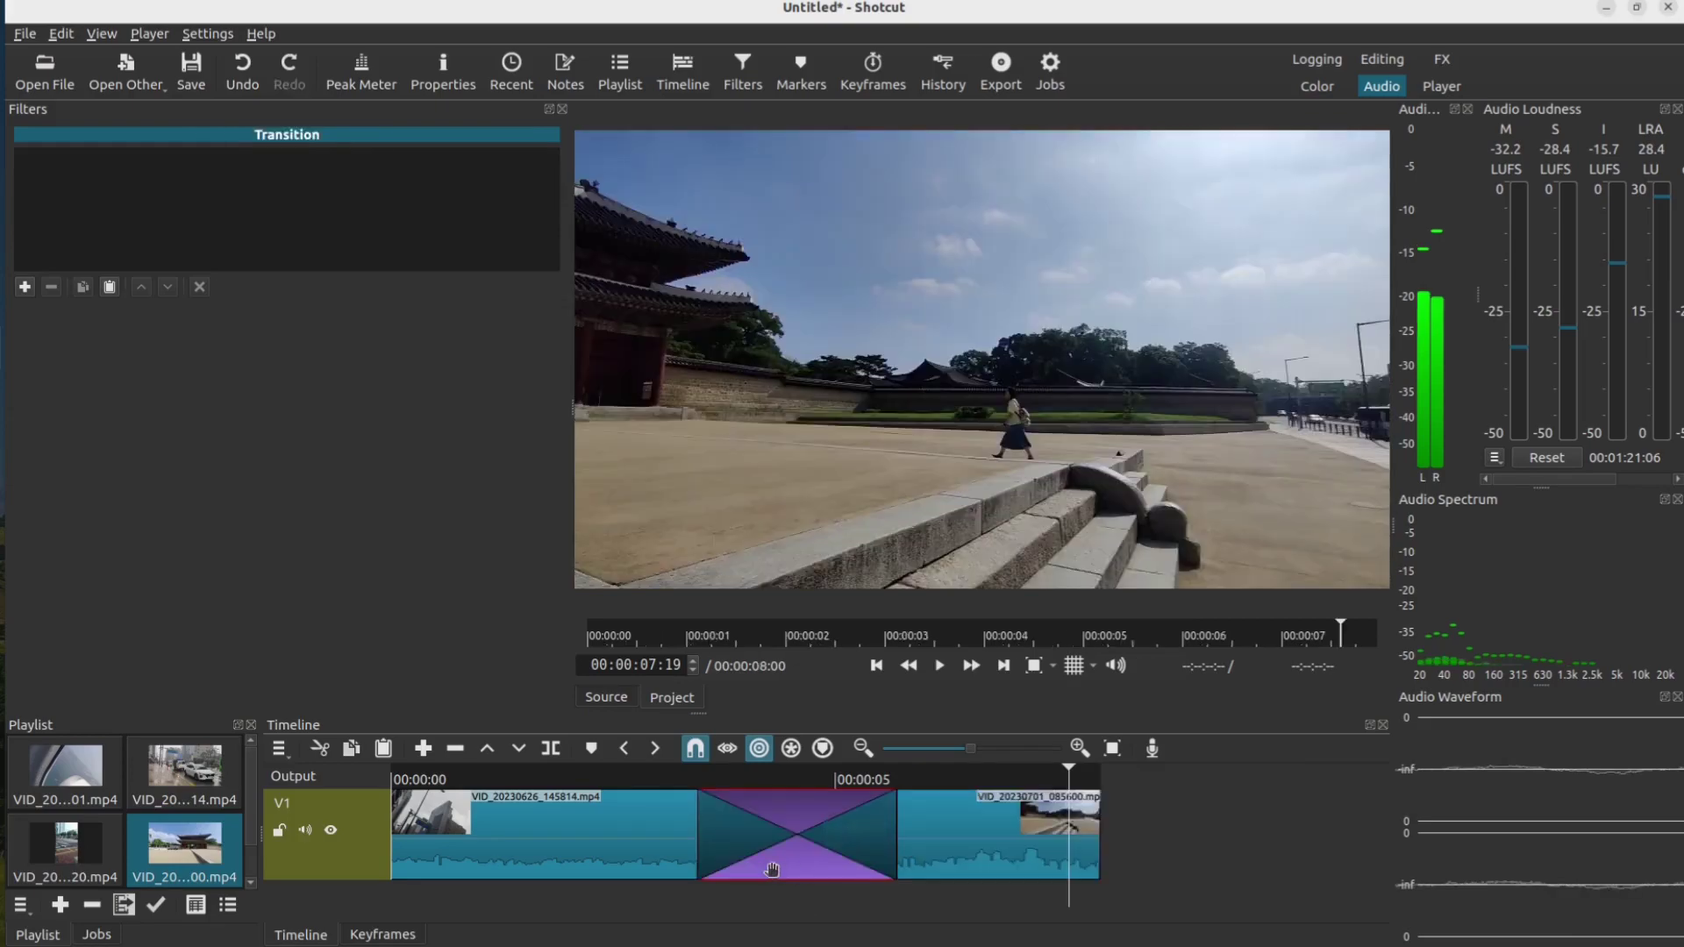
click(633, 777)
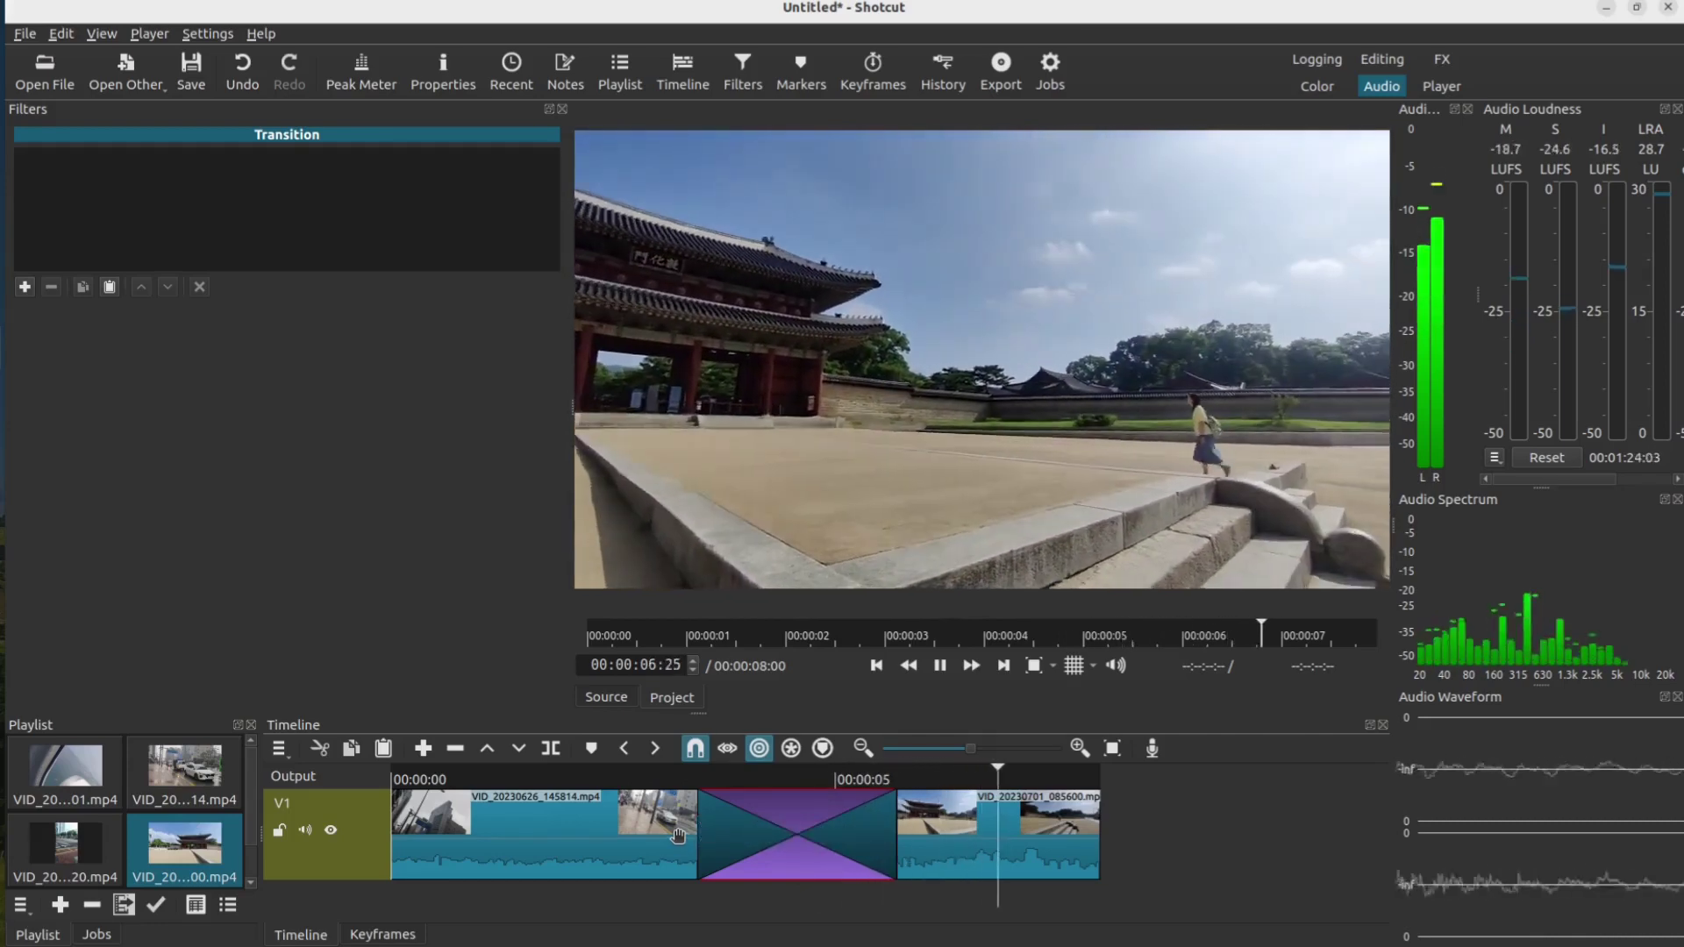
key(space)
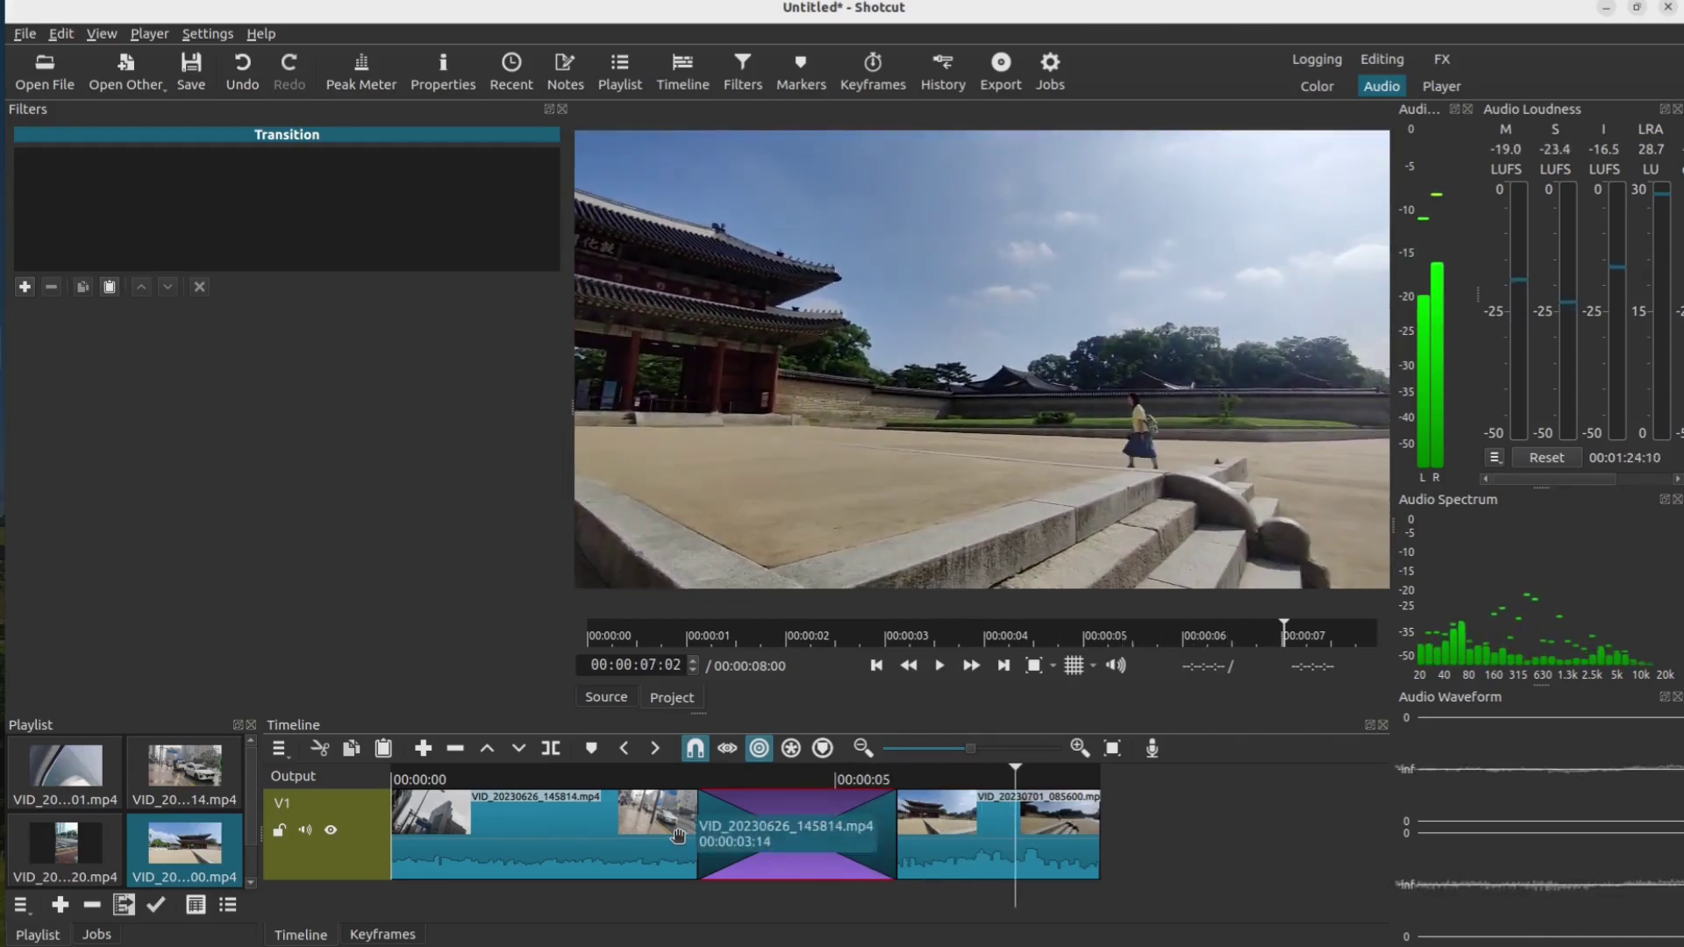
click(304, 830)
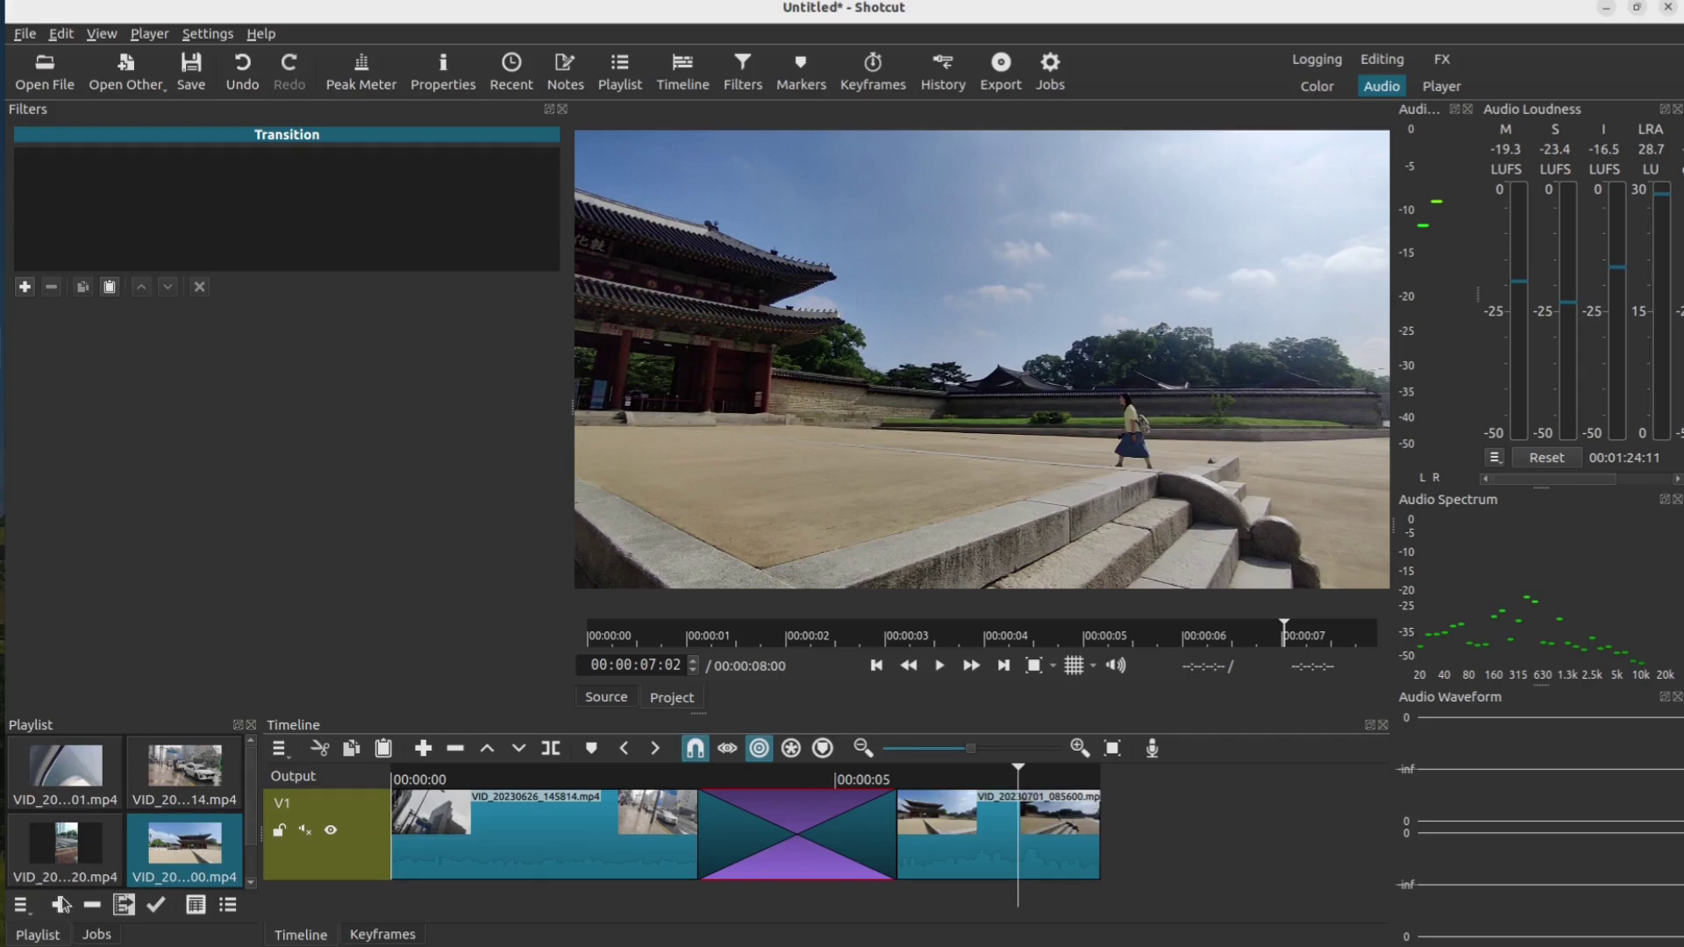
Add a Text: Simple filter to the VID_20230701_085600.mp4 clip and replace its timecode text with "Korea"
click(961, 854)
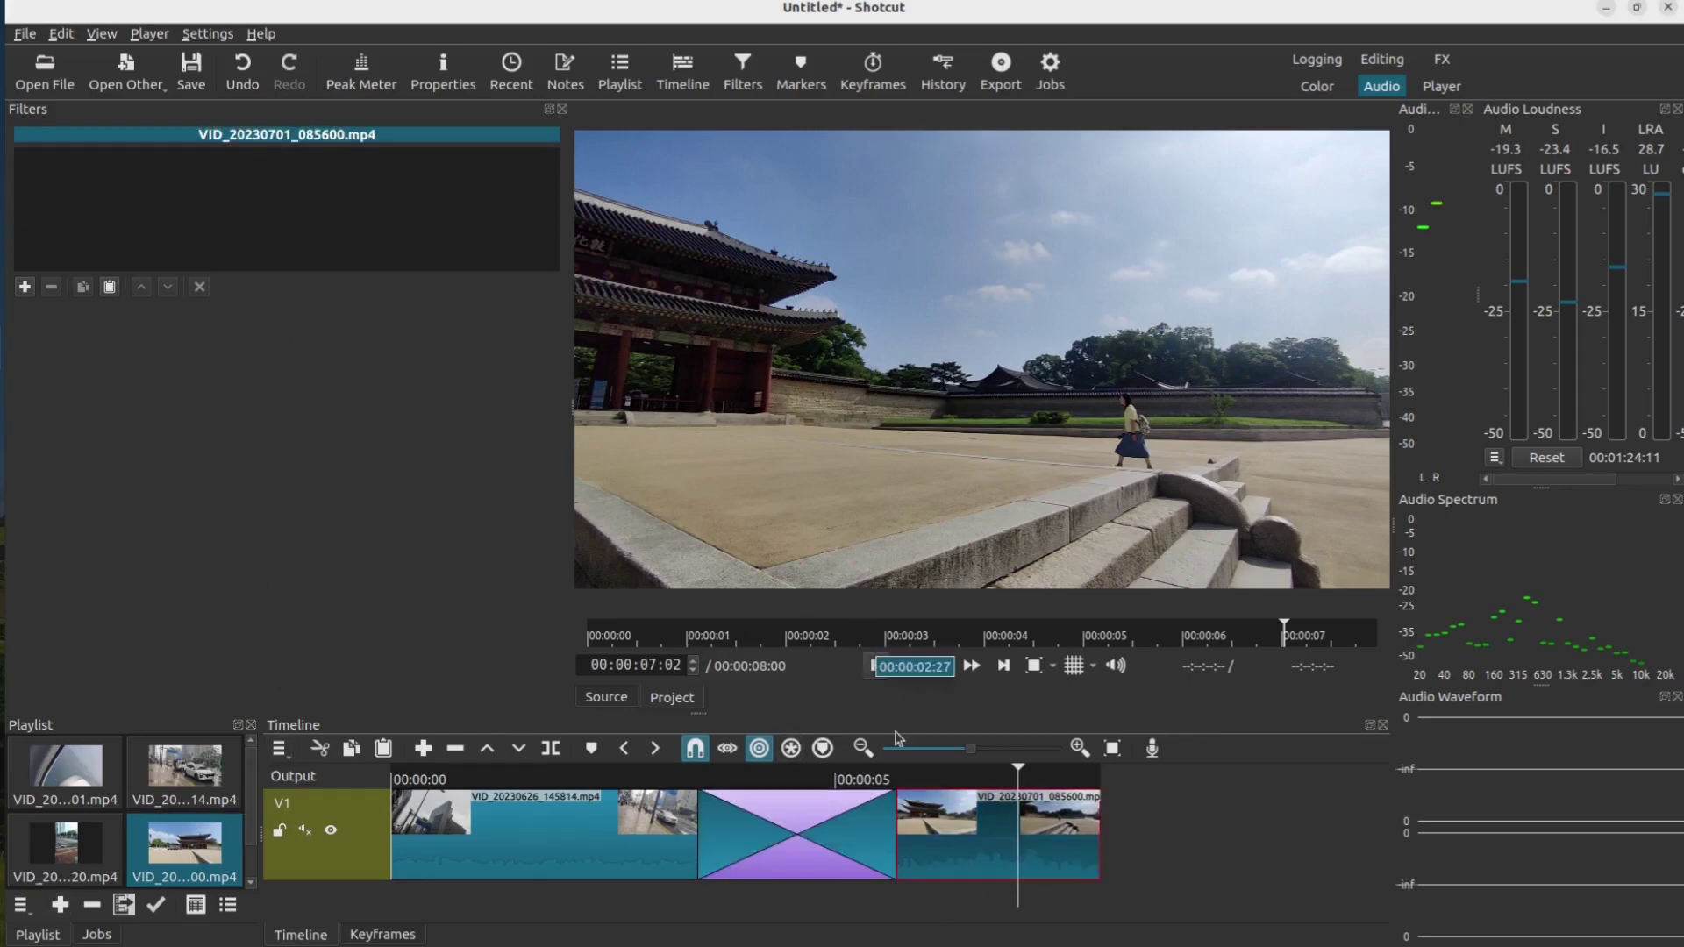
click(26, 289)
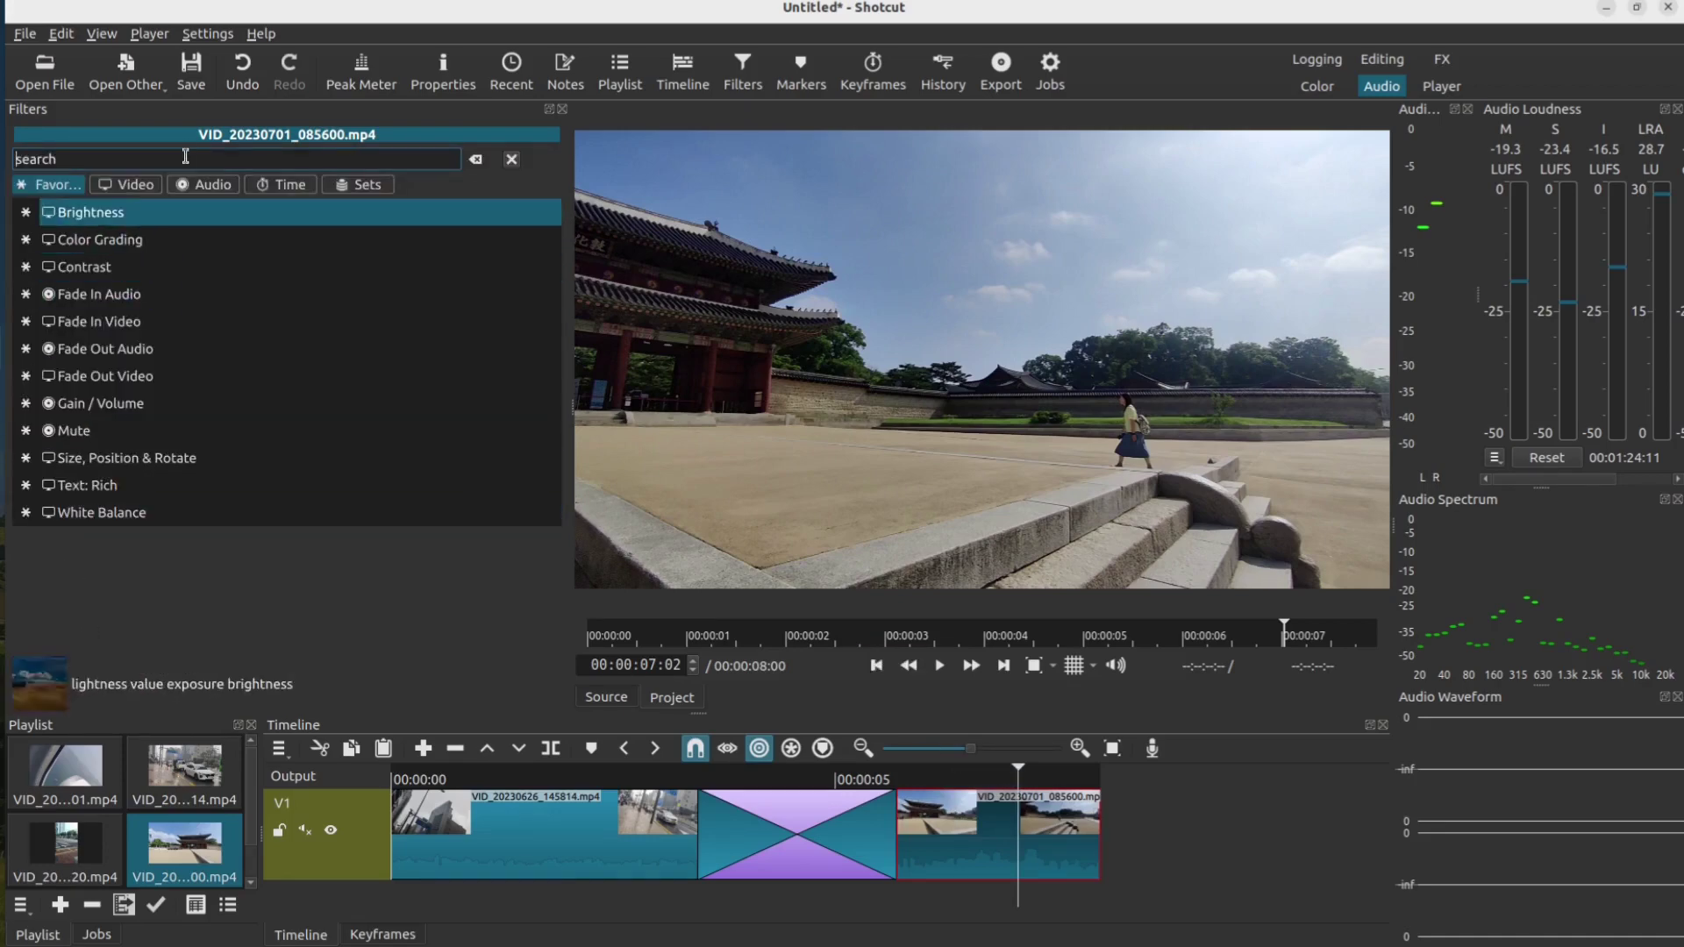
key(Escape)
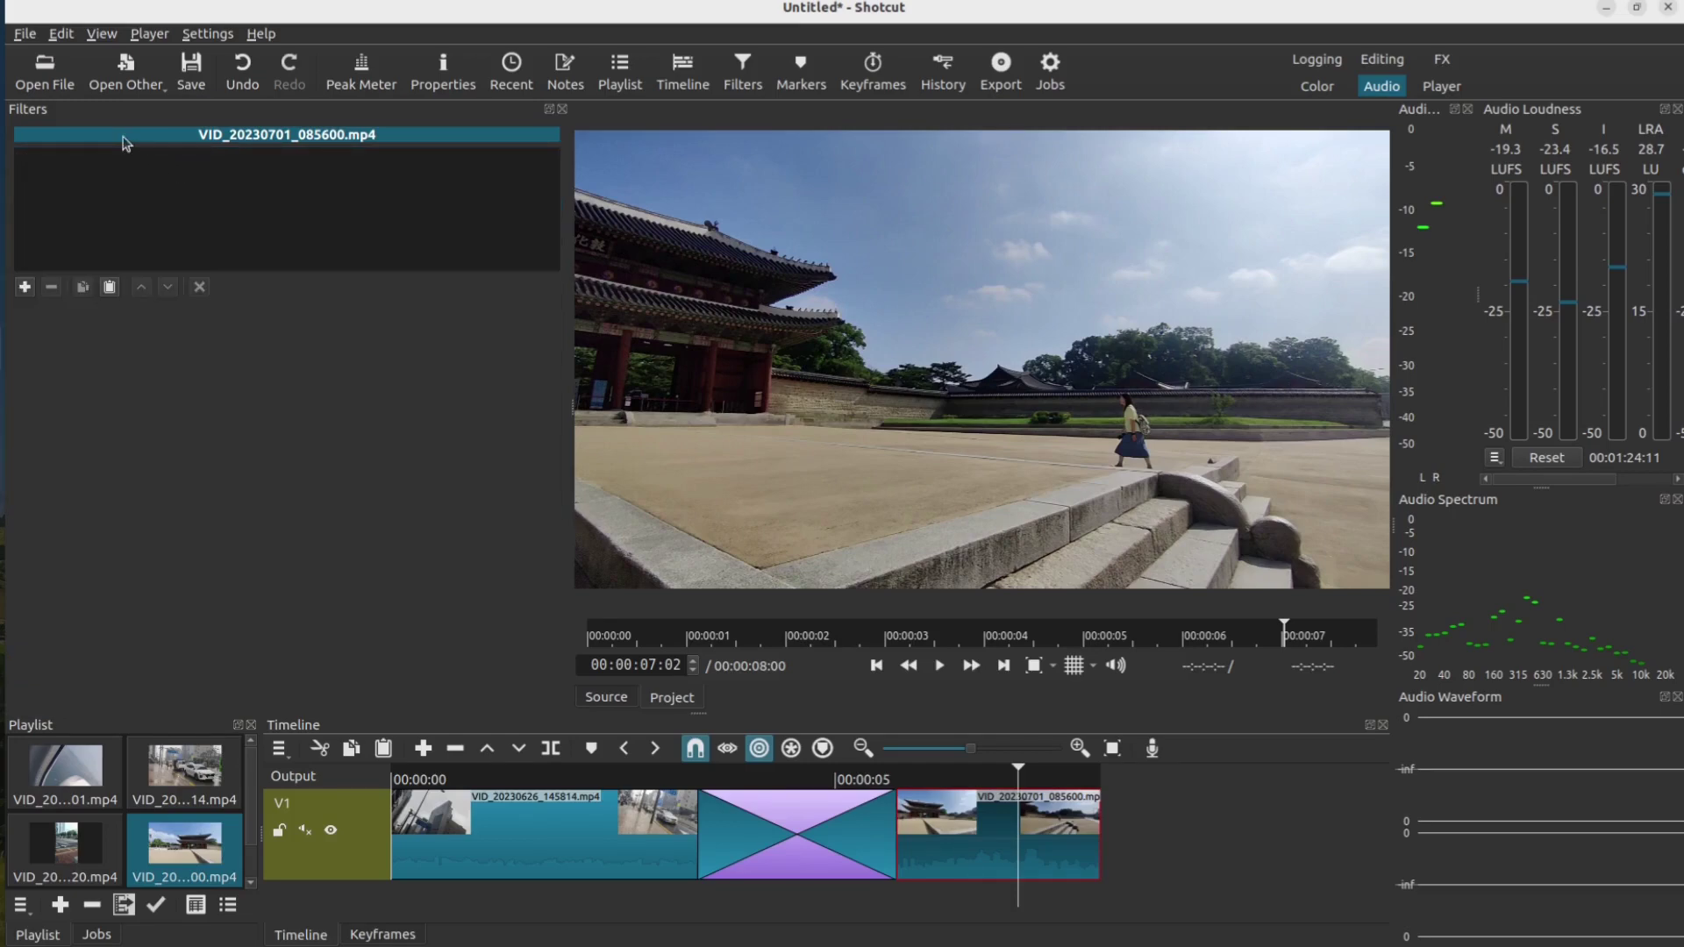
click(25, 288)
text(te)
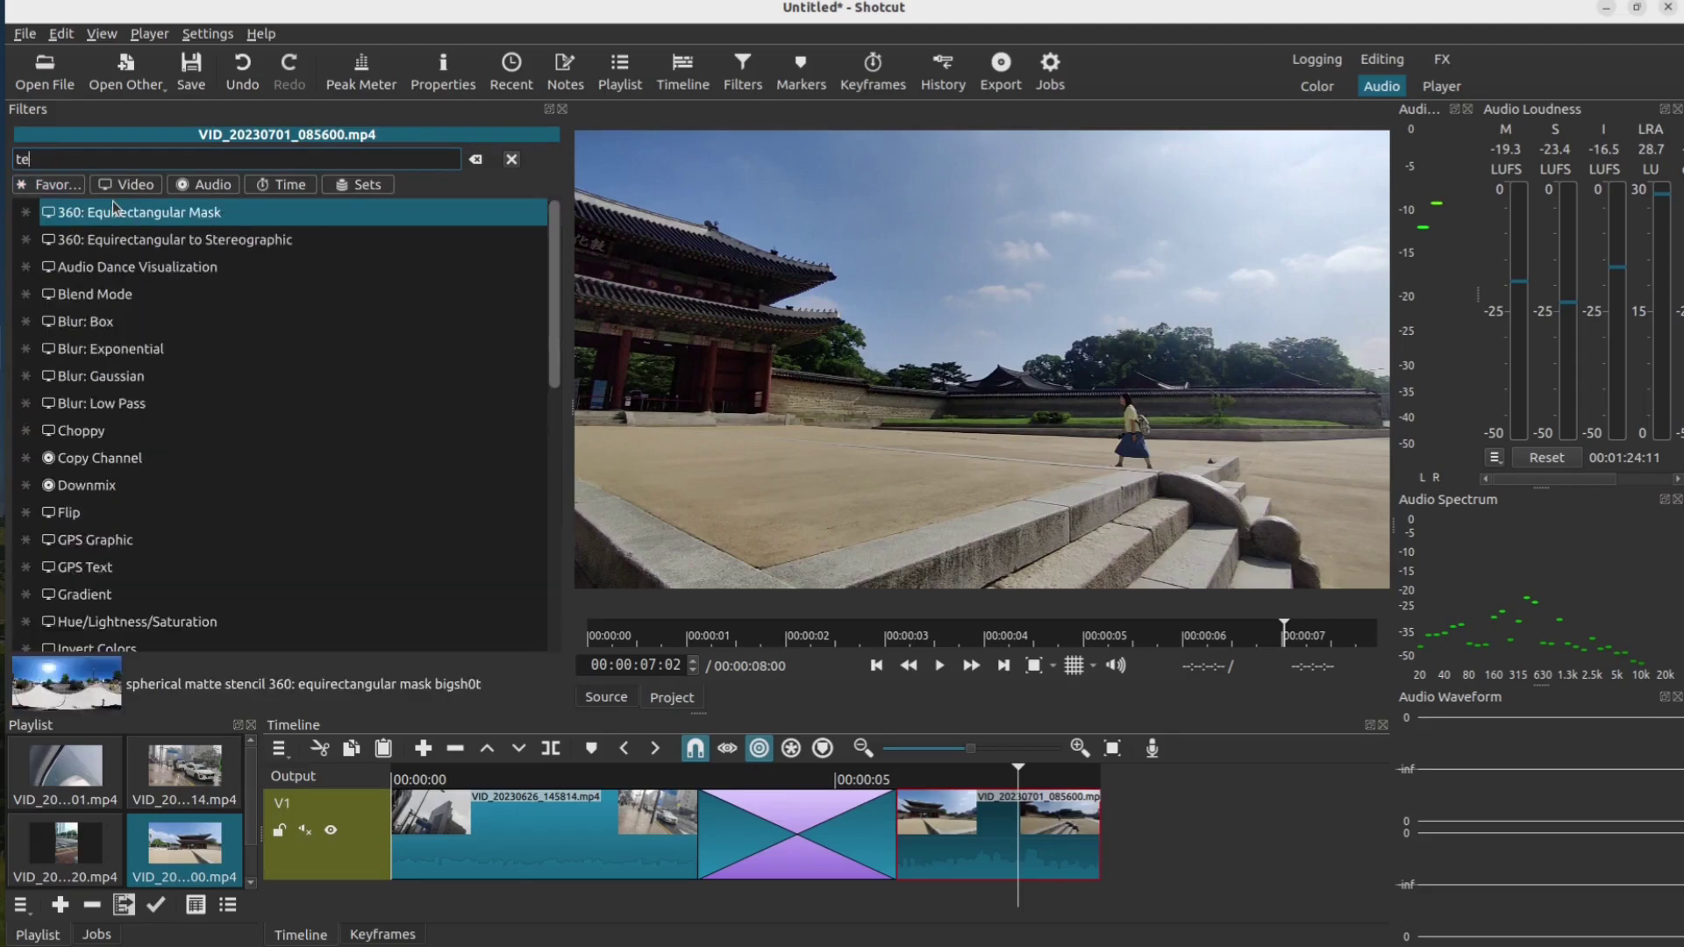
text(xt)
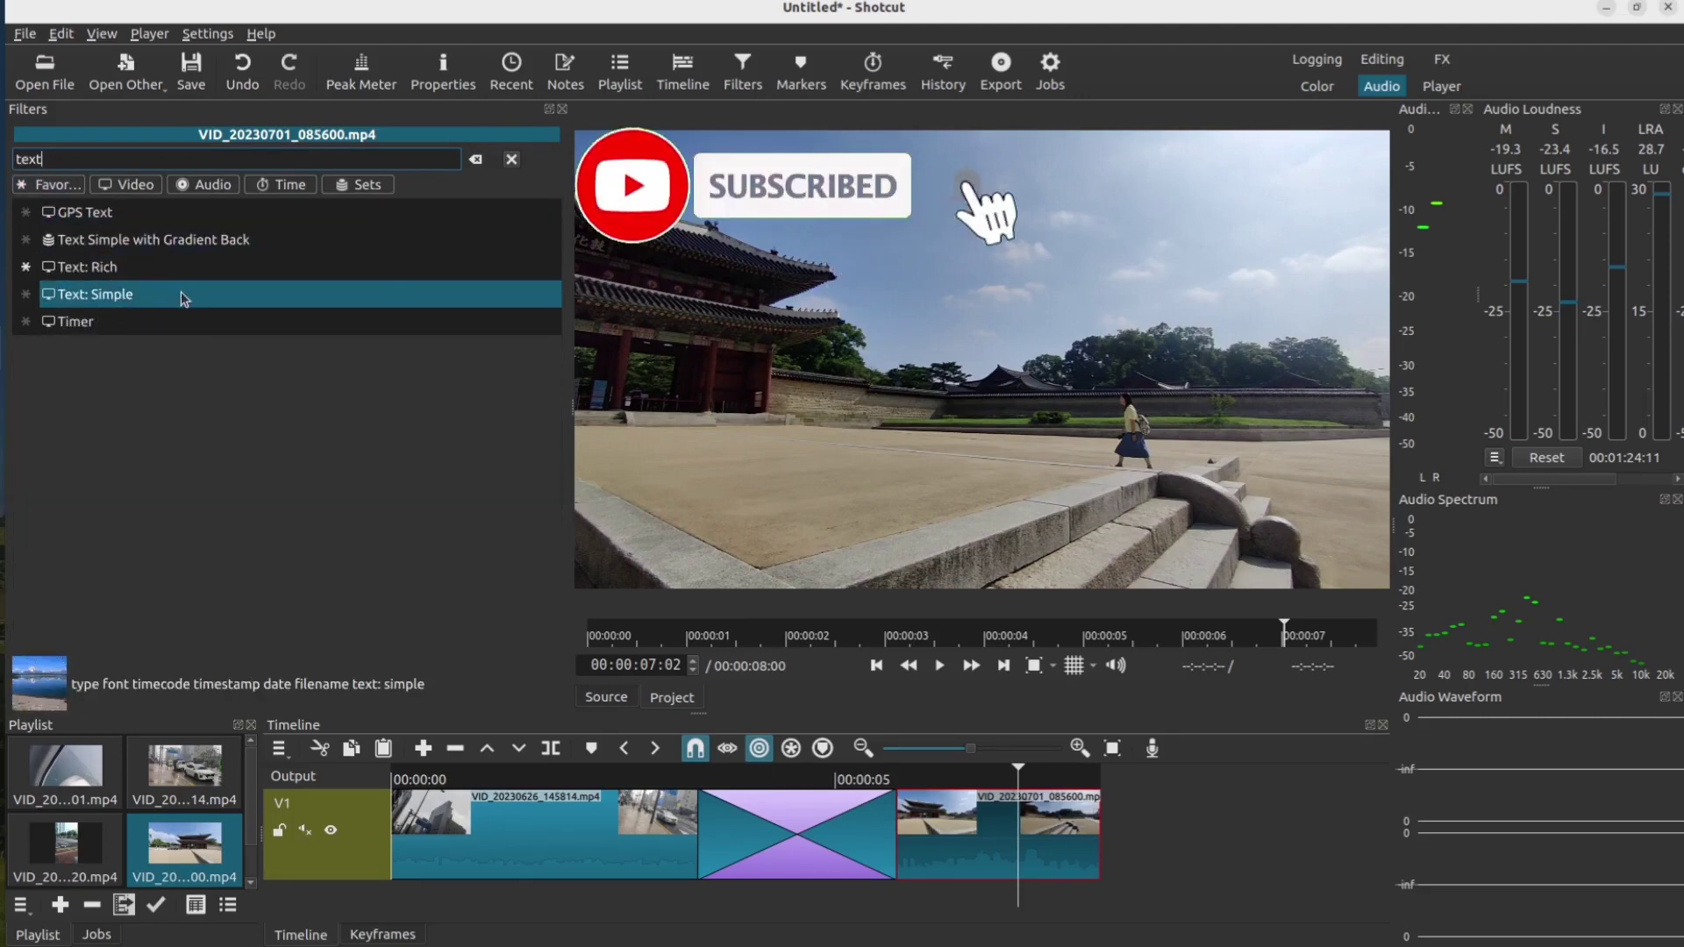
click(175, 295)
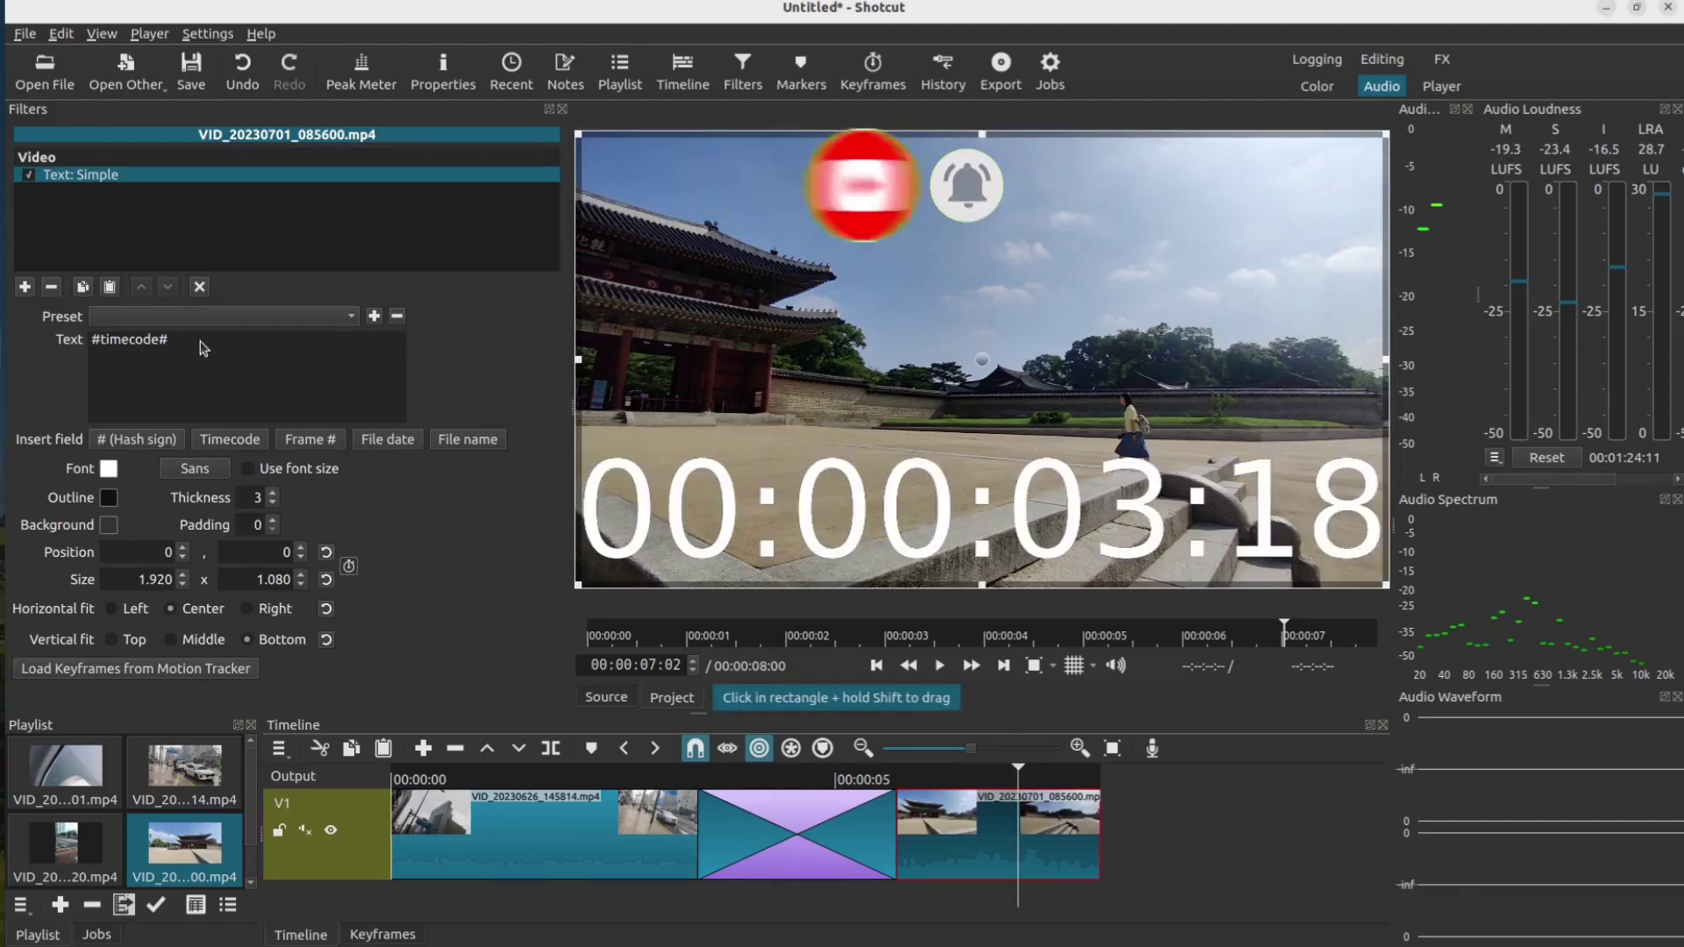
triple_click(167, 341)
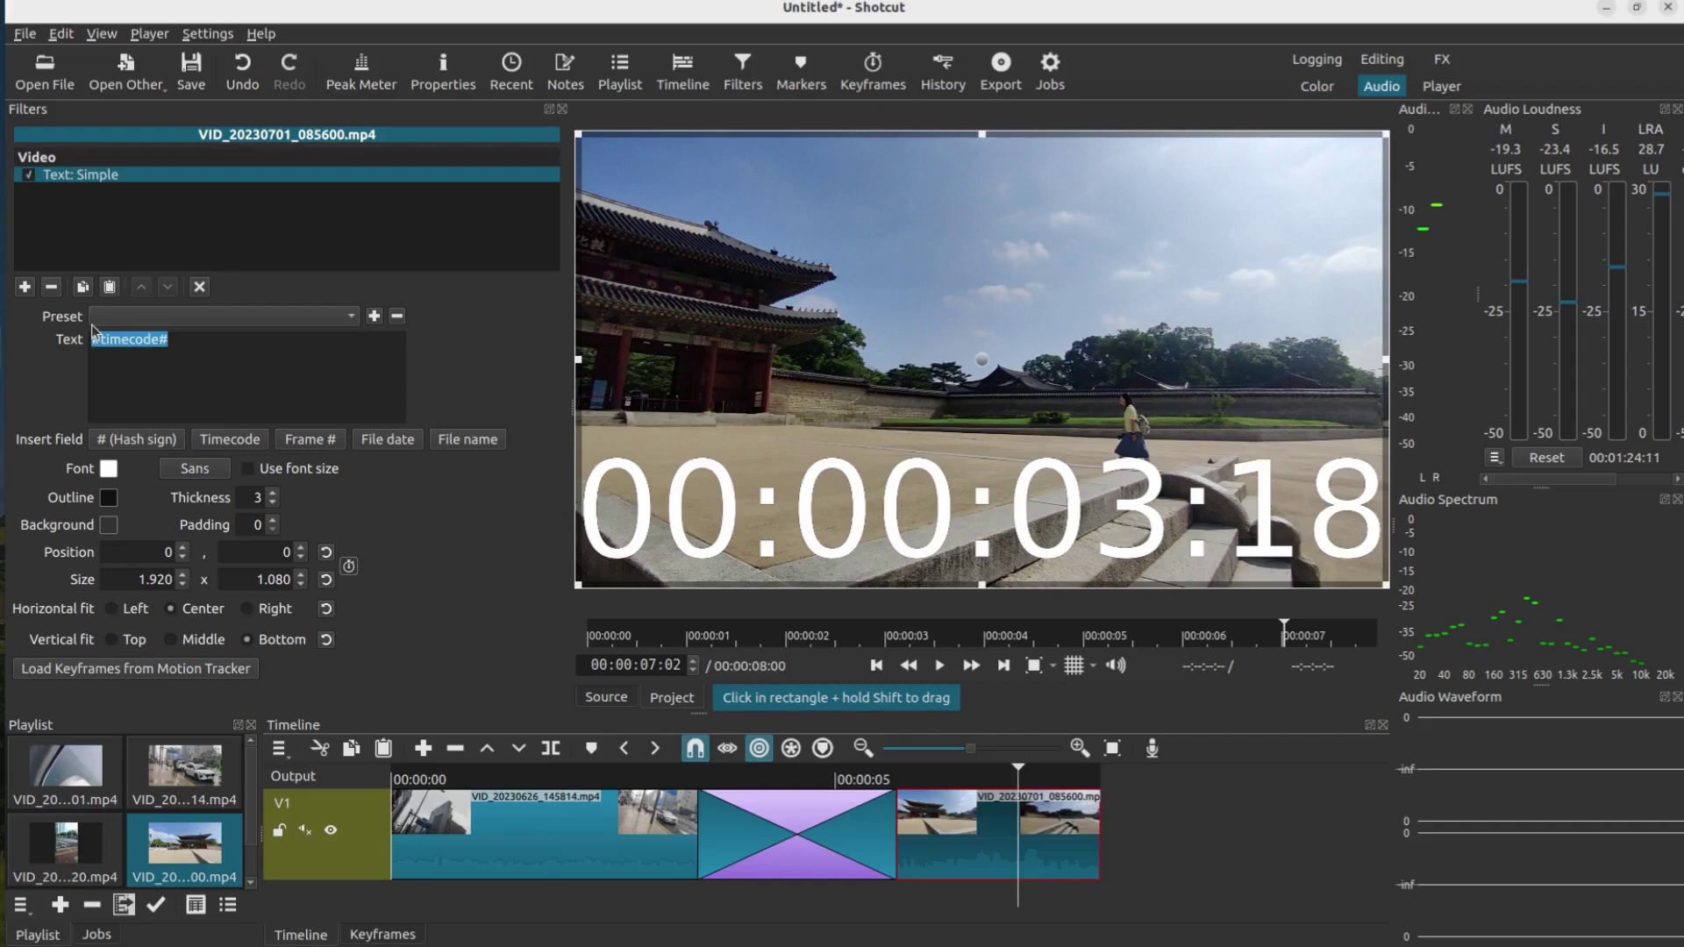
text(Korea)
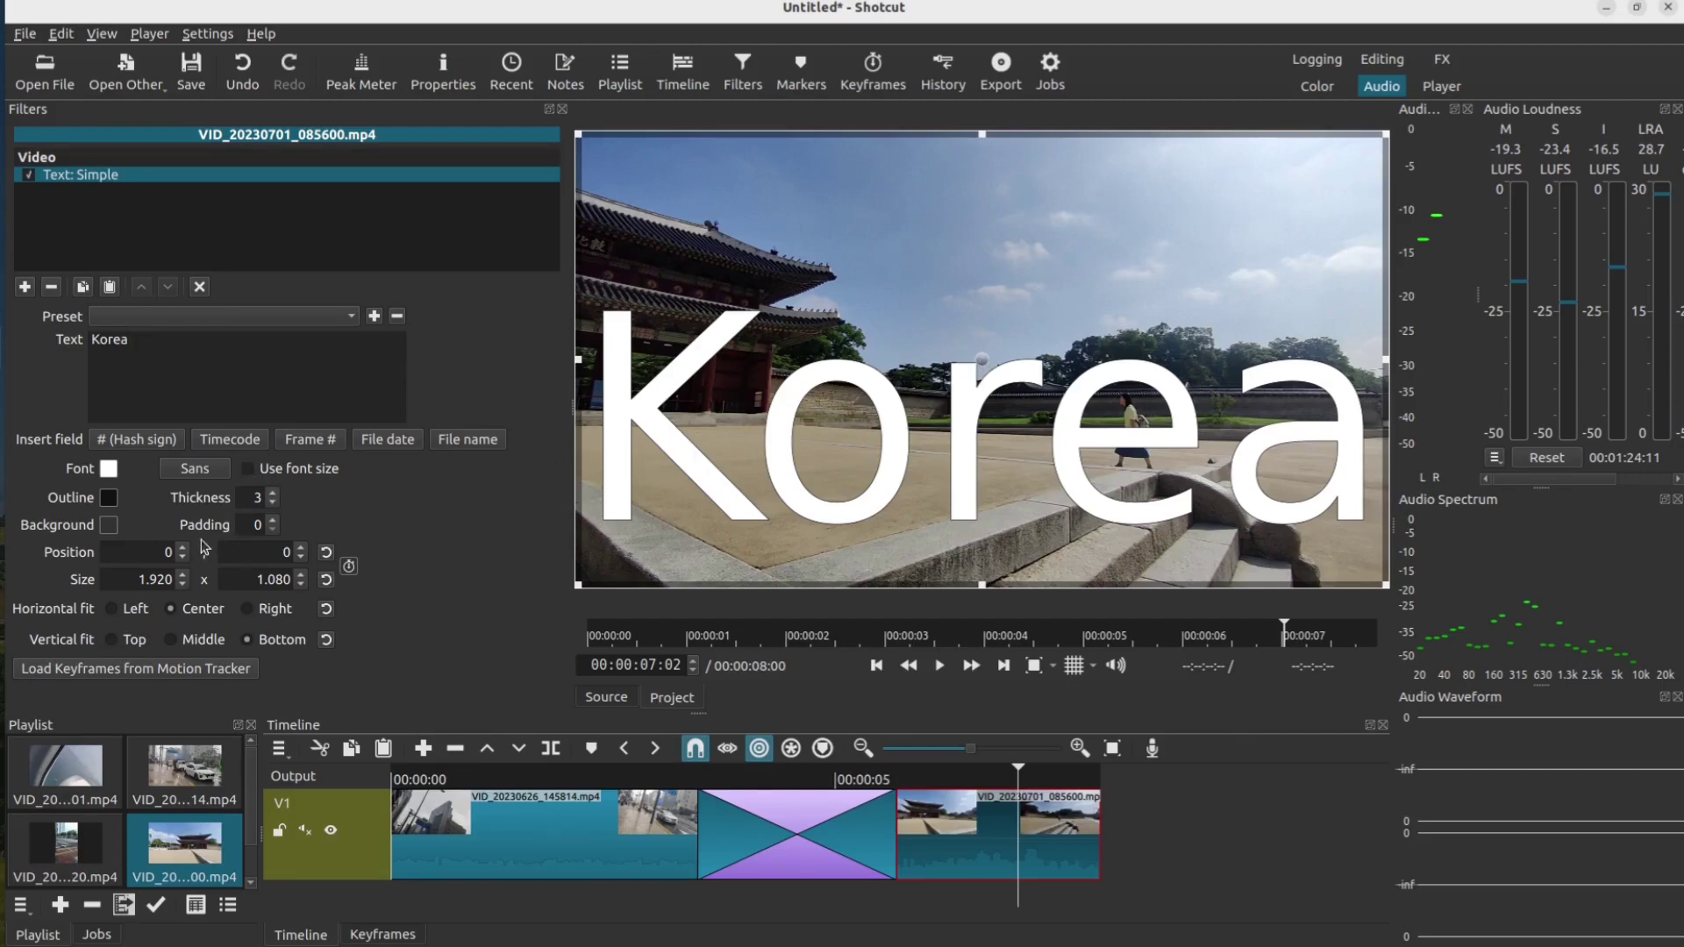
Search the filters for "zoom" and add Size, Position & Rotate to the VID_20230701_085600.mp4 clip
click(26, 287)
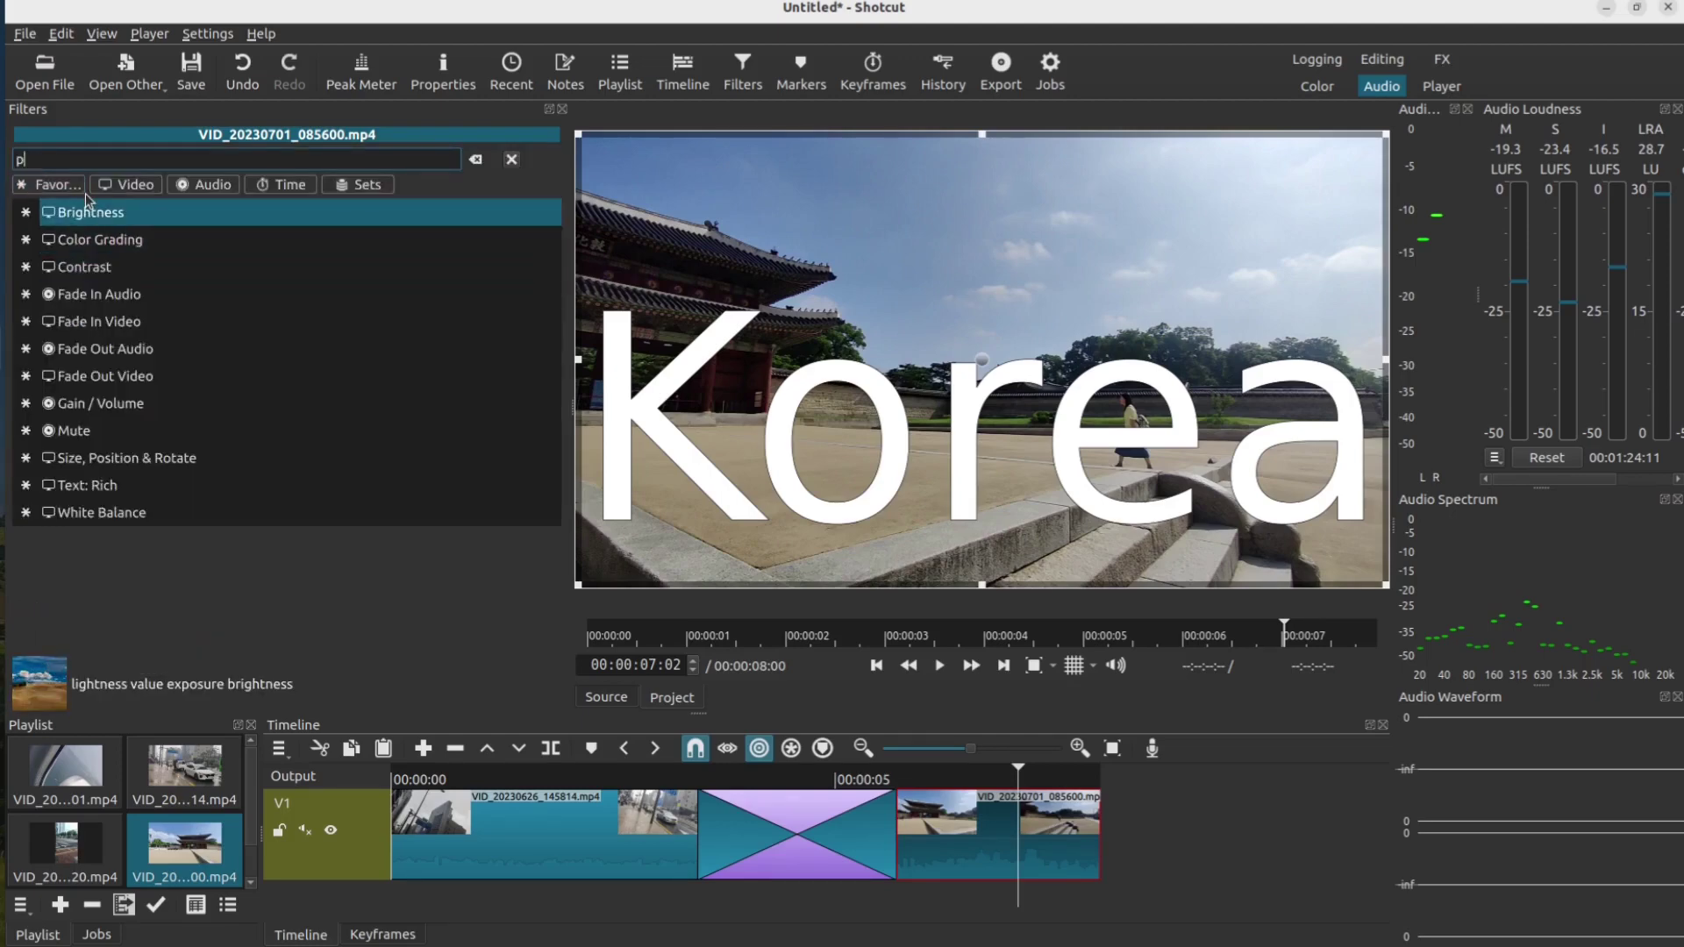
text(po)
key(BackSpace)
key(BackSpace)
key(BackSpace)
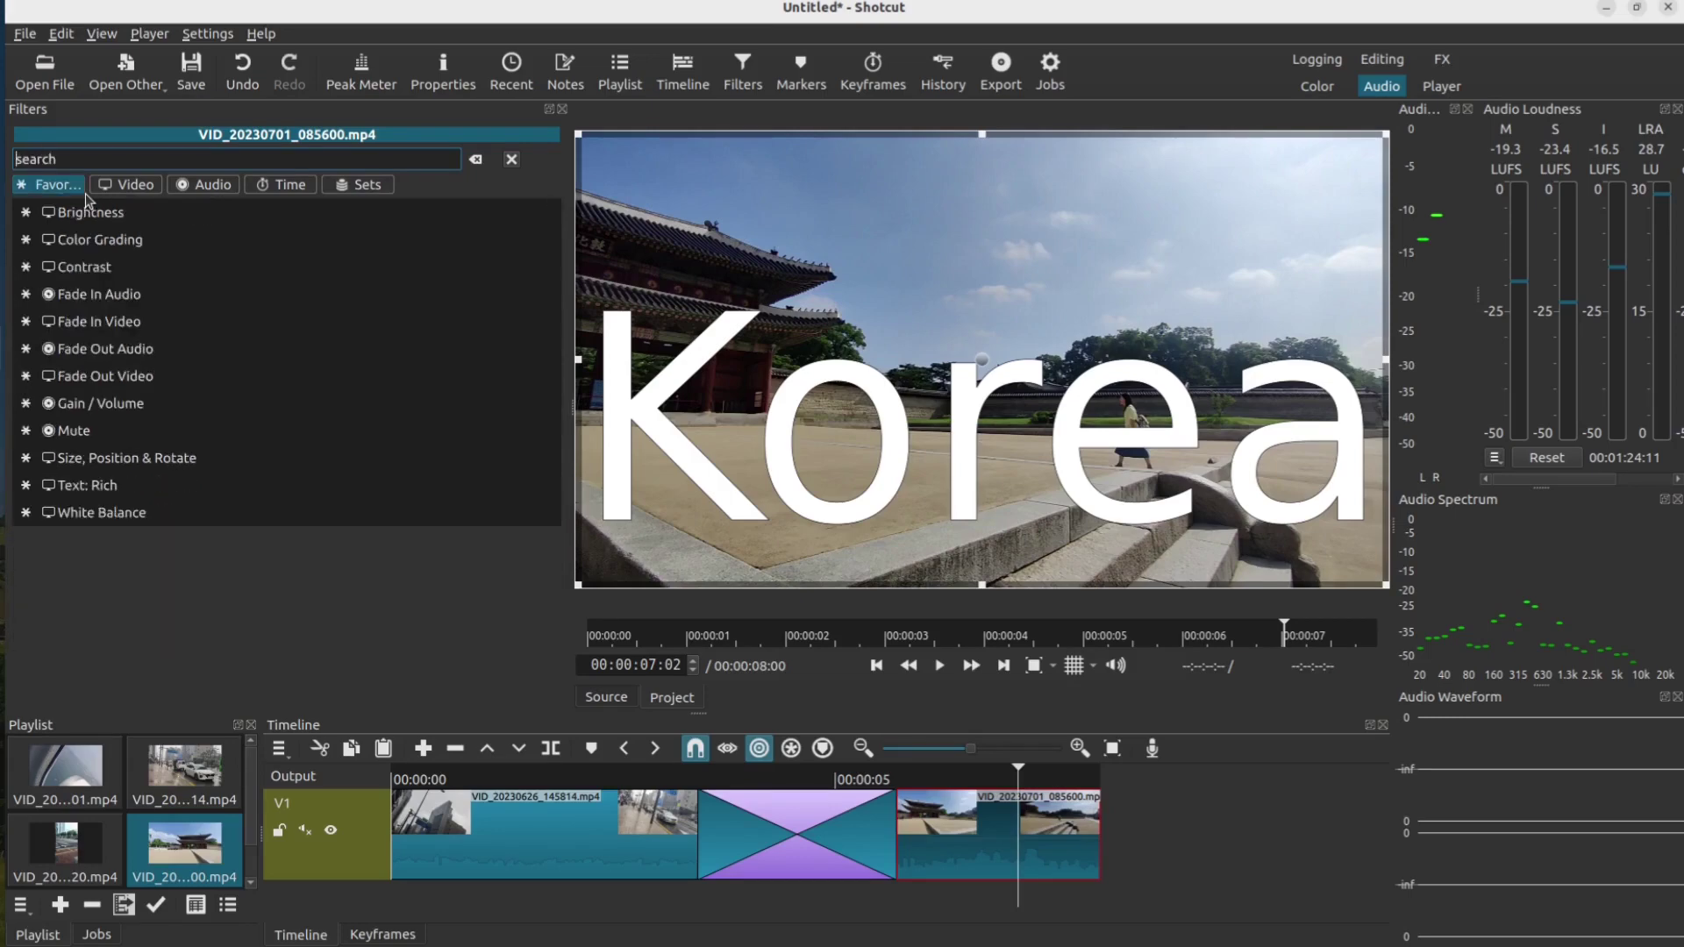
text(zoom)
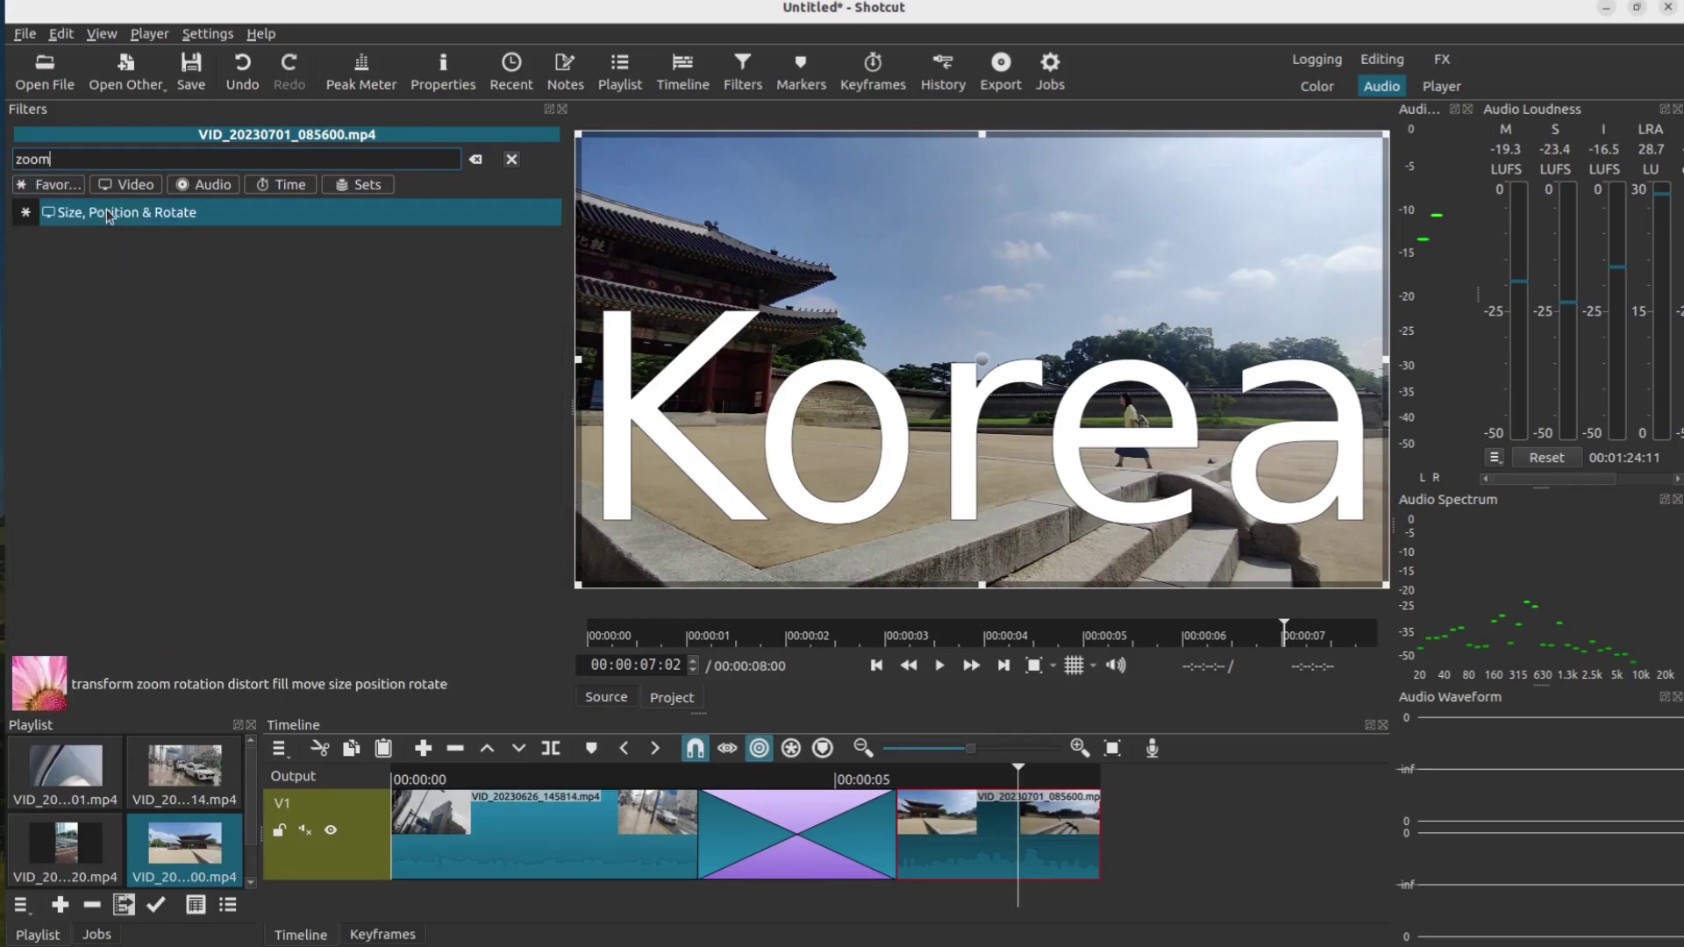
click(102, 212)
Try zooming the clip to 60% and back to 99.9%, and remove the Size, Position & Rotate filter
scroll(1033, 319, down, 4)
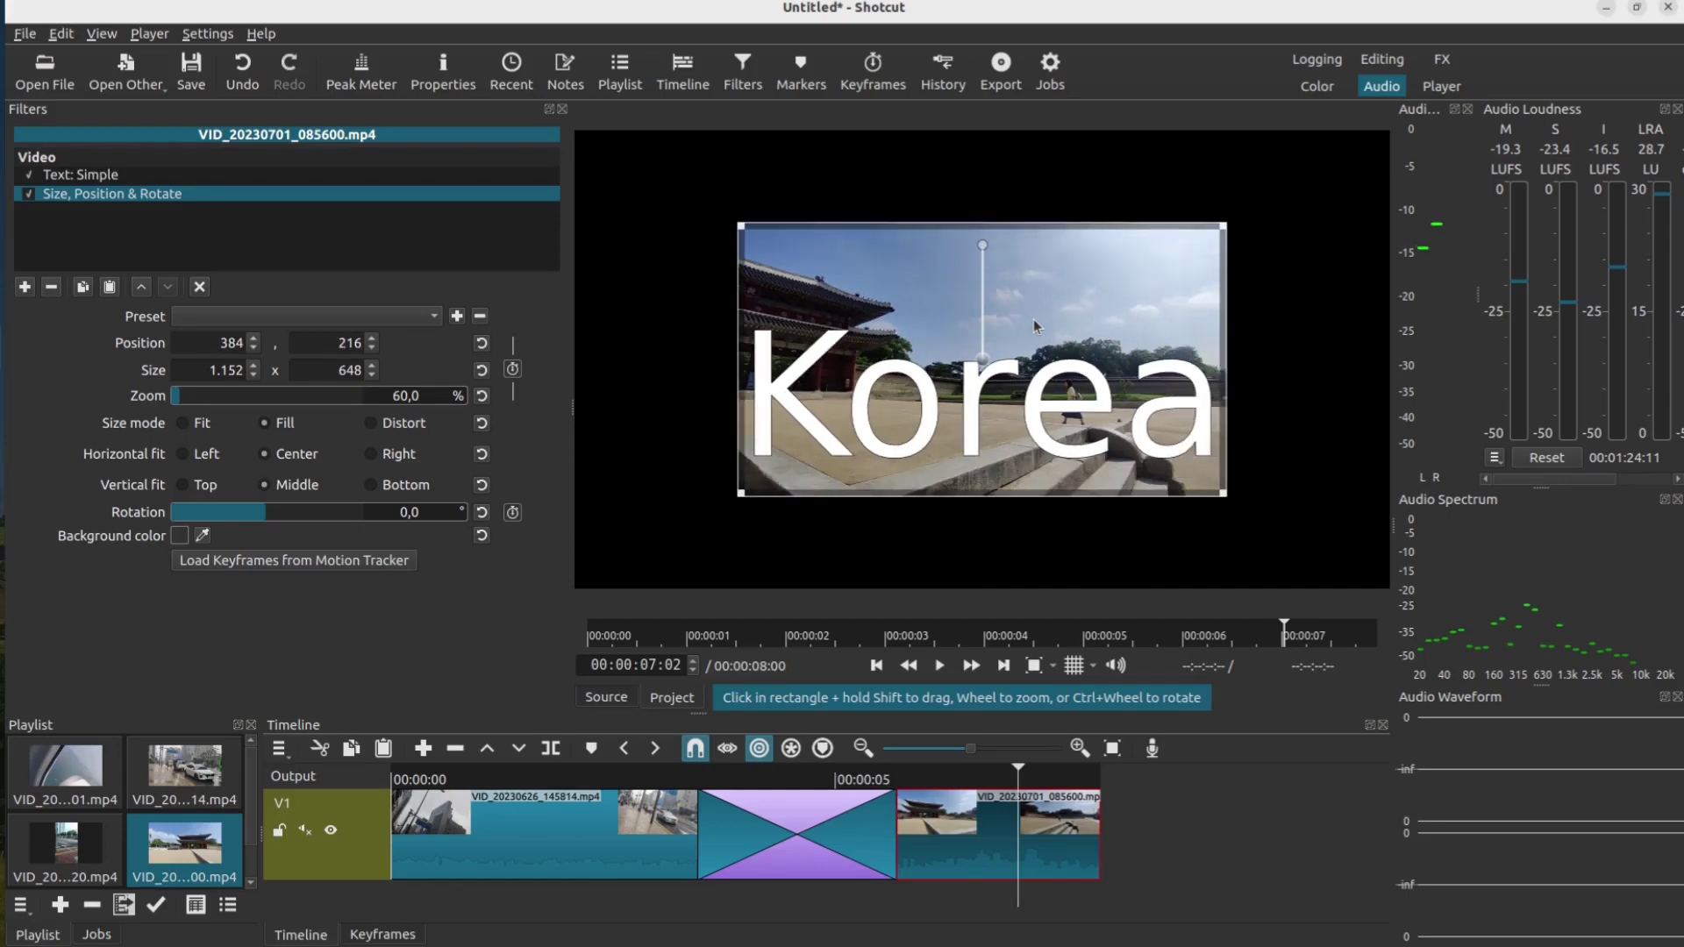
scroll(1033, 319, up, 3)
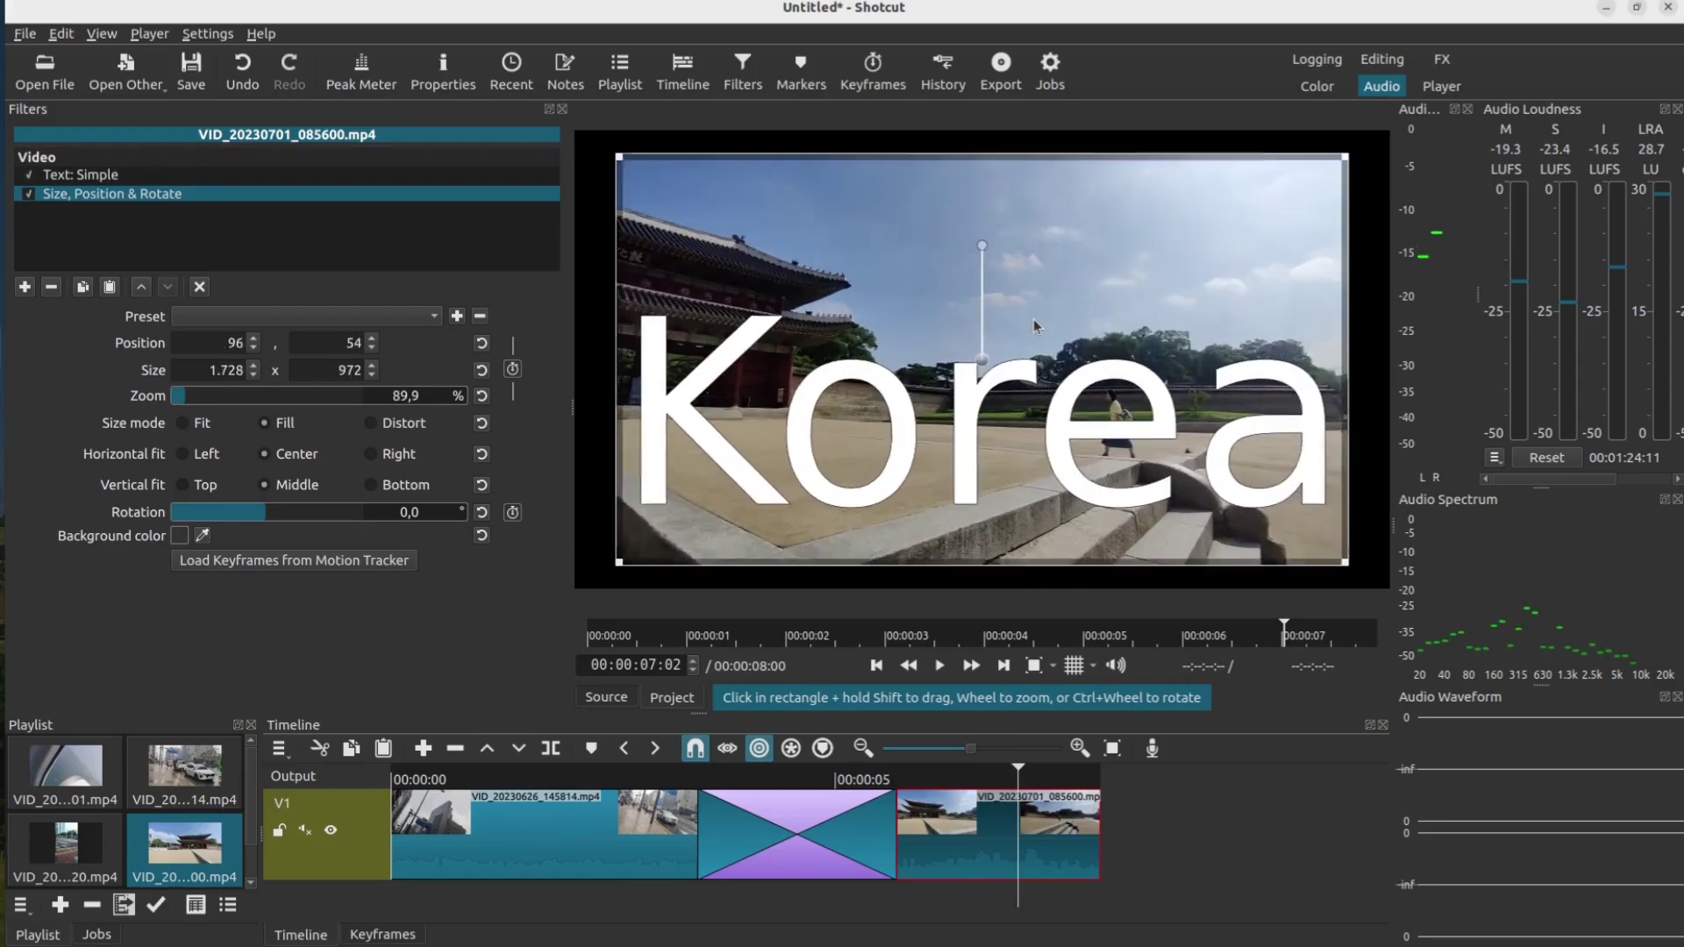
scroll(1033, 320, up, 1)
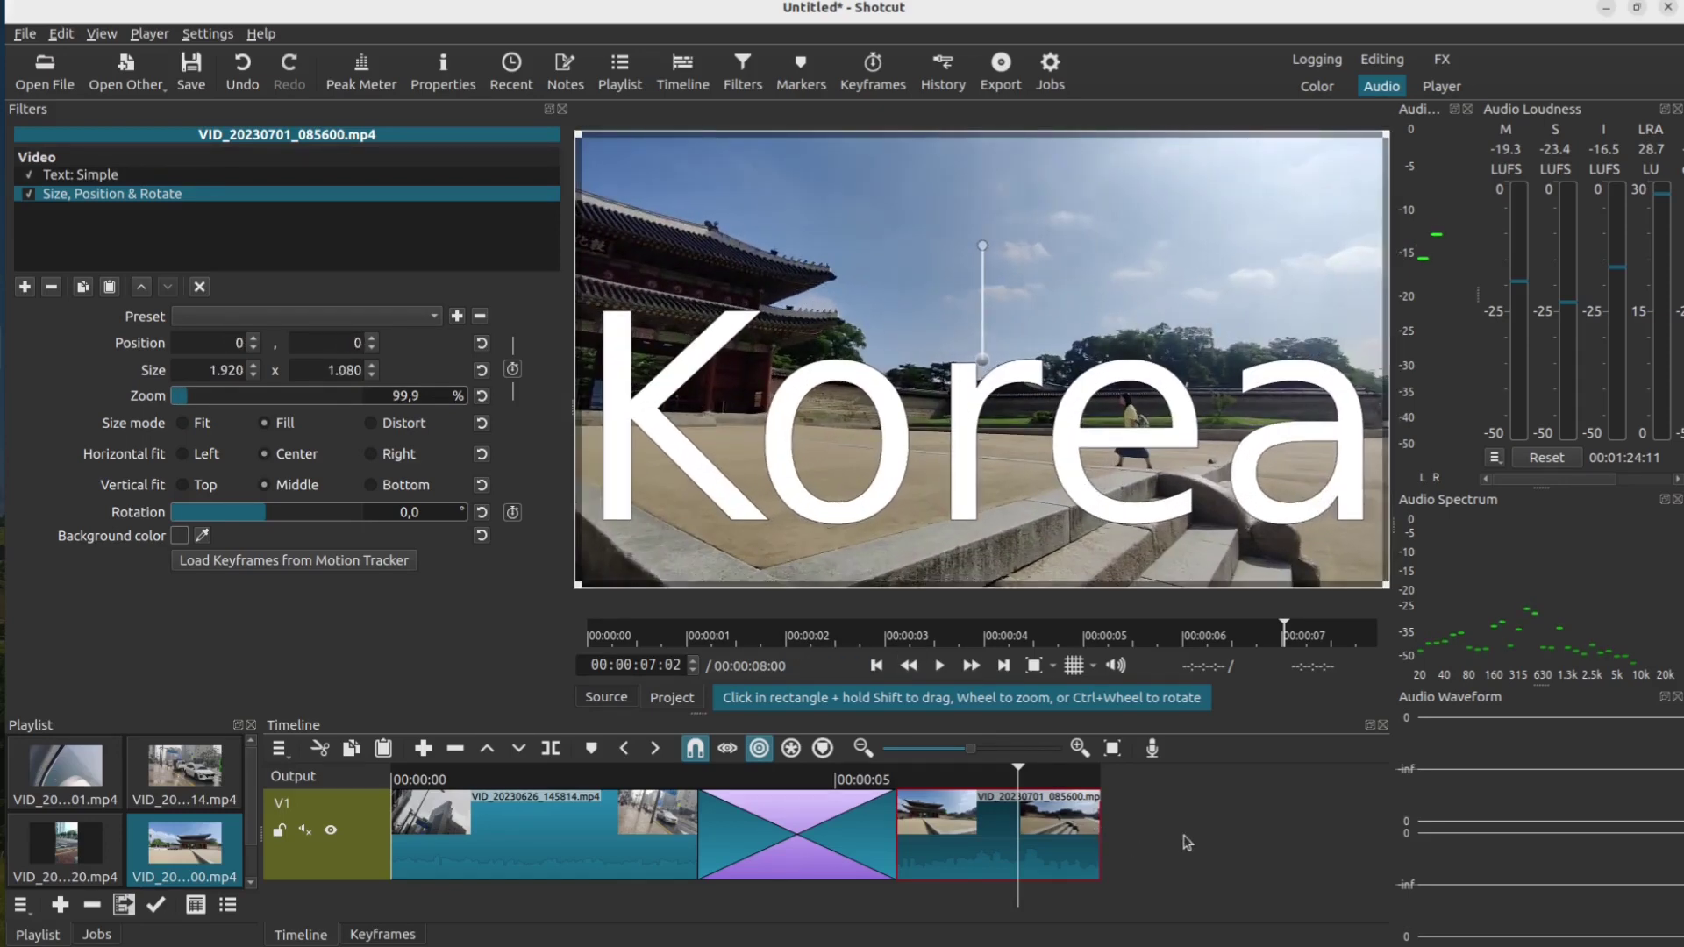
key(End)
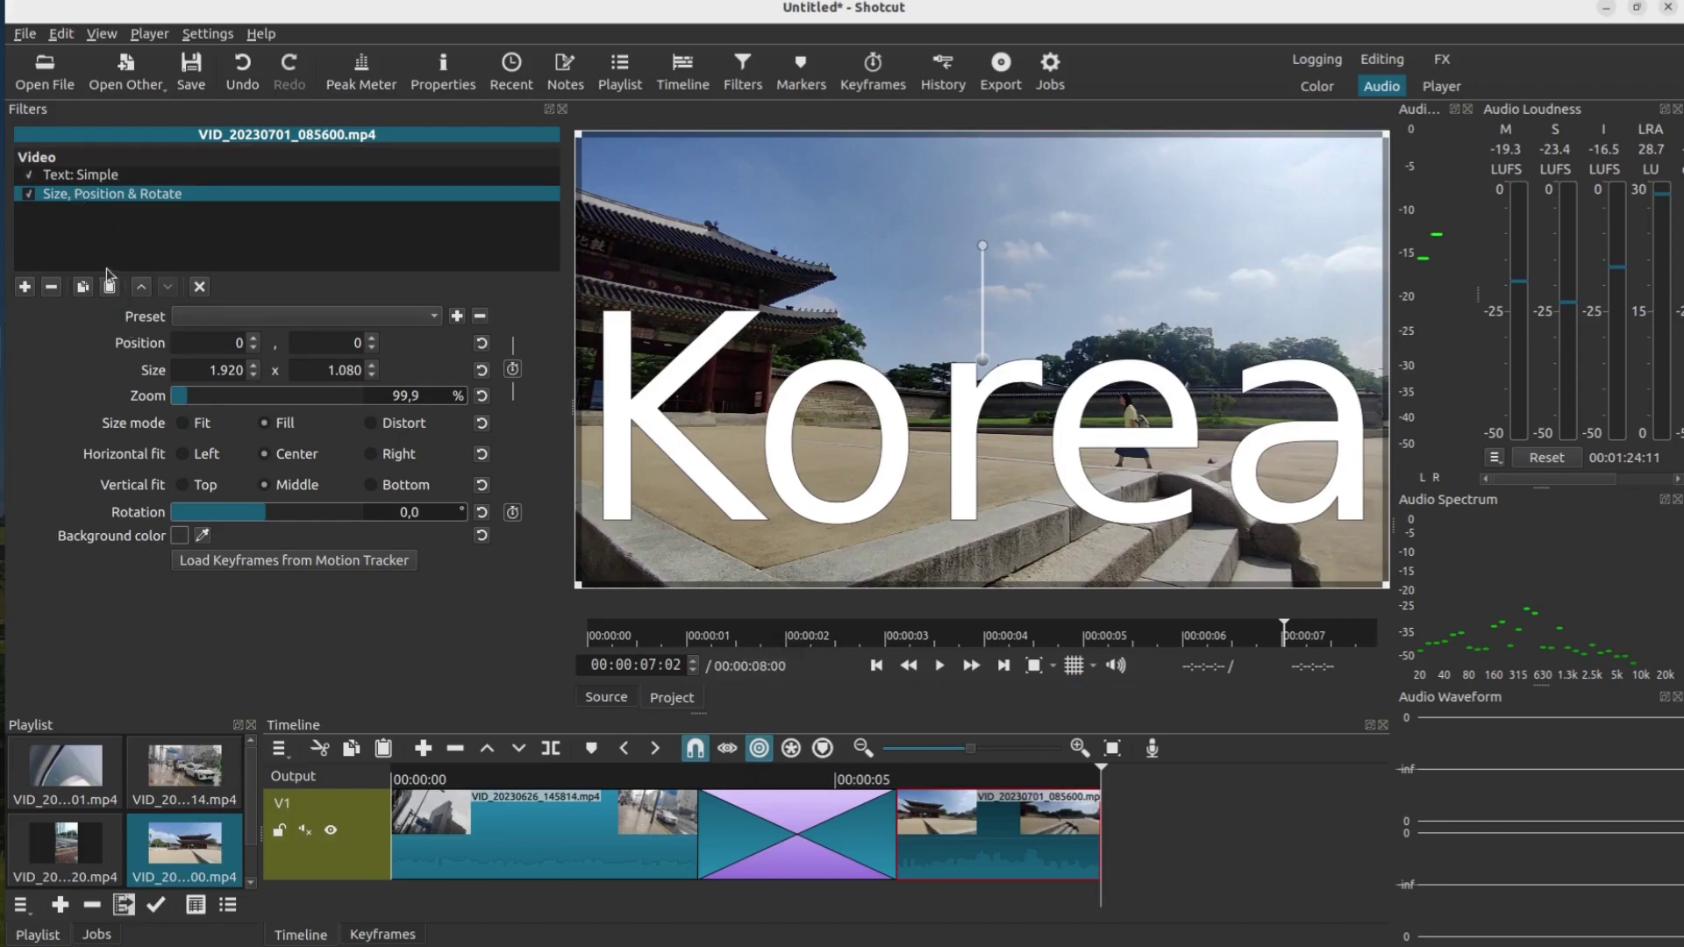
click(51, 287)
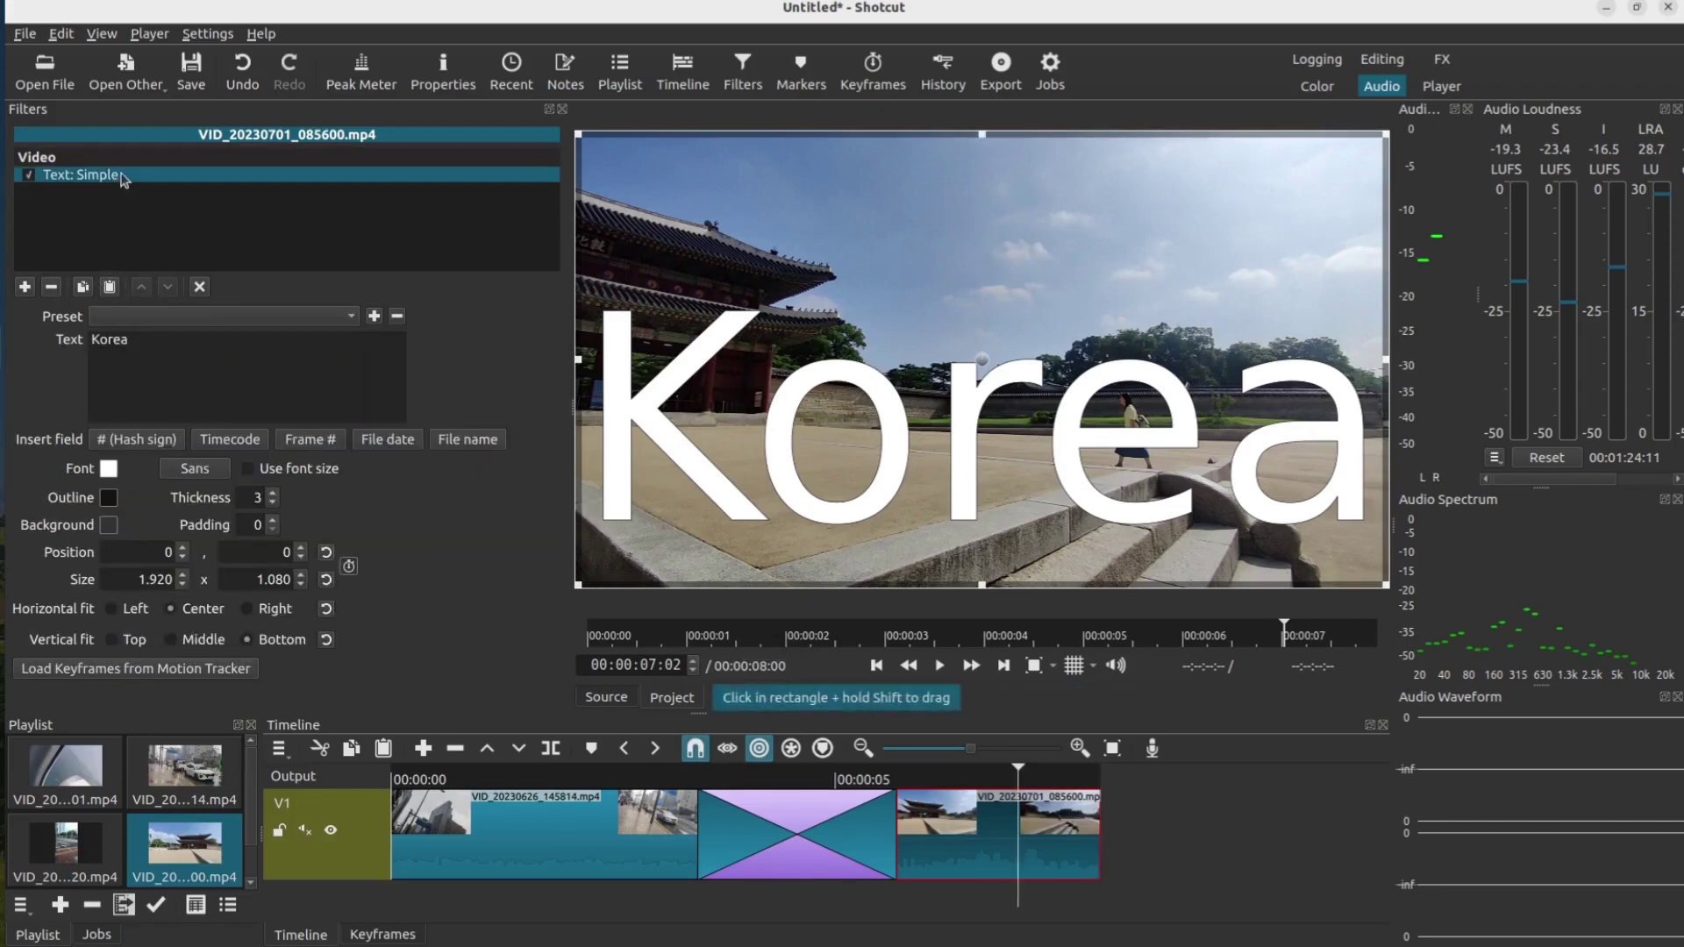
Shrink the Korea text box to about 606 x 294, place it near 540, 13, and set its horizontal fit to Right
click(182, 584)
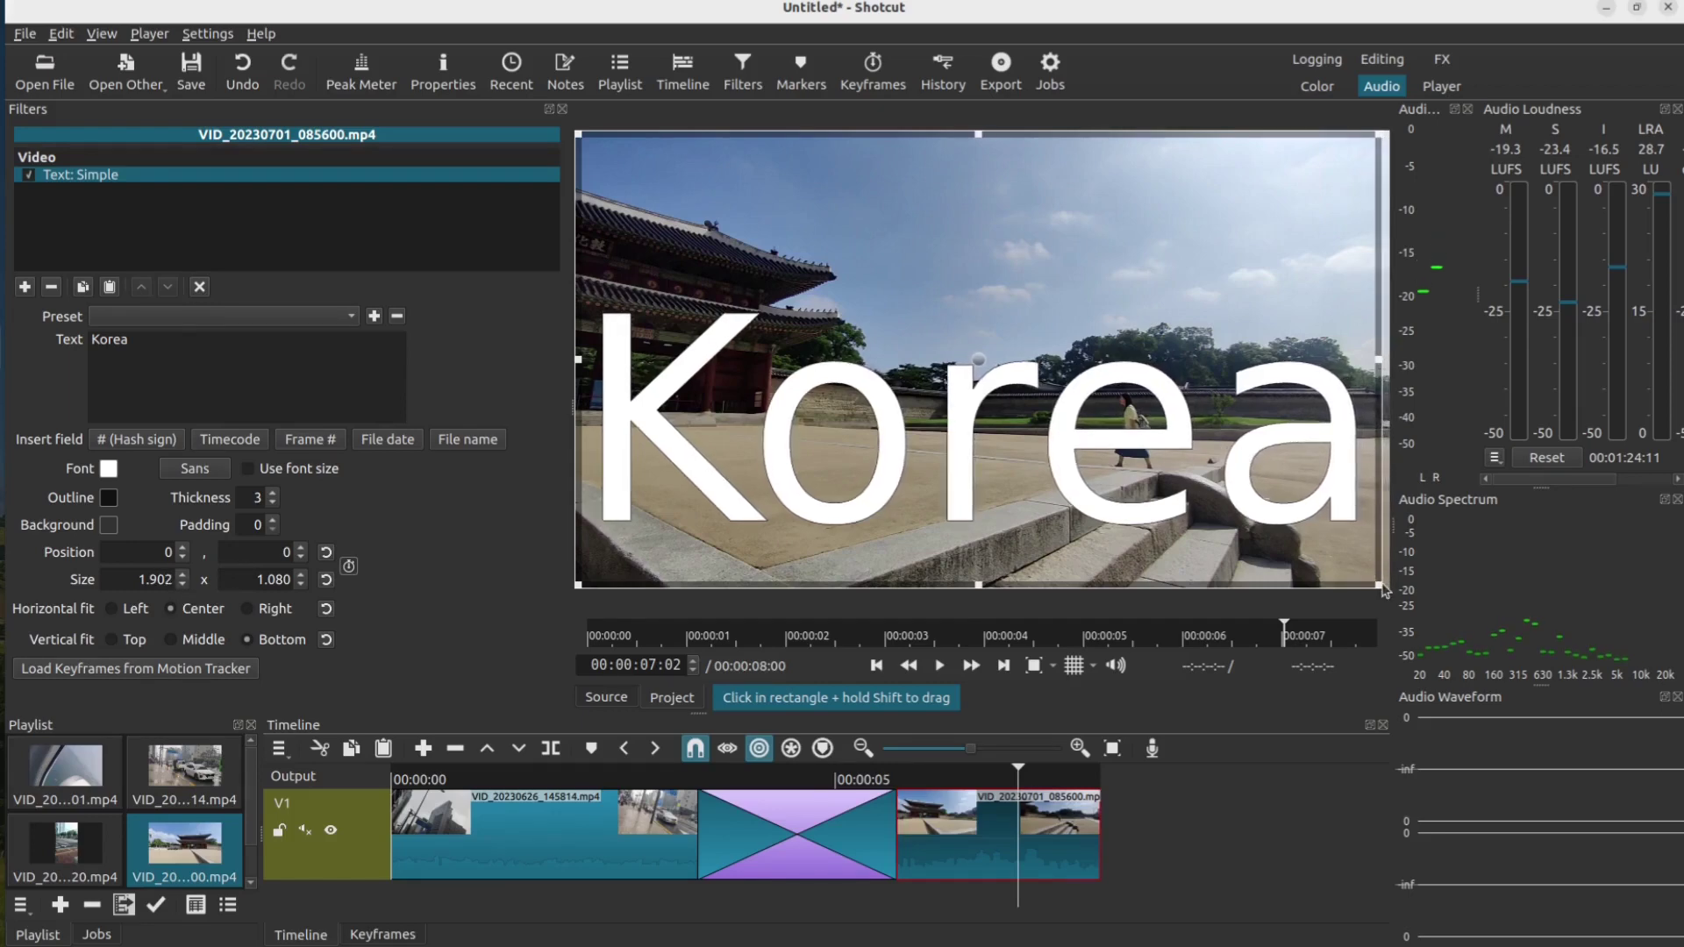
drag(1379, 584, 940, 207)
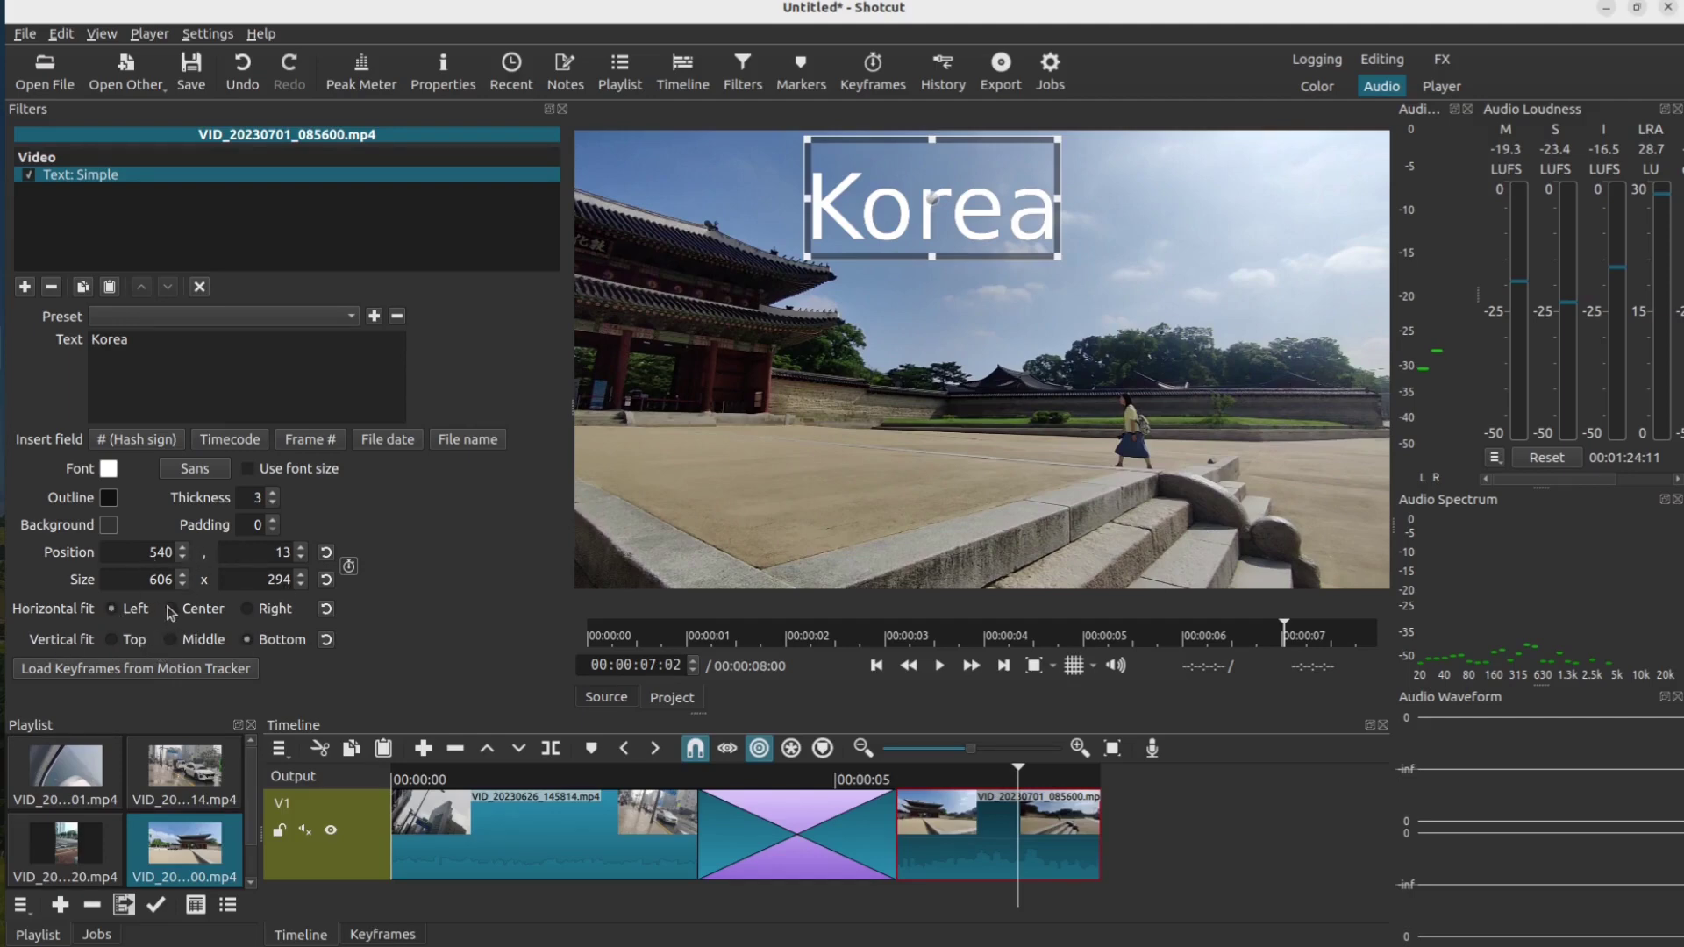
click(249, 608)
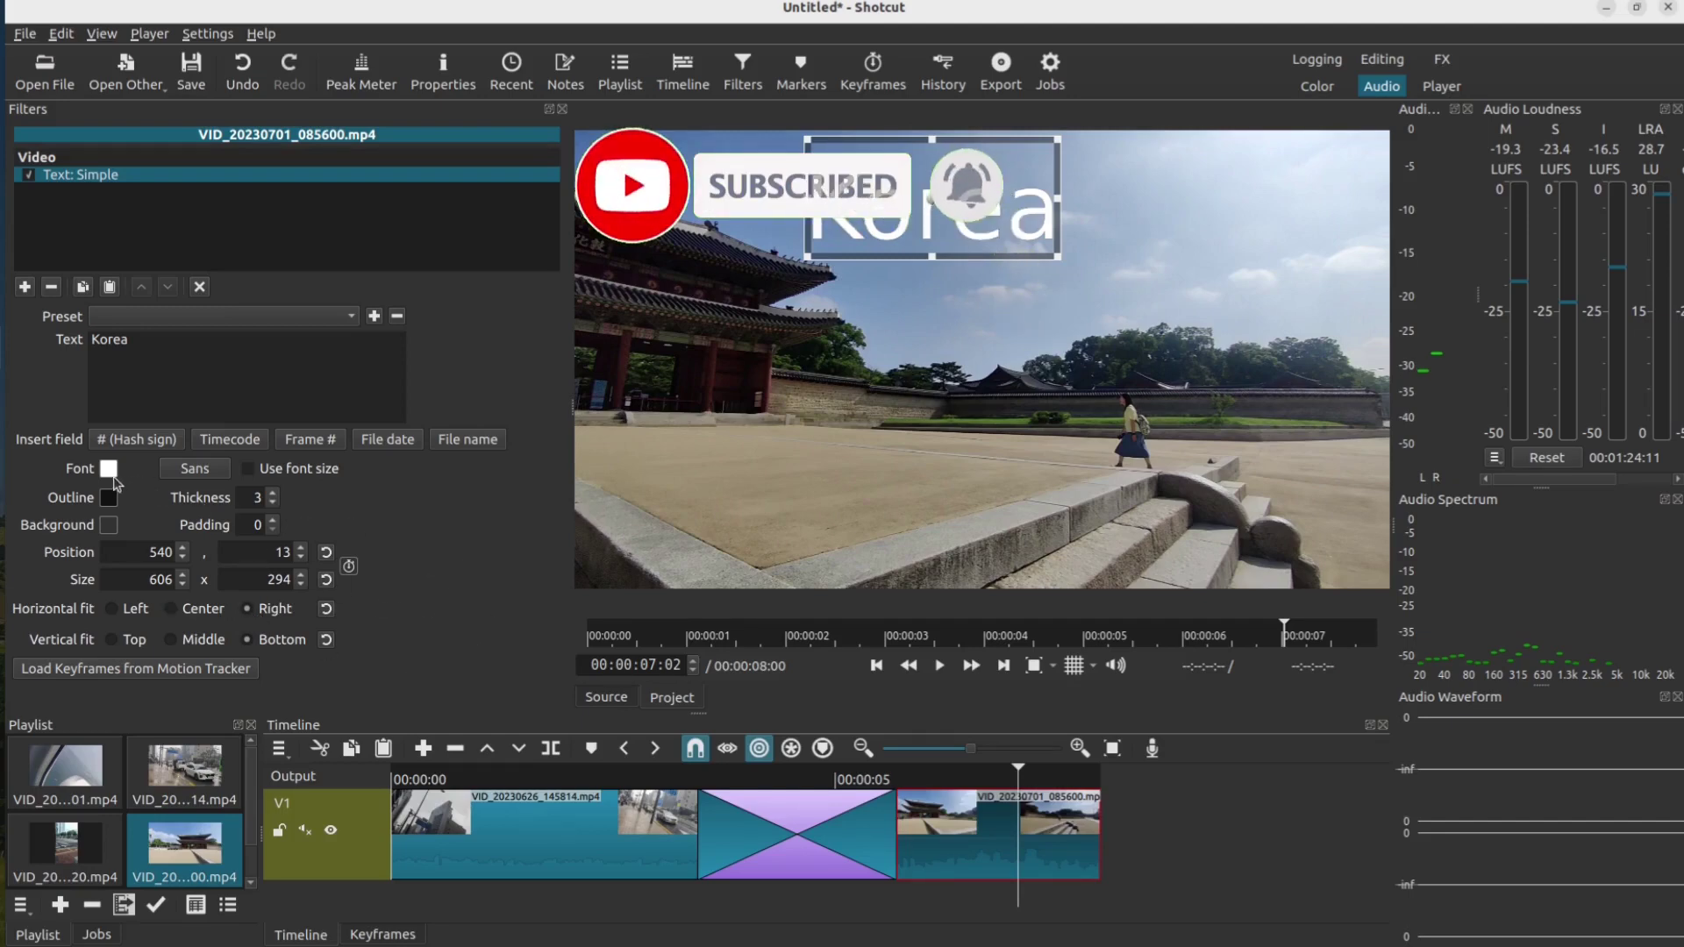
Color the Korea text red and change its font to Ubuntu Bold
click(114, 477)
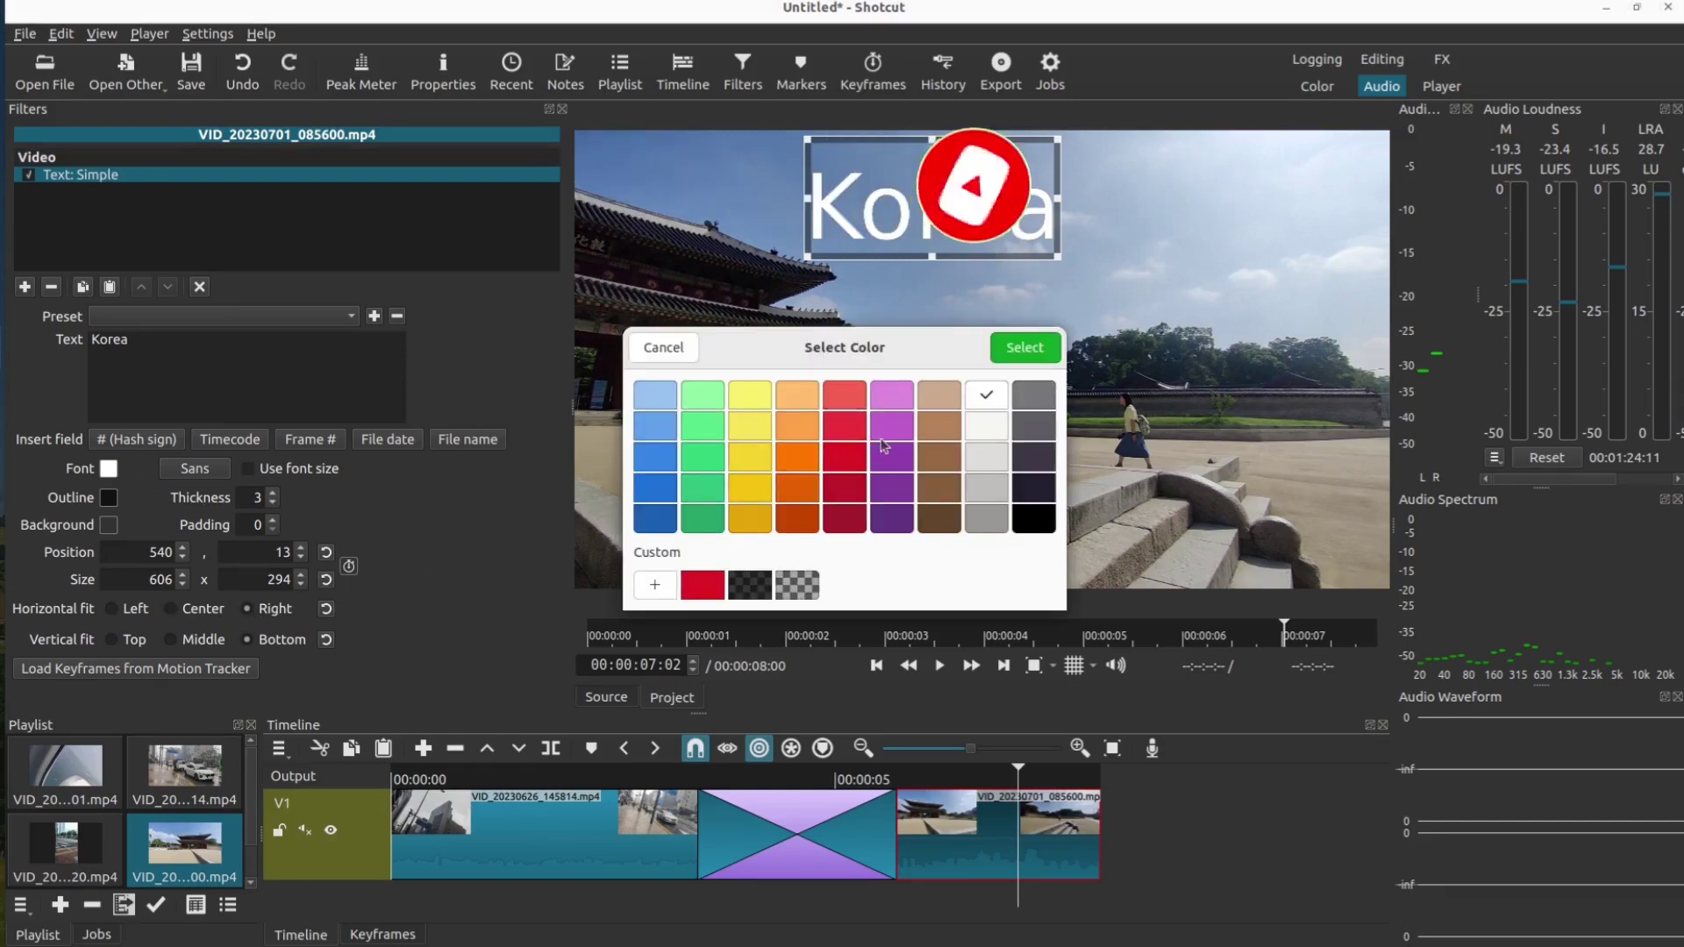
click(853, 462)
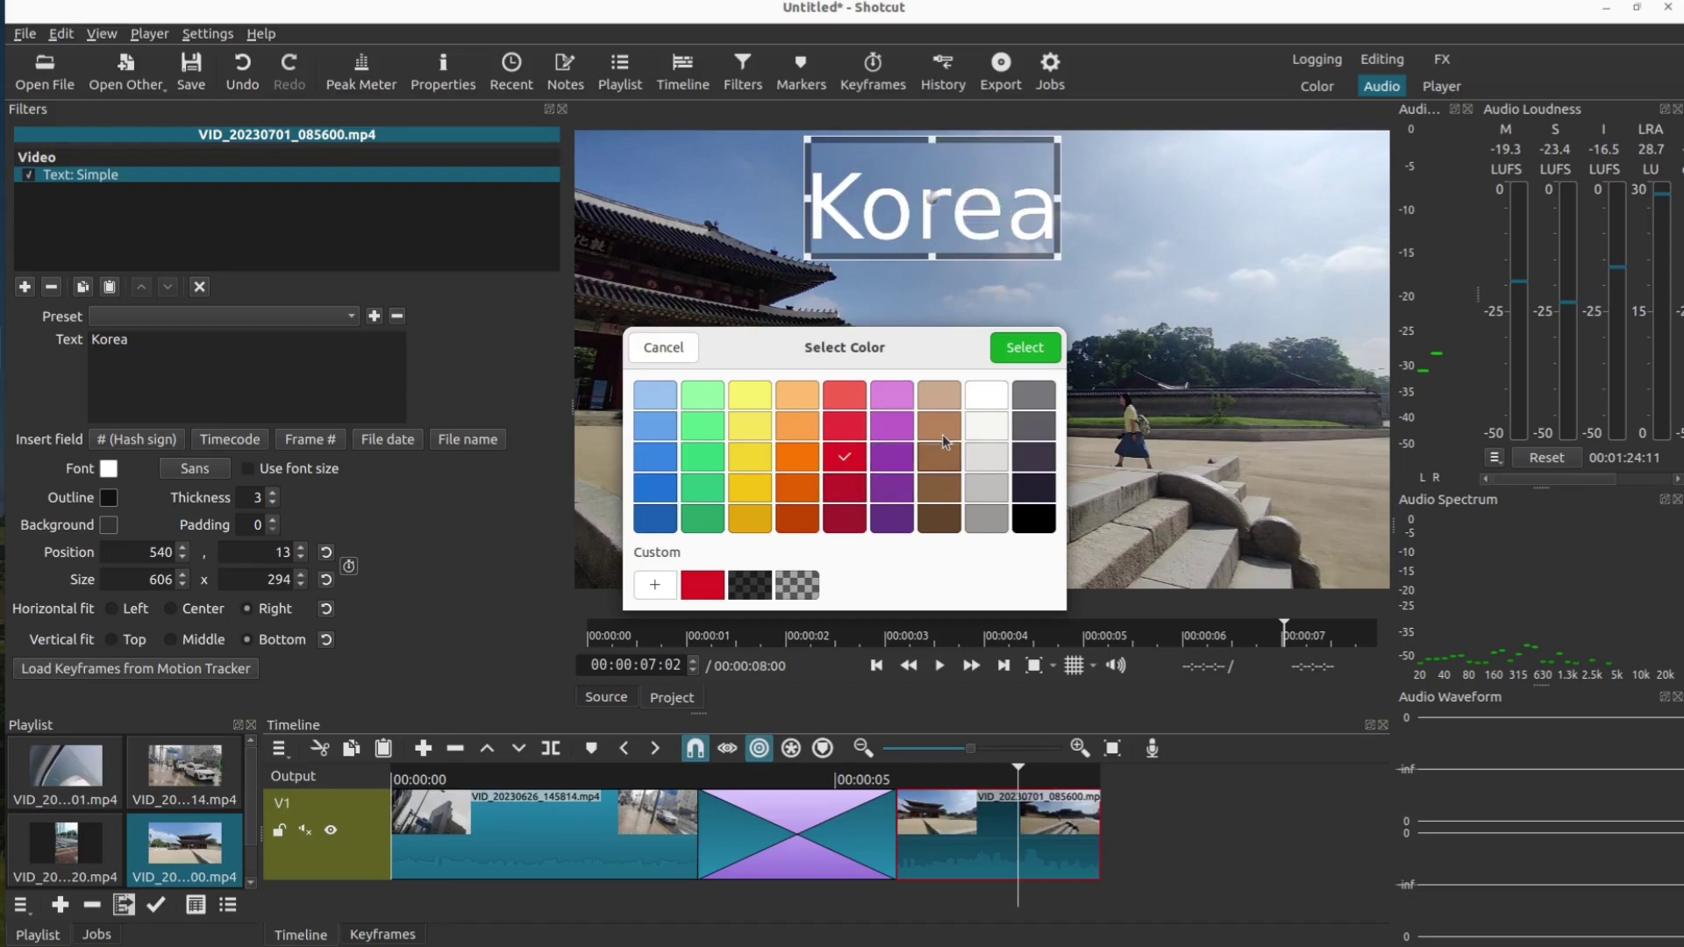
click(1020, 353)
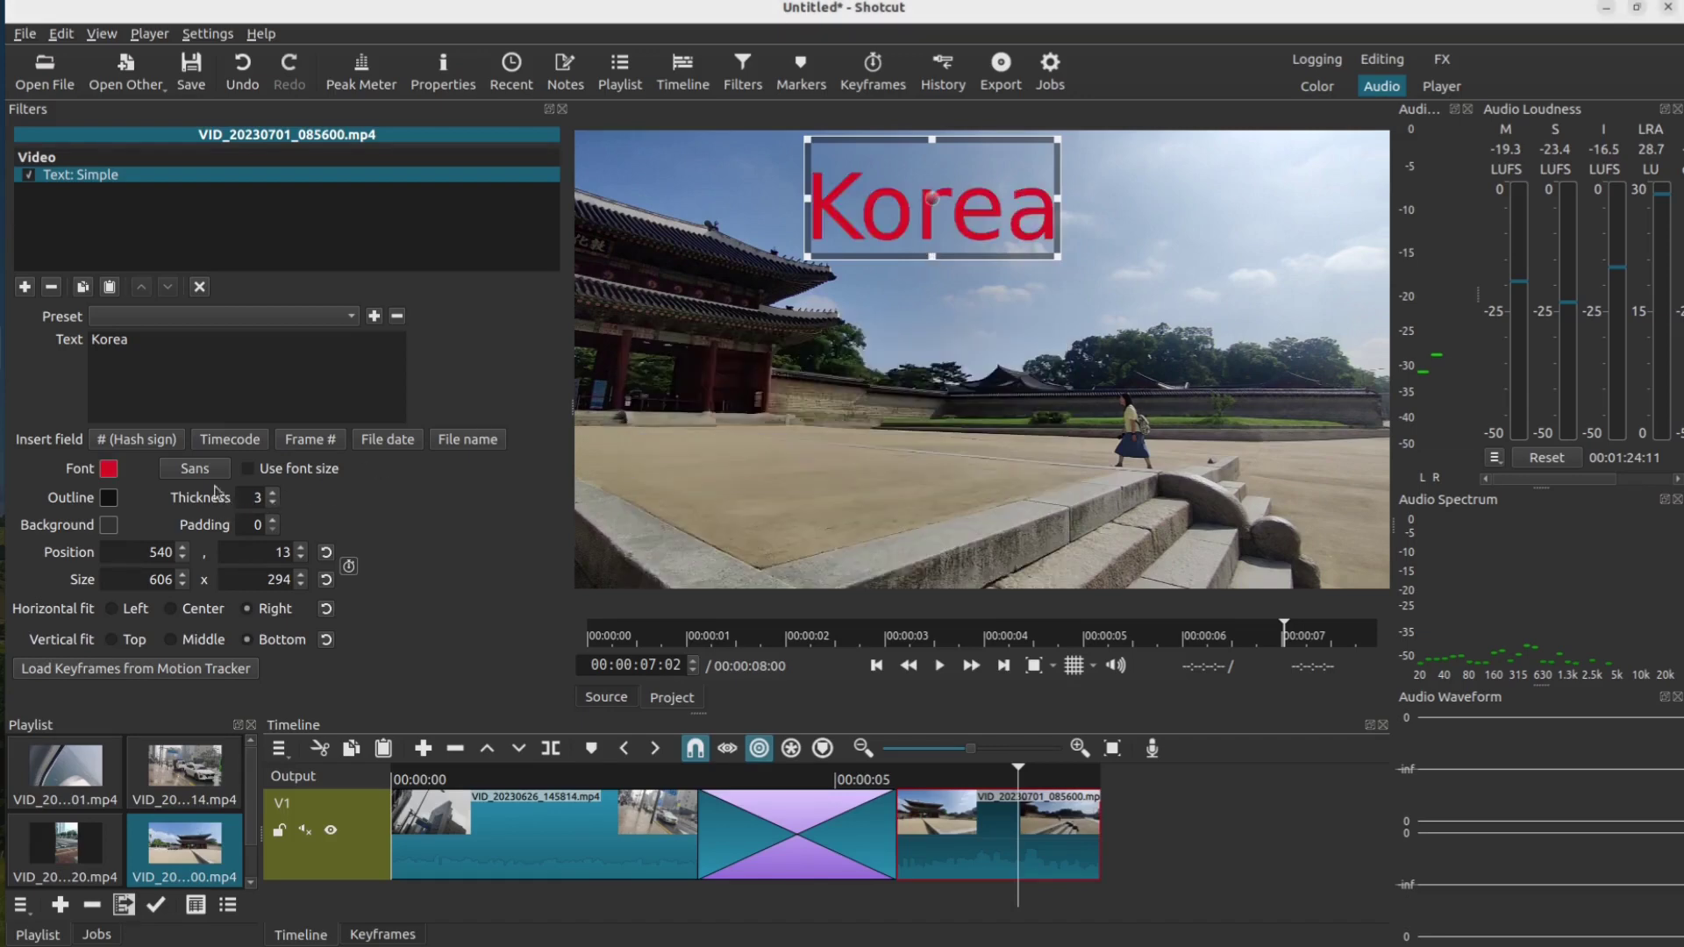
click(207, 476)
click(842, 460)
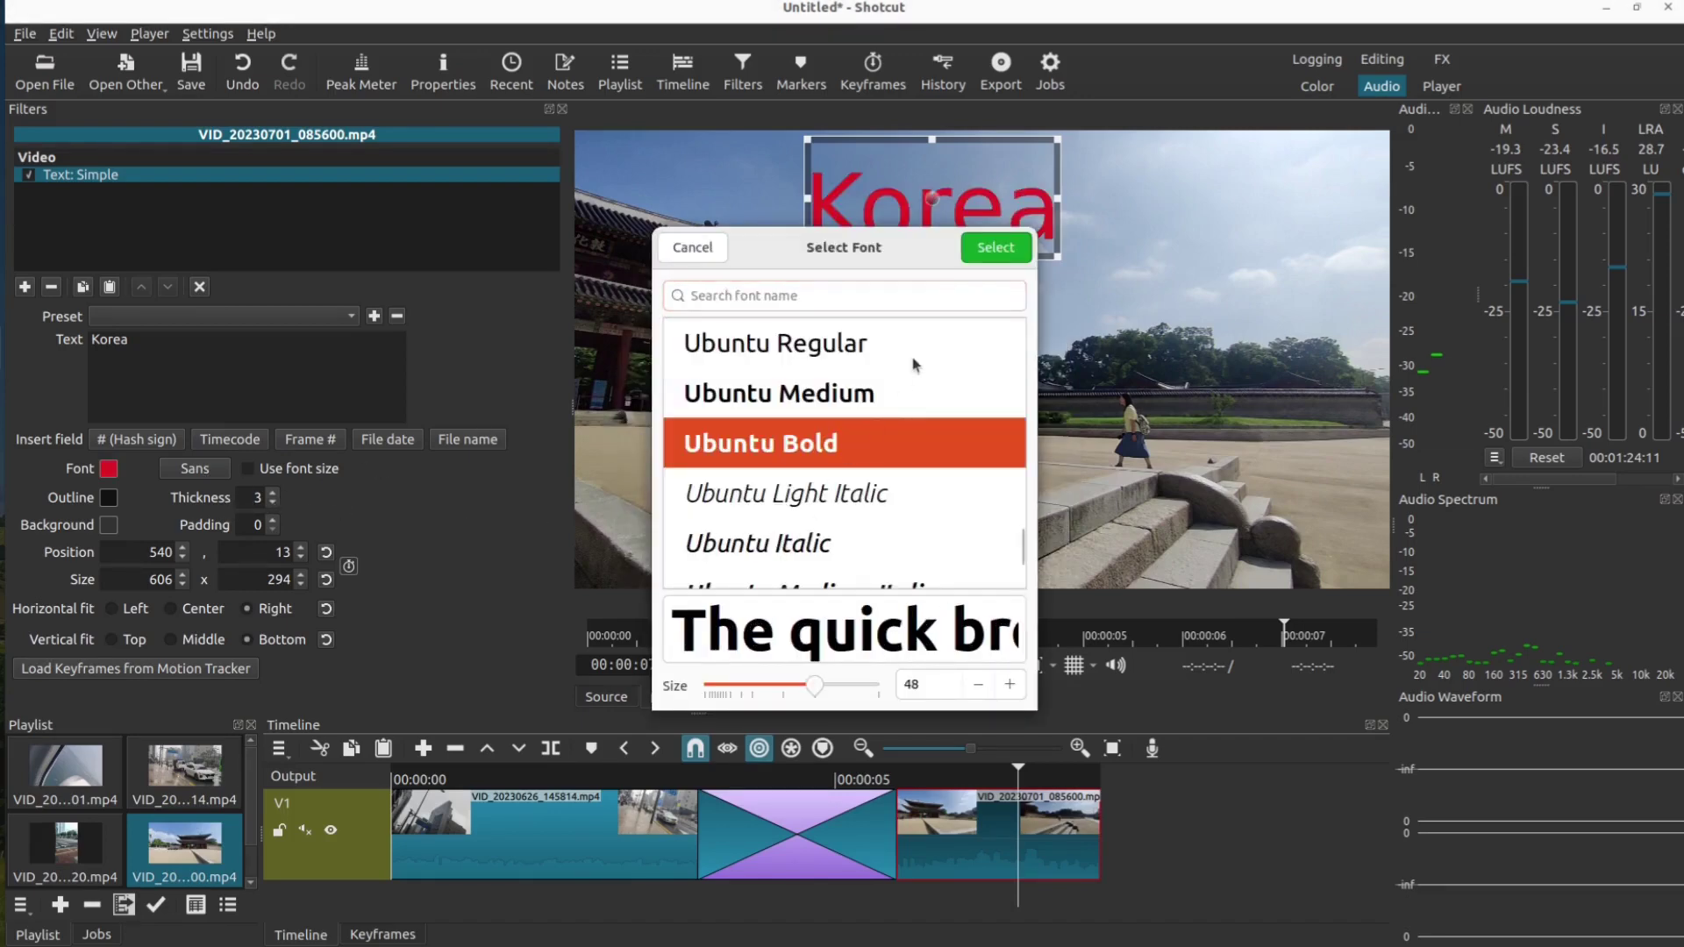
click(994, 250)
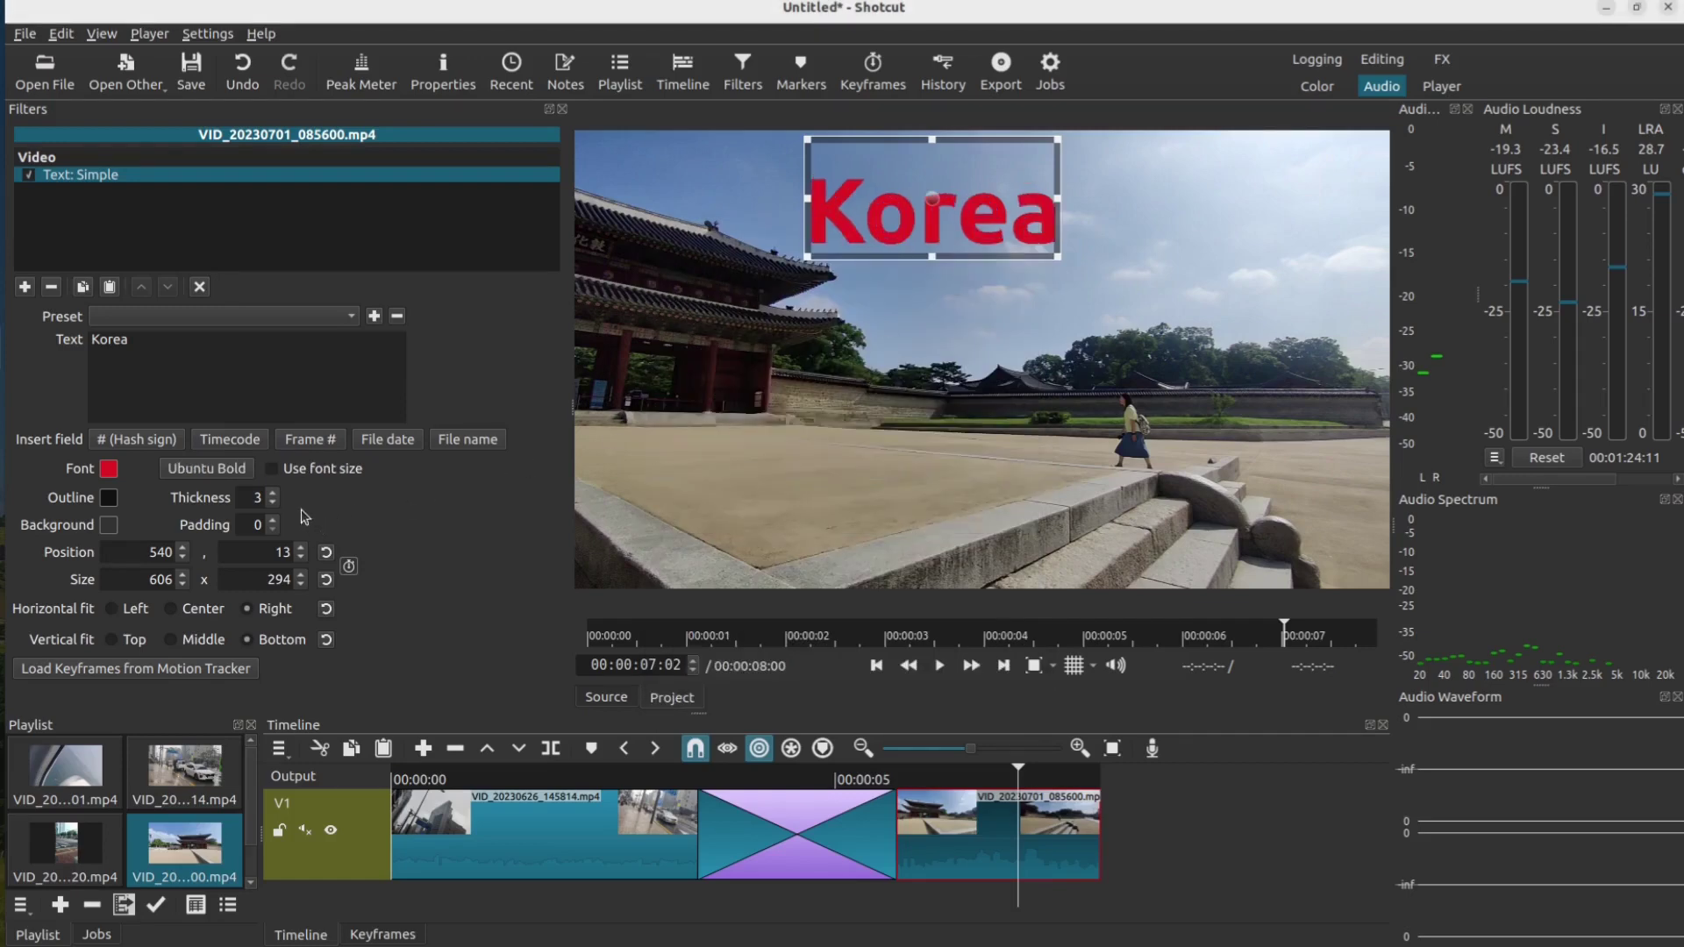
Give the Korea text a solid black outline with a thickness of 17
click(113, 502)
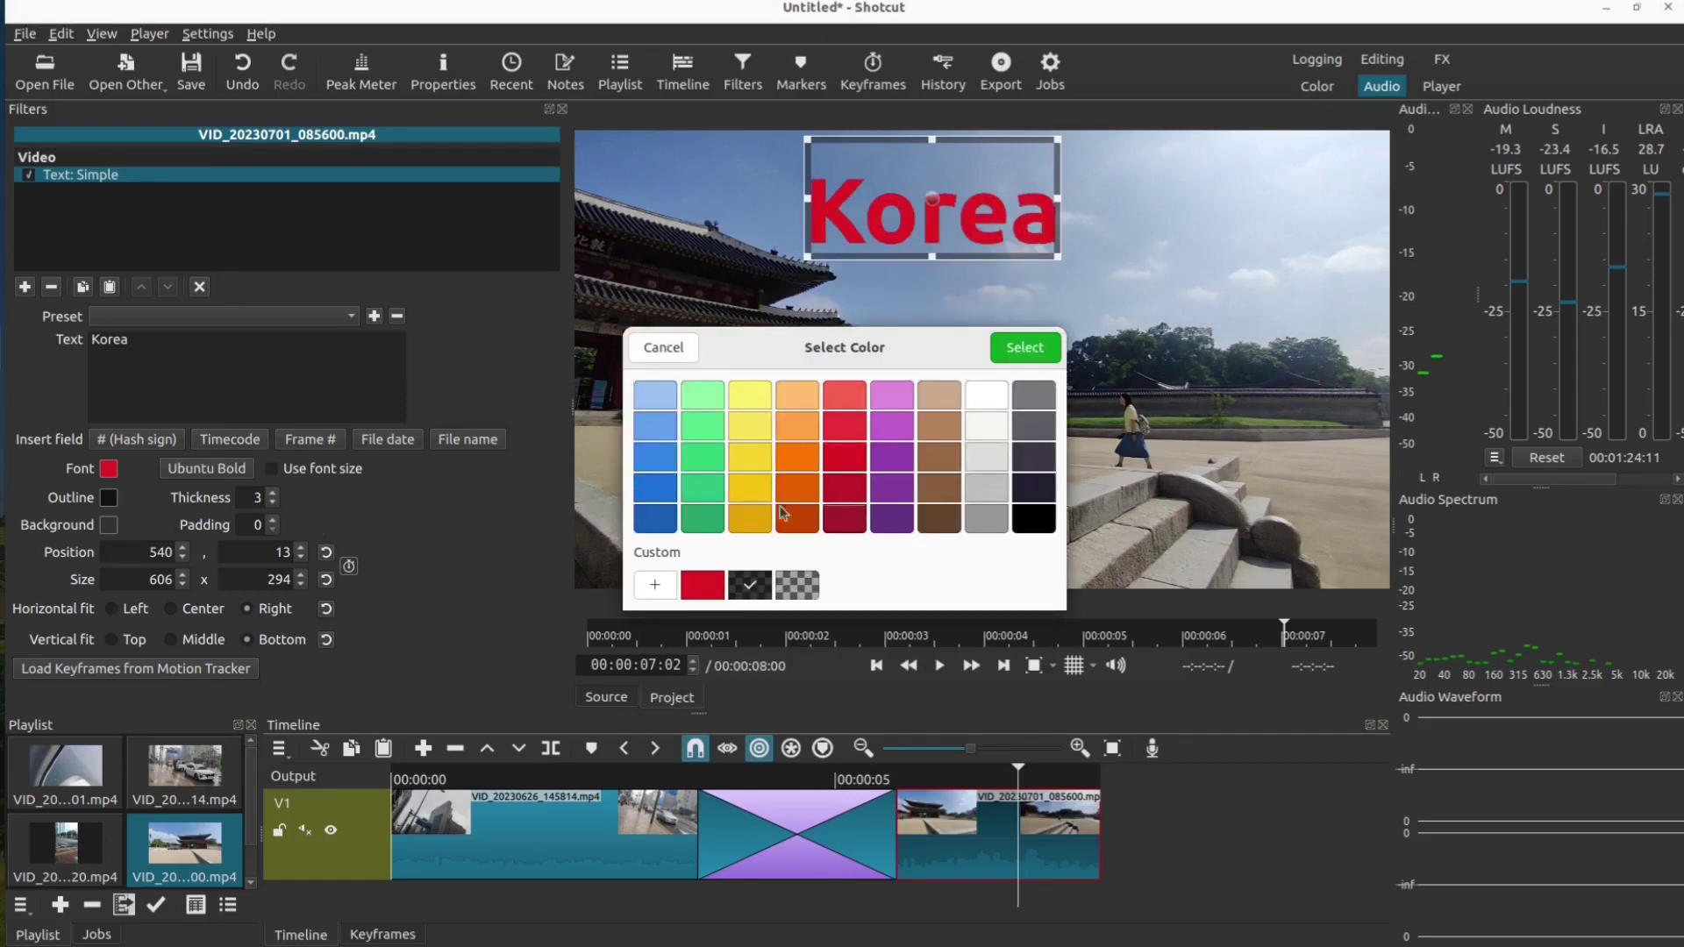
click(1039, 518)
click(1025, 349)
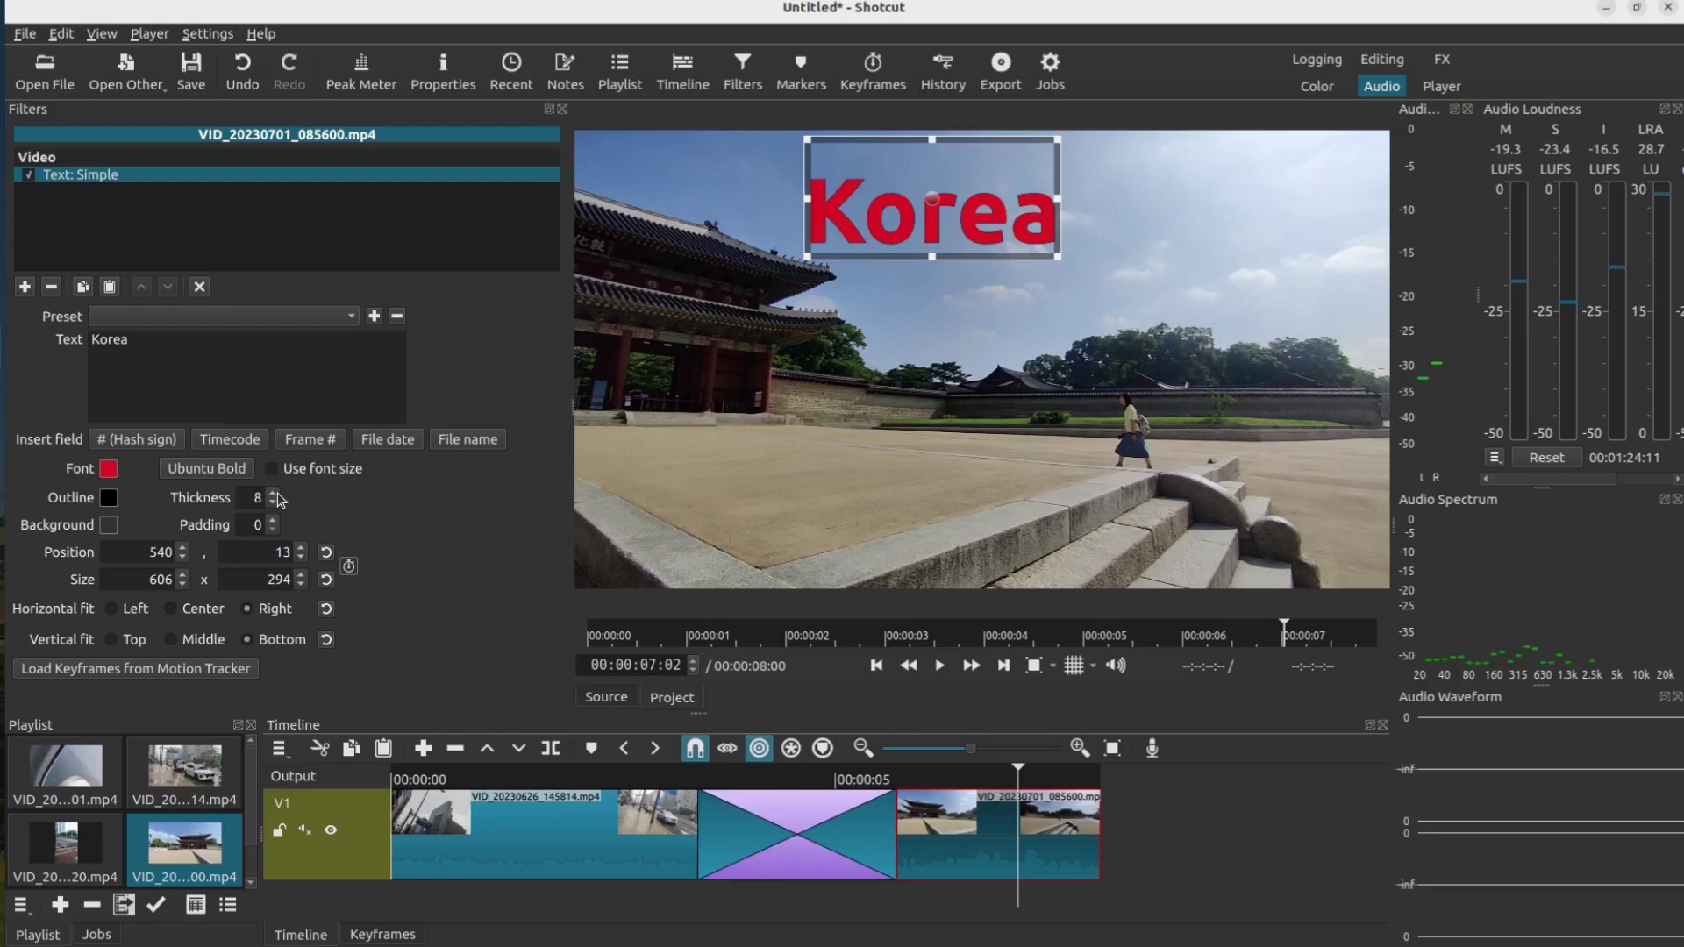
scroll(279, 500, up, 7)
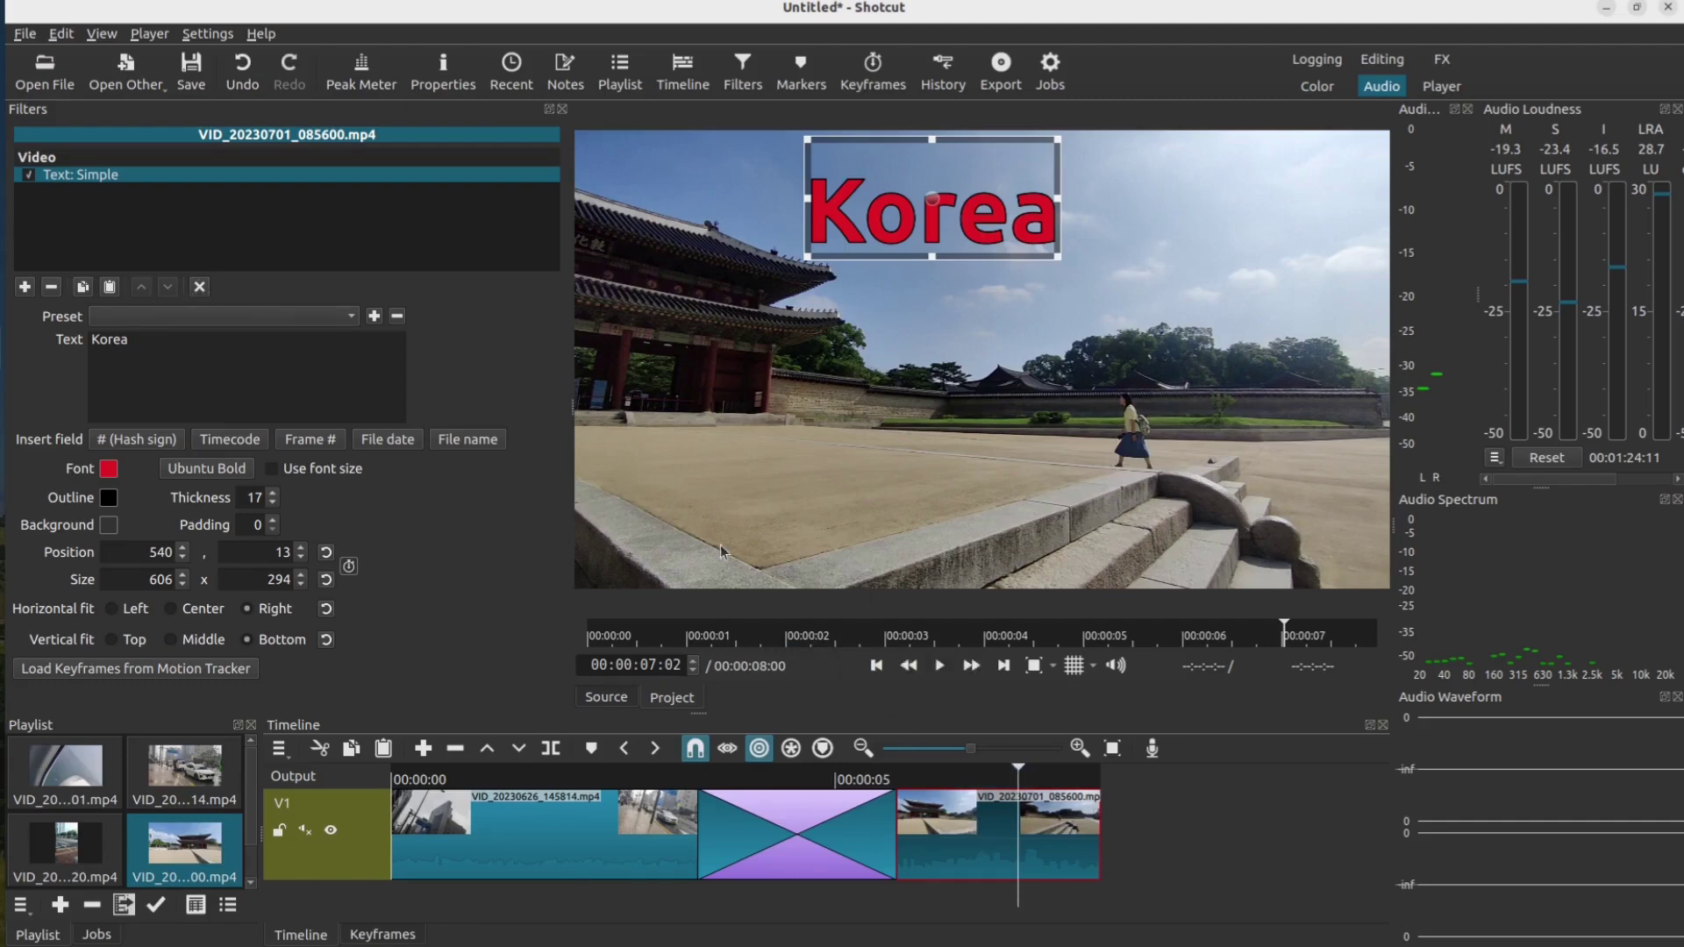
View the filters available for the whole V1 track without adding one
click(368, 862)
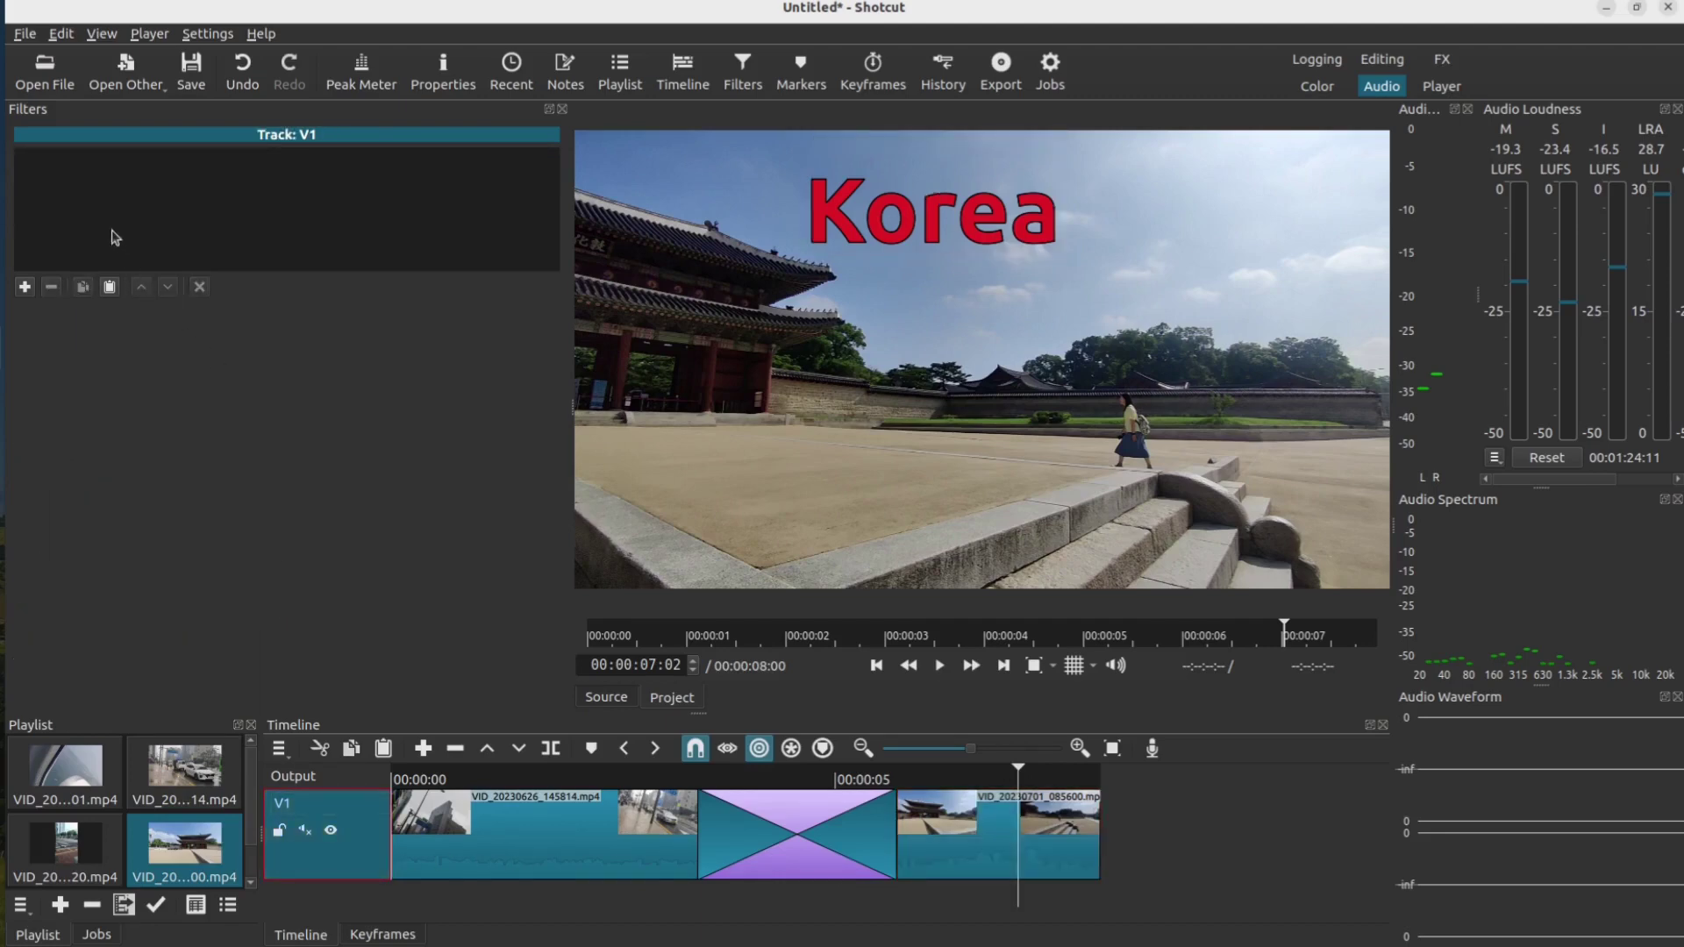
click(26, 289)
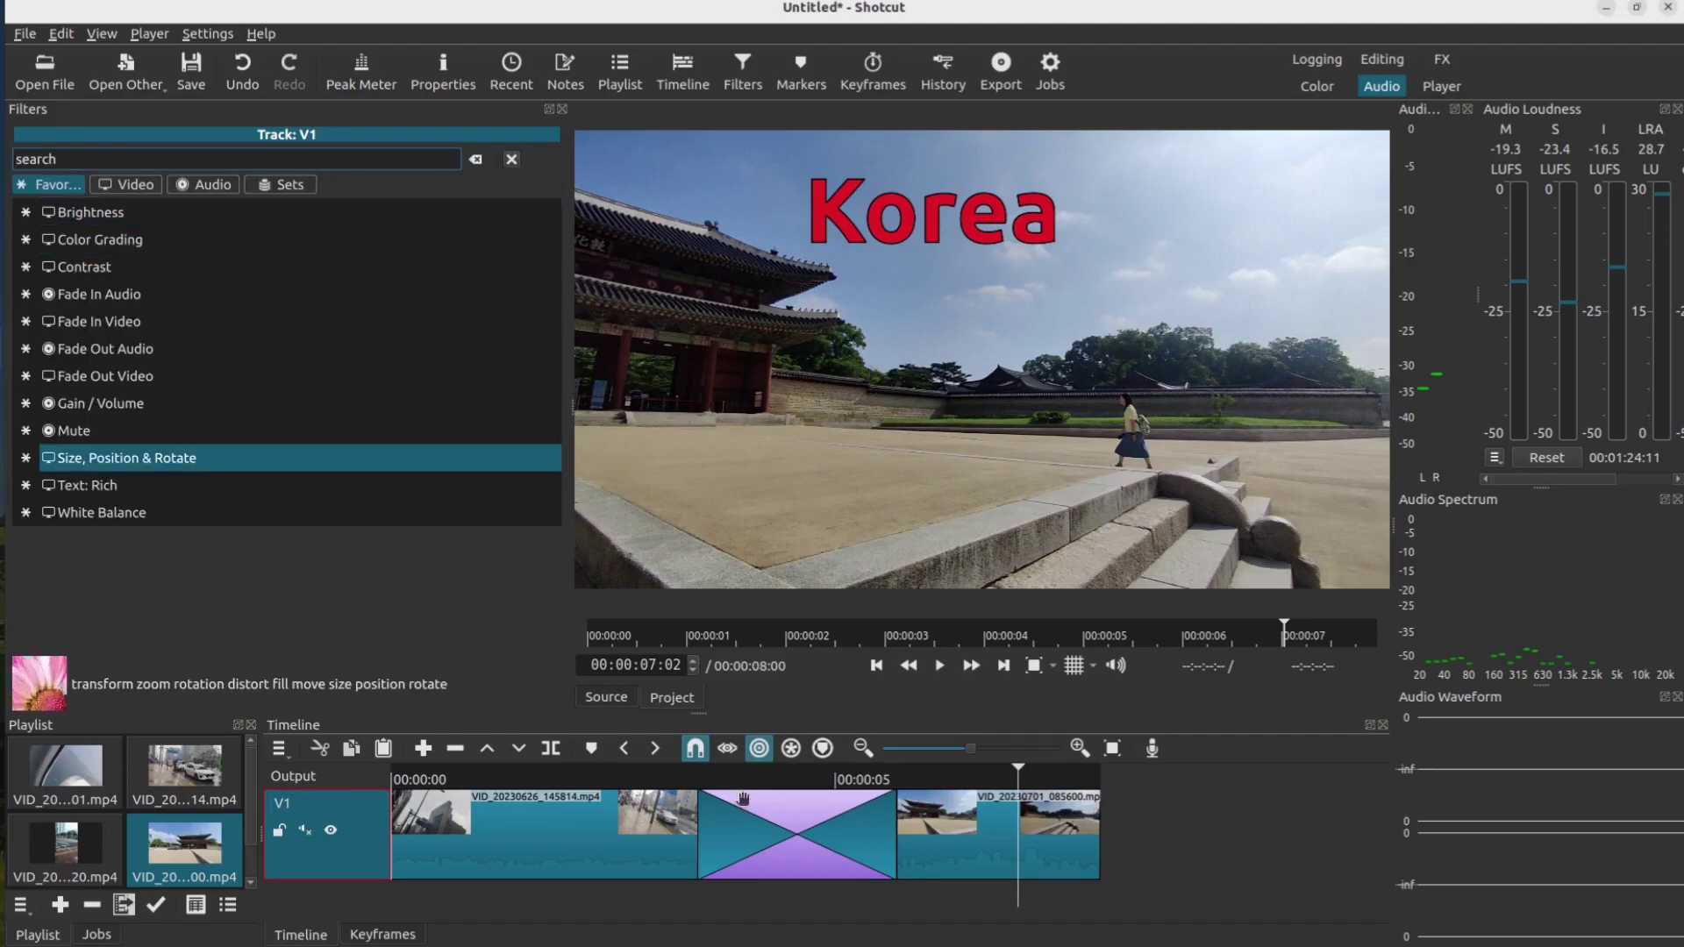
click(1101, 772)
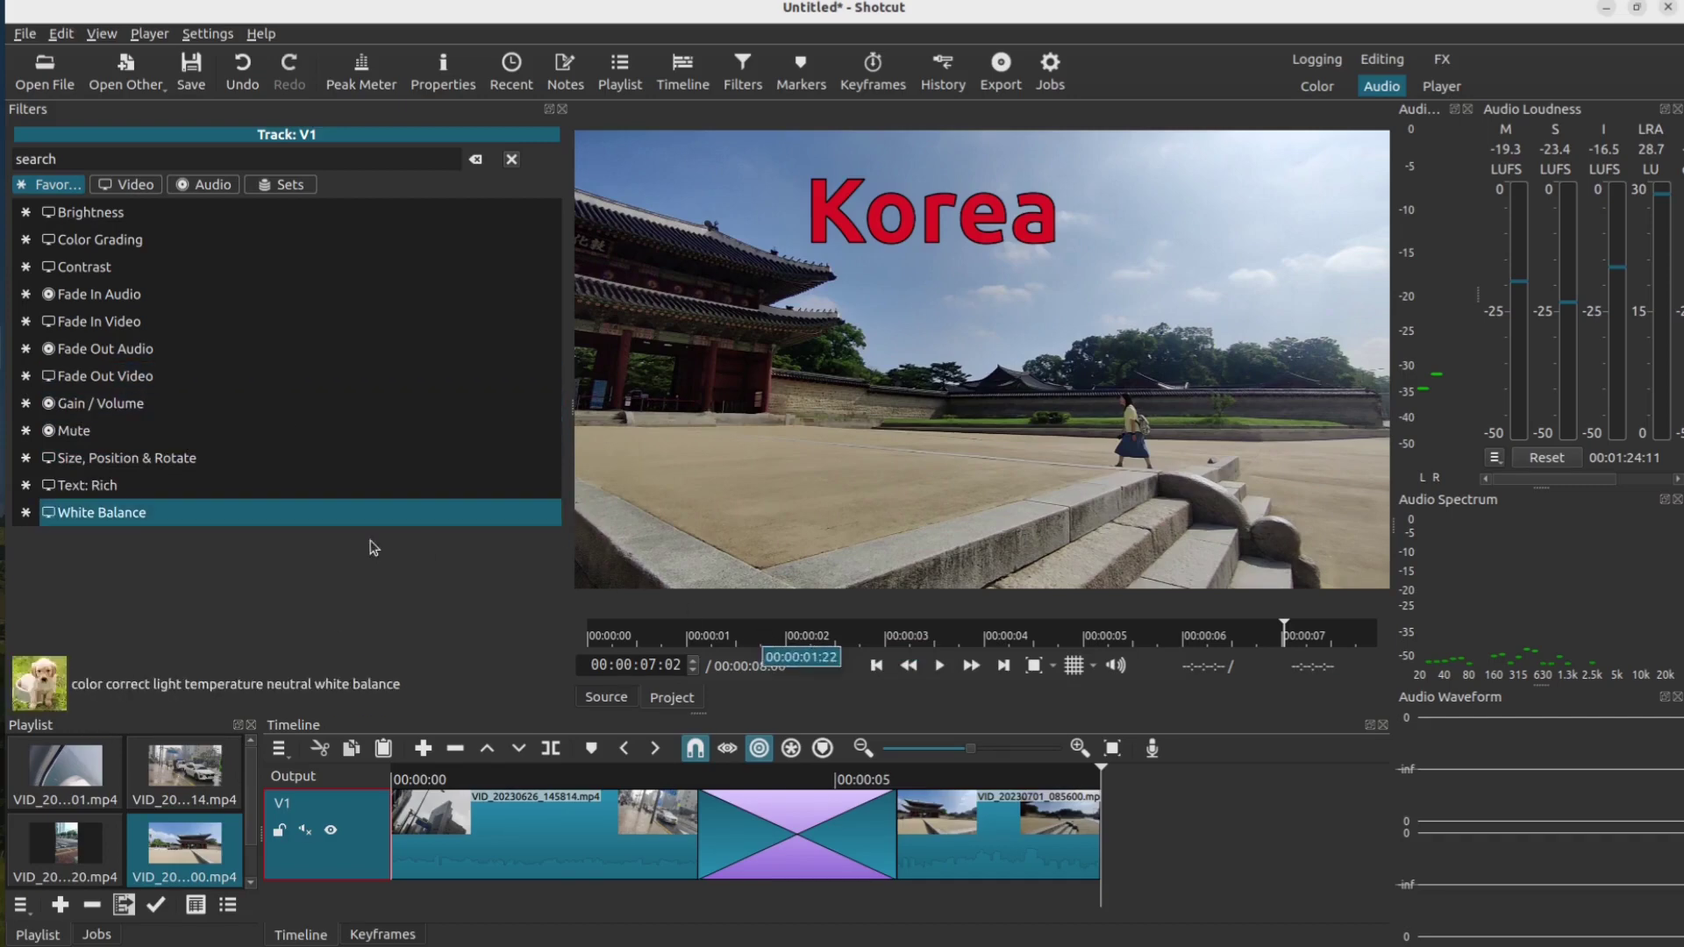
key(Escape)
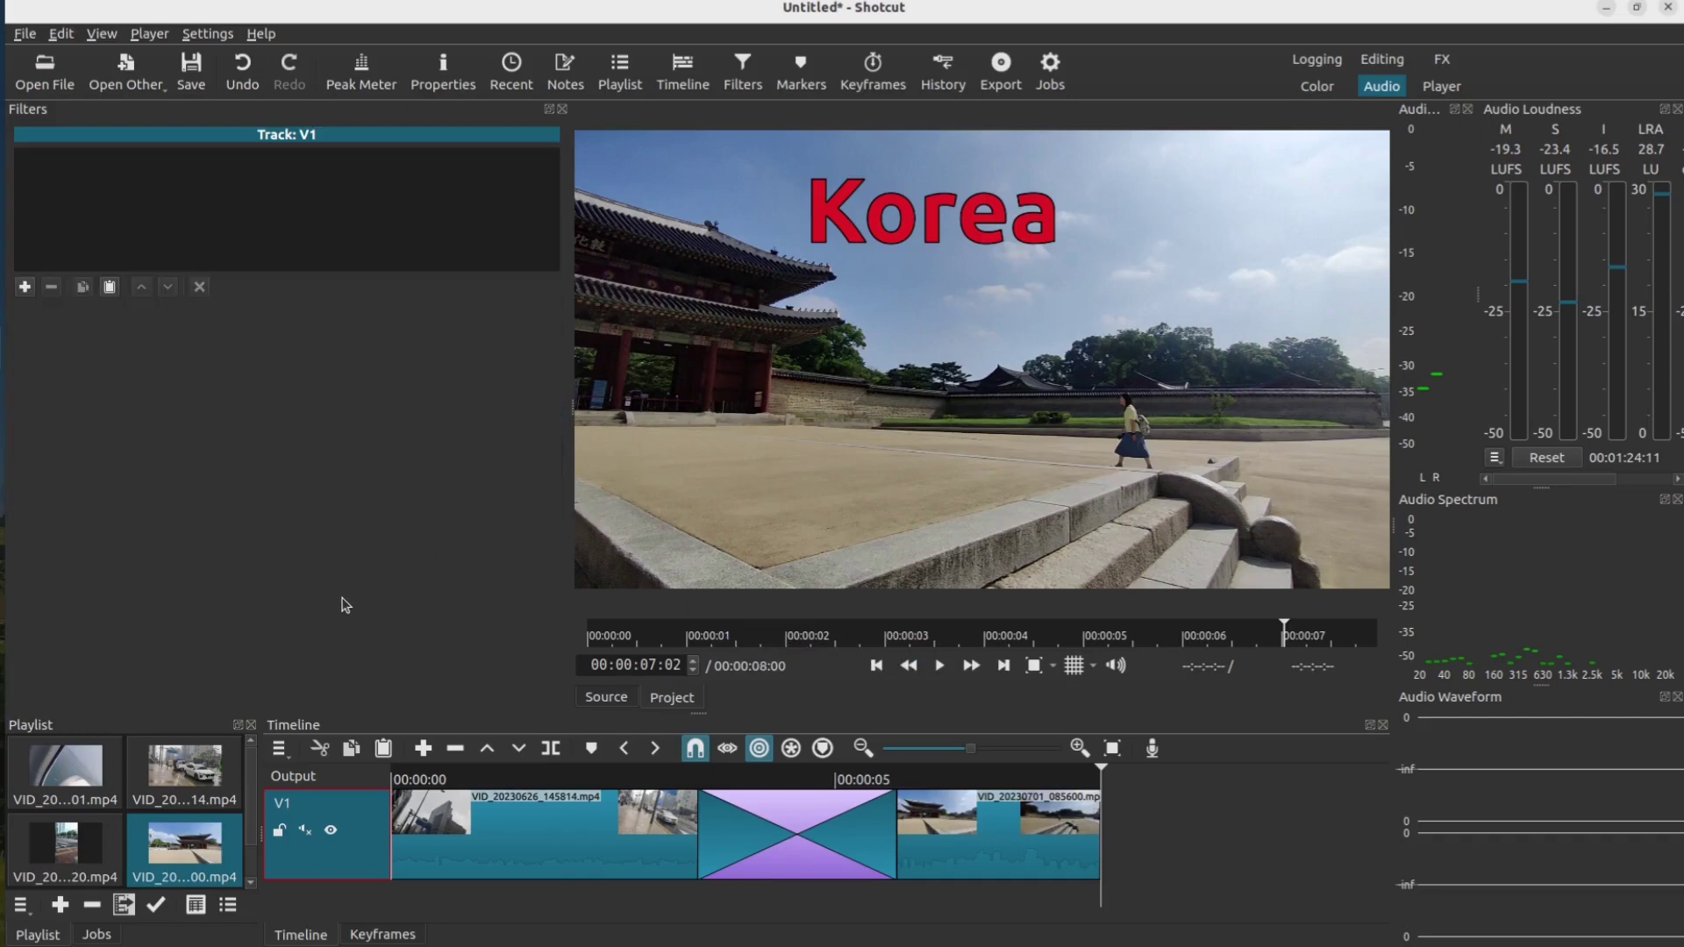
Select the VID_20230701_085600.mp4 clip and play the timeline from just before the transition to the end
click(992, 846)
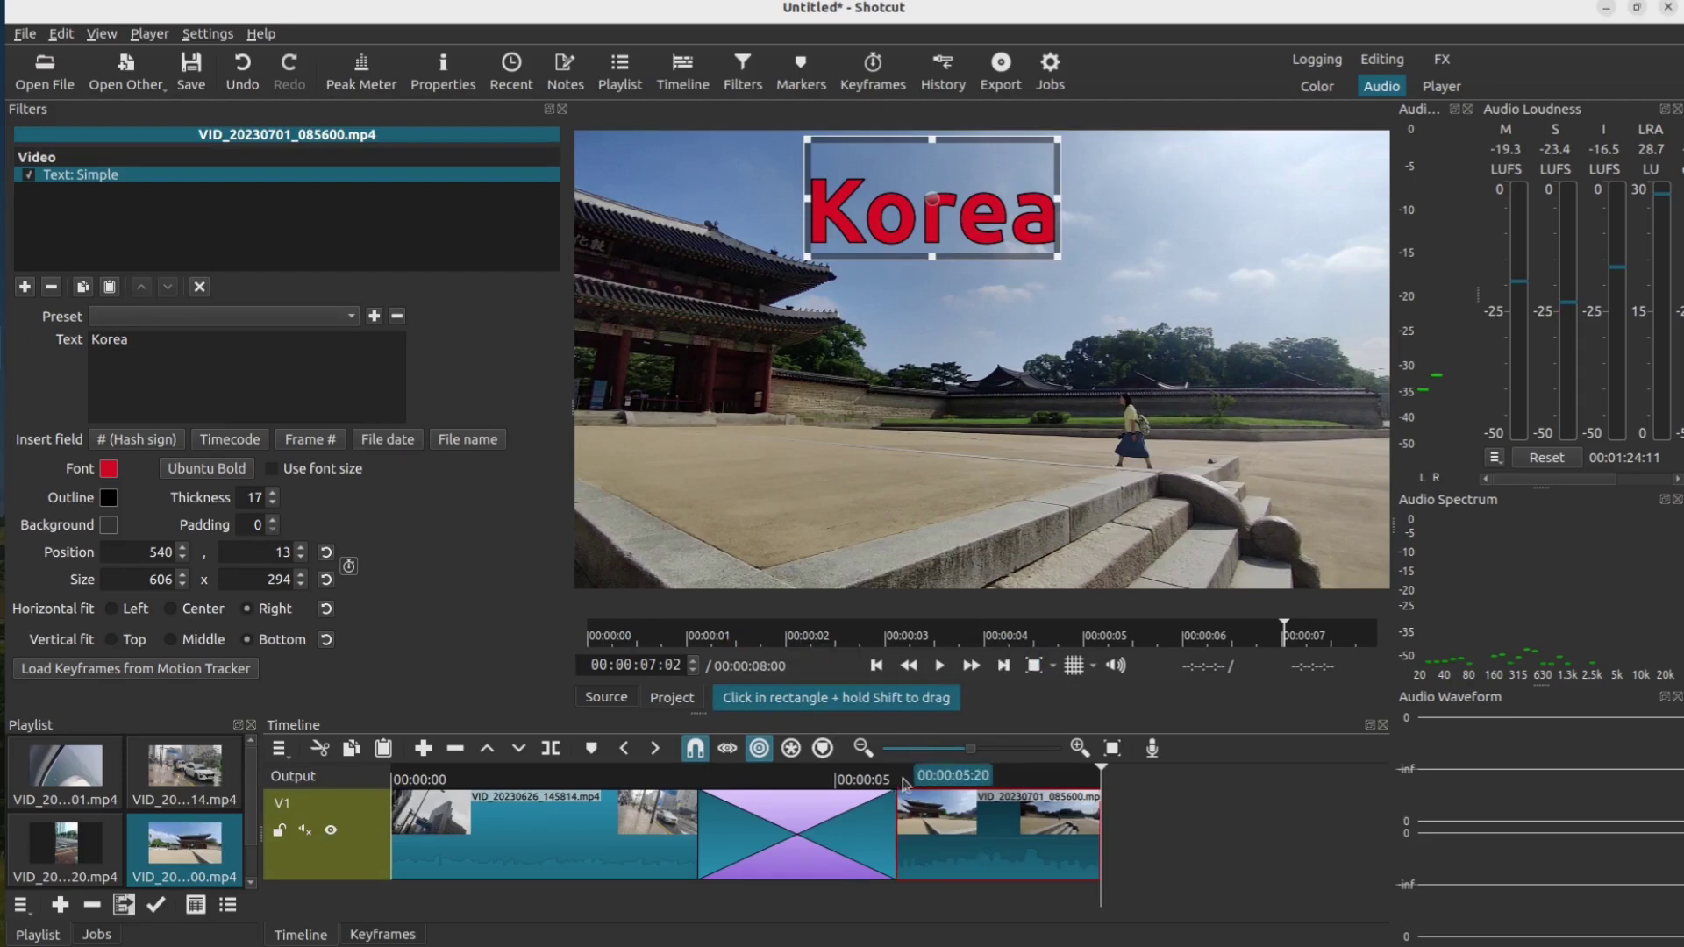
click(811, 778)
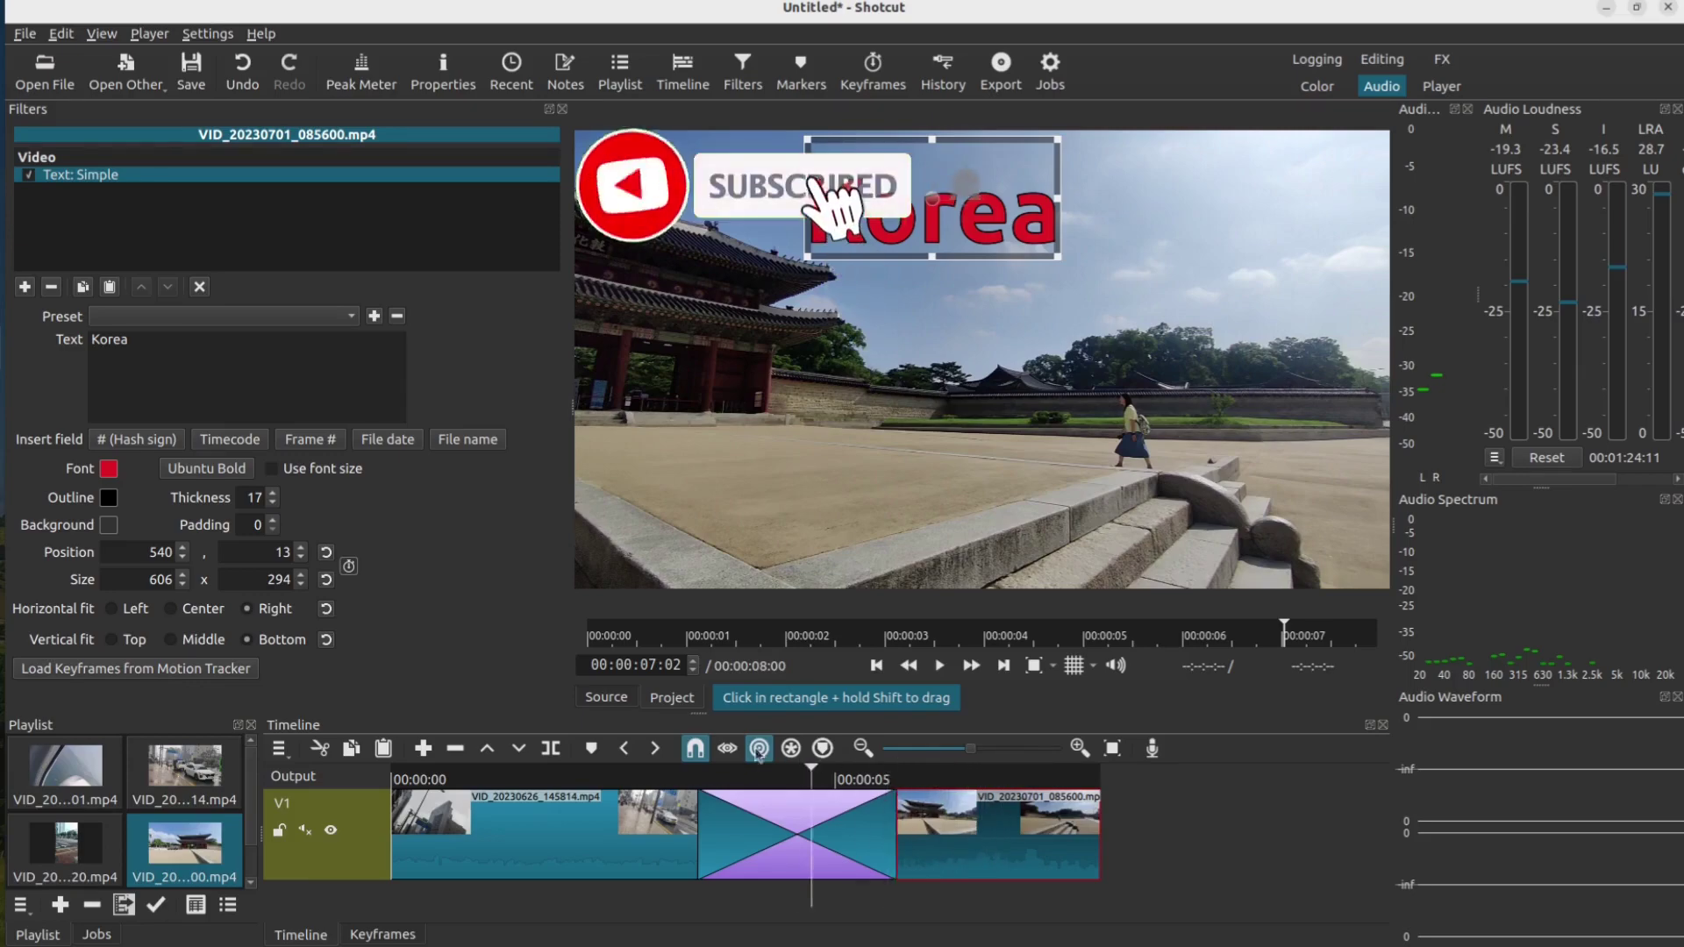
click(671, 776)
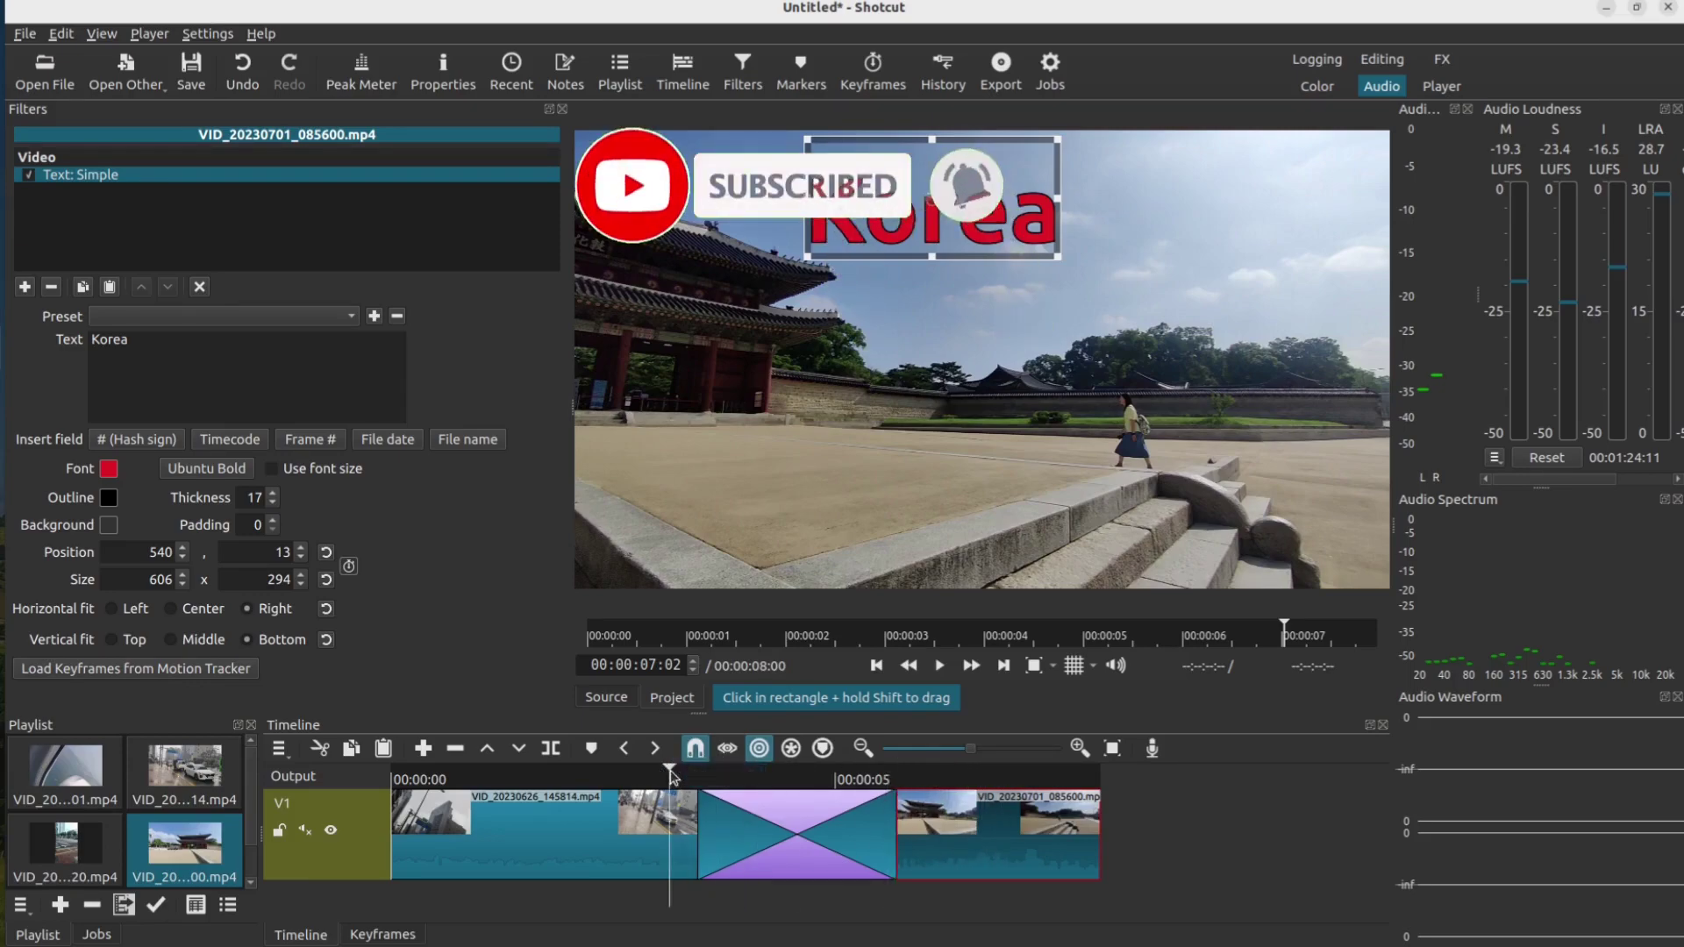
key(space)
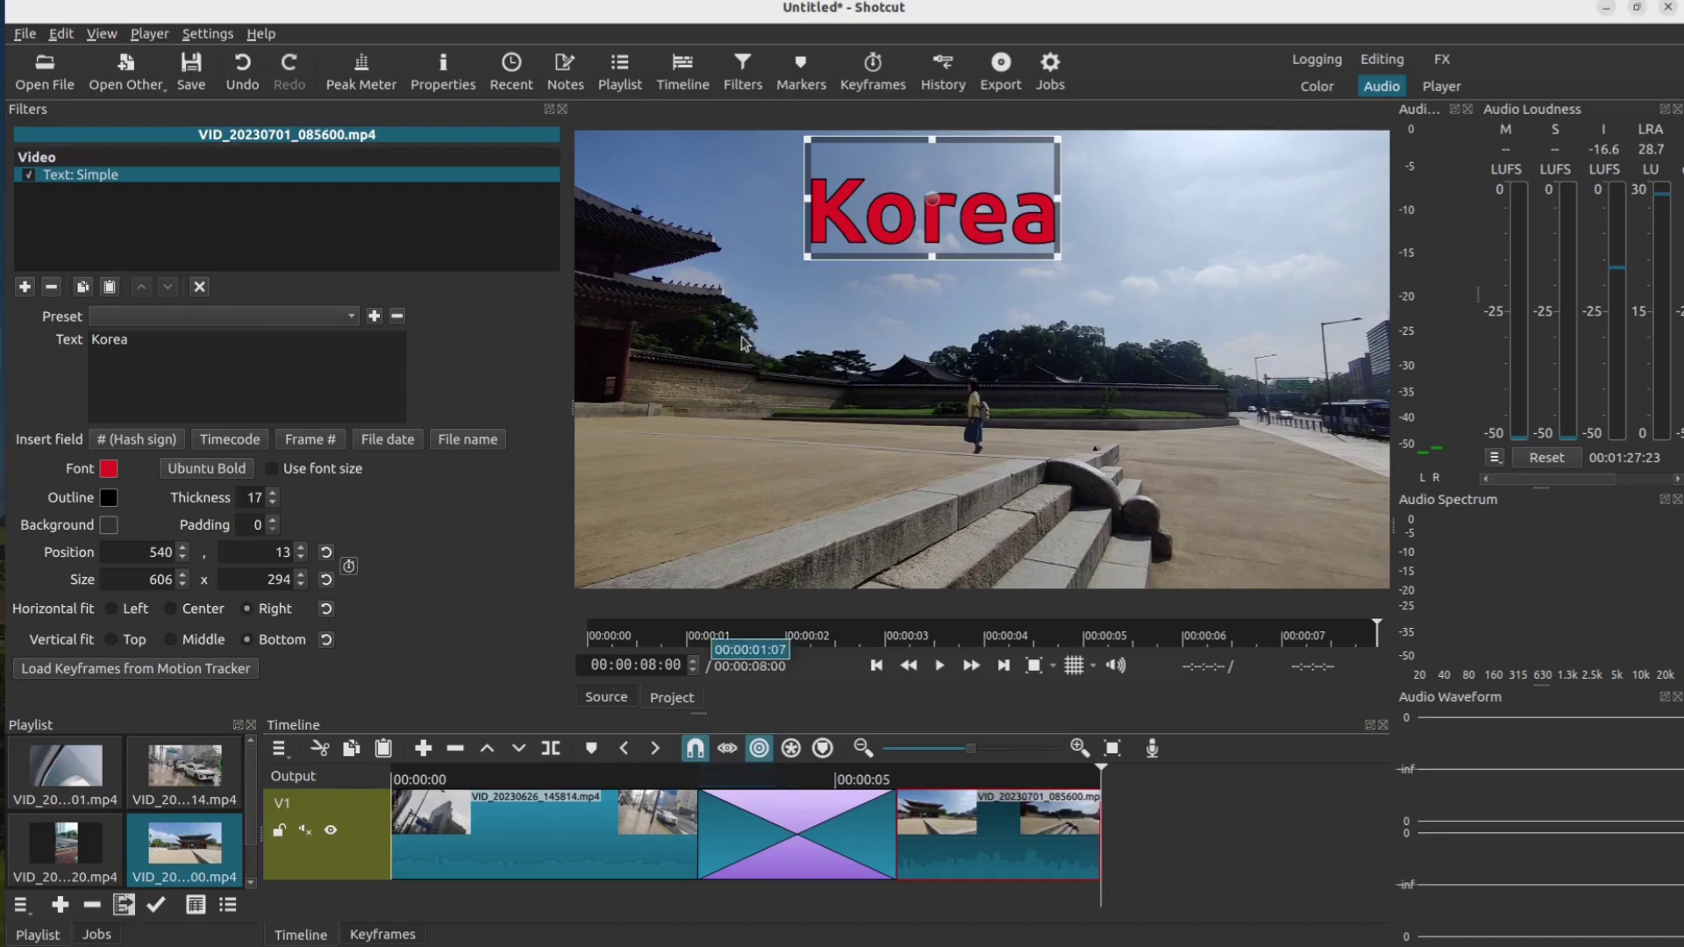
Enable position and size keyframes for the Korea text at 00:00:07:22 on the timeline
click(897, 781)
drag(899, 781, 1079, 783)
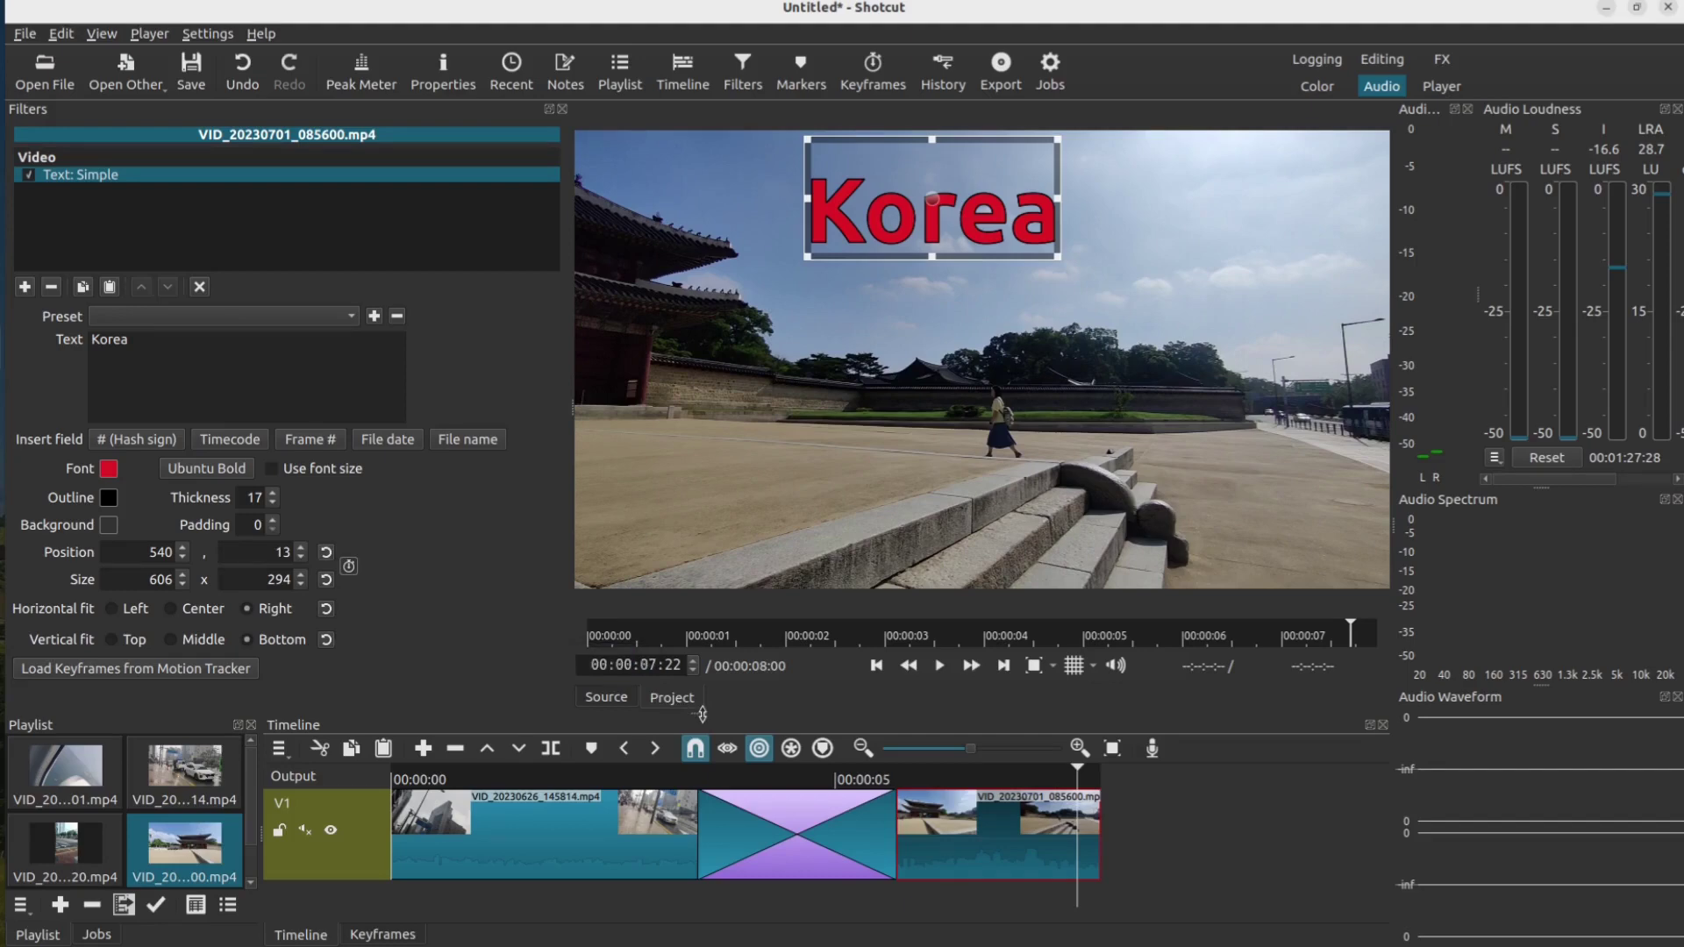
drag(705, 715, 744, 633)
scroll(399, 481, down, 2)
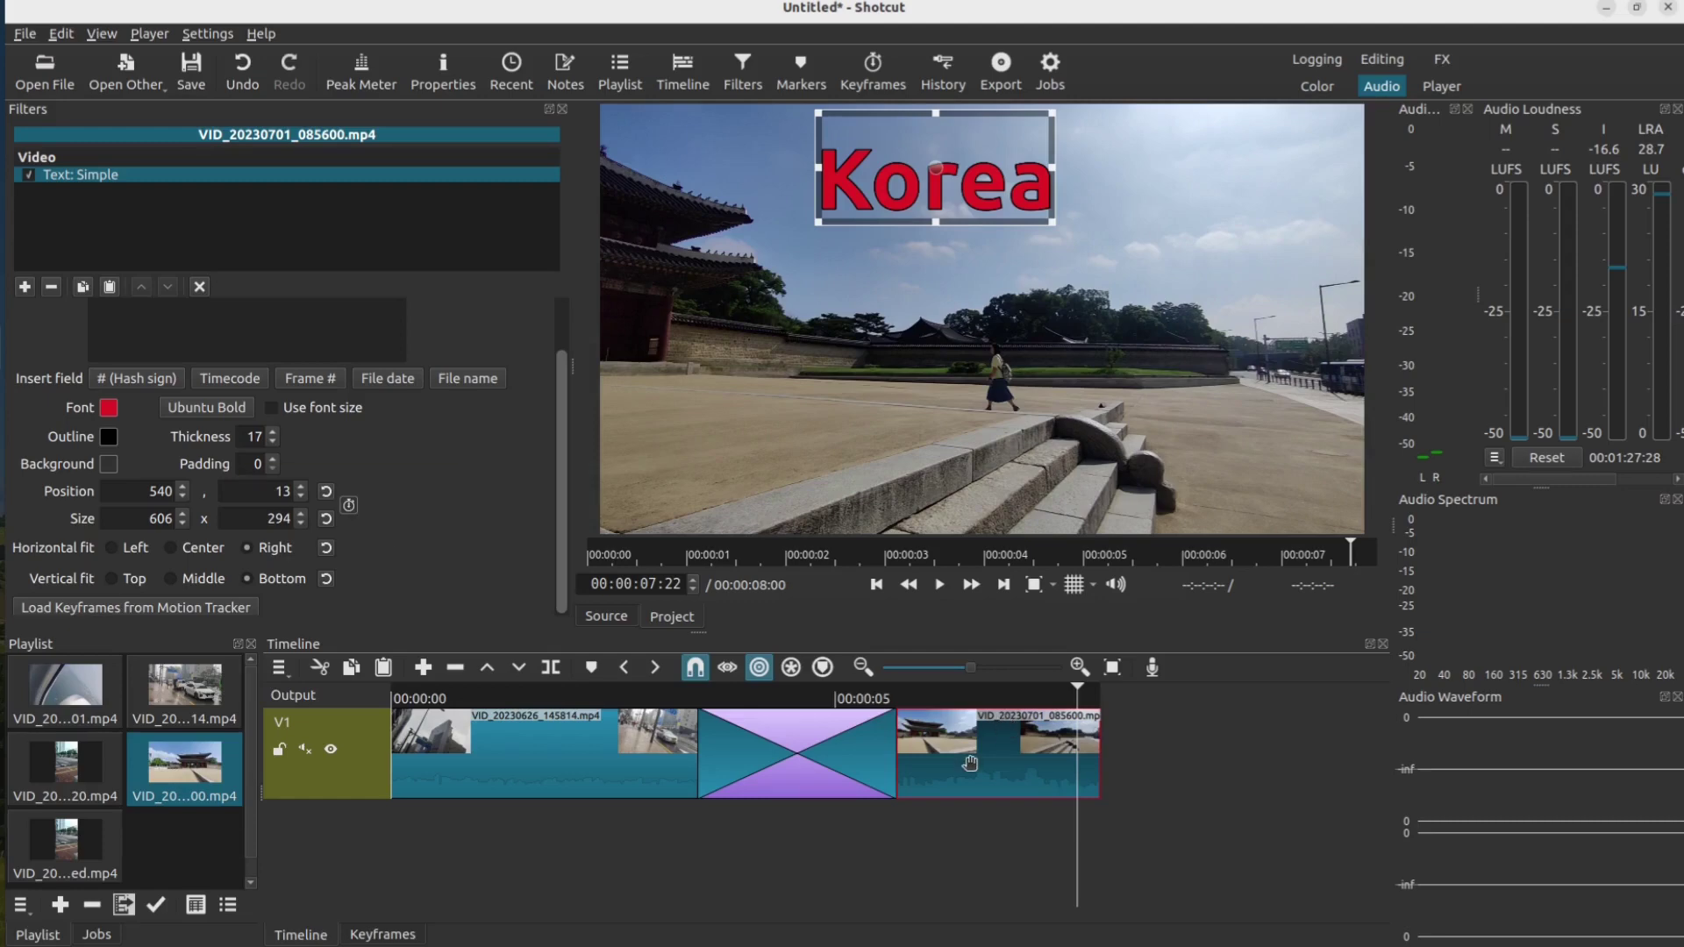
click(350, 506)
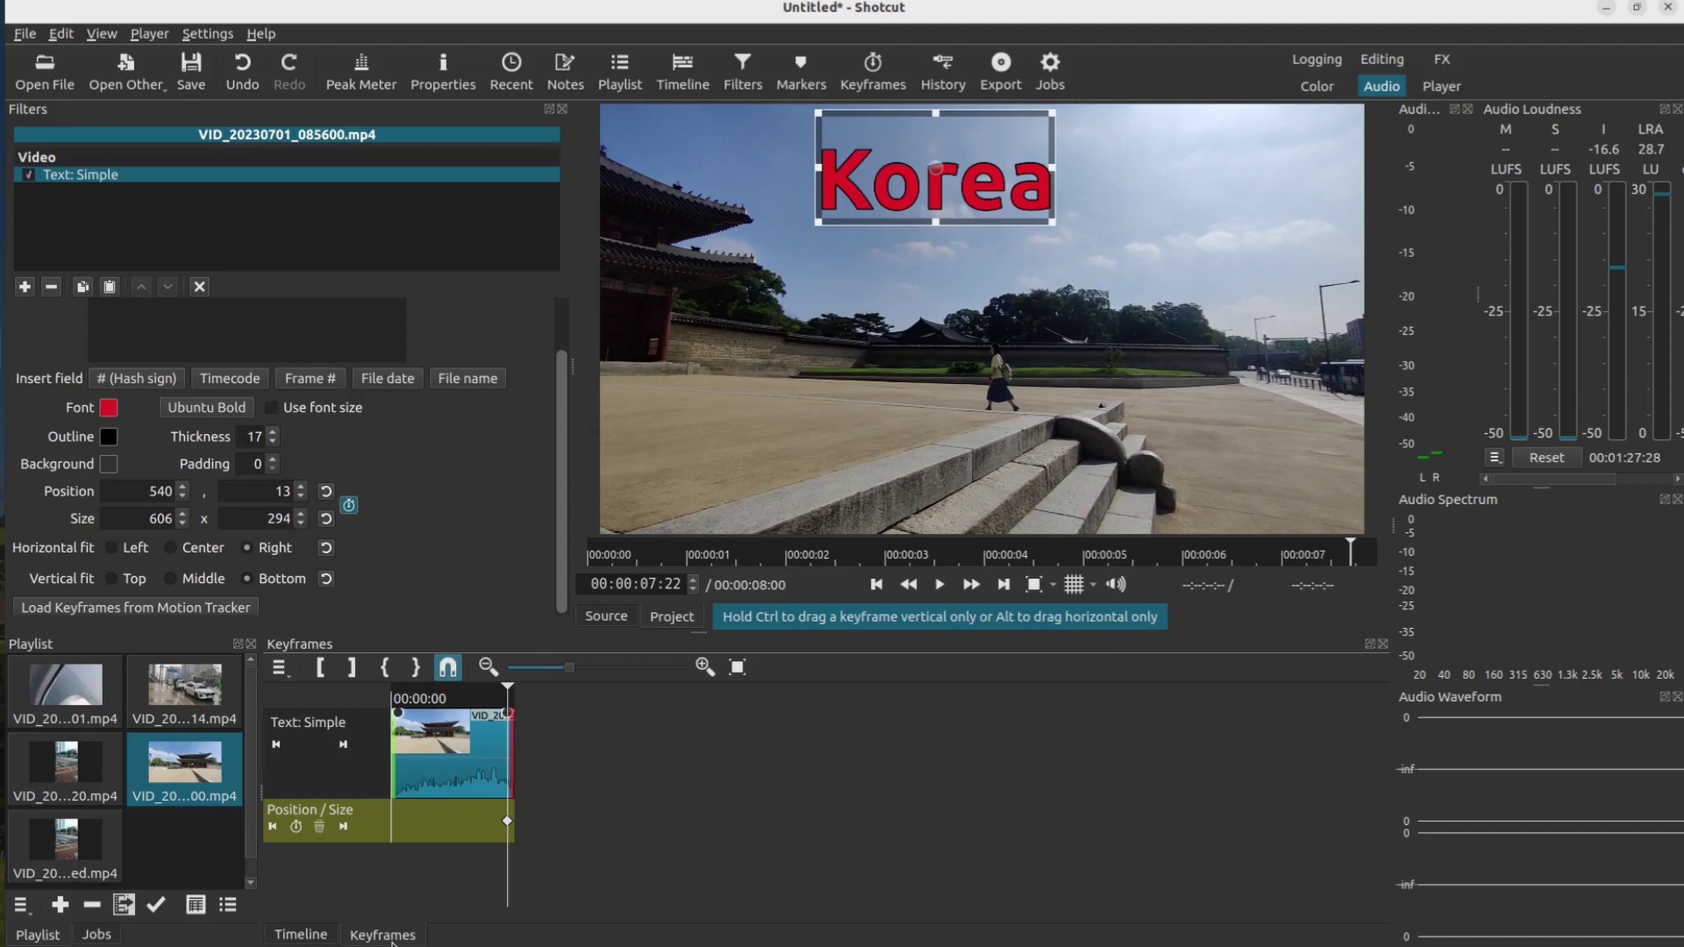
Compare the clip on the timeline with the text filter's Position / Size keyframe track at a closer scale
click(301, 935)
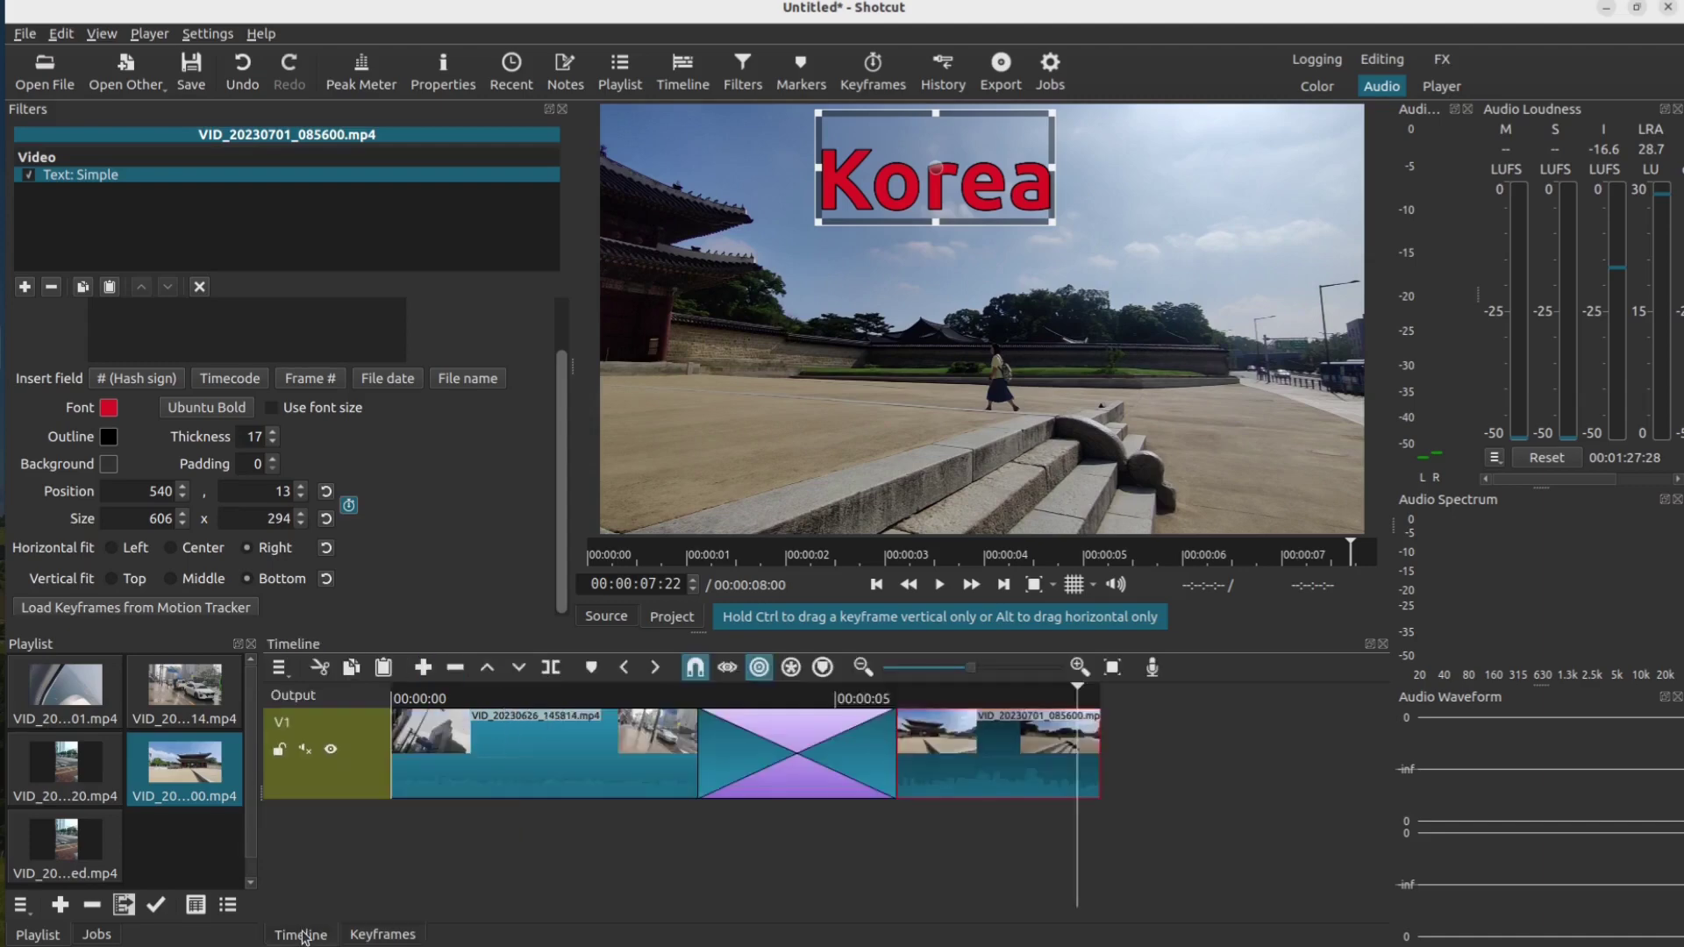
click(383, 935)
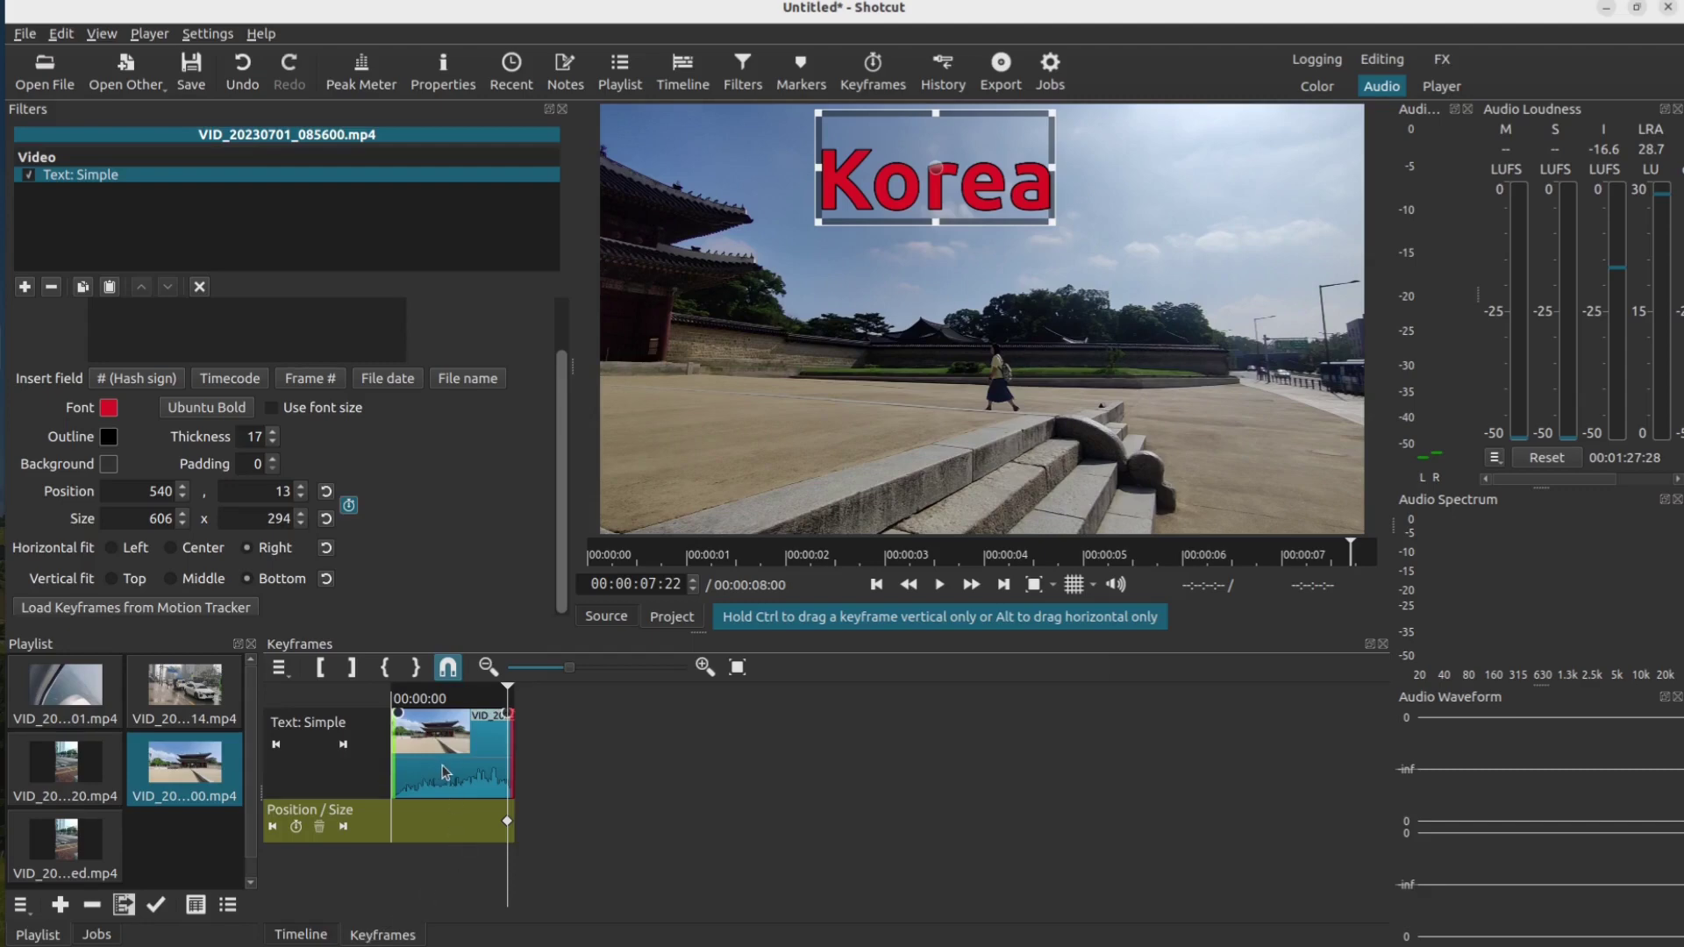
scroll(443, 772, up, 5)
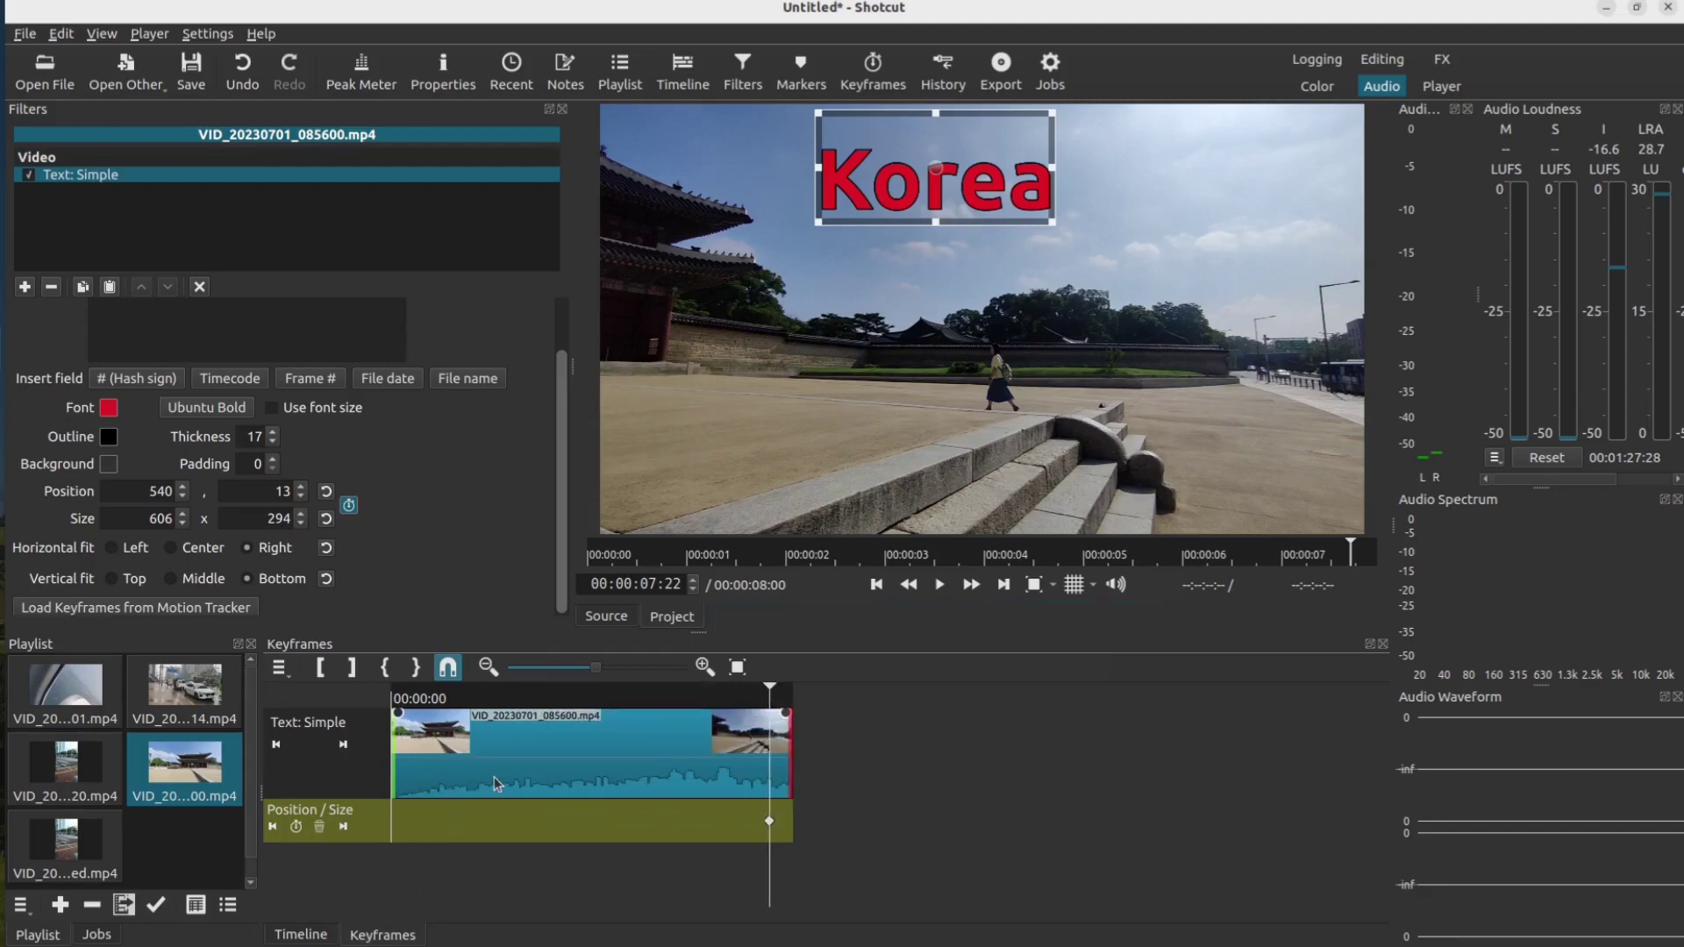
scroll(496, 782, up, 4)
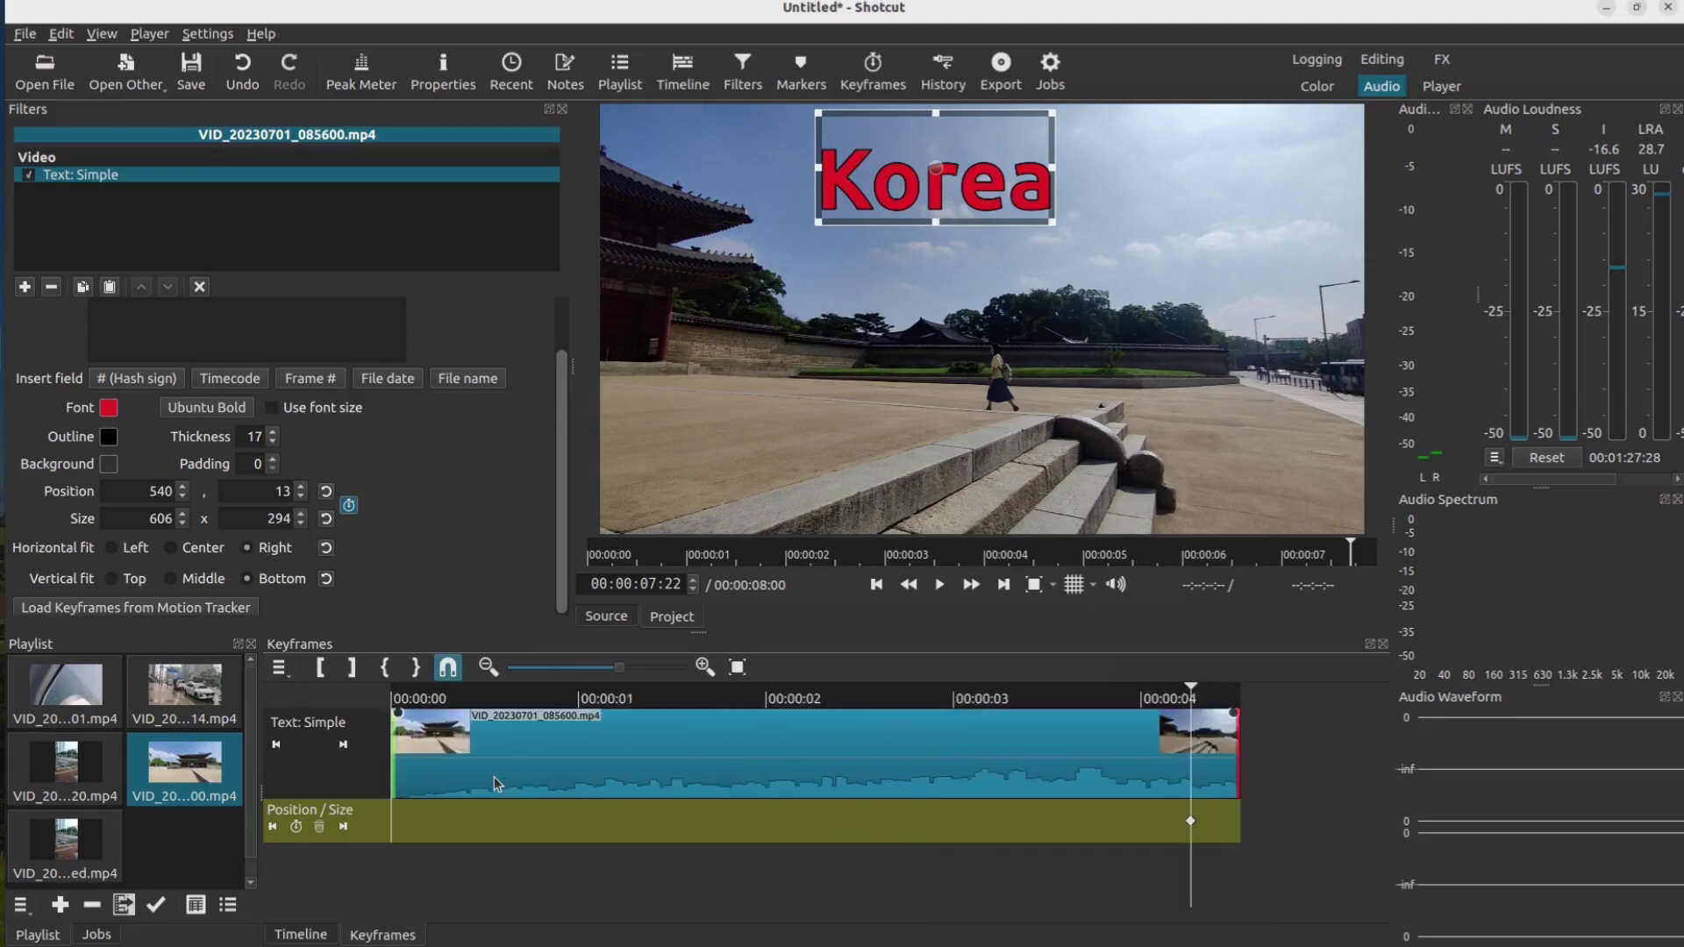
scroll(493, 777, down, 3)
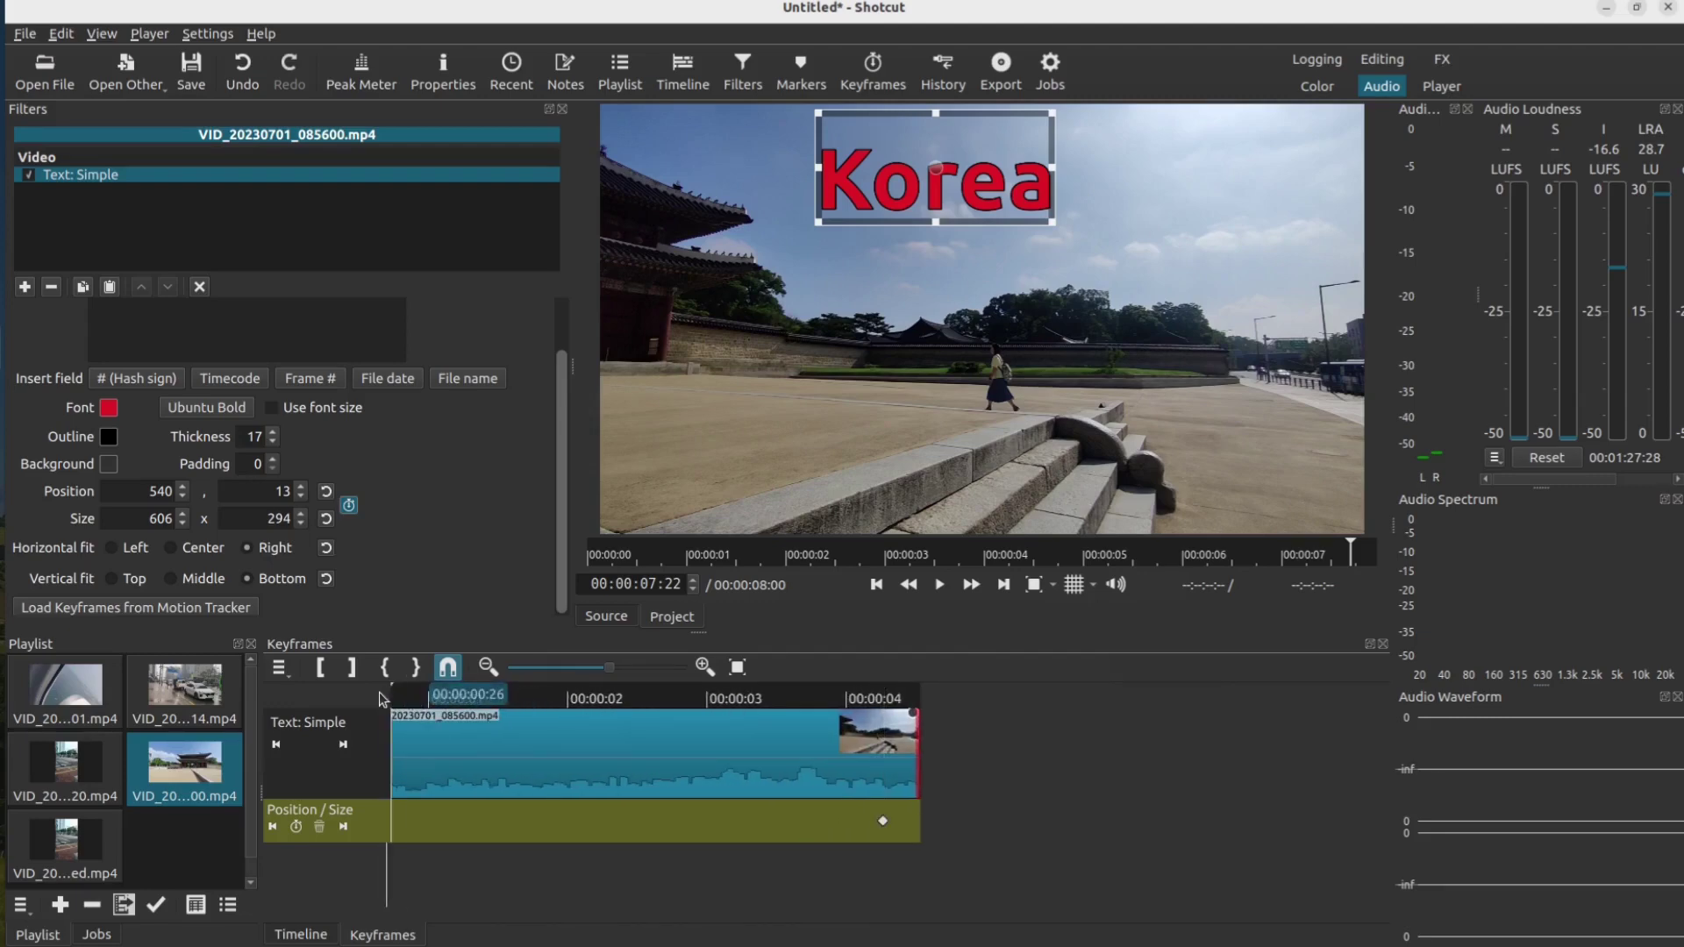
Add position and size keyframes at 00:00:03:17 and 00:00:04:19, moving the Korea text to about 800, 61 at the second one
drag(381, 699, 581, 714)
scroll(432, 781, down, 2)
drag(424, 699, 402, 695)
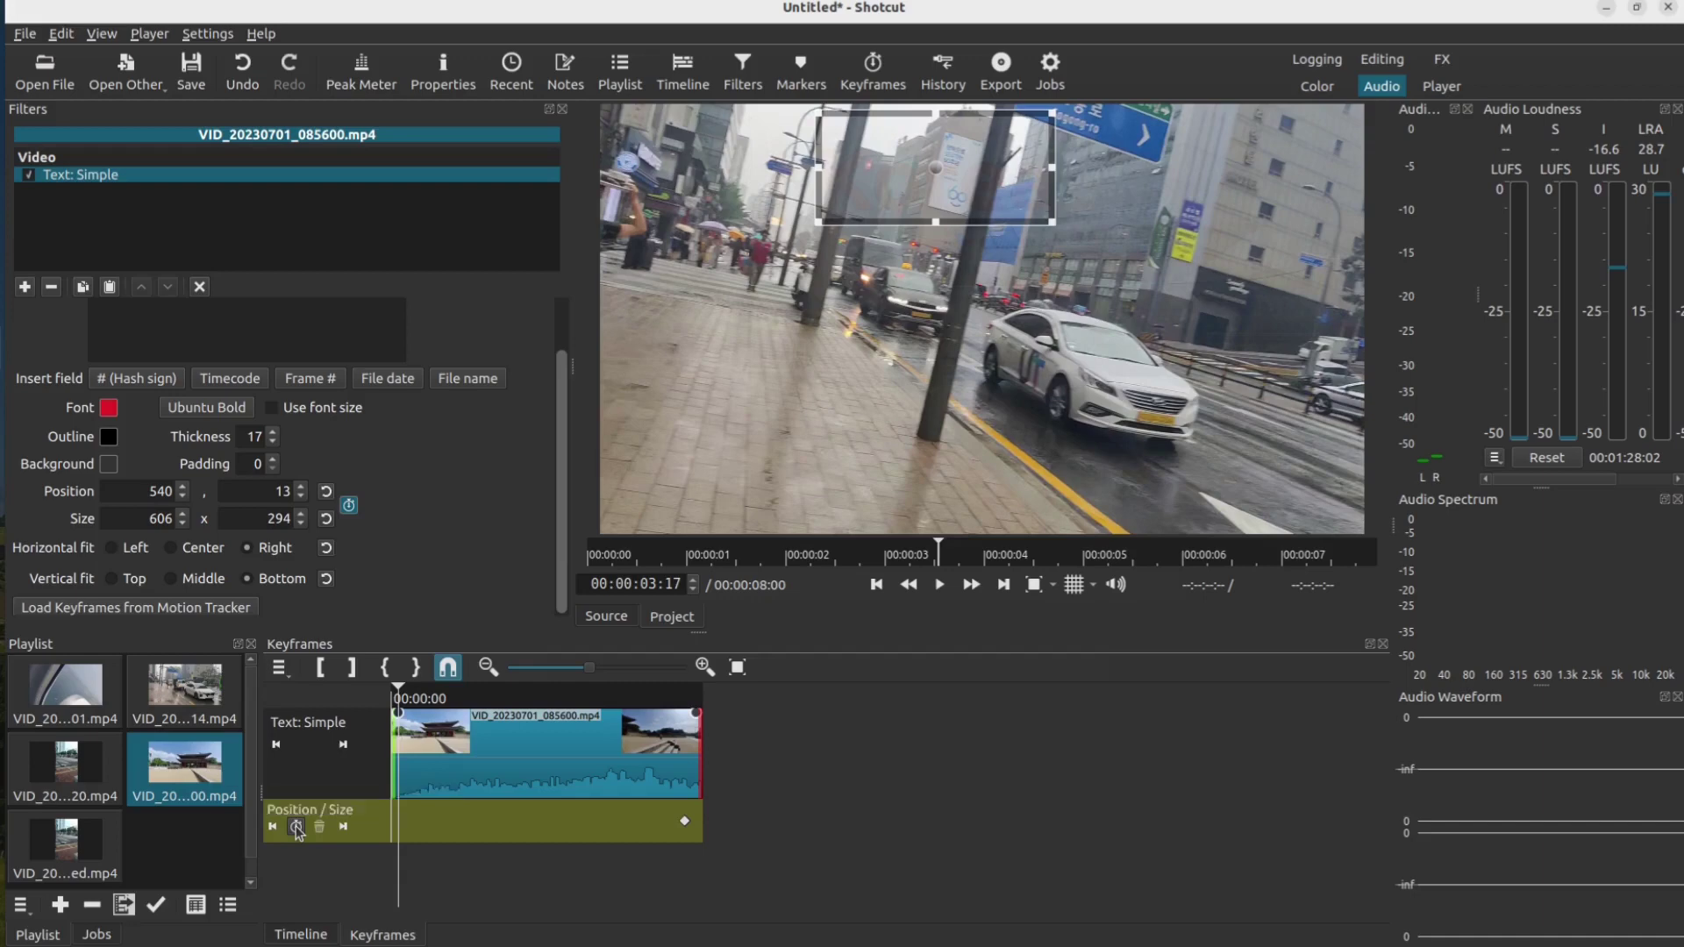
click(474, 698)
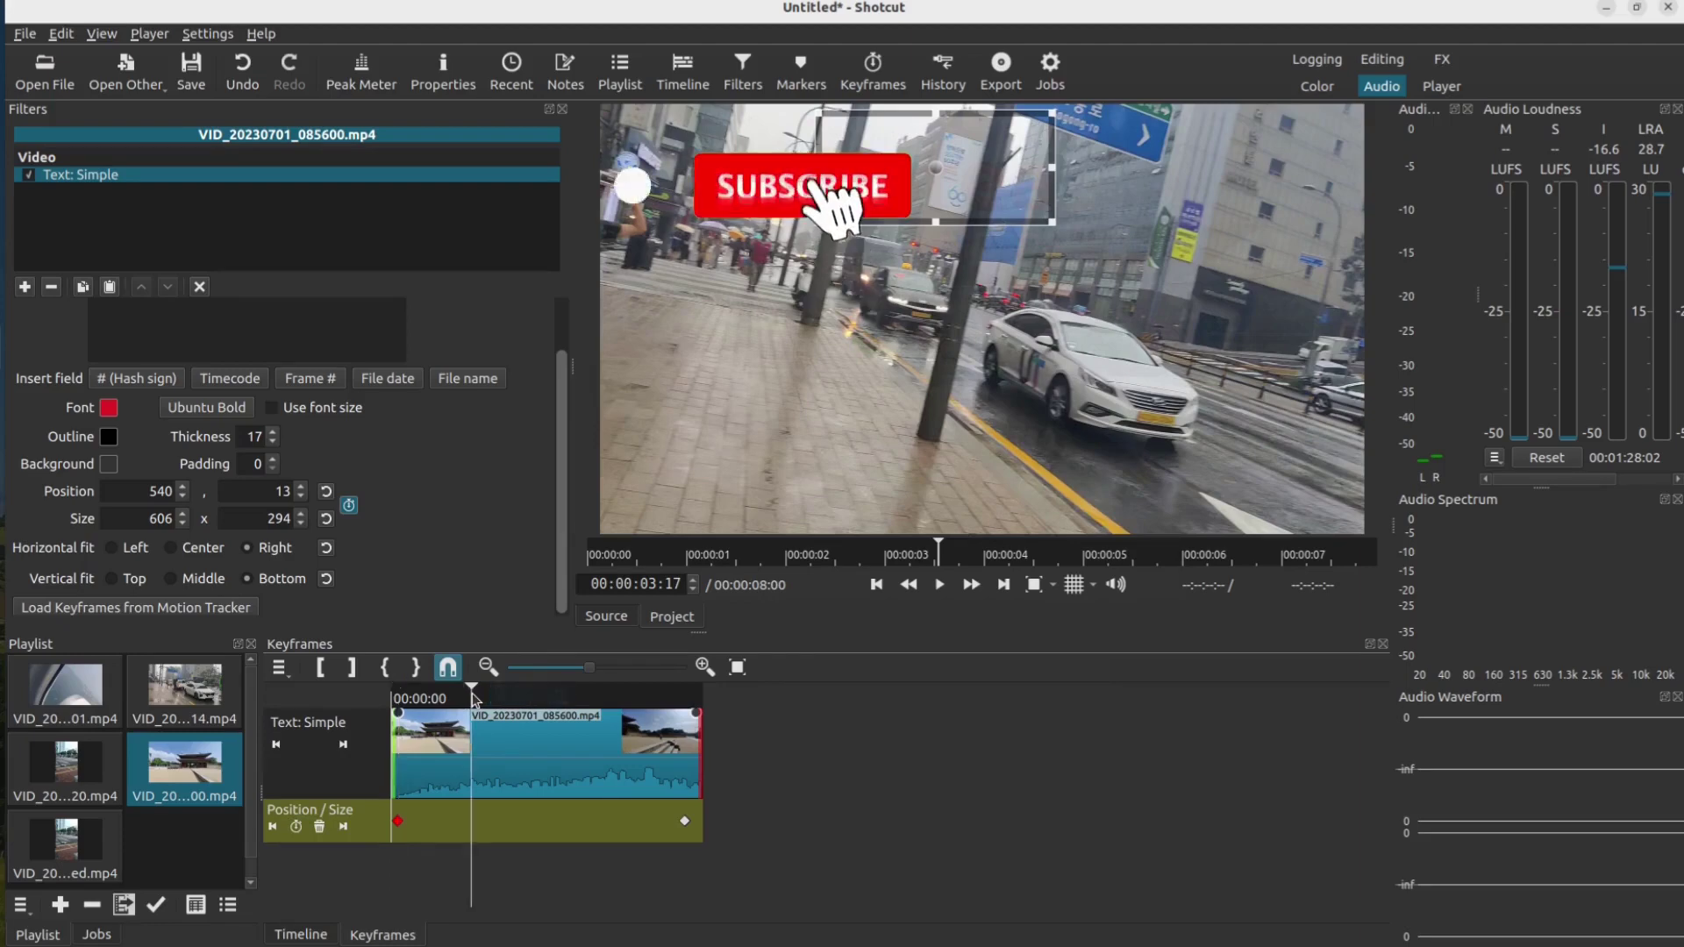
click(302, 828)
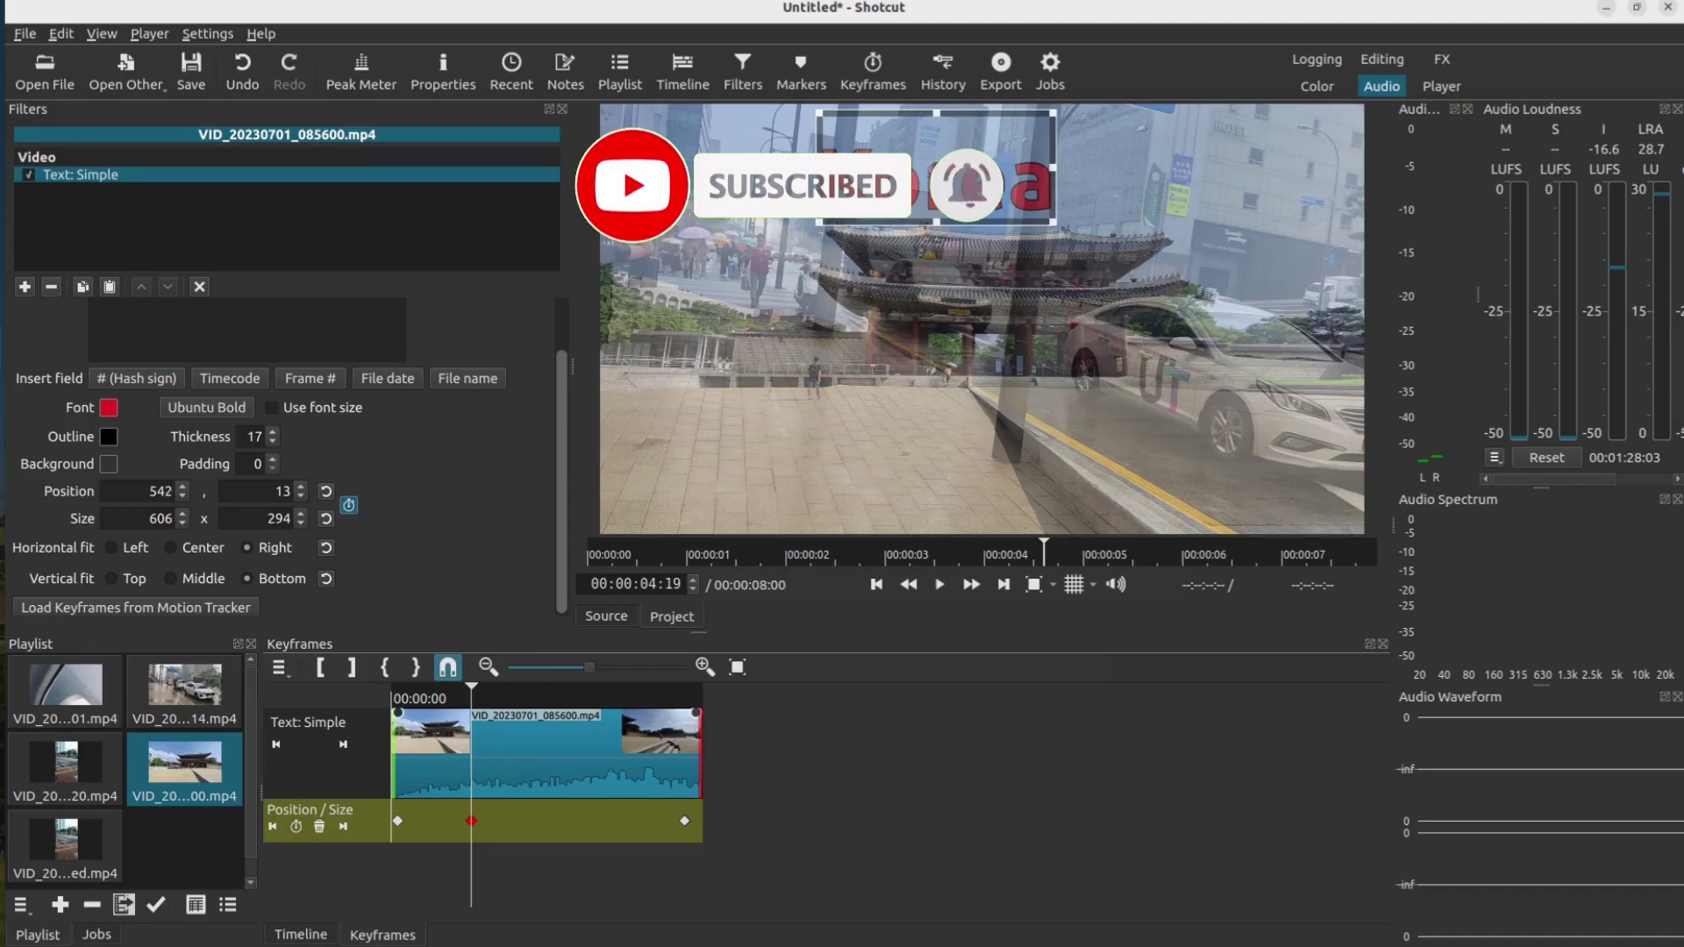
drag(947, 172, 1035, 191)
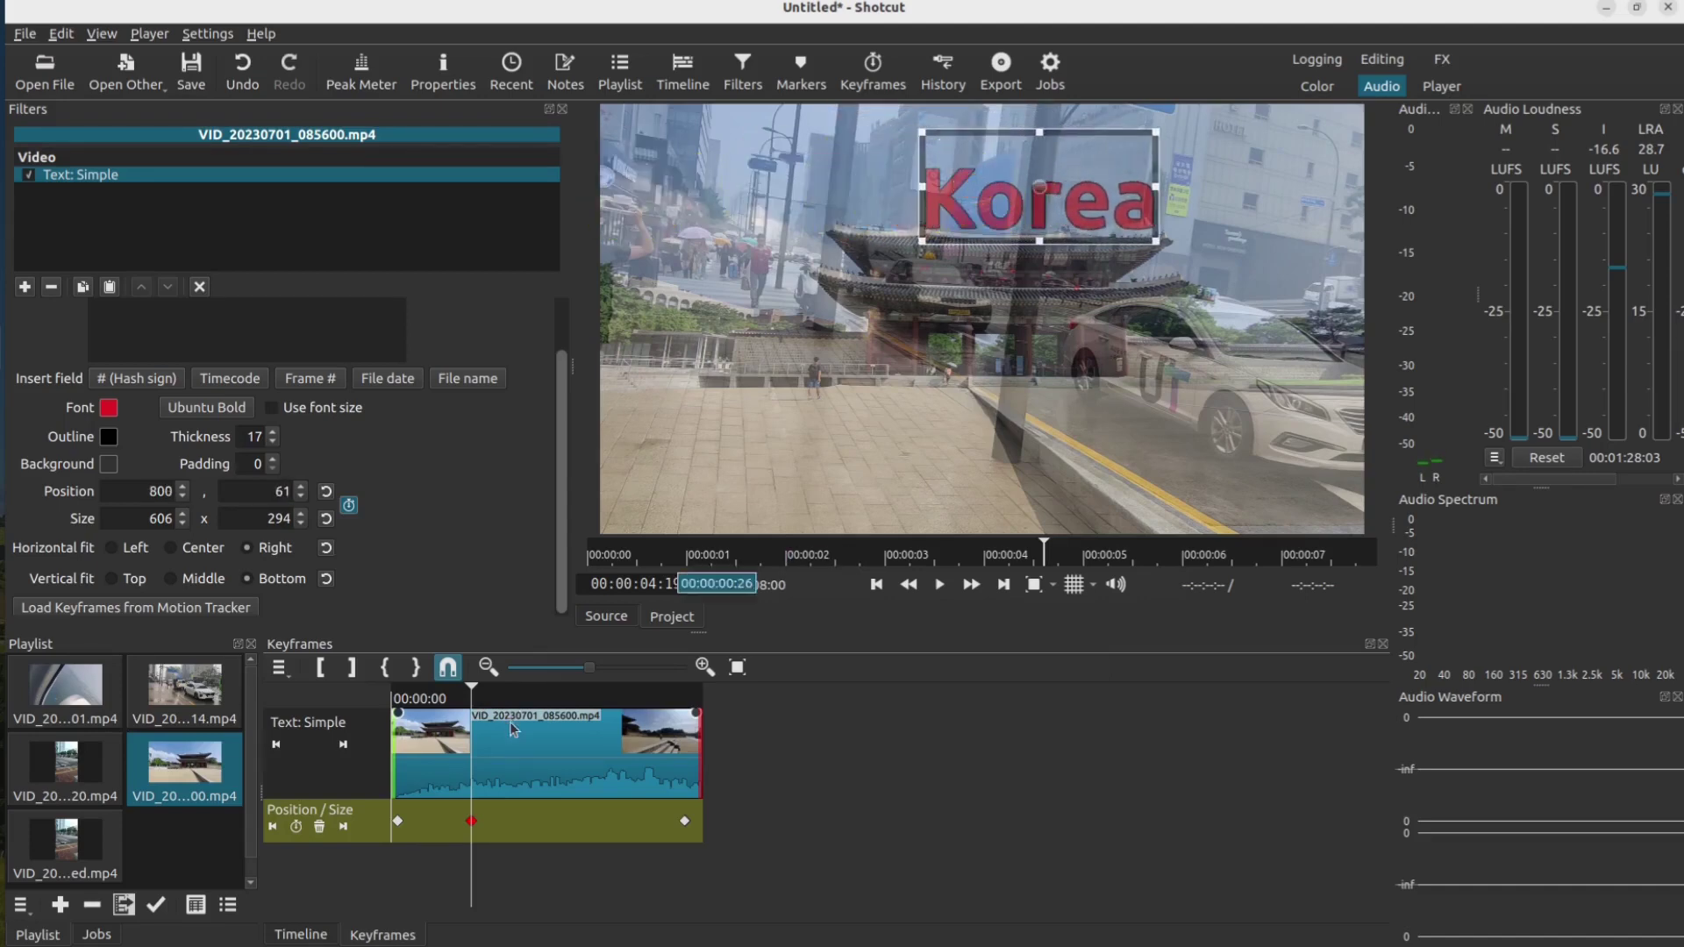
Keyframe the Korea text at 00:00:05:14 with position about 869, 50 and at 00:00:06:06 with position about 1011, 91
click(530, 698)
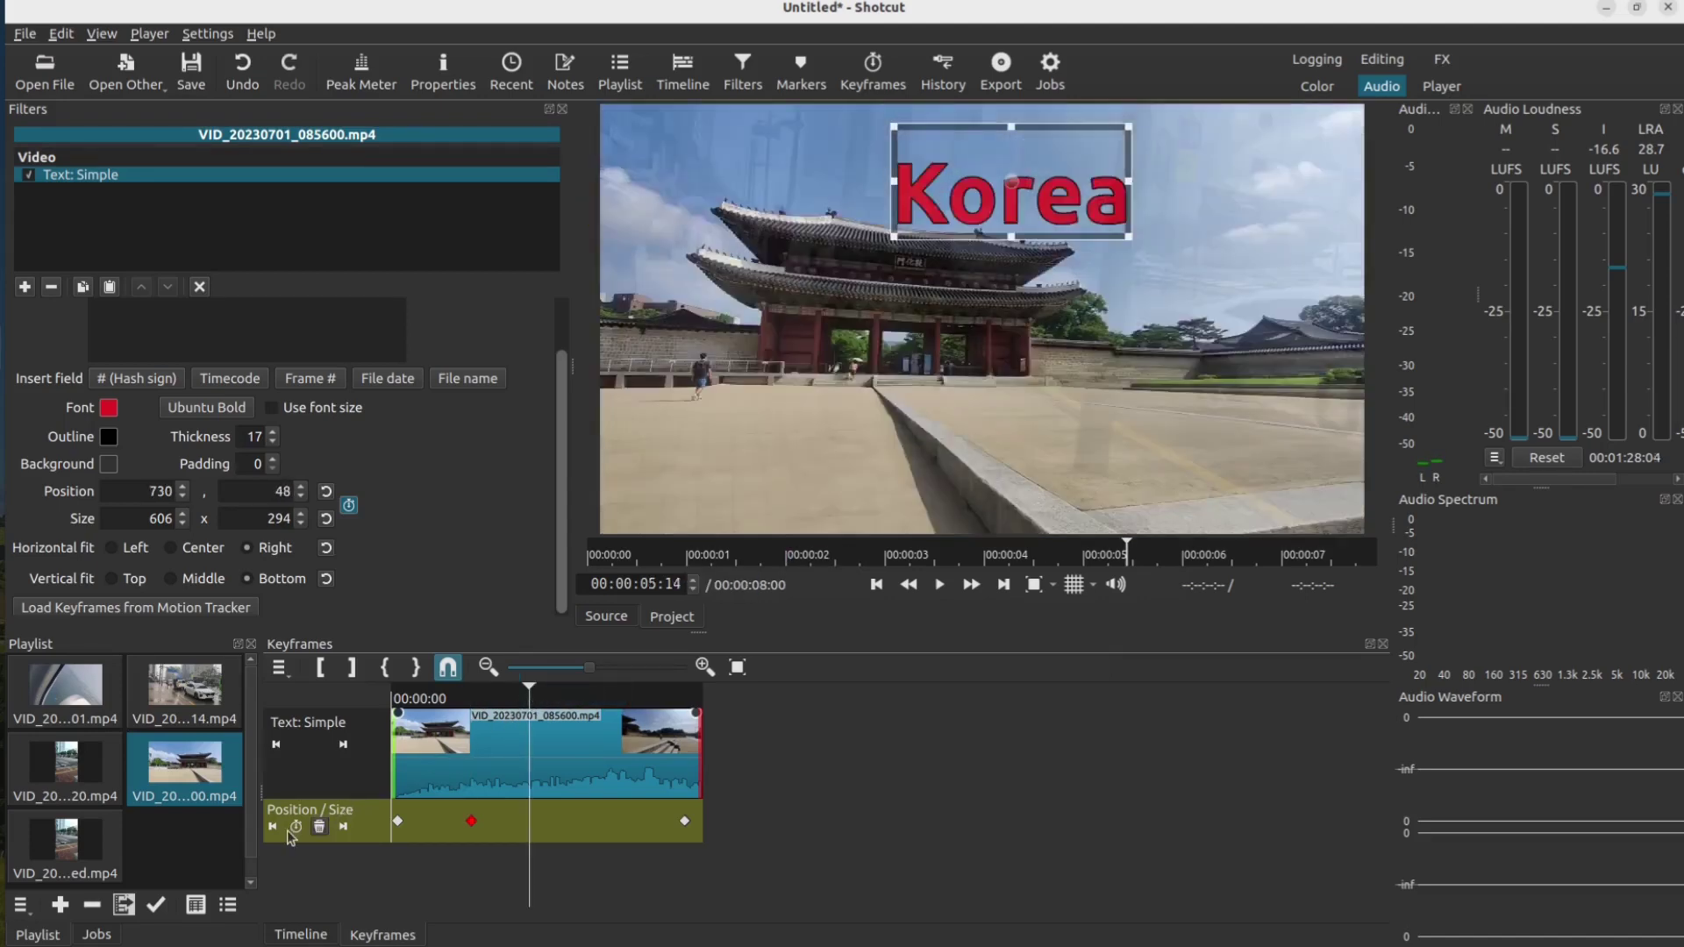
click(296, 827)
drag(1013, 182, 1068, 184)
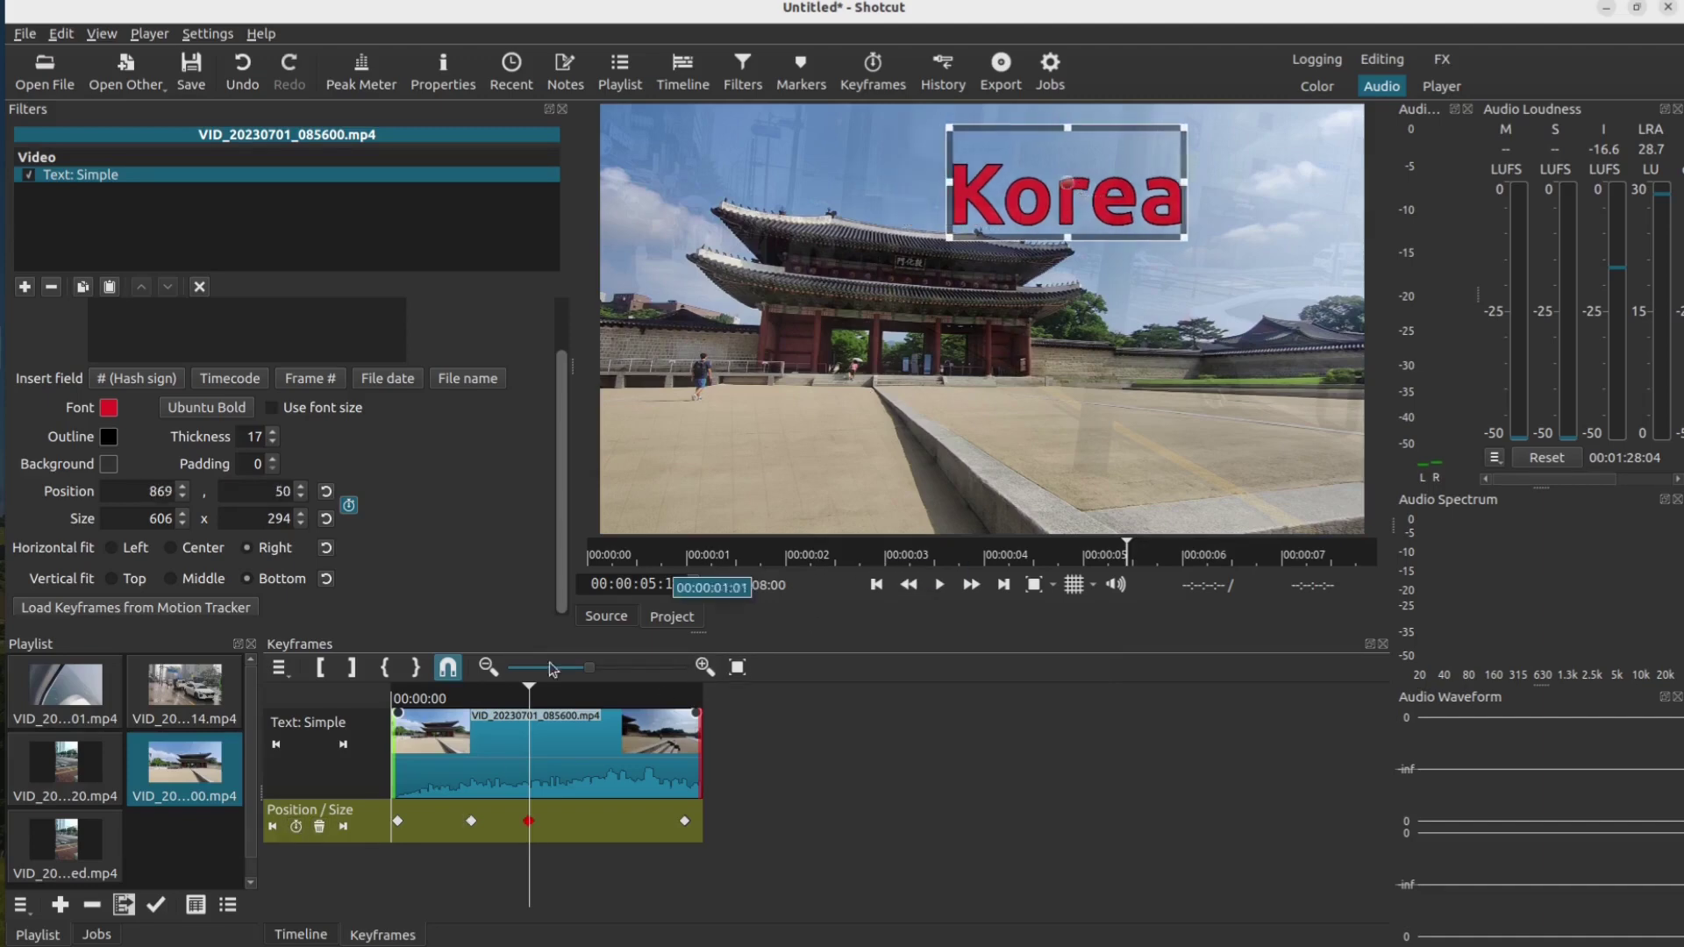
click(579, 694)
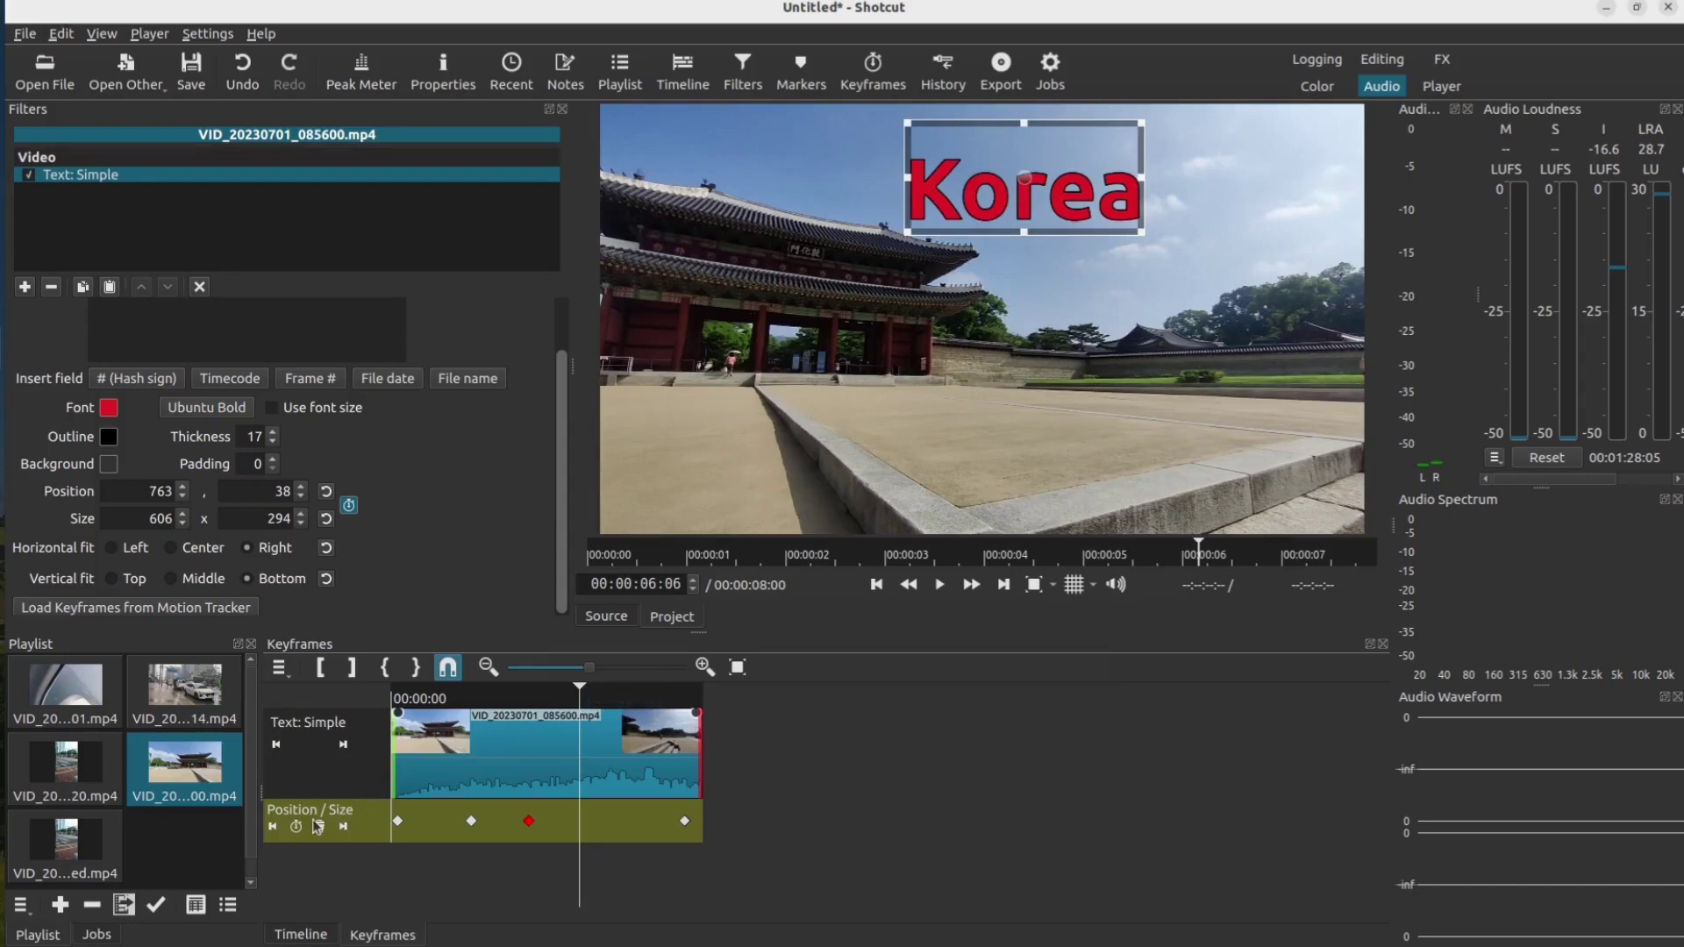
click(298, 828)
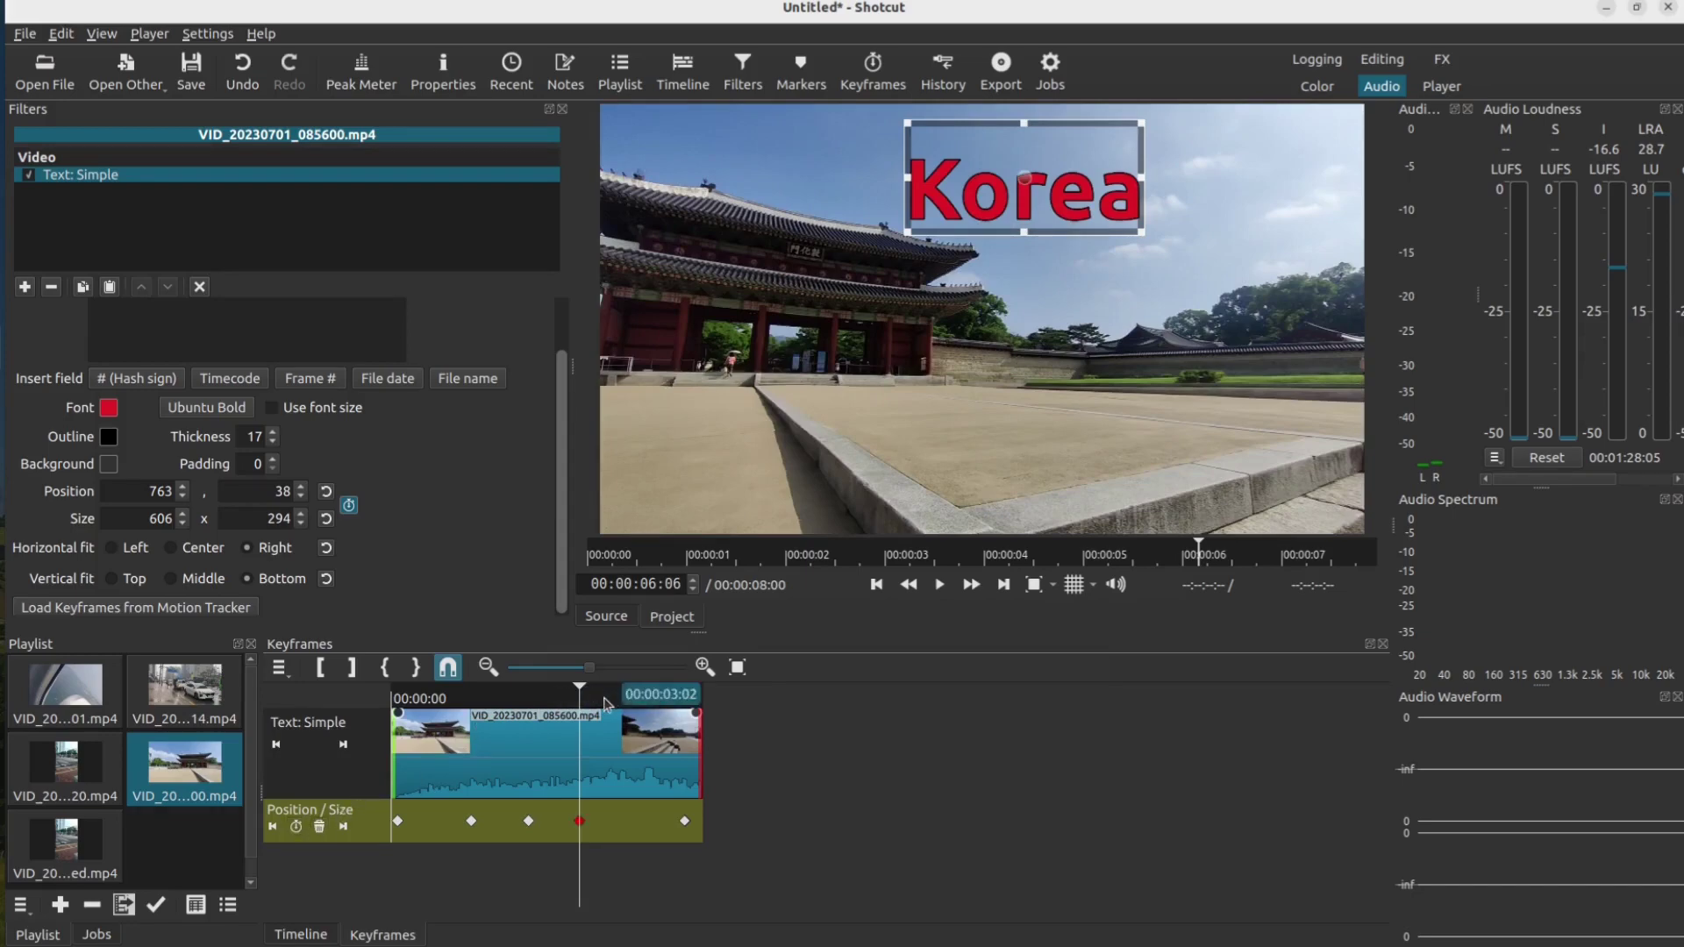
drag(1034, 186, 1133, 207)
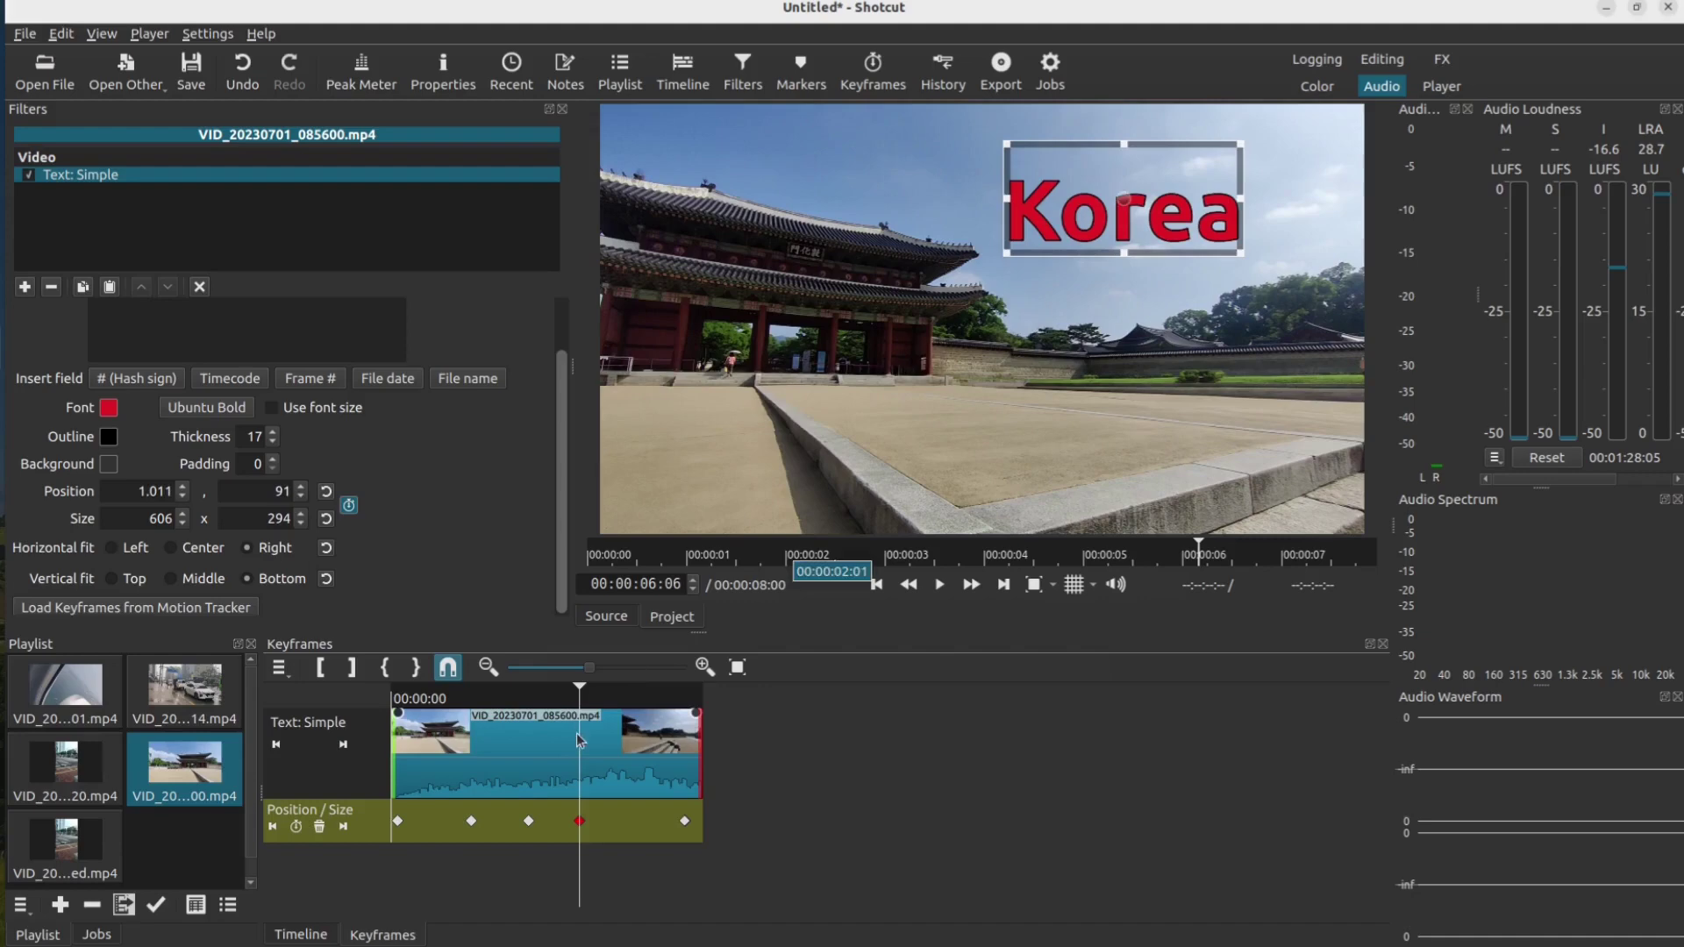
Keyframe the Korea text at 00:00:06:19 with position about 1159, 78 and at 00:00:07:09 with position about 1282, 61
click(610, 695)
click(297, 829)
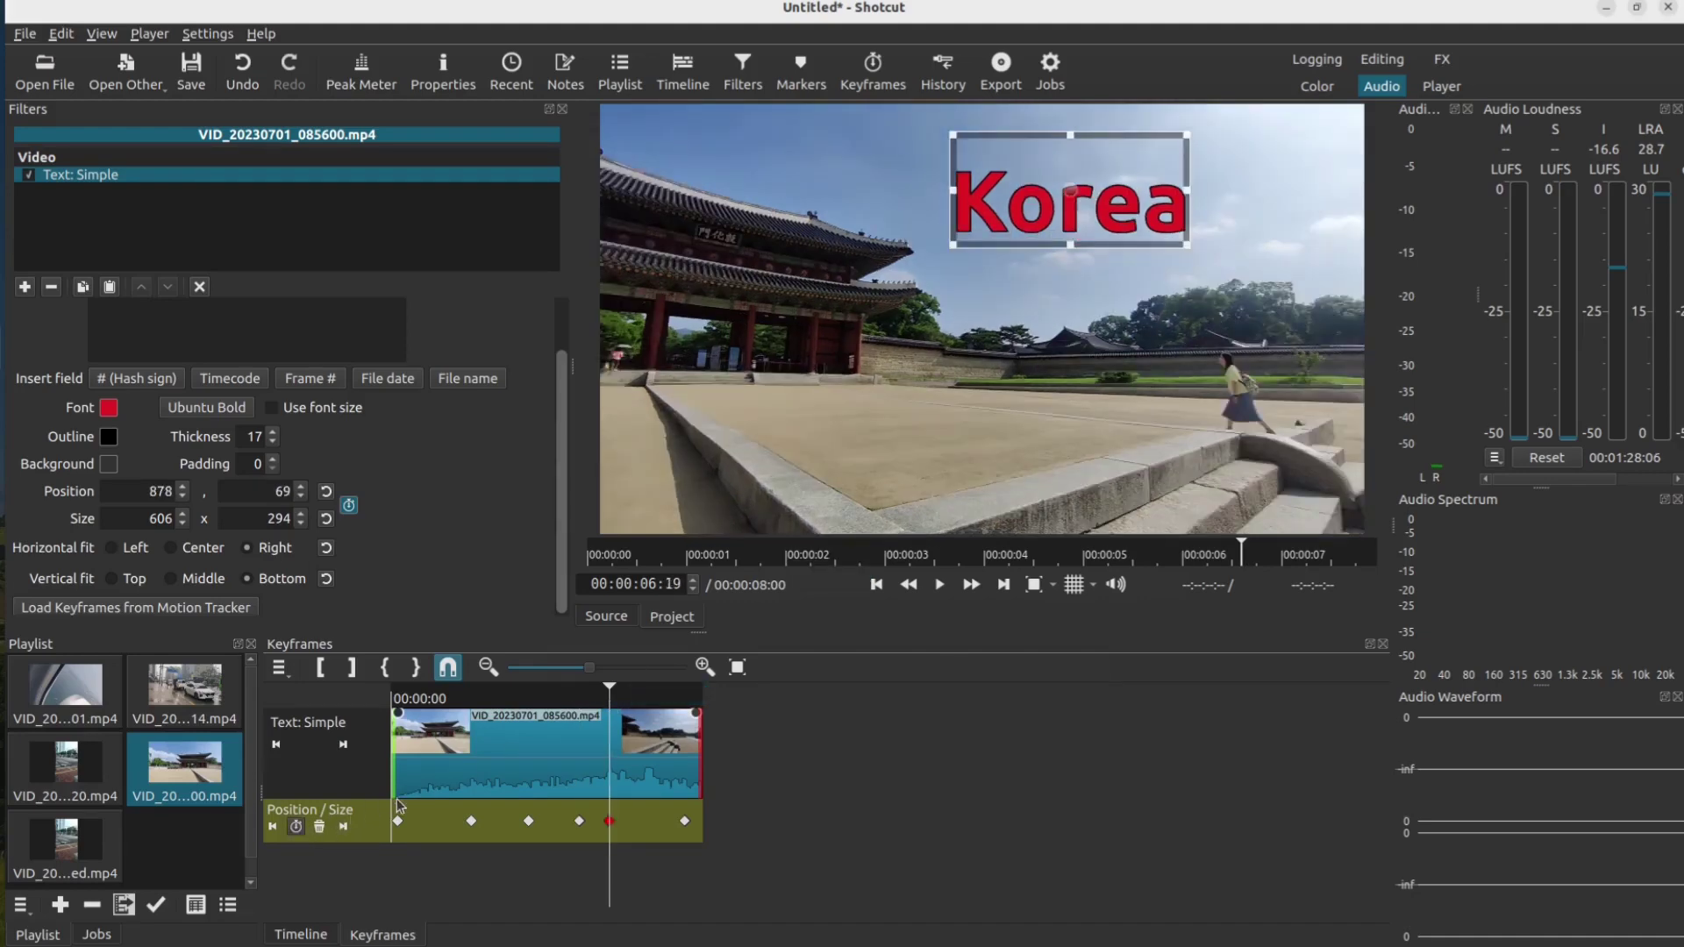
drag(1072, 190, 1183, 194)
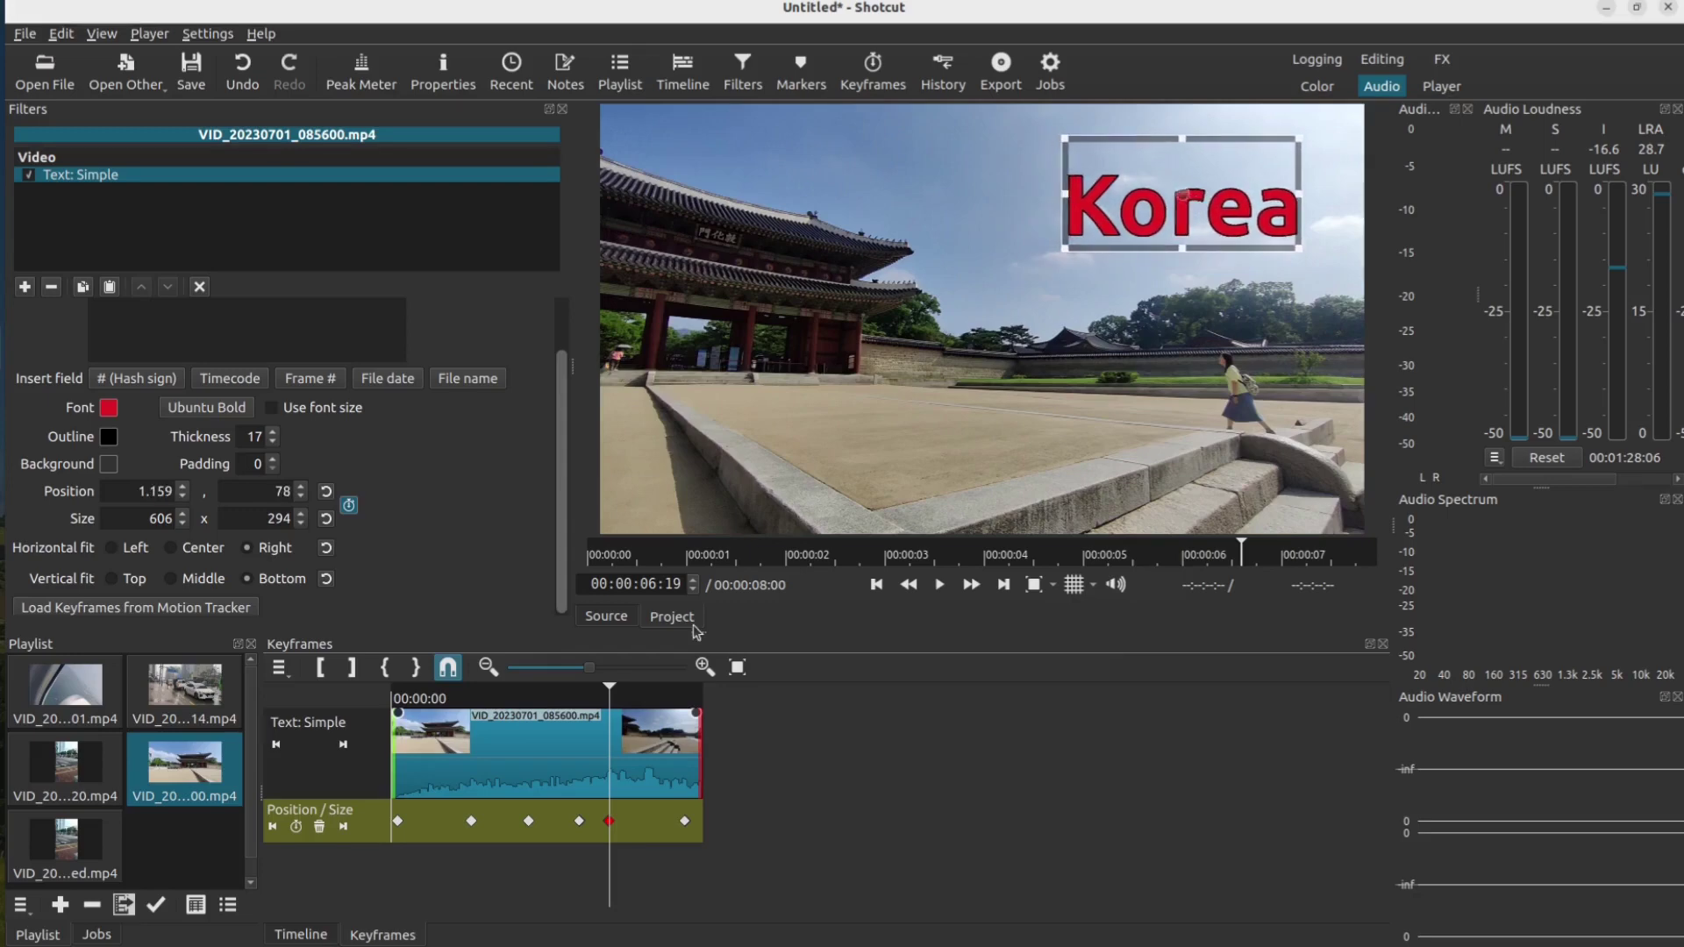
click(655, 702)
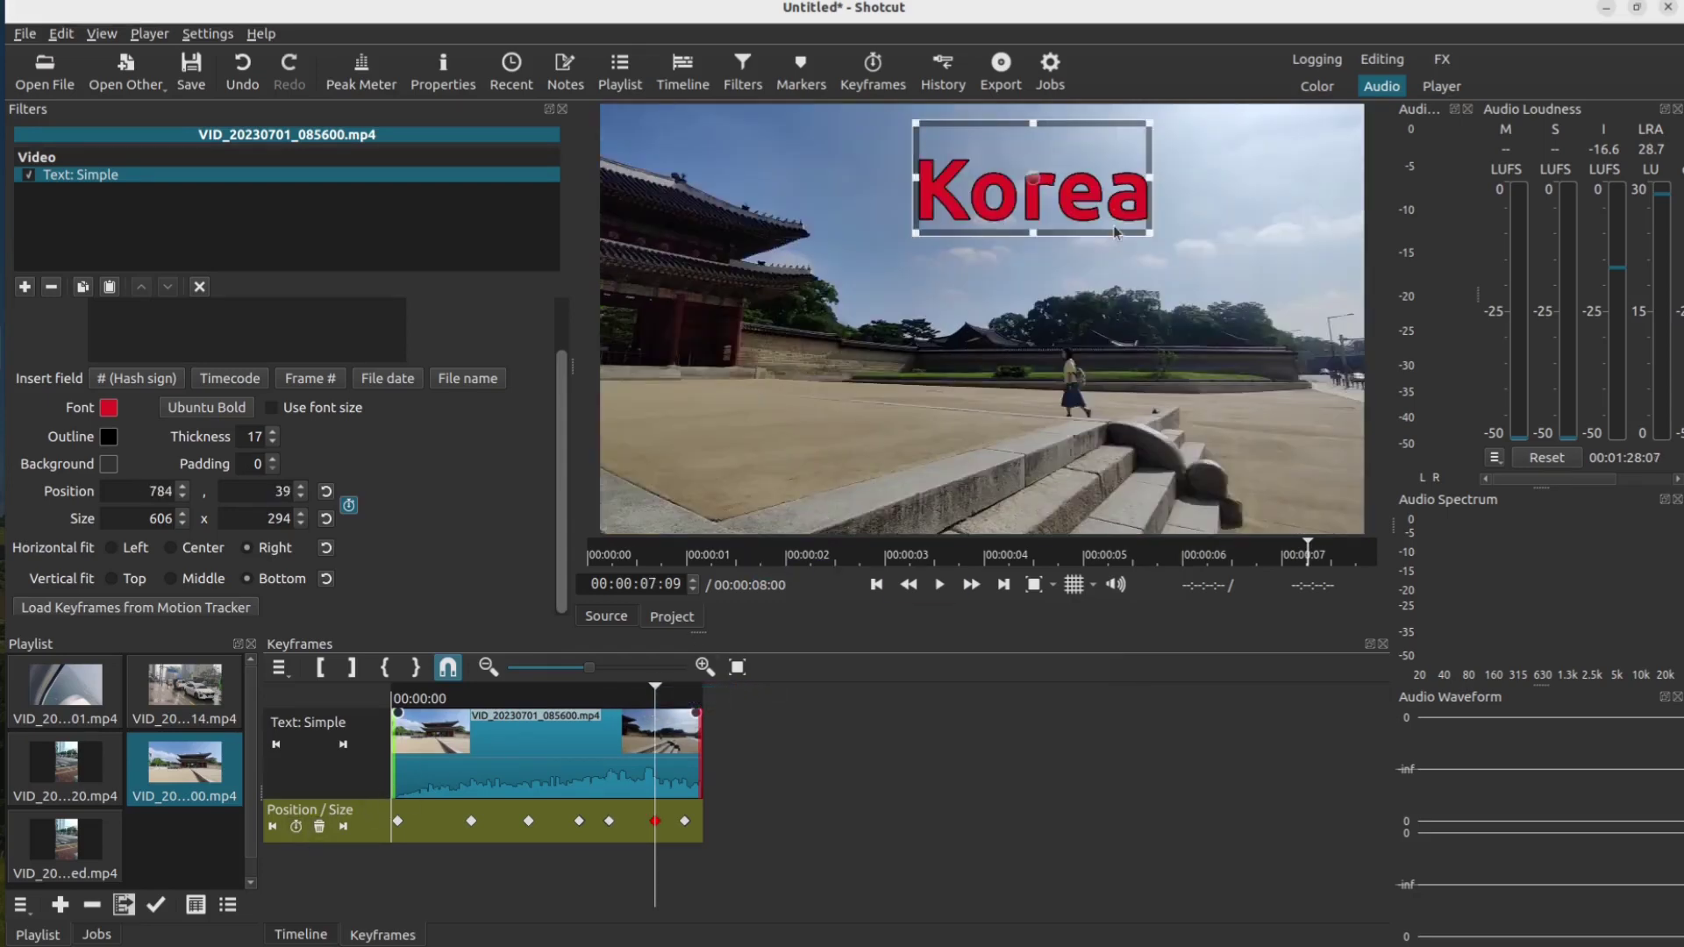
drag(1033, 180, 1297, 193)
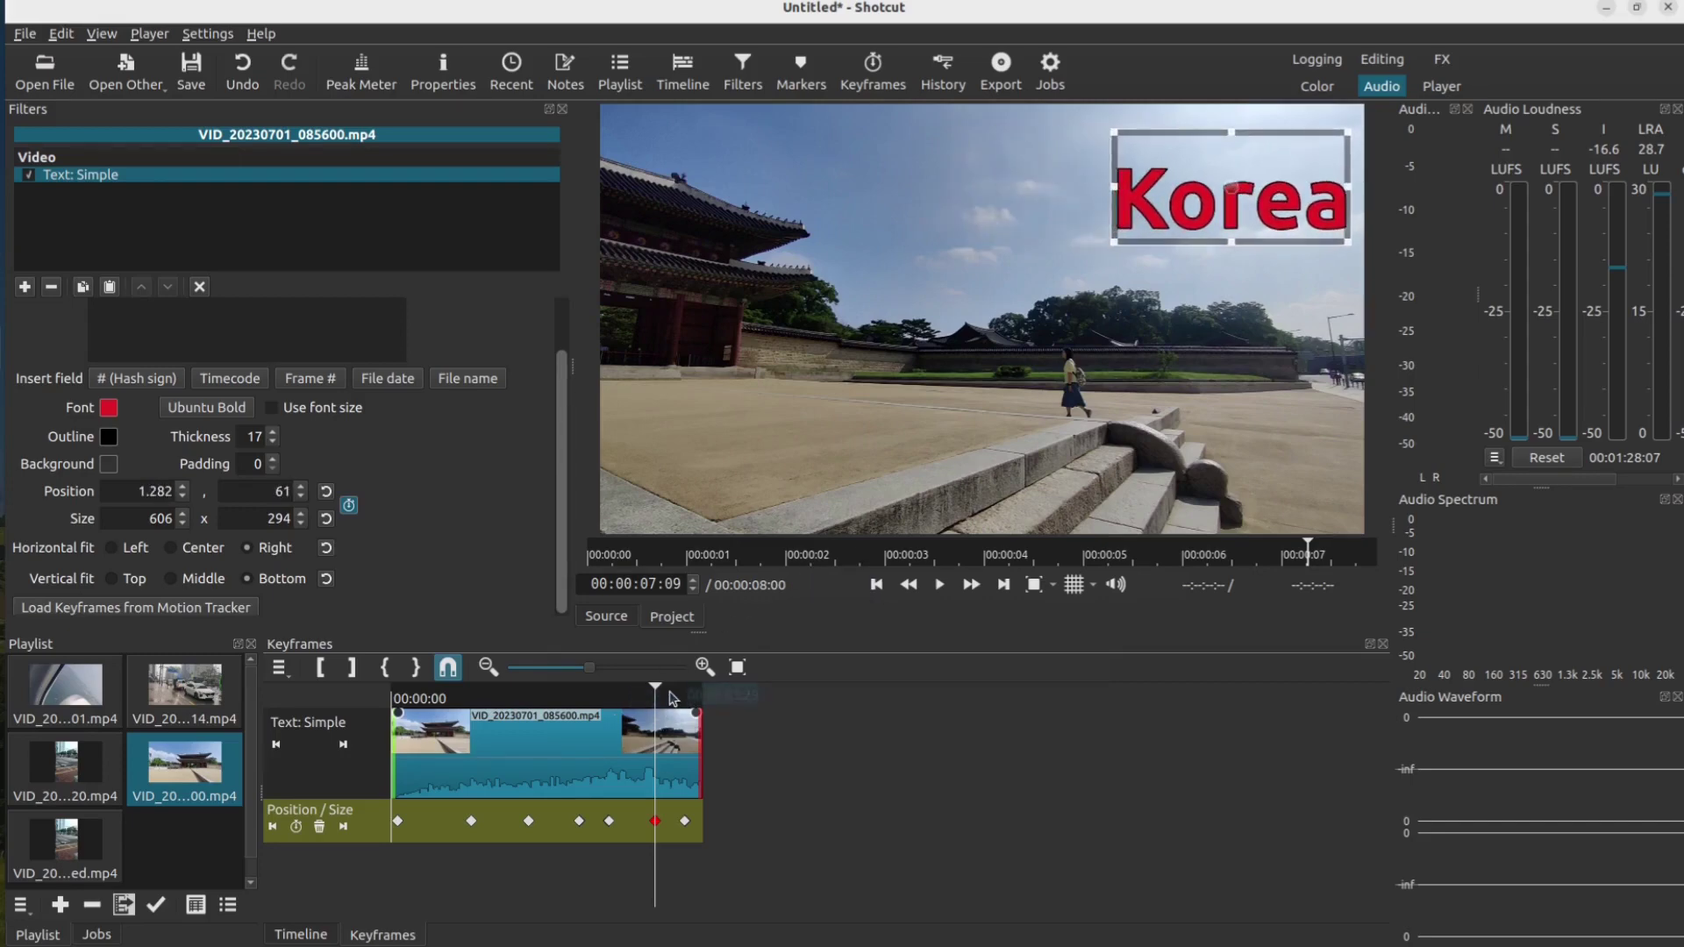
key(ctrl+z)
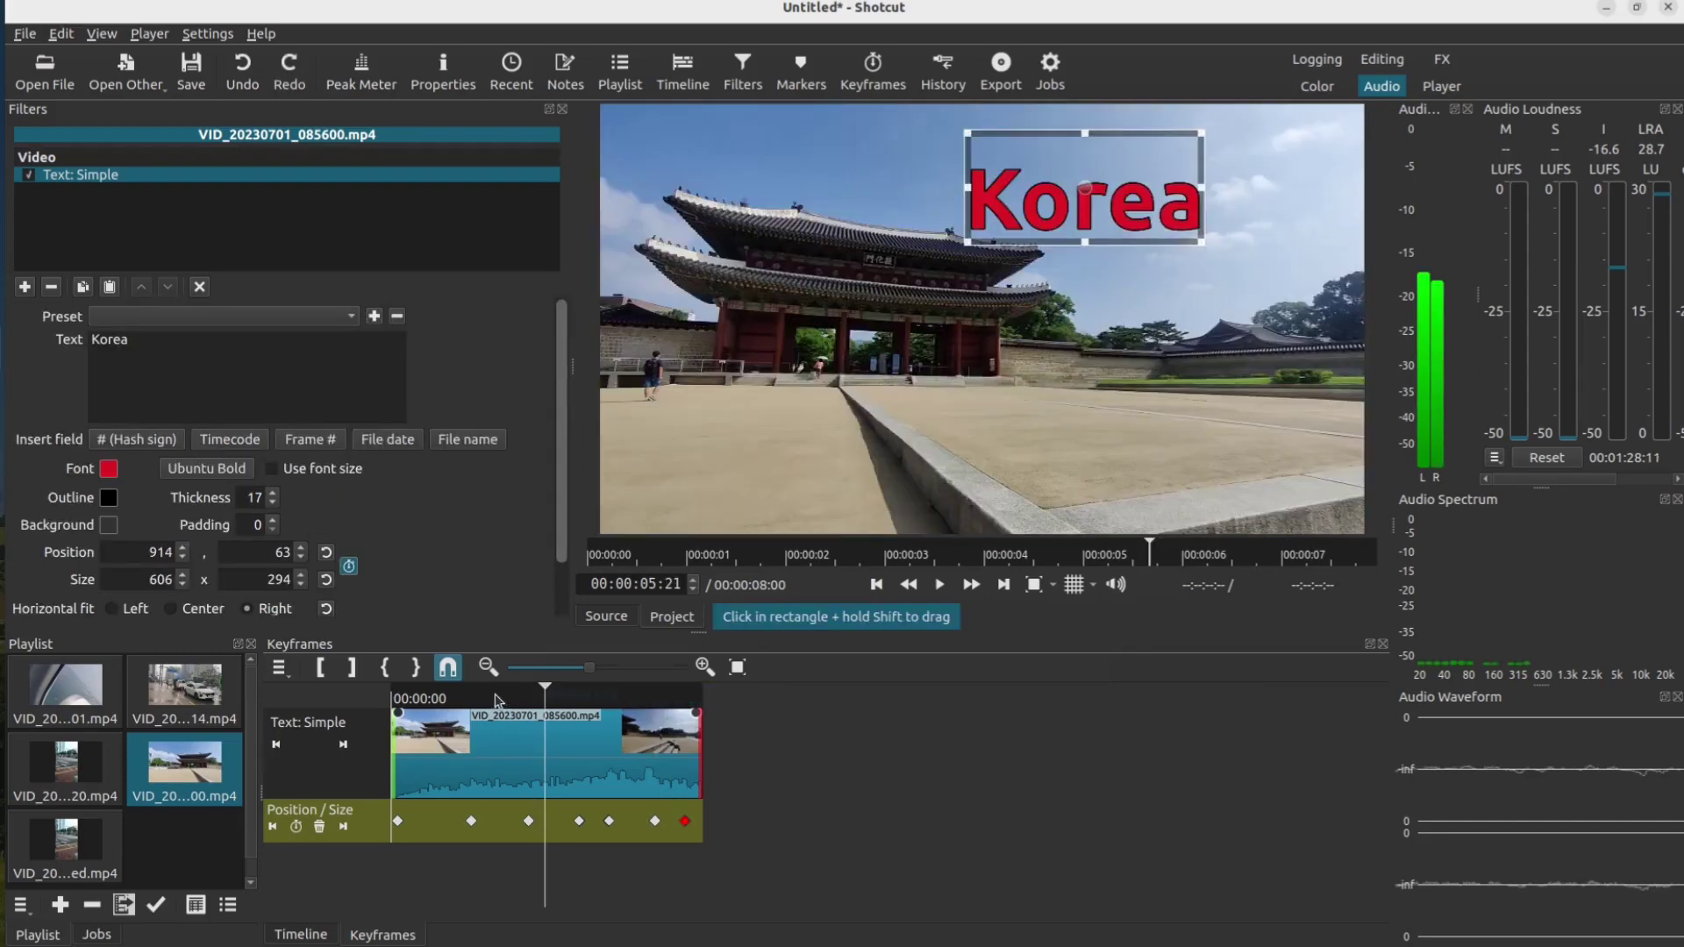
Play the Korea text animation from the clip's start and check its first two position keyframes
click(383, 699)
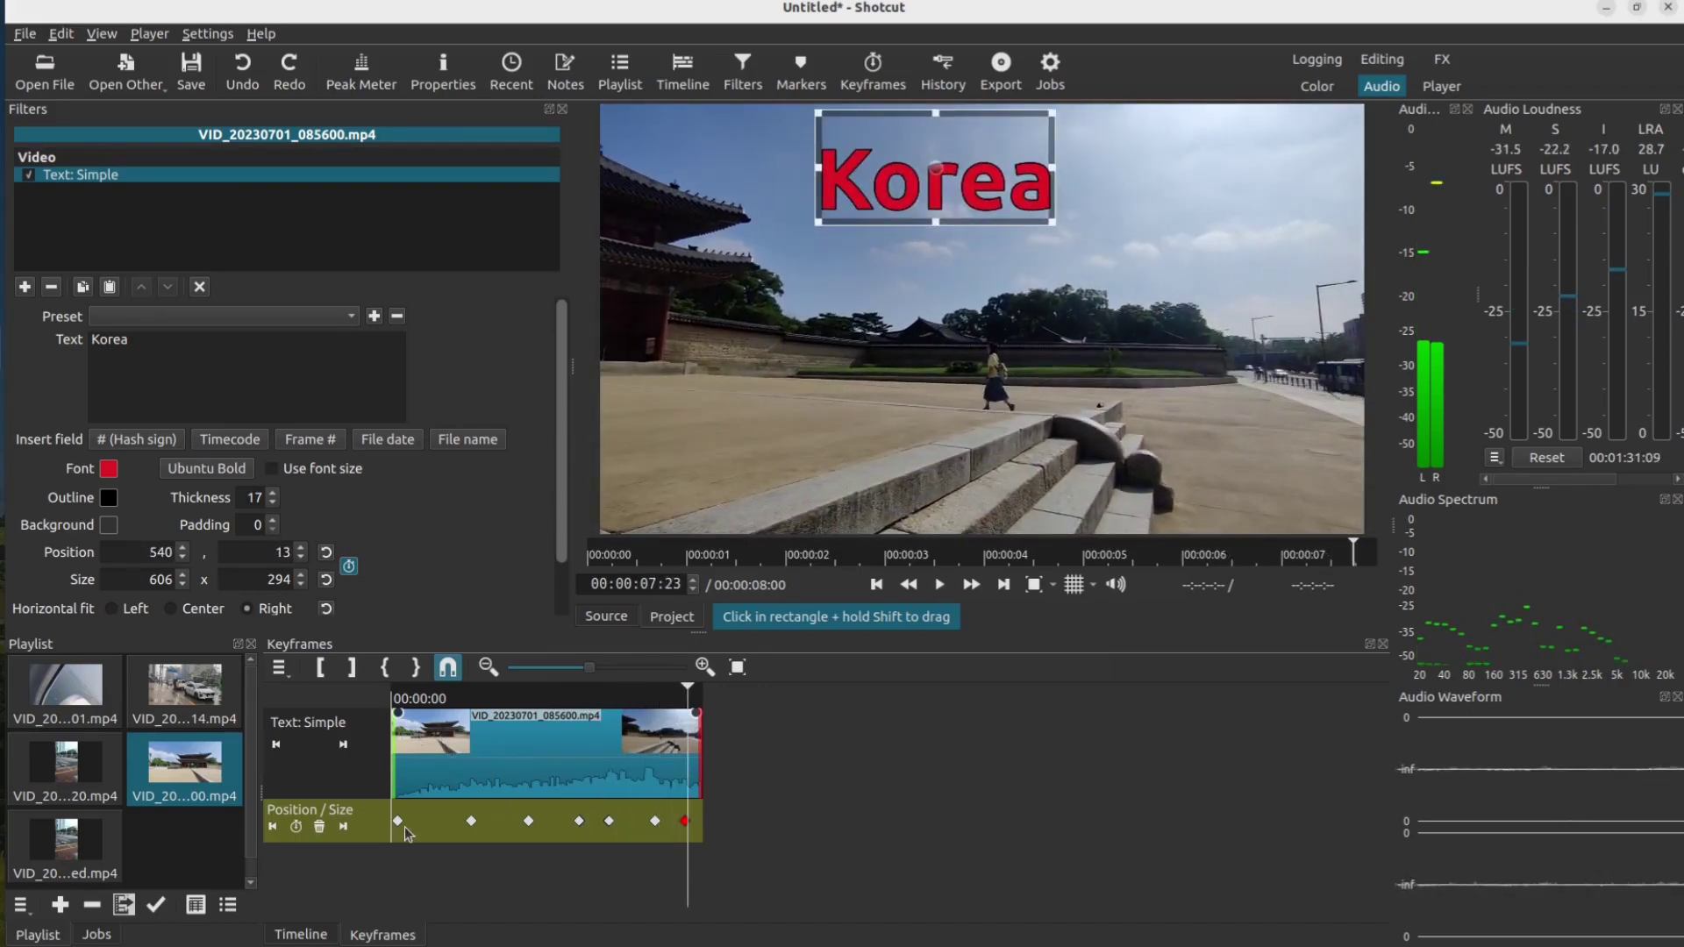
click(399, 823)
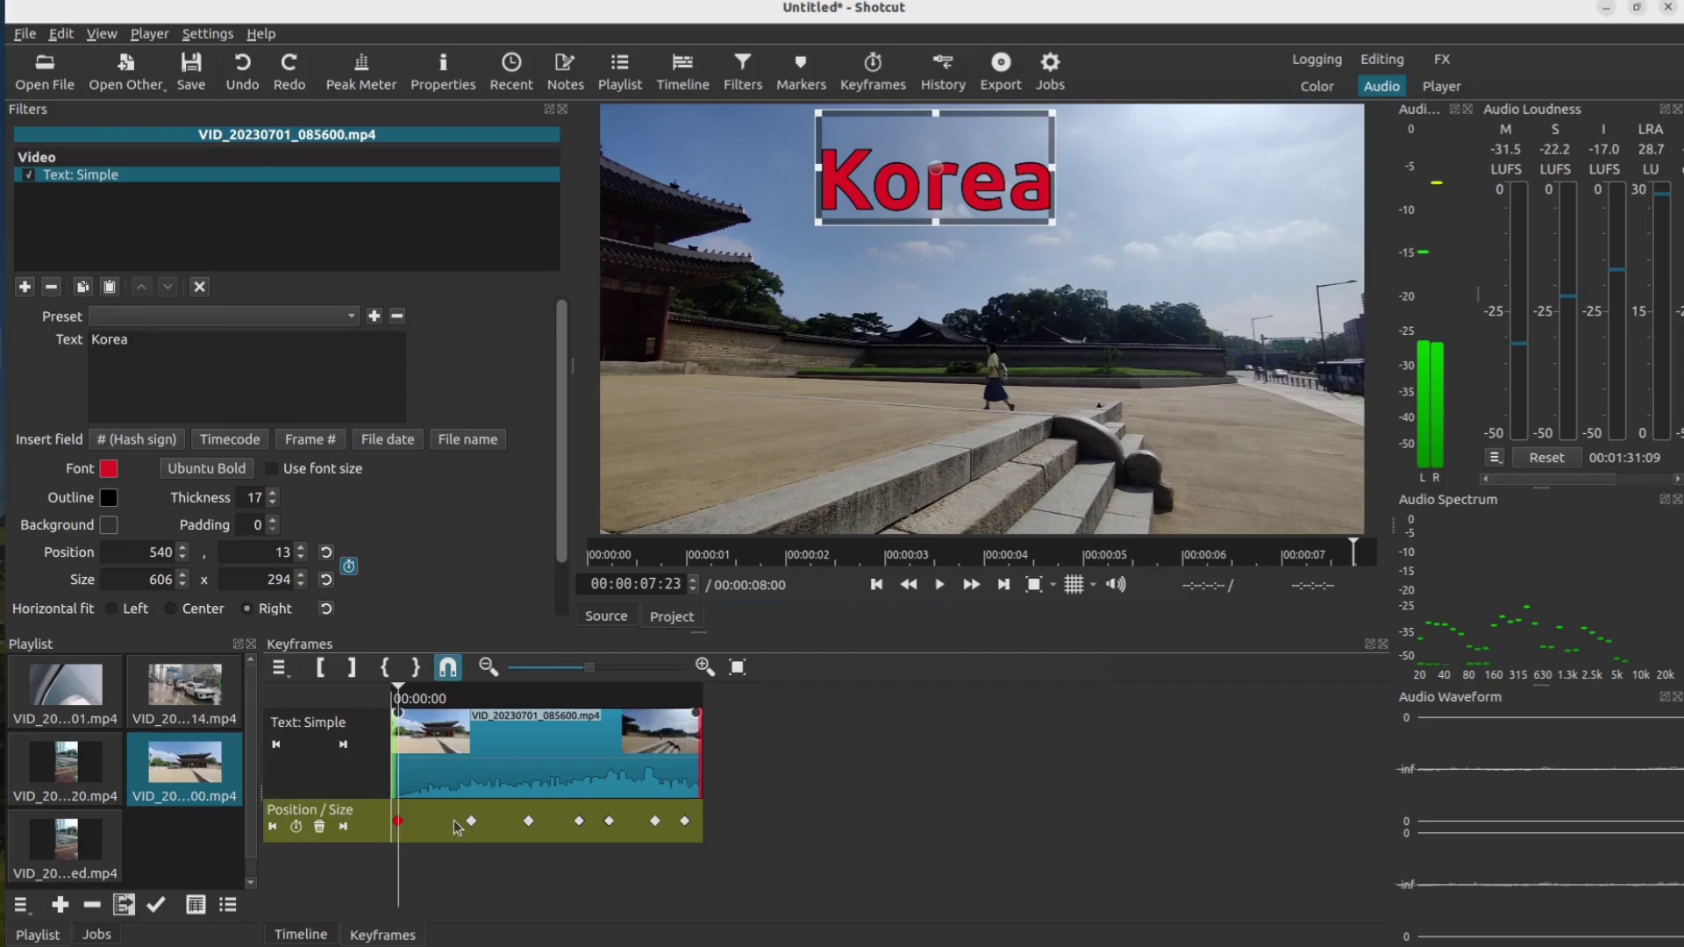
click(473, 823)
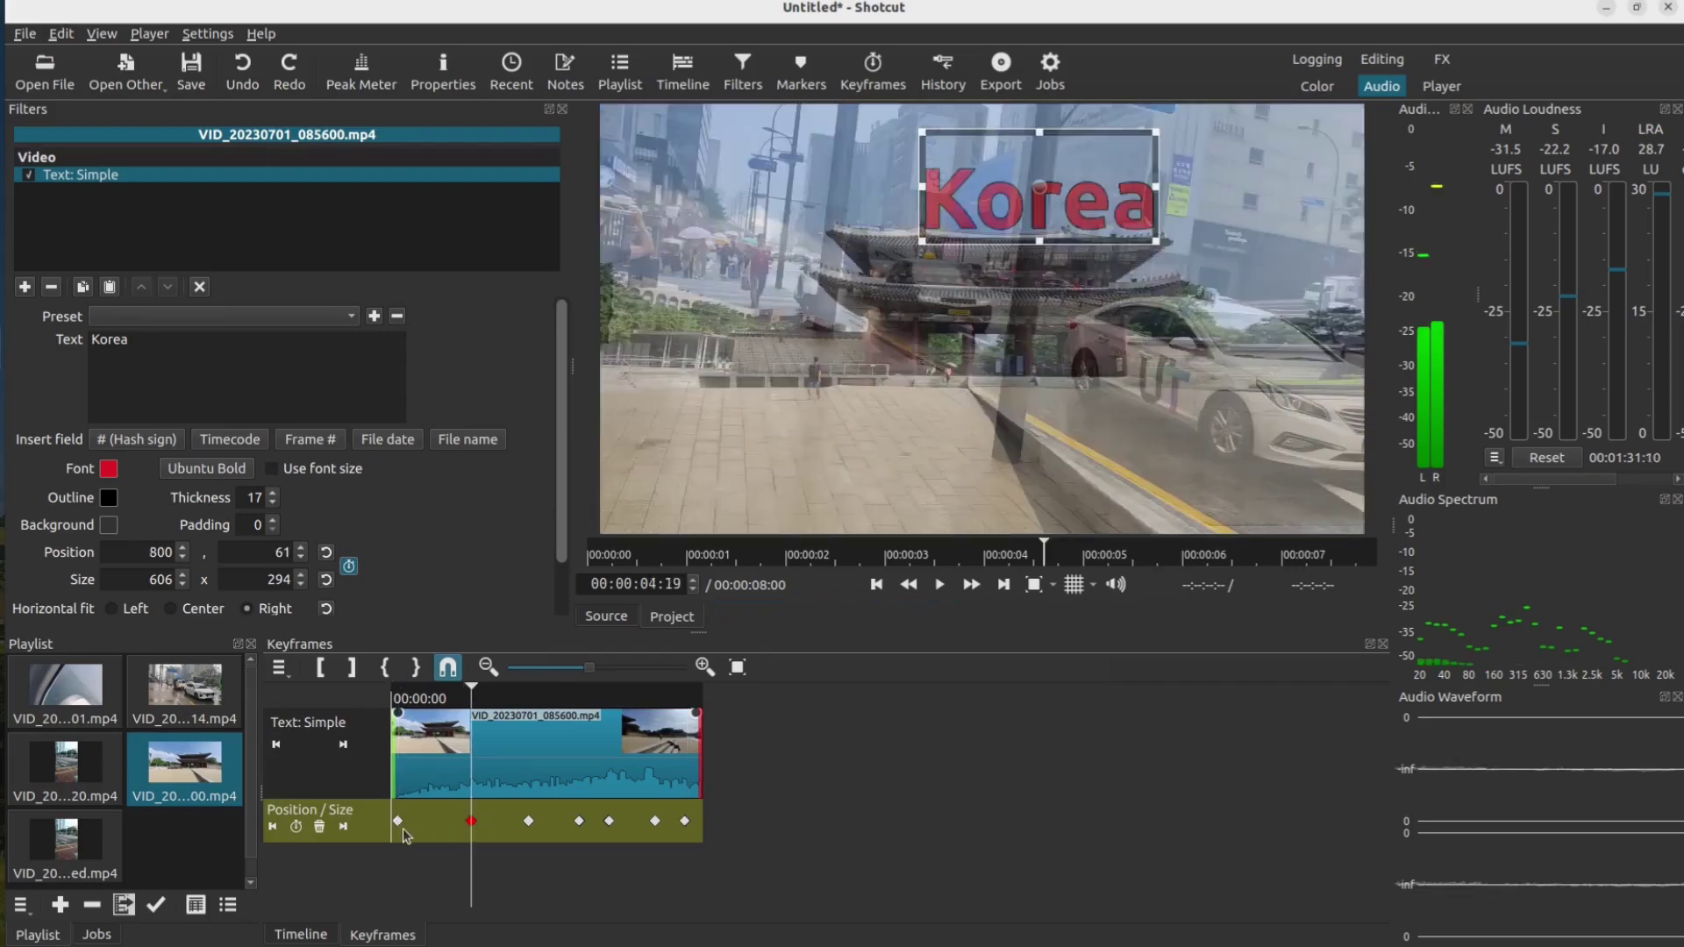
Set the keyframe type of the first three Position / Size keyframes to Smooth
right_click(399, 822)
mouse_move(435, 838)
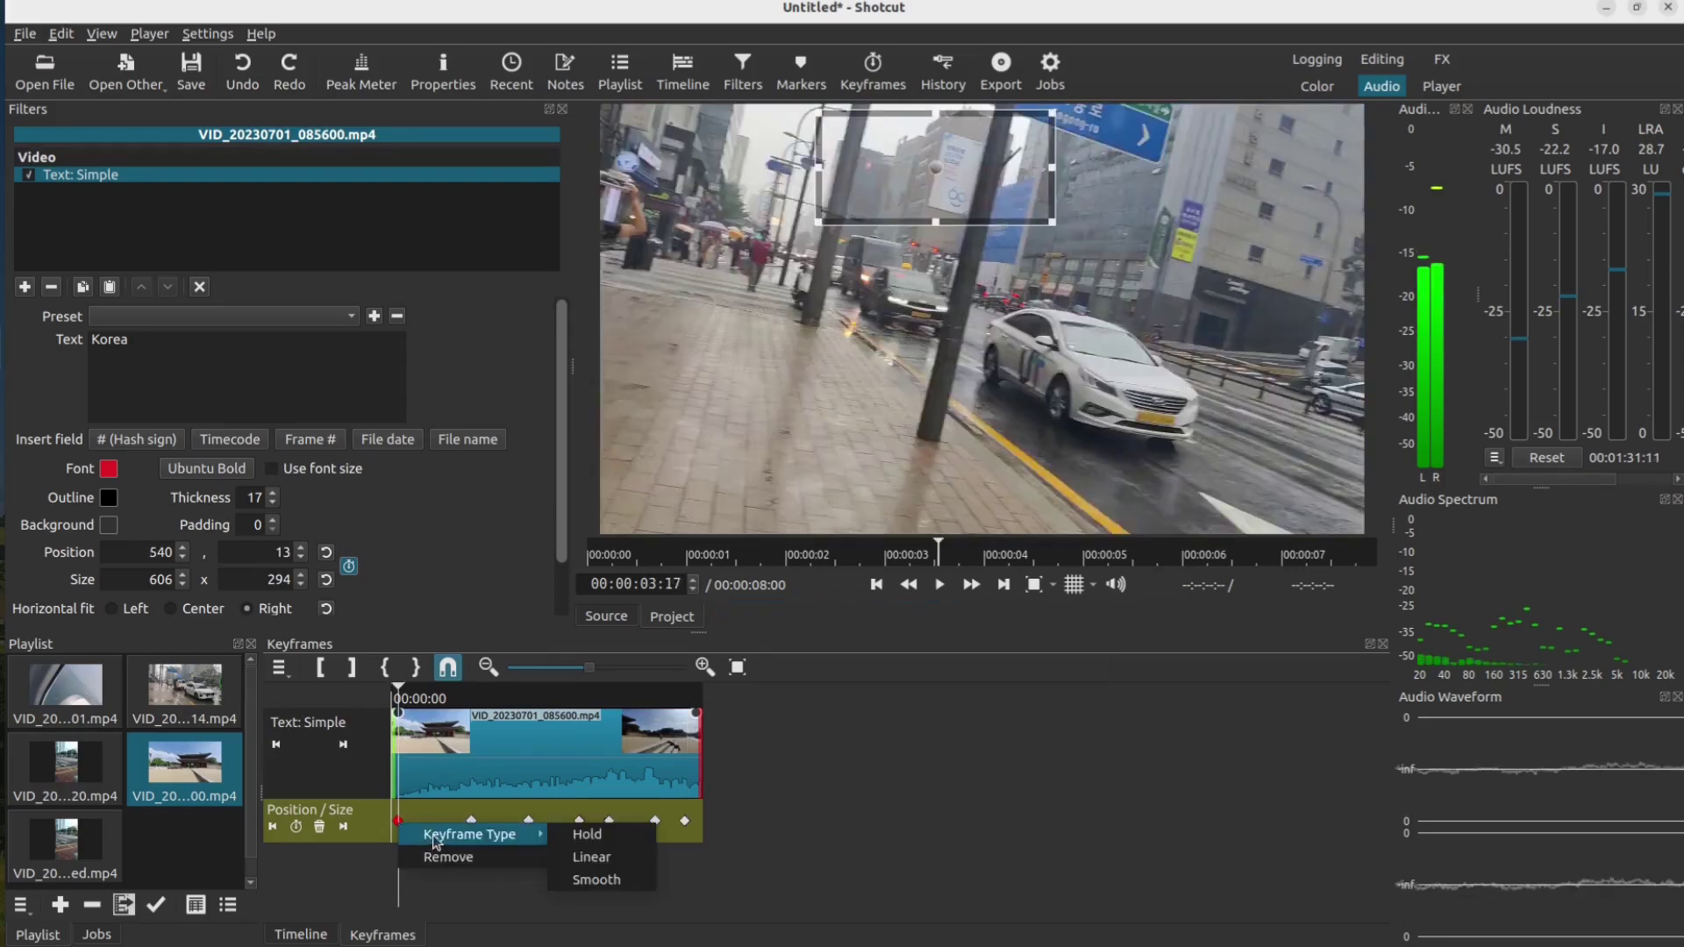
click(592, 878)
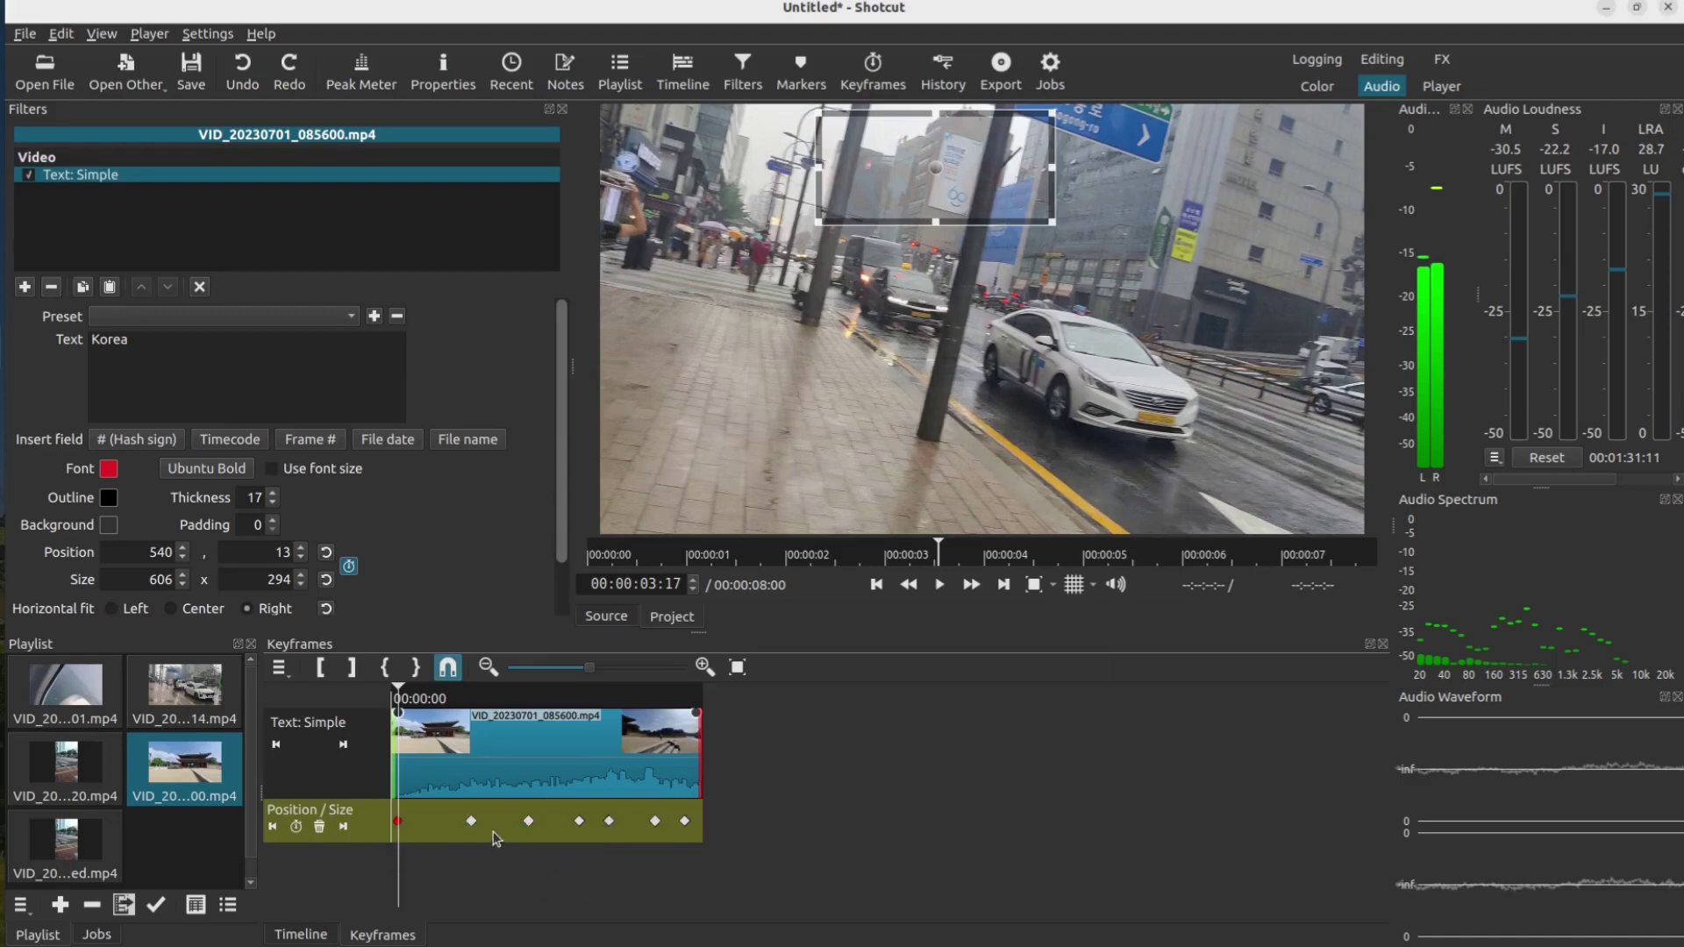
right_click(473, 821)
mouse_move(549, 841)
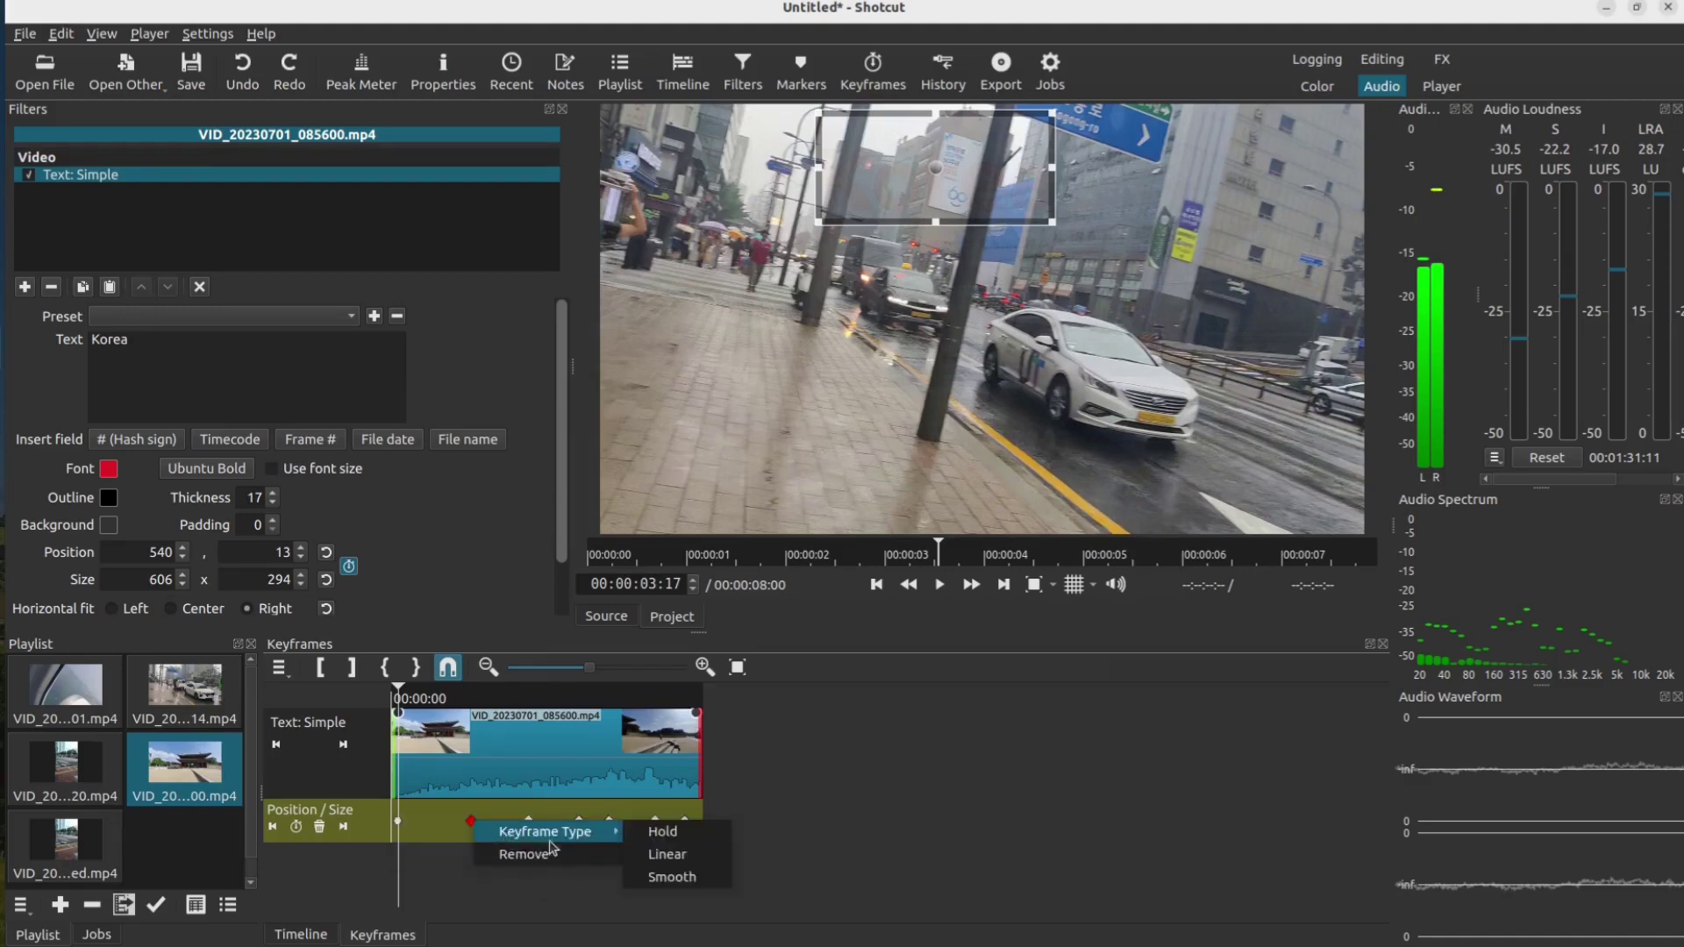
click(654, 875)
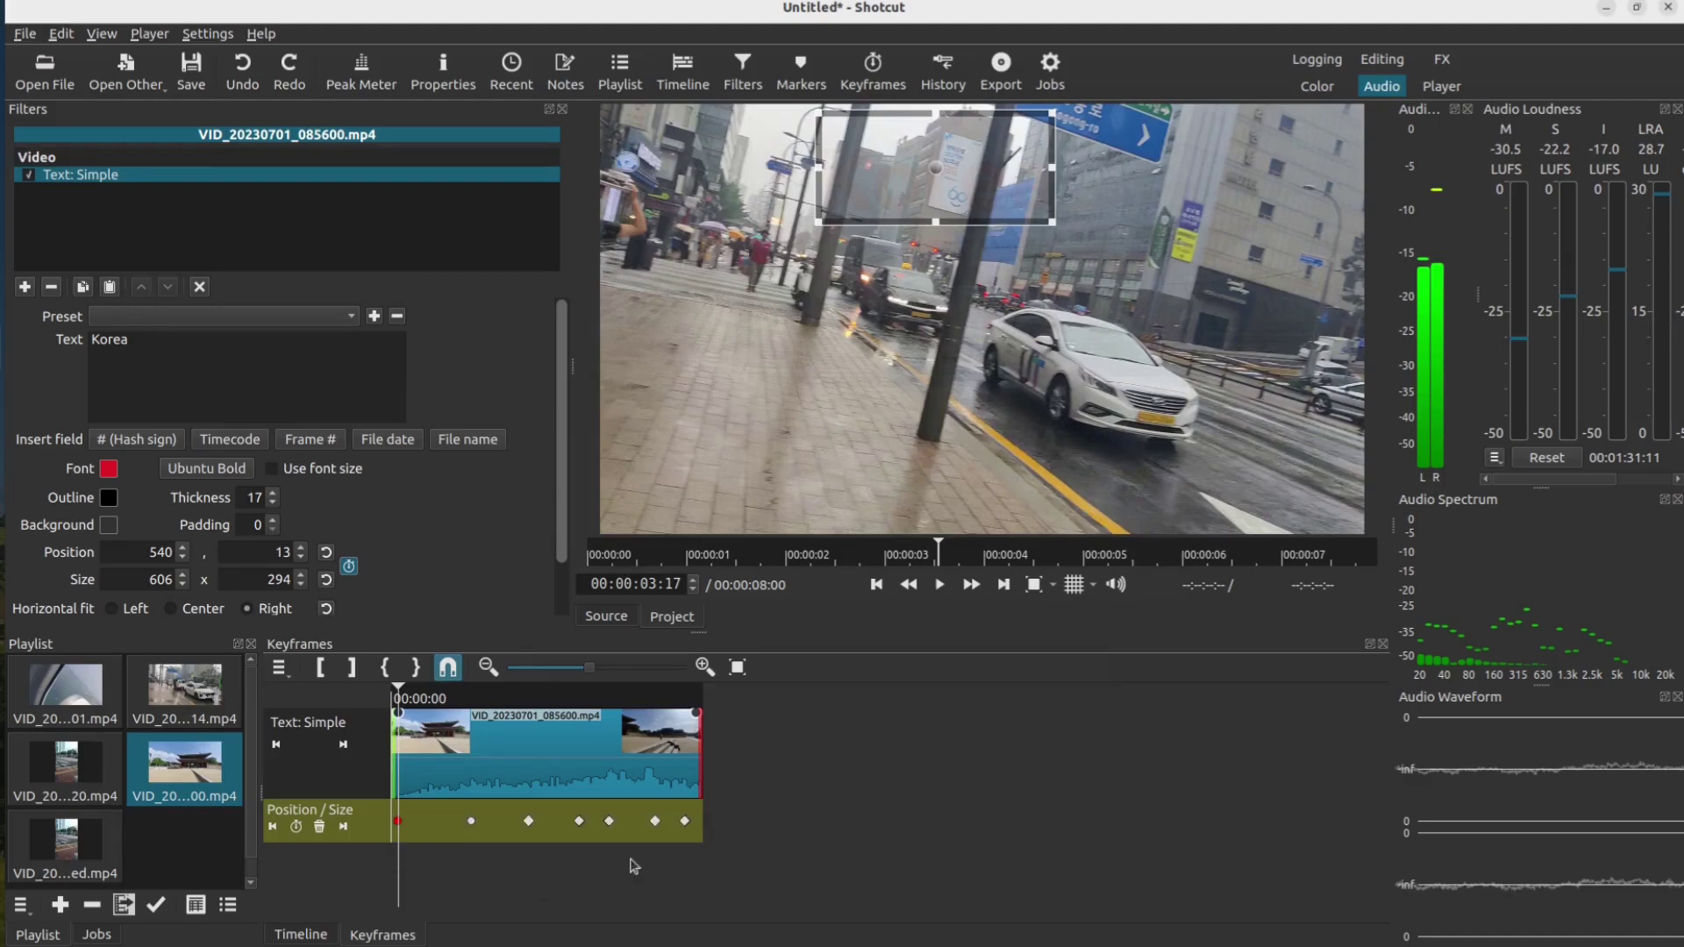
right_click(529, 821)
mouse_move(644, 842)
click(701, 878)
Set the keyframe type of the remaining four Position / Size keyframes to Smooth
right_click(579, 822)
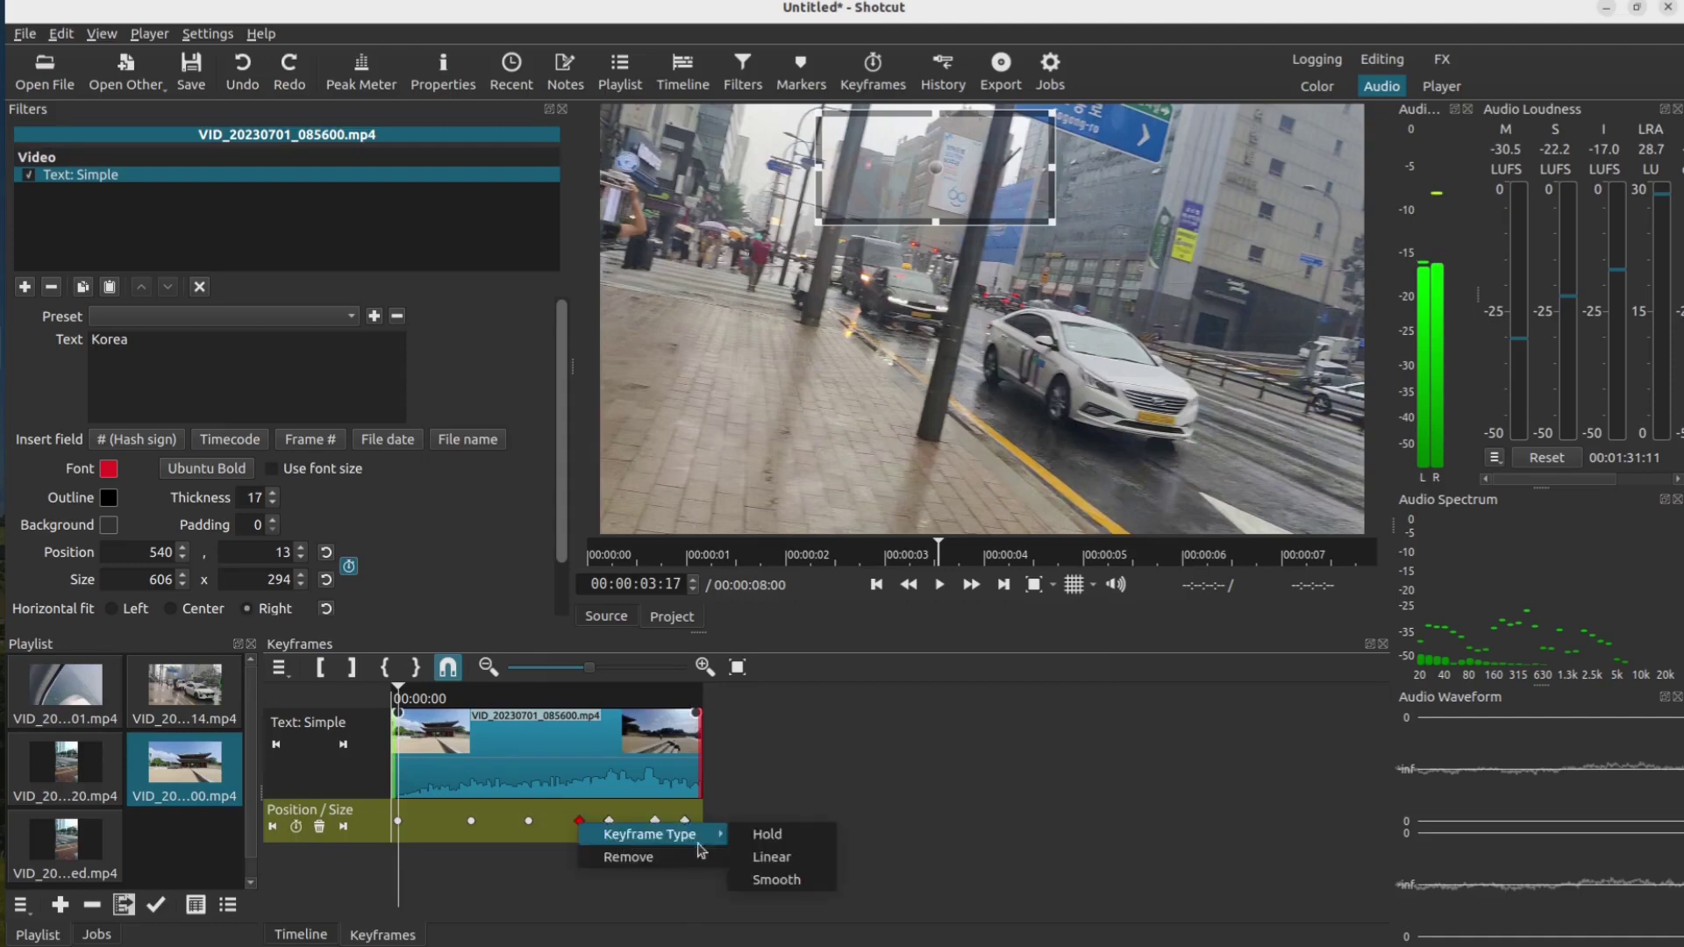
click(752, 877)
right_click(610, 821)
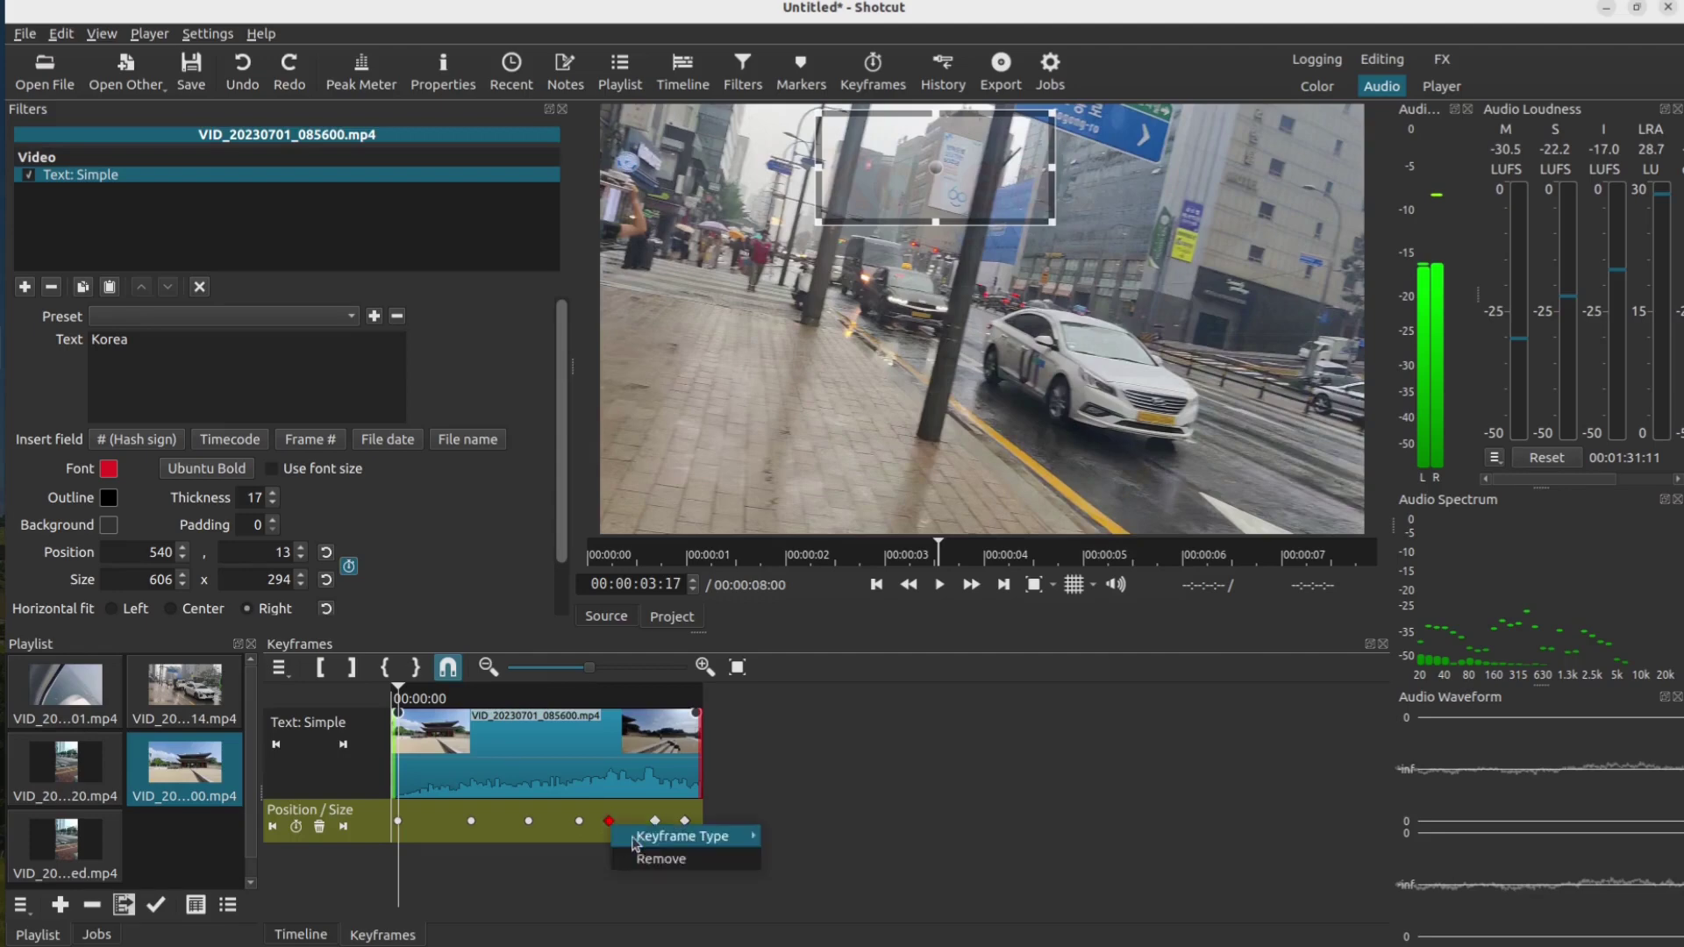
mouse_move(667, 836)
click(808, 881)
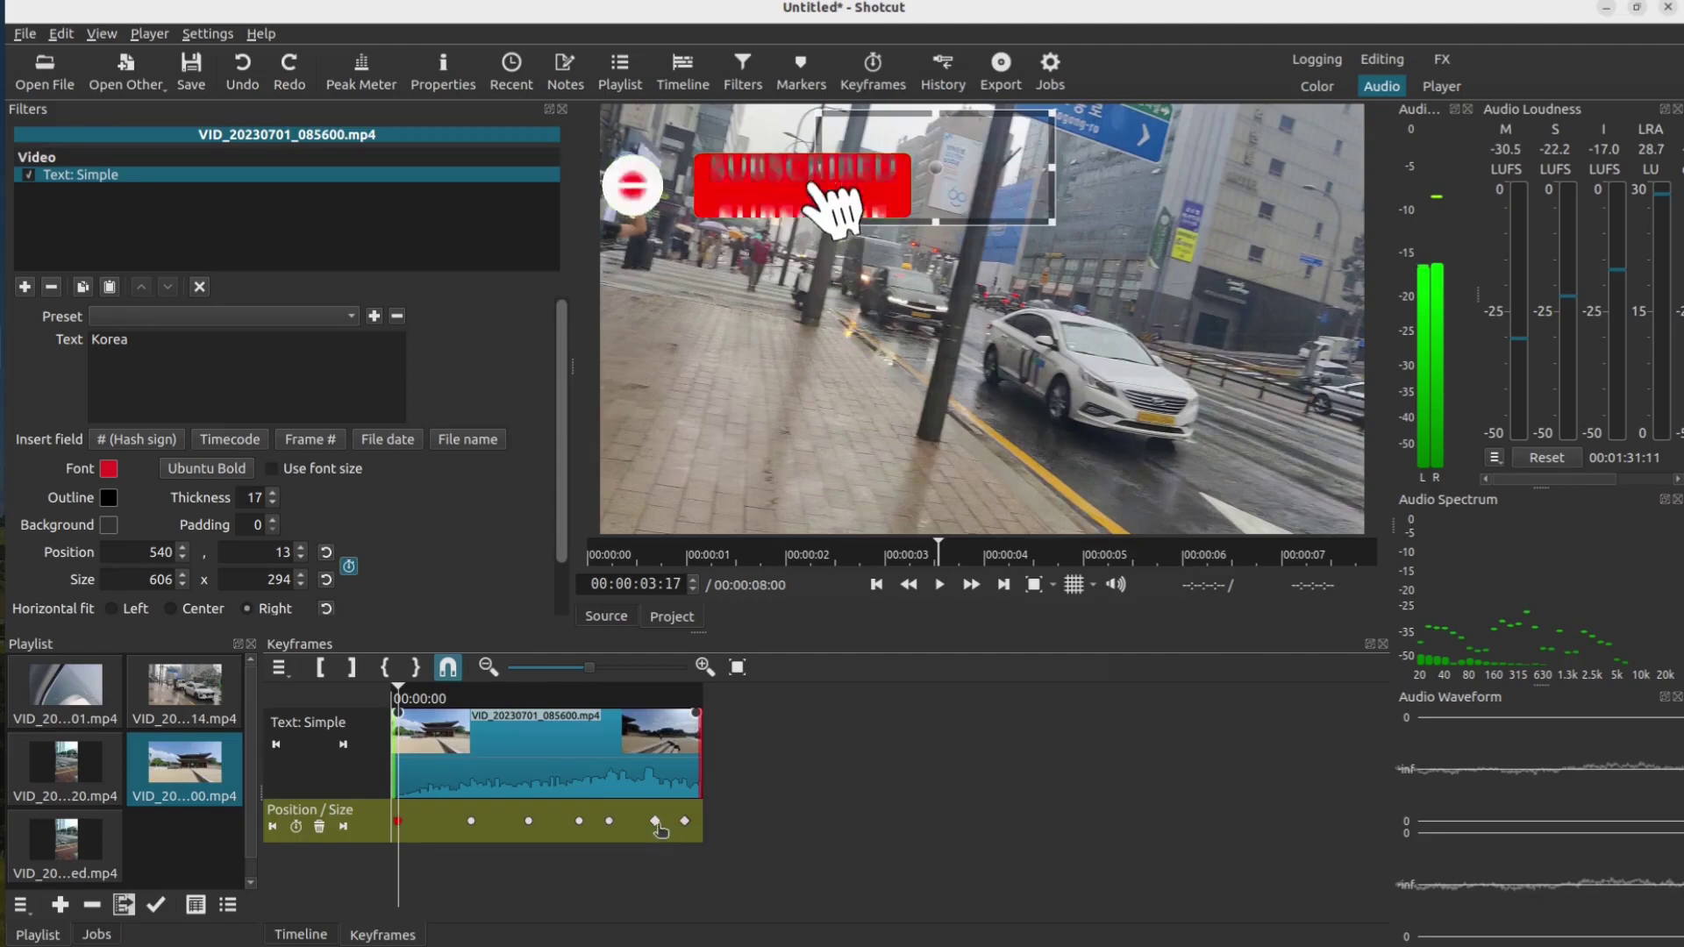
right_click(656, 822)
mouse_move(672, 835)
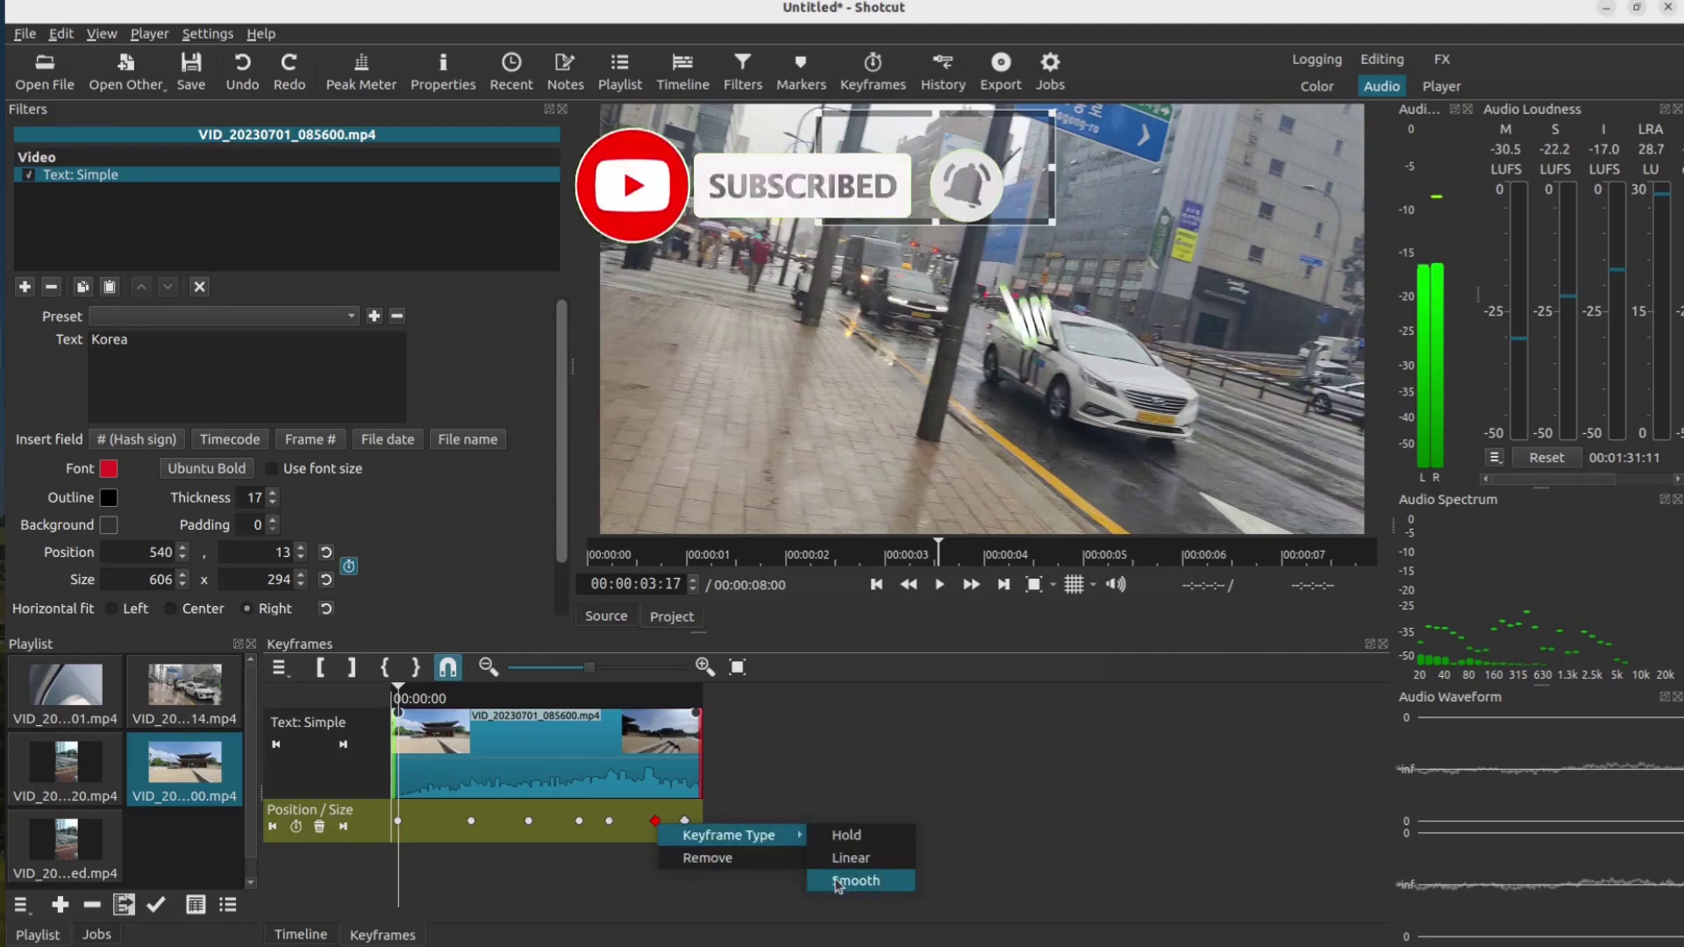
click(825, 877)
right_click(685, 821)
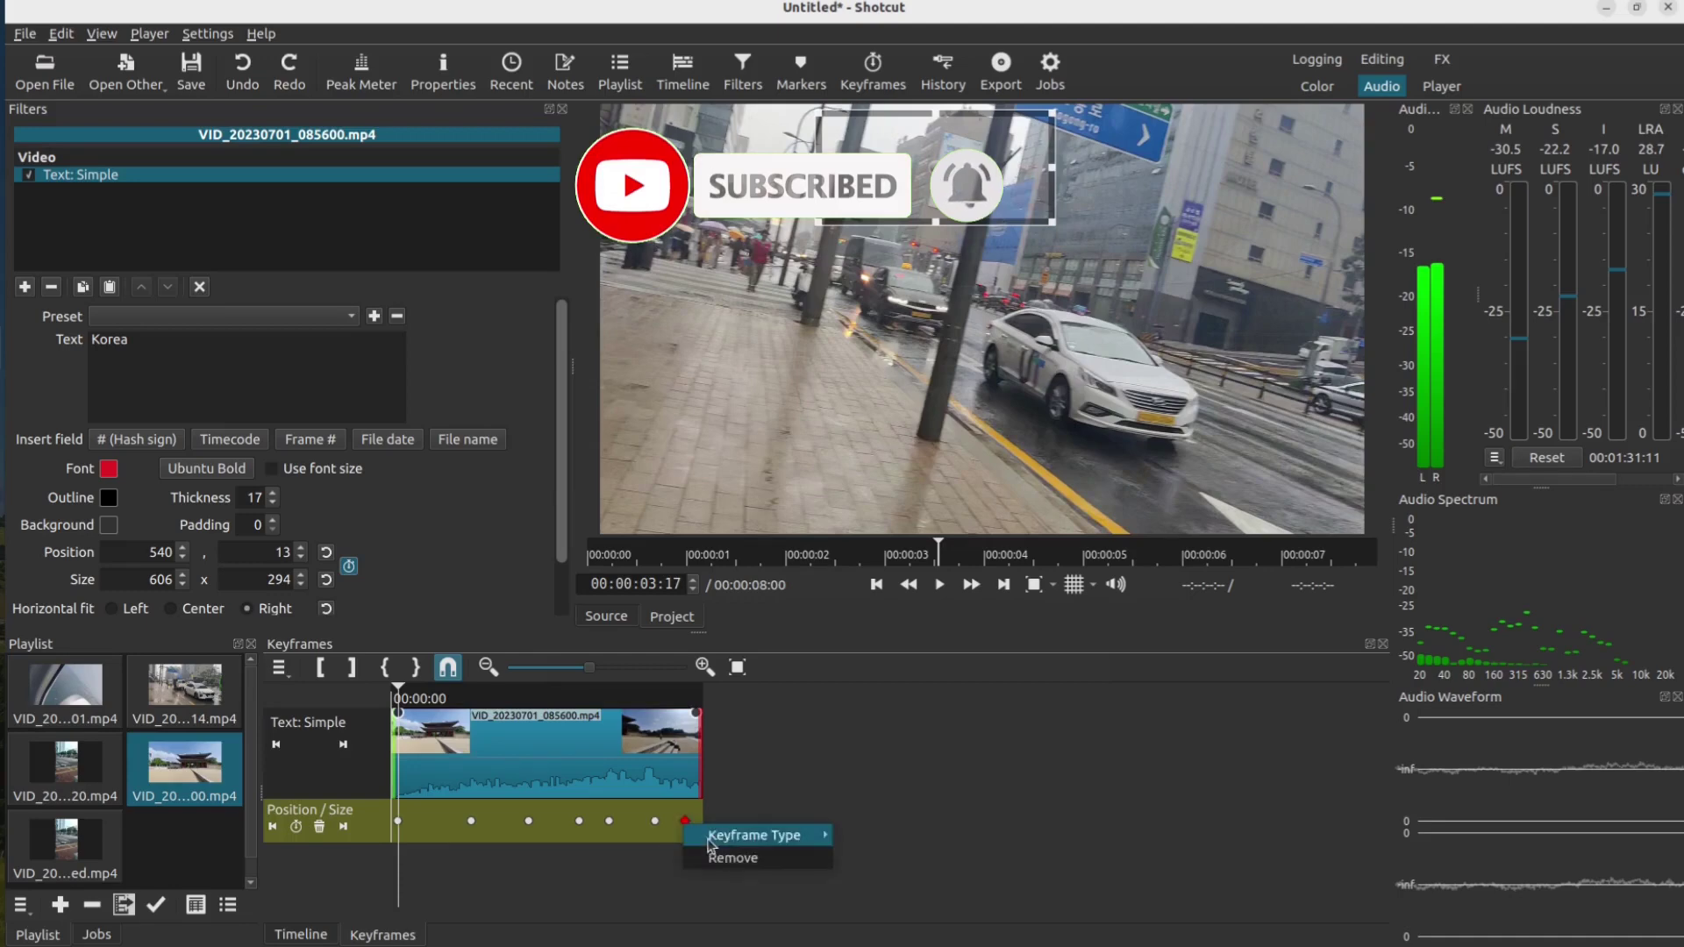
mouse_move(712, 840)
click(869, 882)
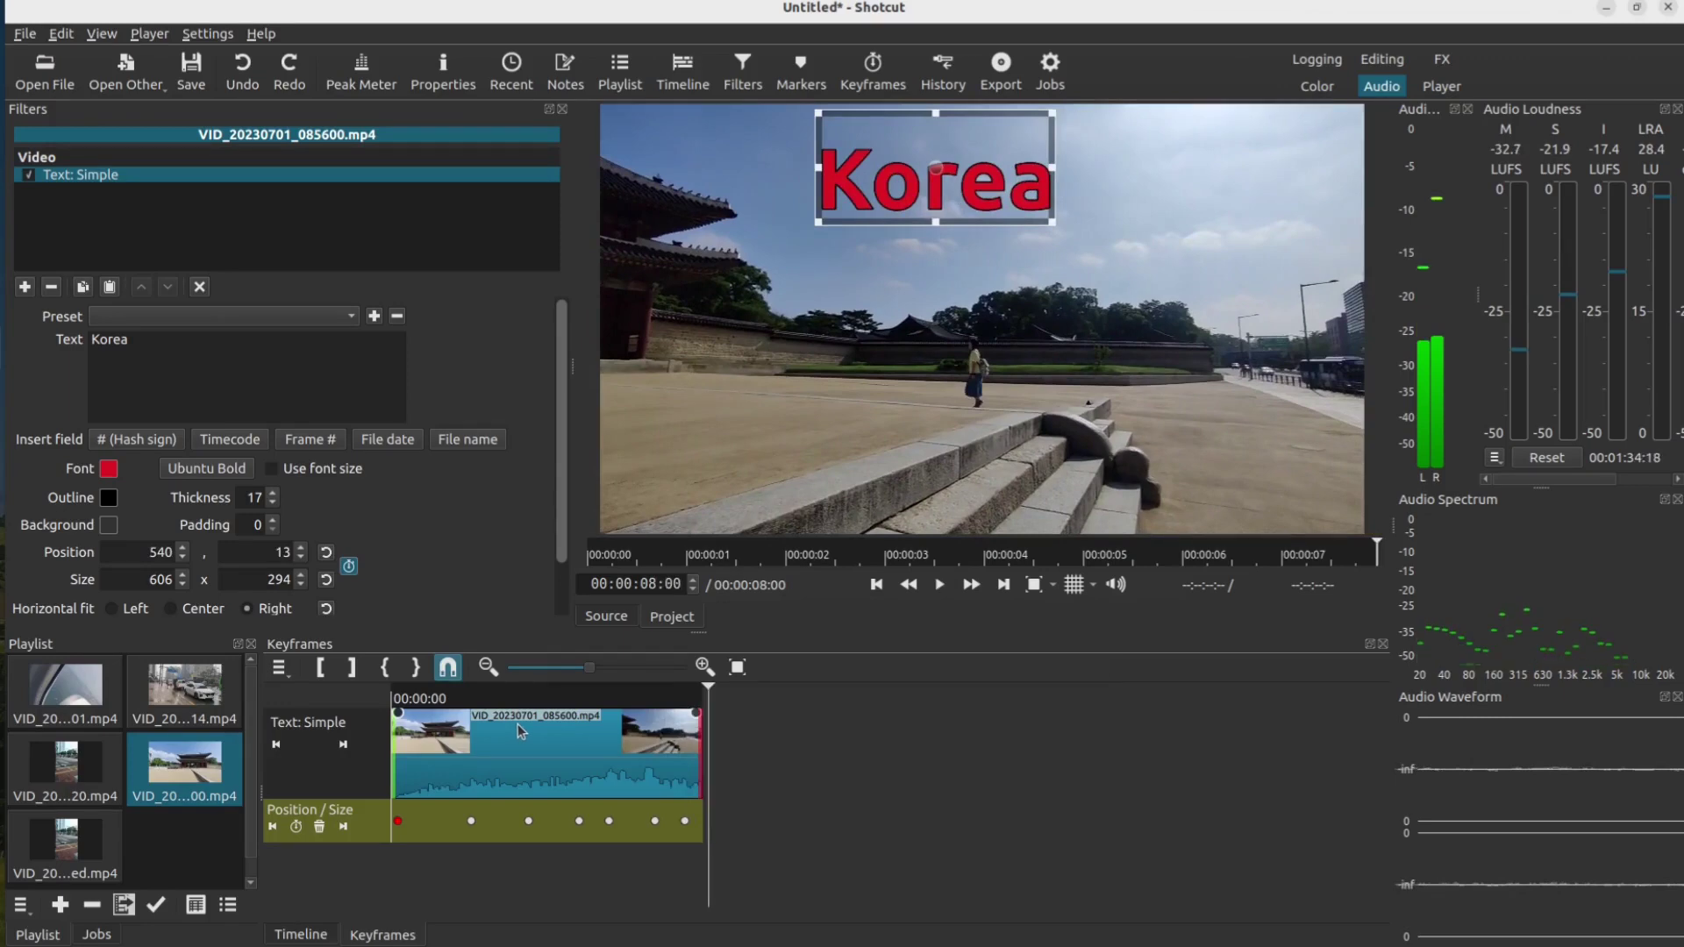
Return to the start of the clip and open the advanced export settings with the YouTube preset
click(387, 699)
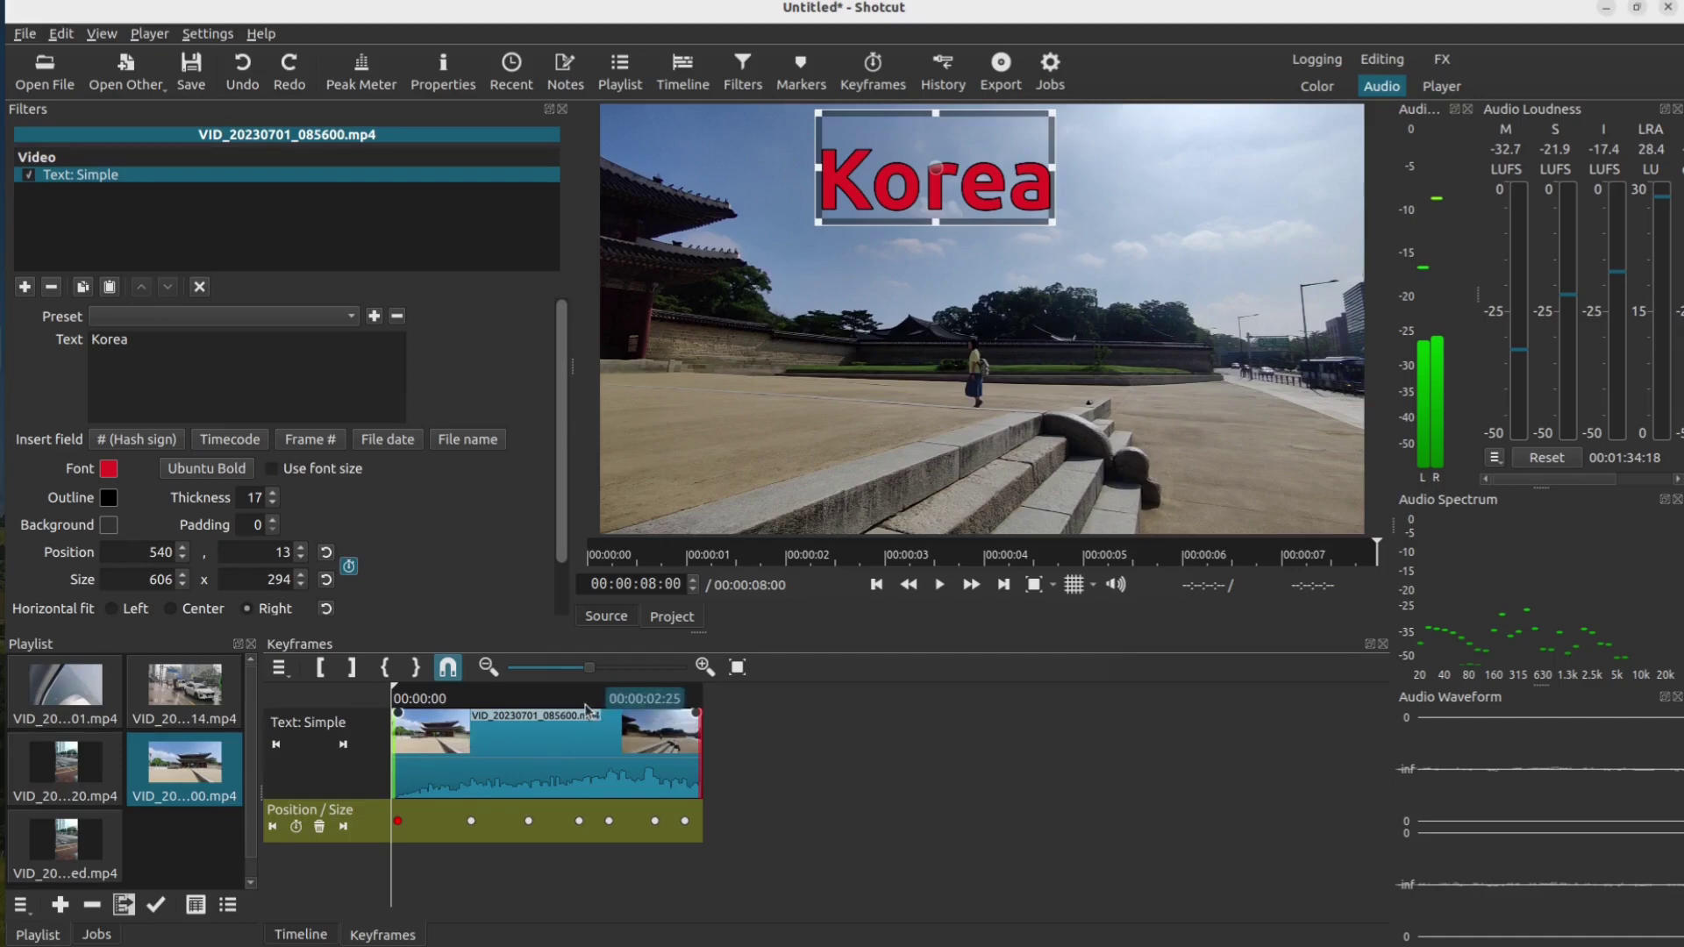
click(634, 697)
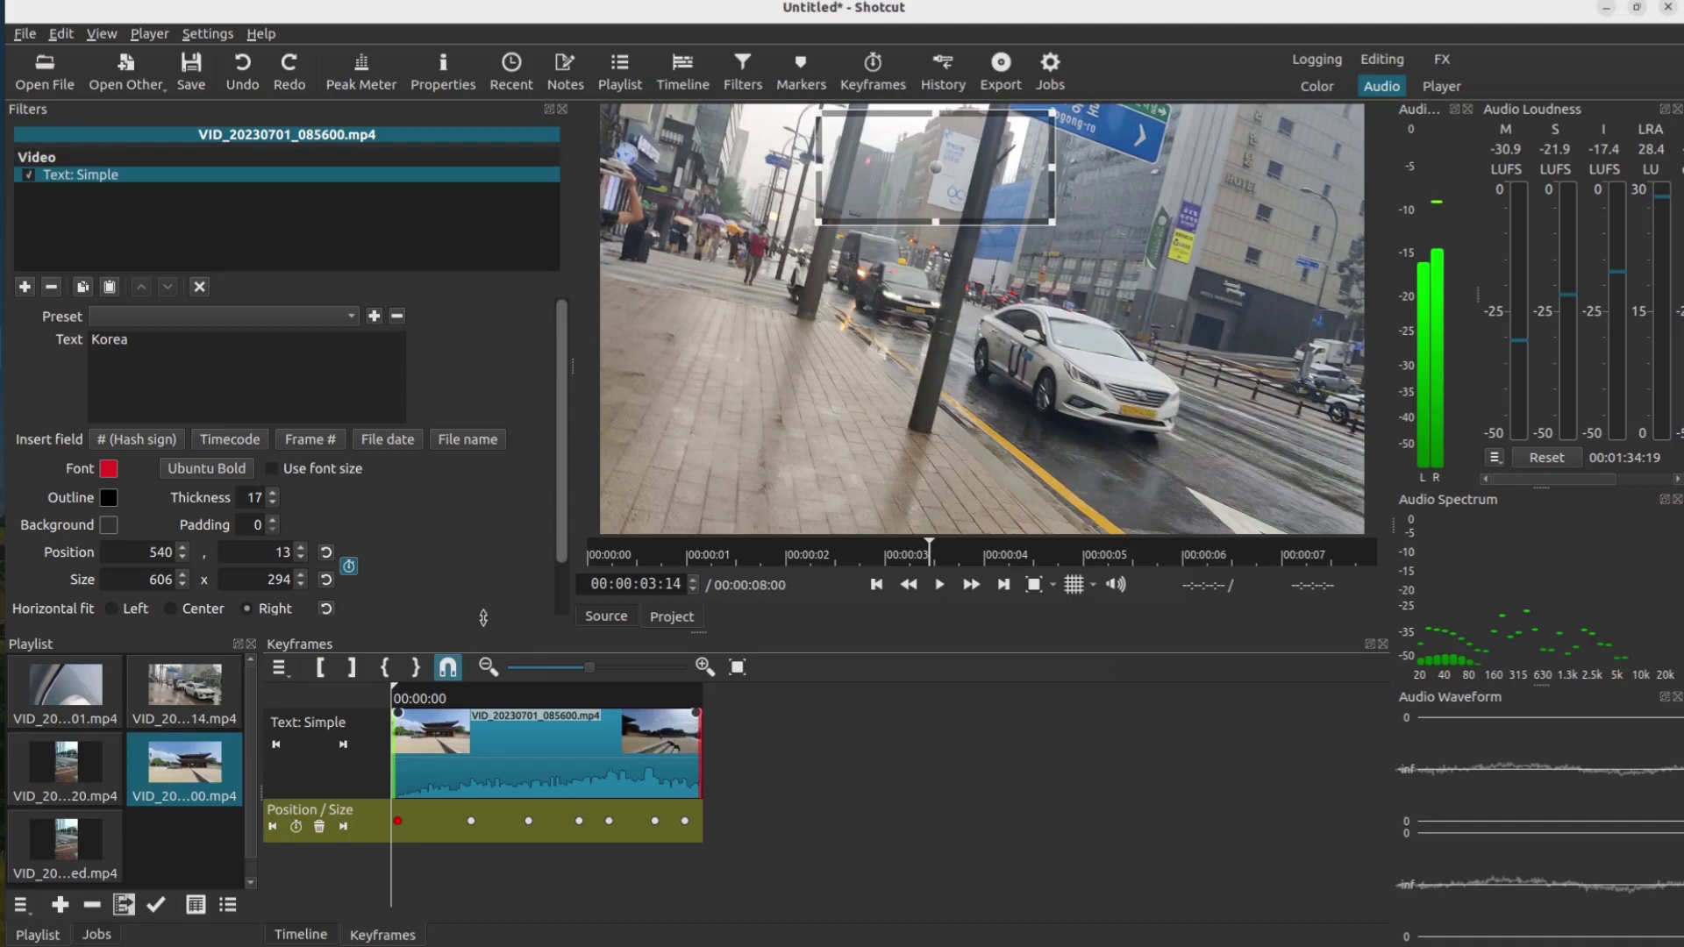
click(1001, 72)
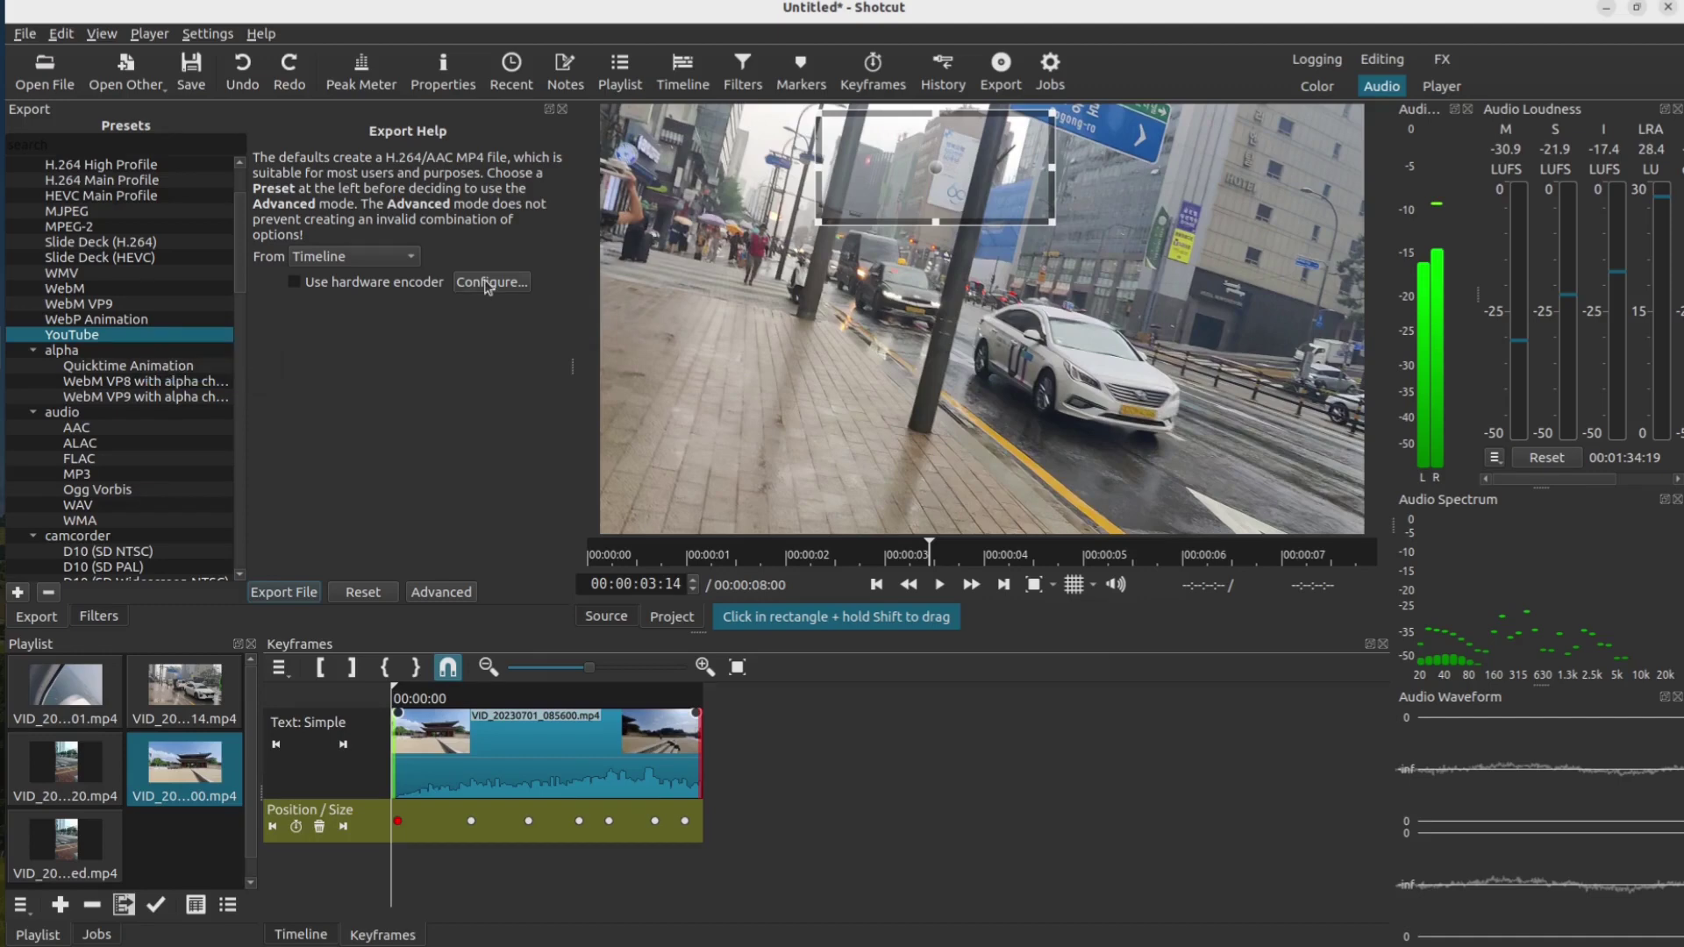
click(465, 593)
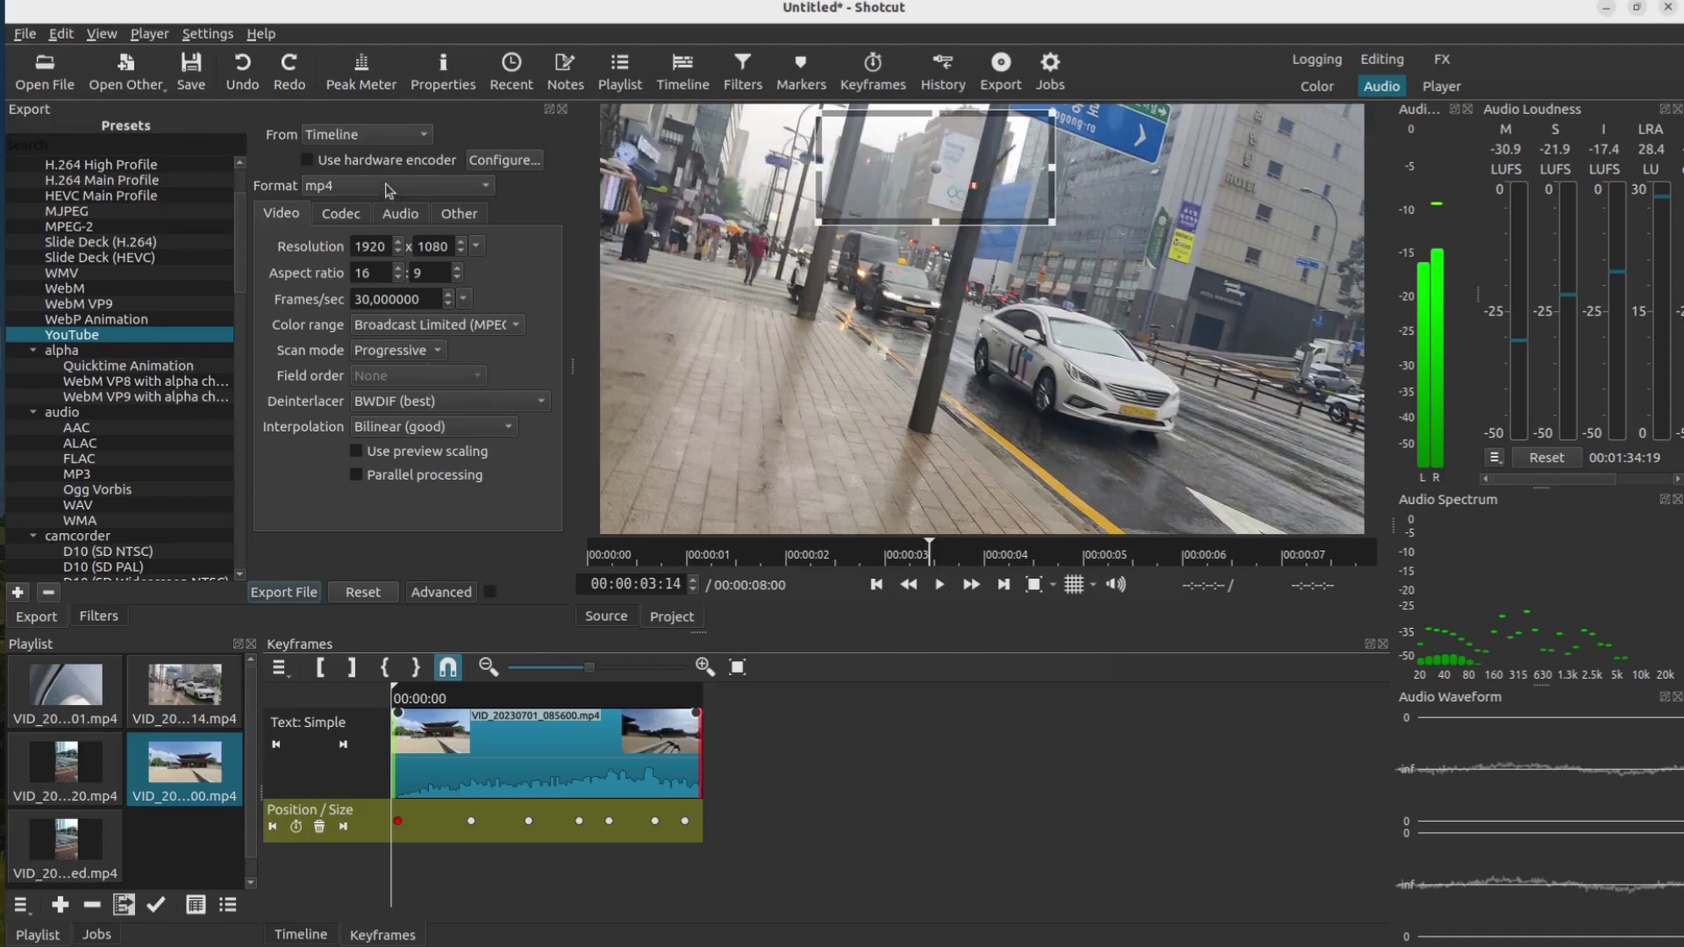
Export the timeline as an mp4 file named test in the YTV folder
click(308, 596)
text(te)
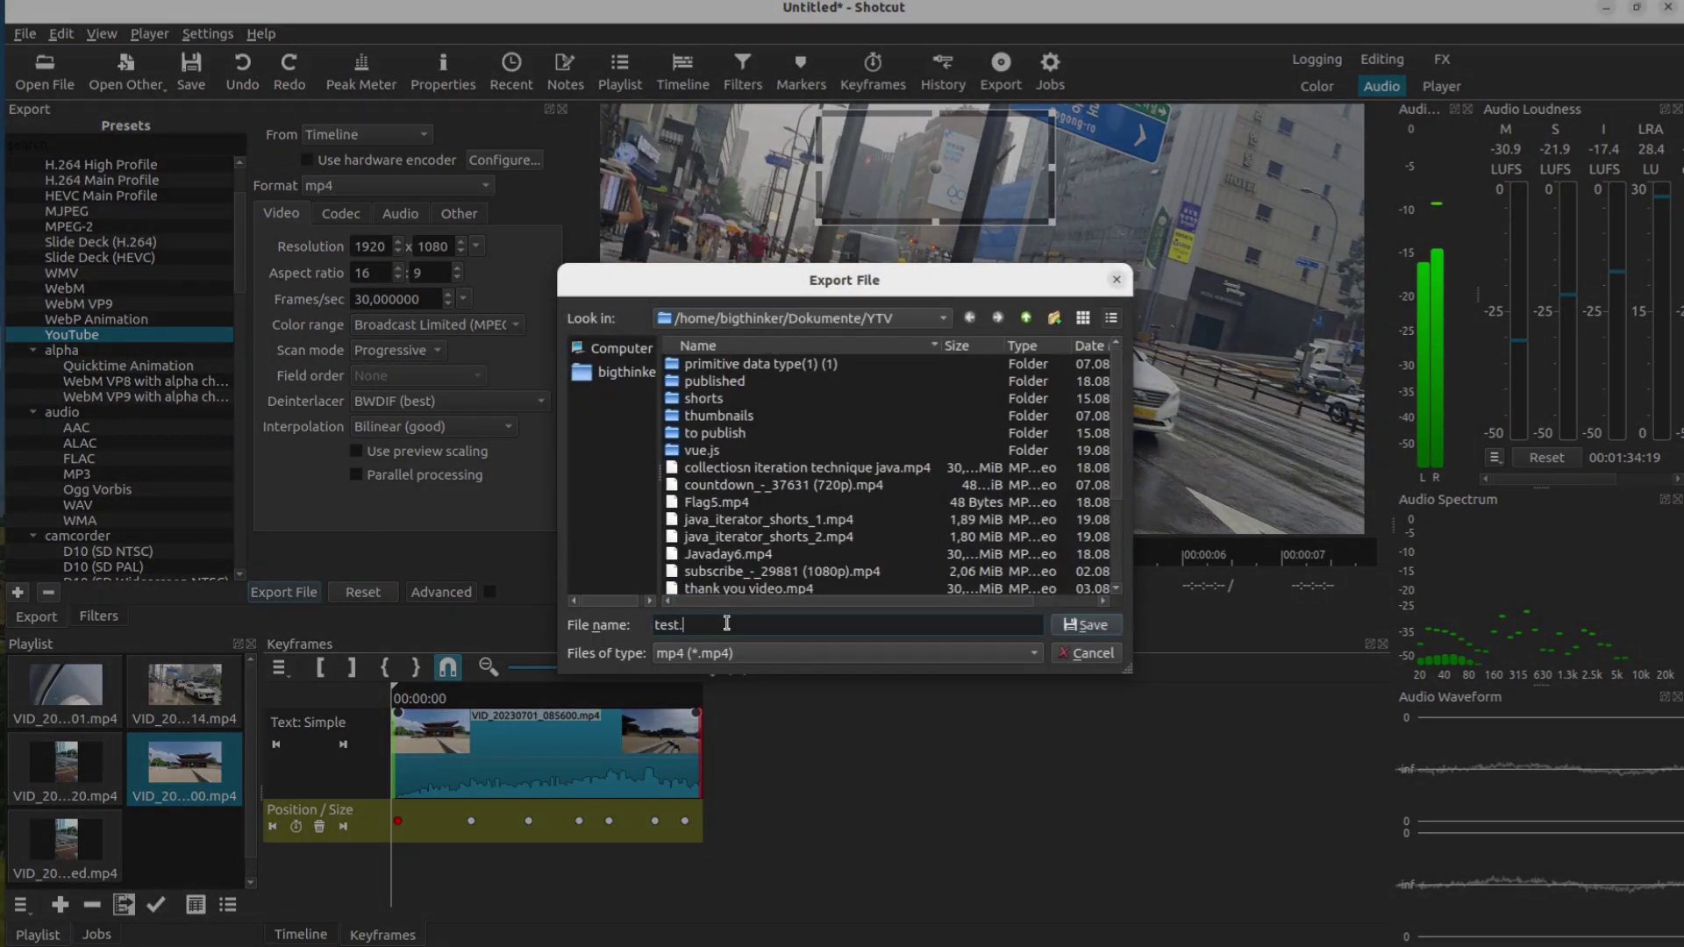
text(st)
click(1097, 625)
Widen the job list and view the options available for the running export job
drag(260, 699, 511, 700)
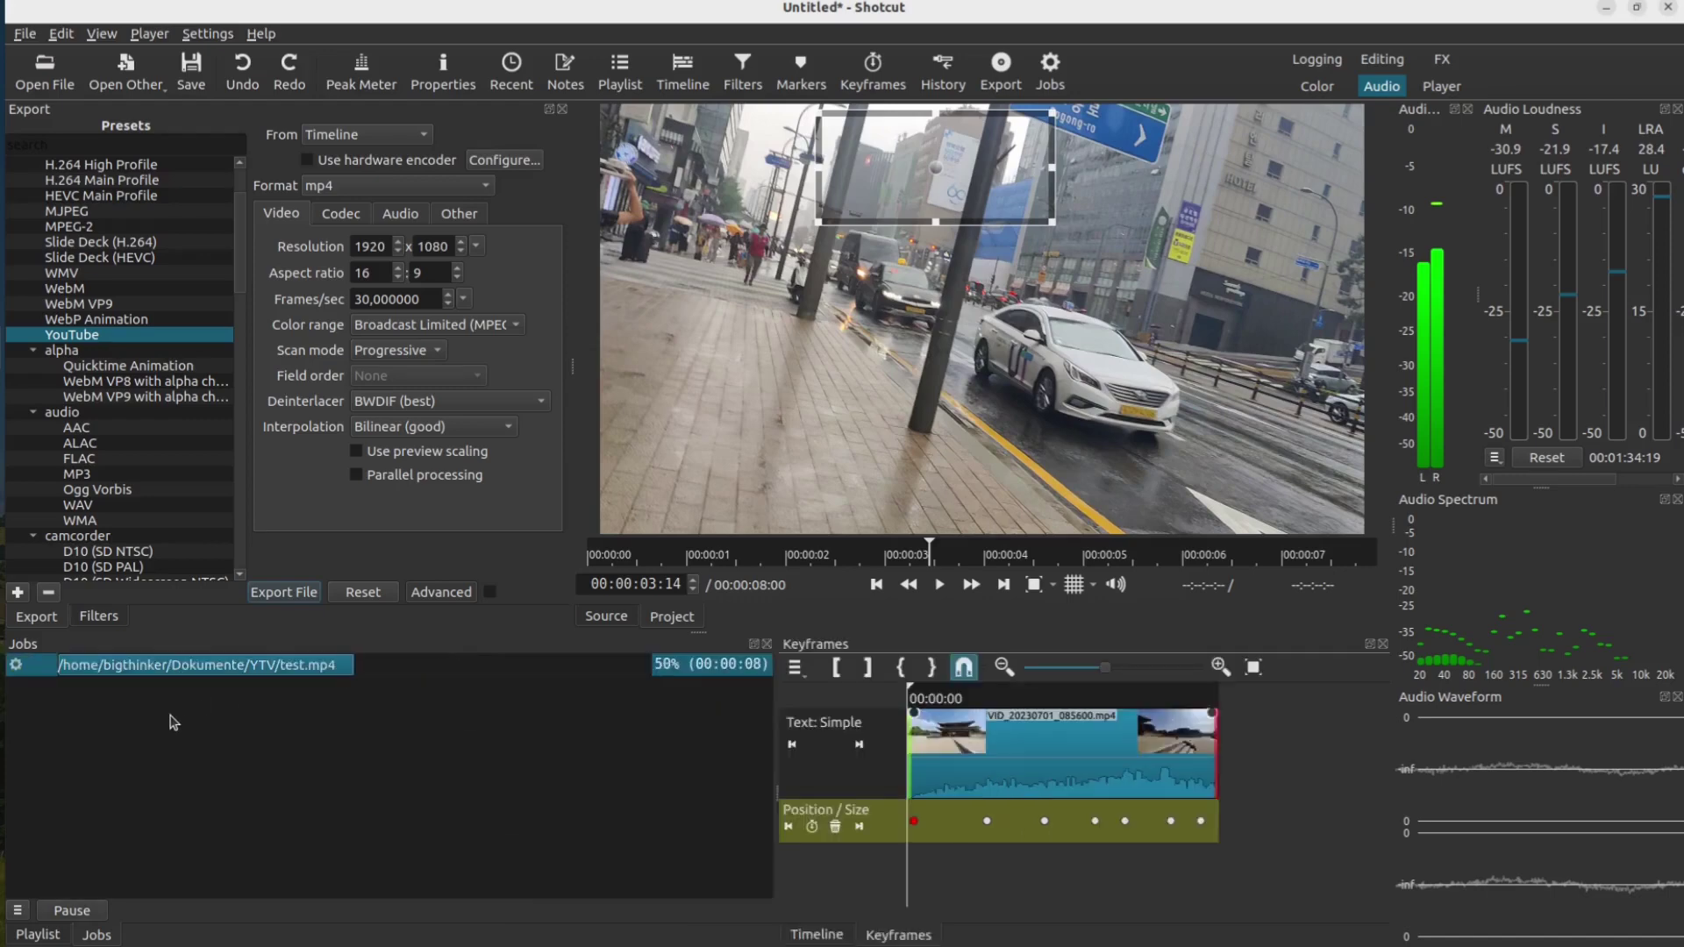
click(17, 910)
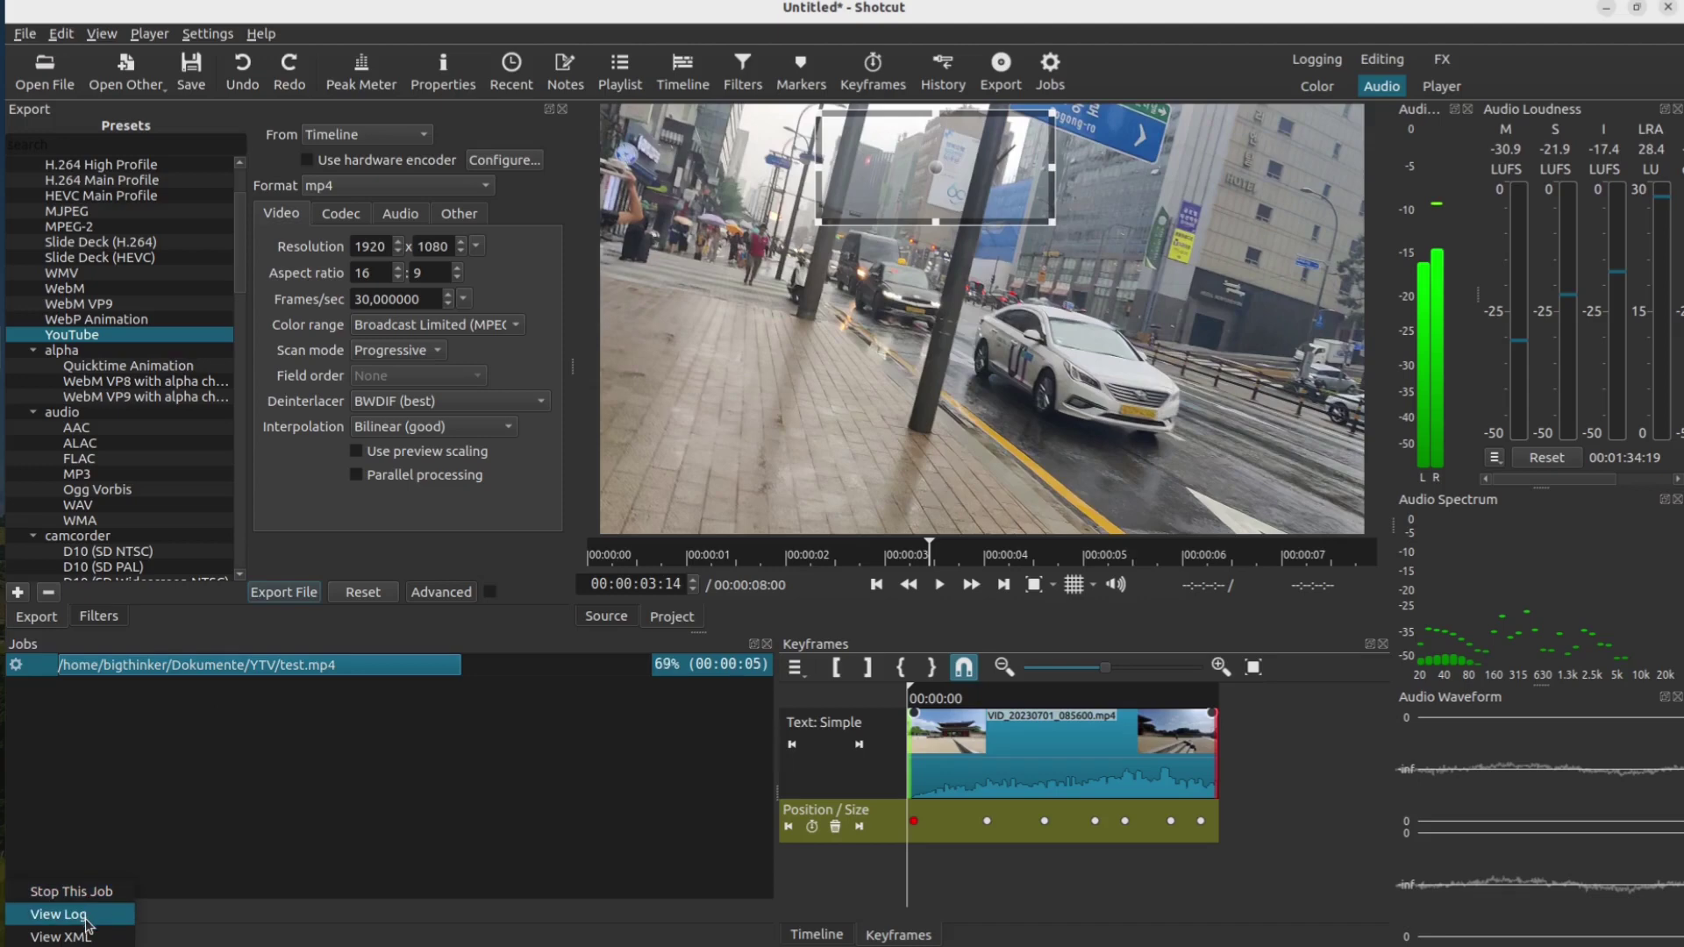
click(186, 808)
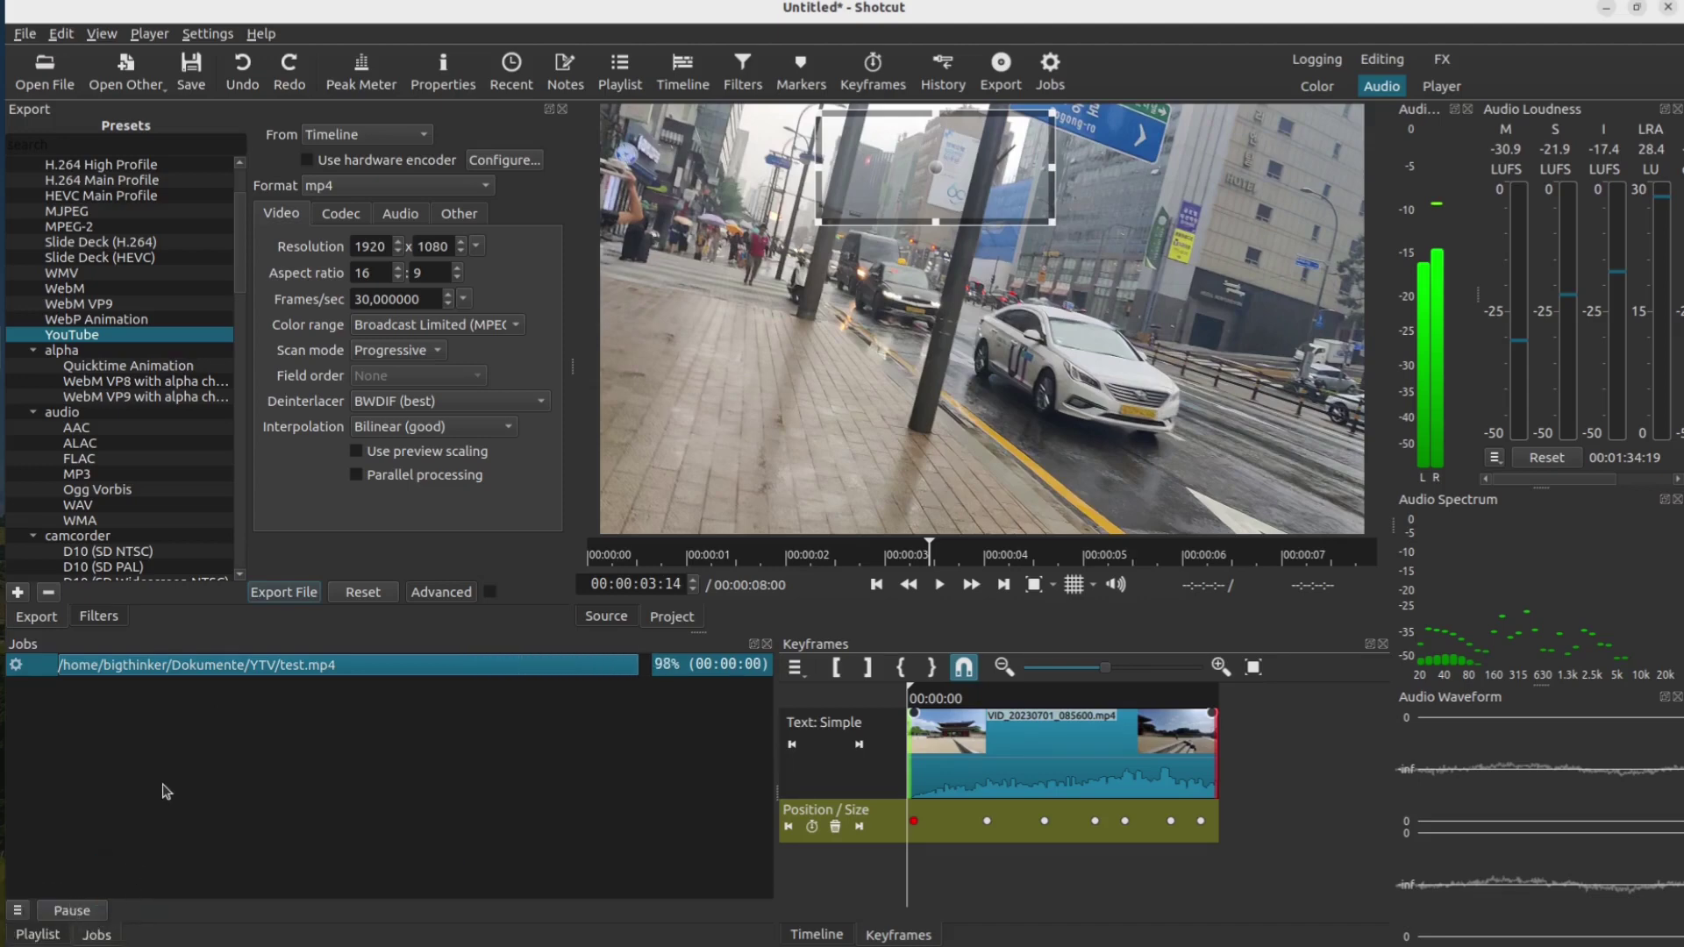
Show the exported test.mp4 in its folder and open it from the job list for playback
right_click(284, 670)
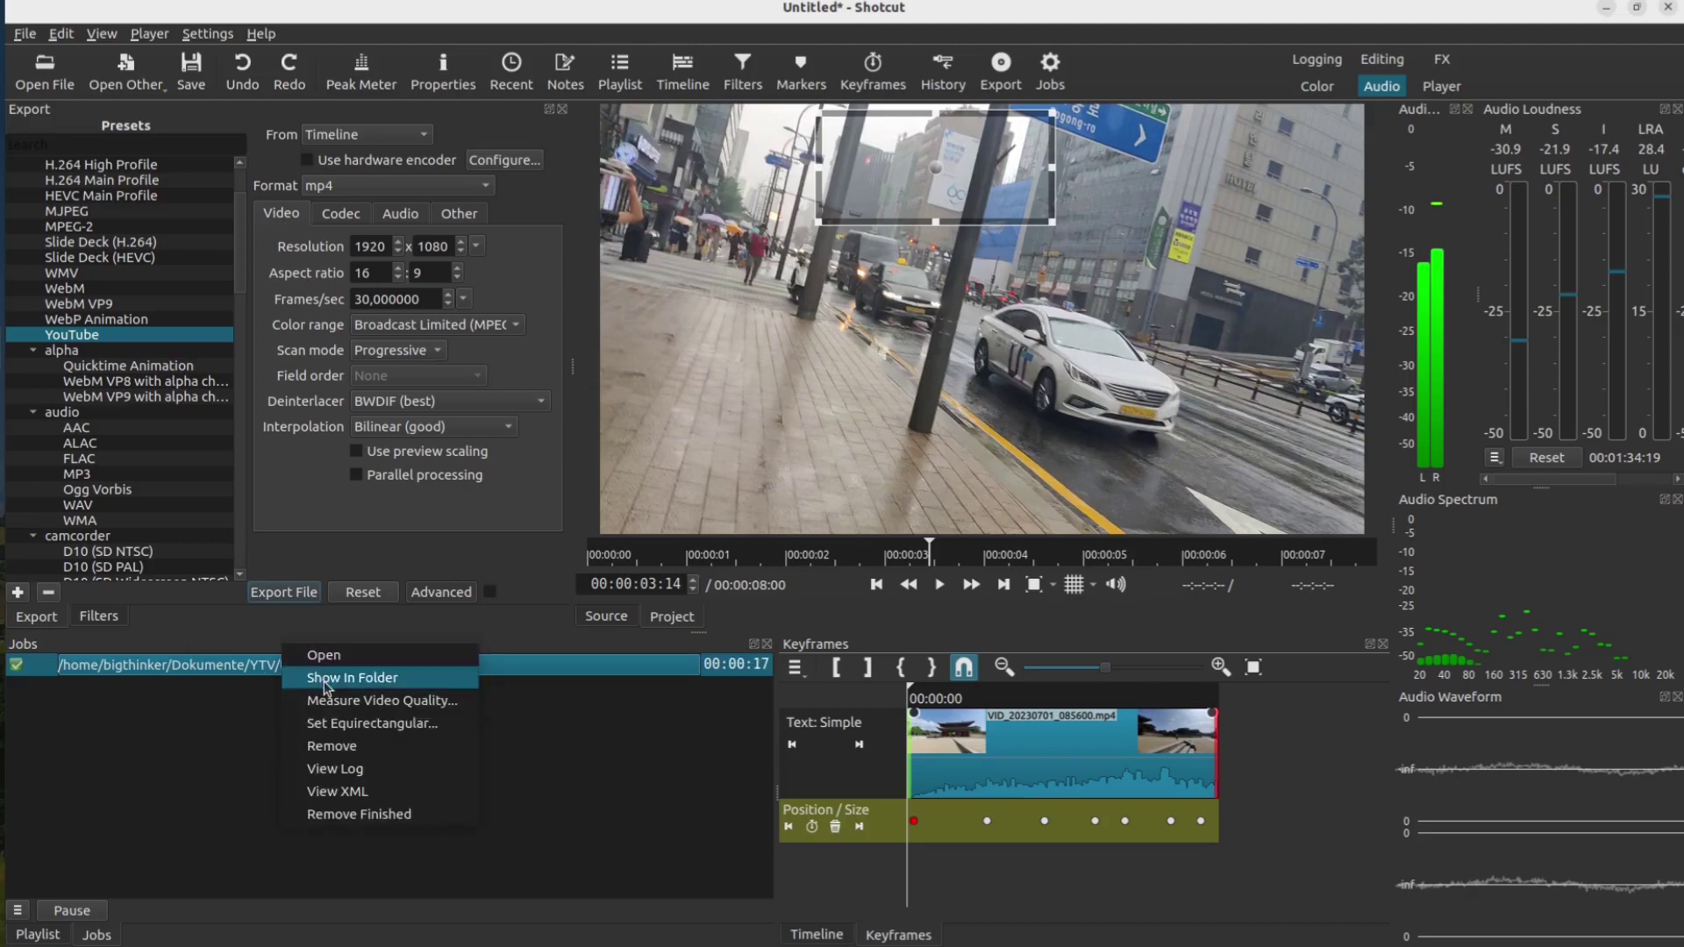
click(329, 678)
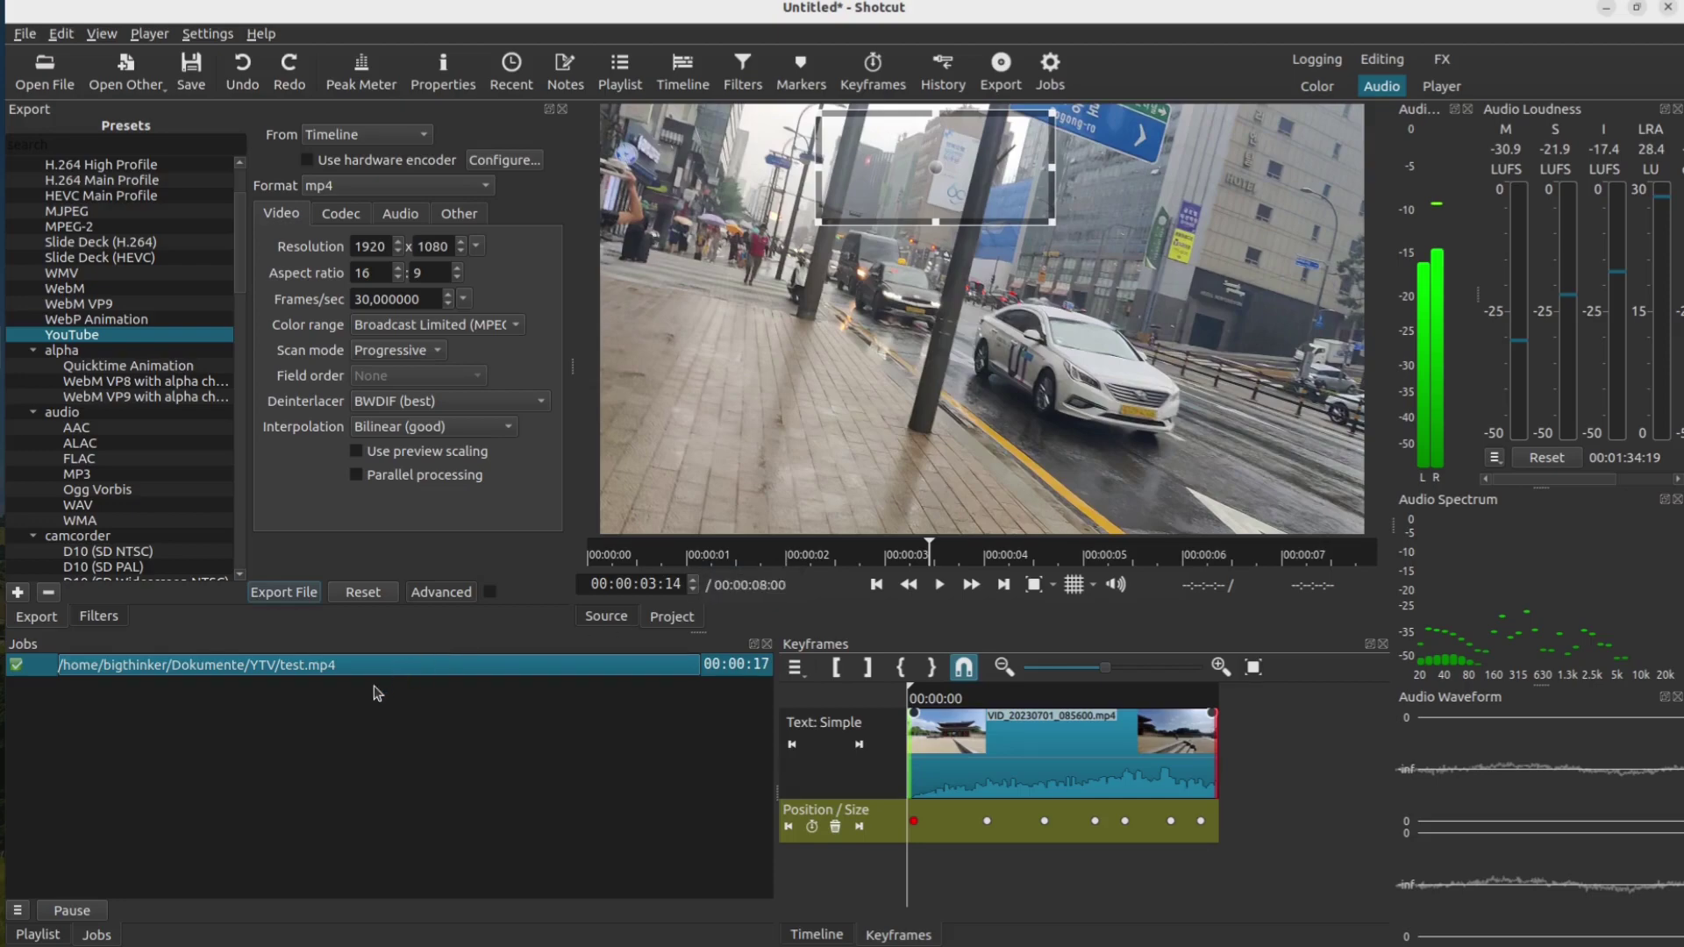
double_click(347, 672)
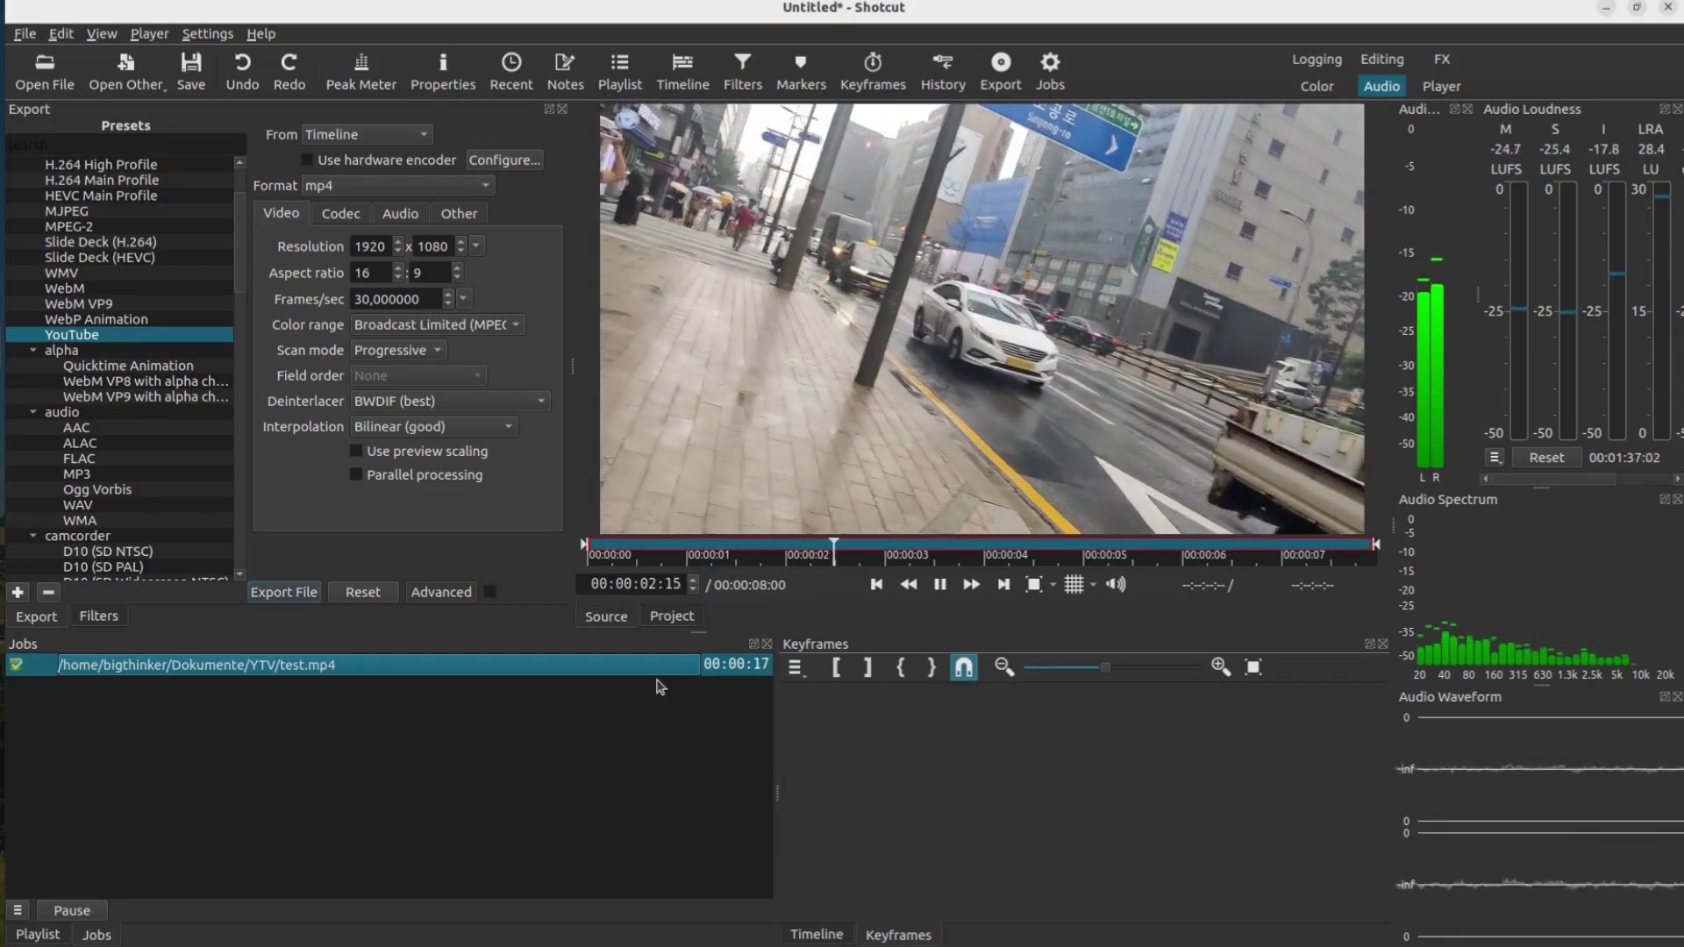